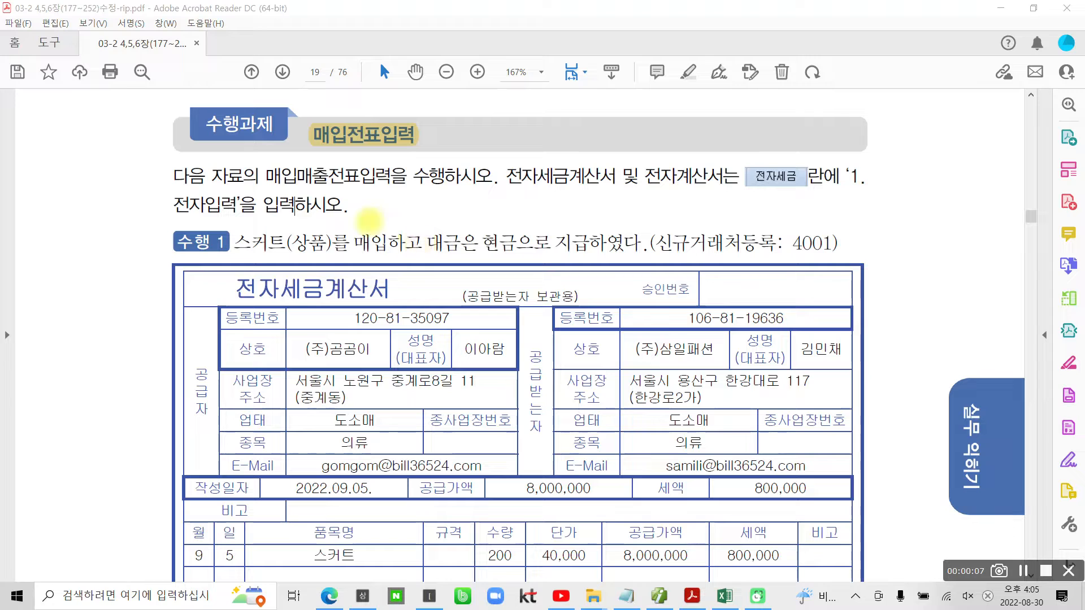
- Box 매입 in the title and underline 다음 자료의, 매입매출전표입력, 전자세금계산서 and '1. 전자입력' in red
drag(303, 119, 351, 147)
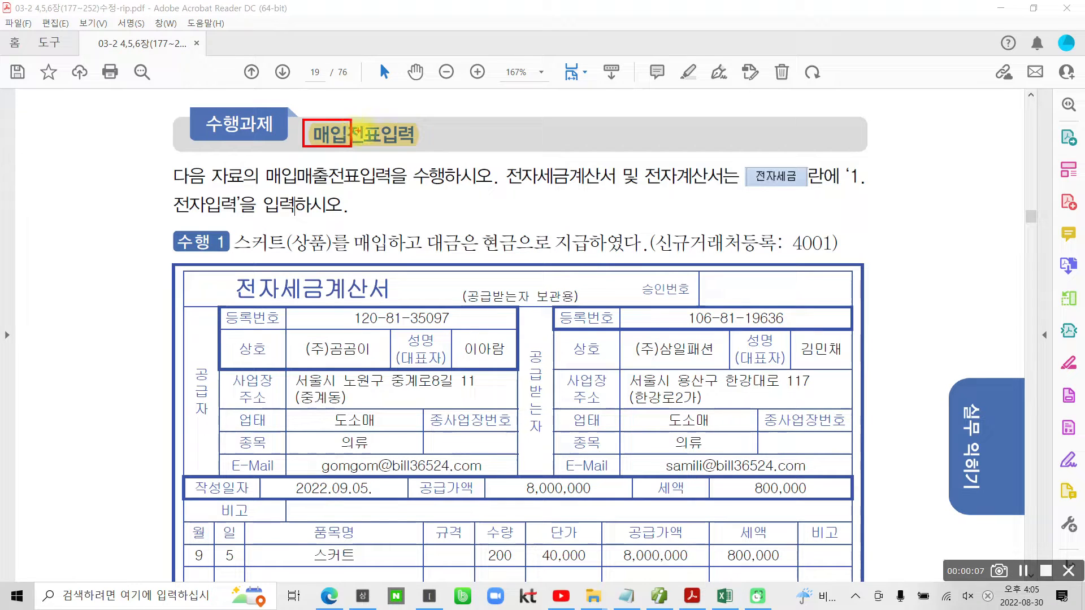
drag(174, 187, 258, 182)
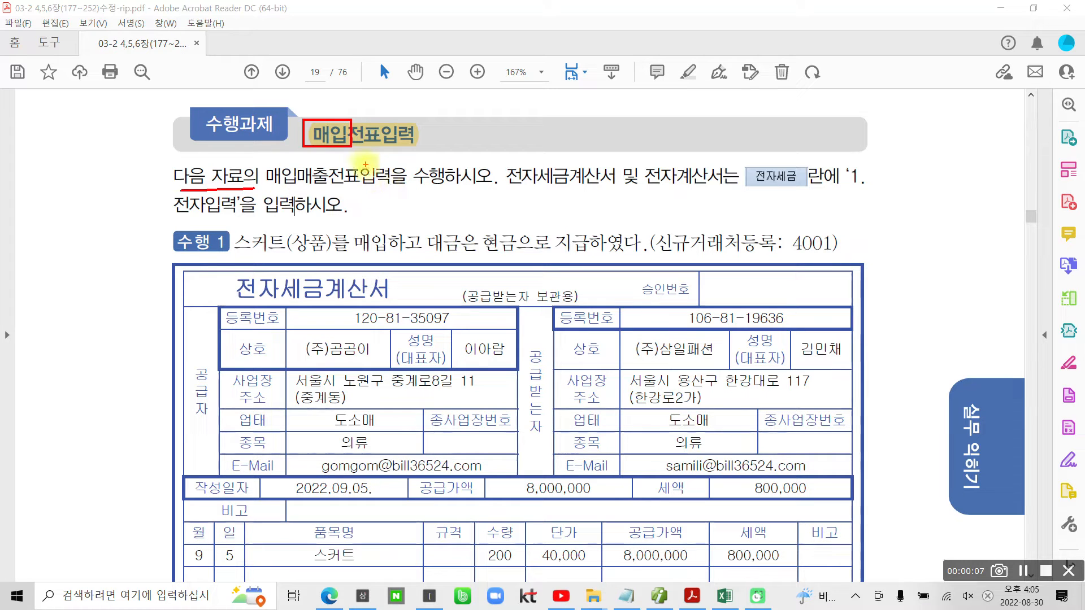
mouse_move(270, 165)
mouse_down()
mouse_move(265, 185)
mouse_move(392, 178)
mouse_move(384, 160)
mouse_move(265, 165)
mouse_up()
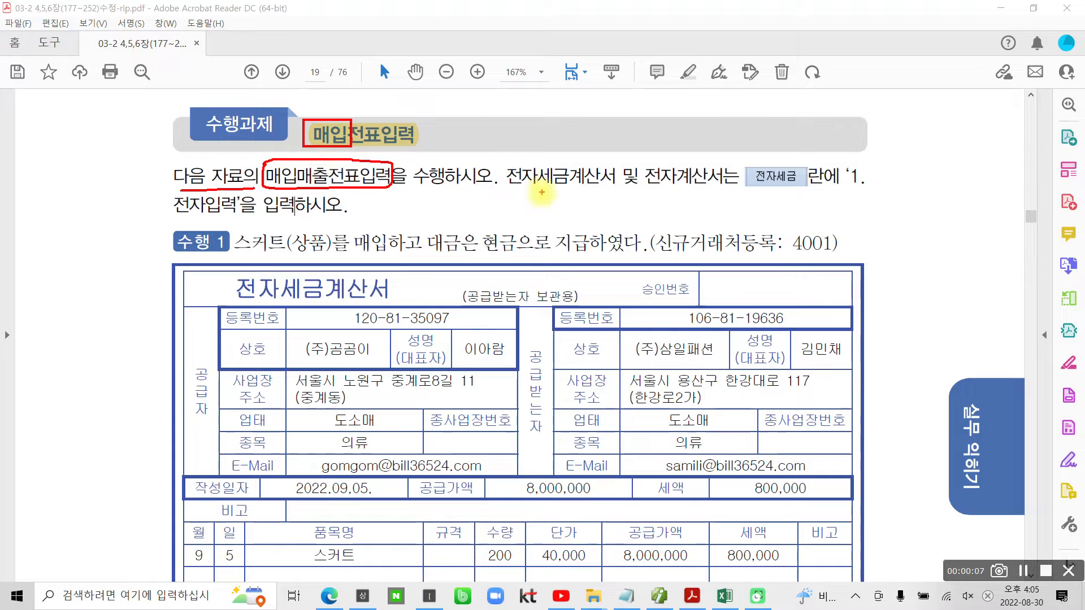
drag(509, 188, 734, 187)
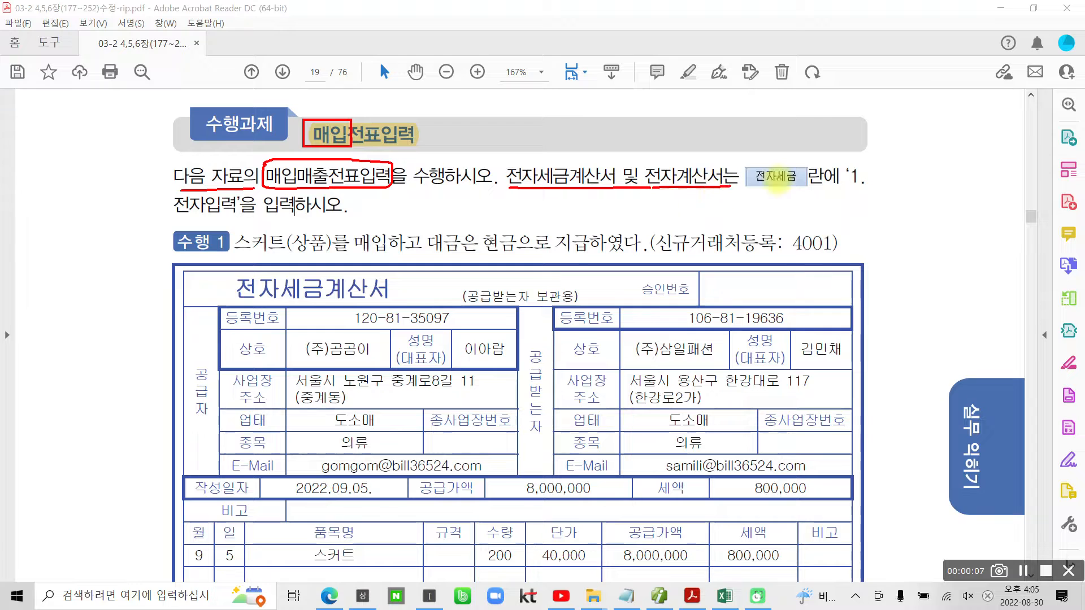
drag(841, 188, 879, 188)
drag(166, 217, 236, 212)
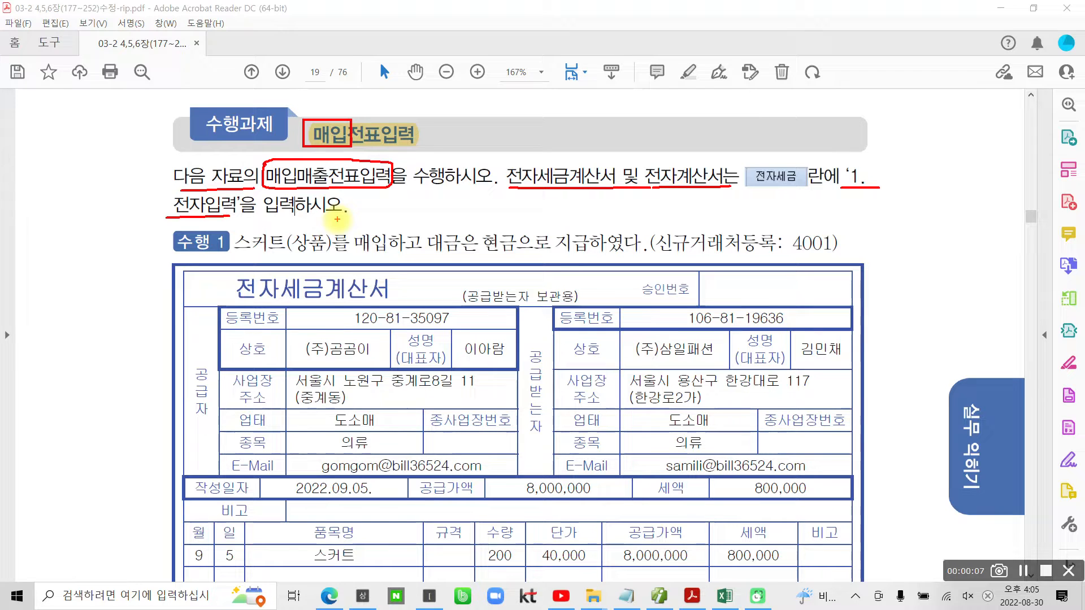
- Circle 전자 in the invoice heading plus '1.' and 전자입력 in red, then scroll down
mouse_move(265, 314)
mouse_down()
mouse_move(224, 277)
mouse_move(276, 298)
mouse_up()
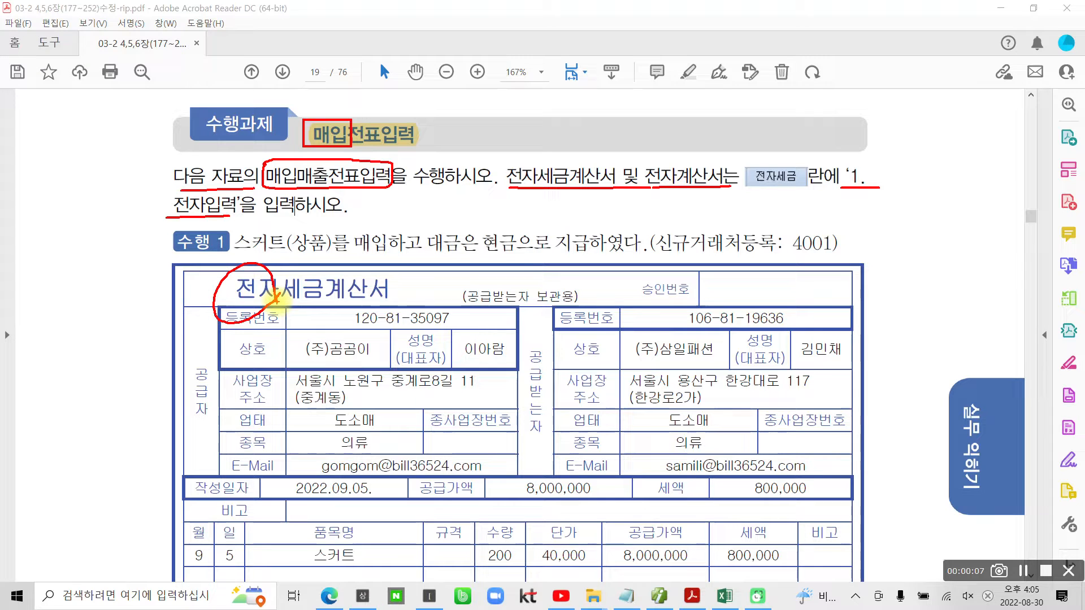
mouse_move(842, 169)
mouse_down()
mouse_move(896, 164)
mouse_move(881, 193)
mouse_up()
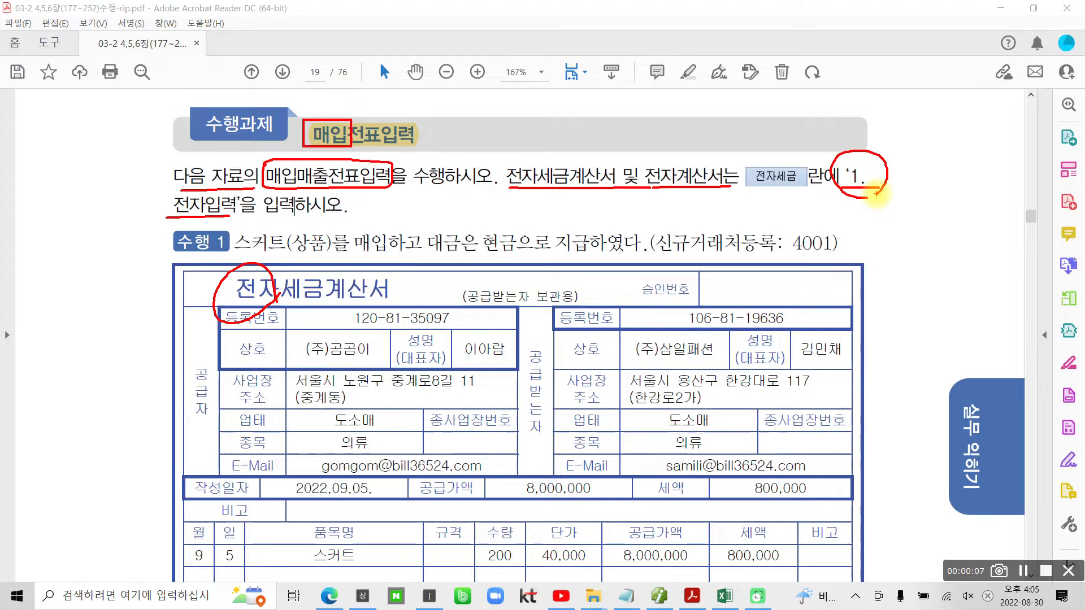
drag(192, 176, 228, 230)
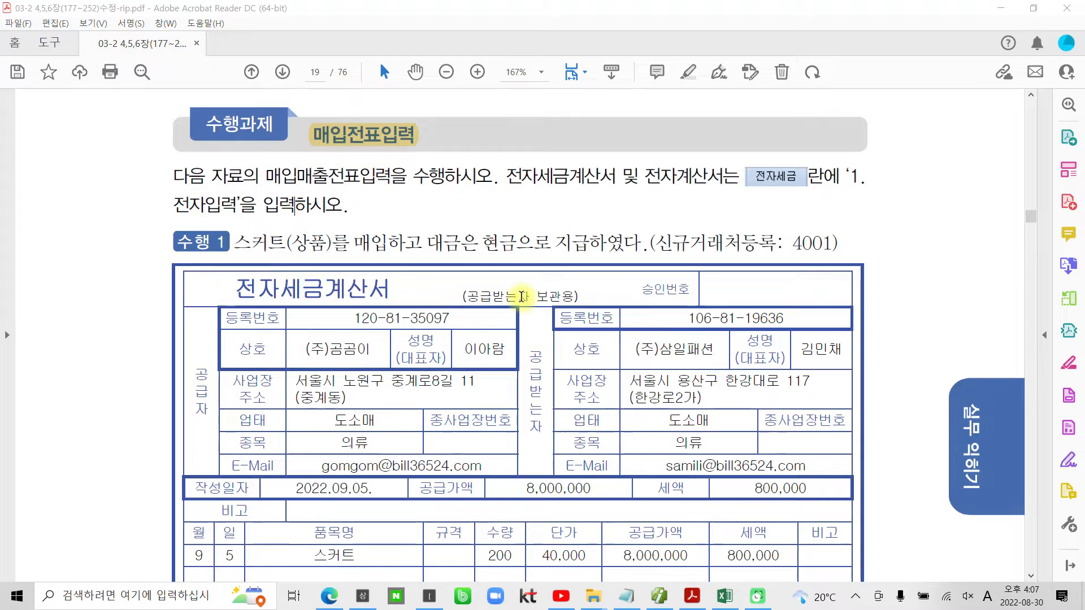
scroll(415, 328, down, 3)
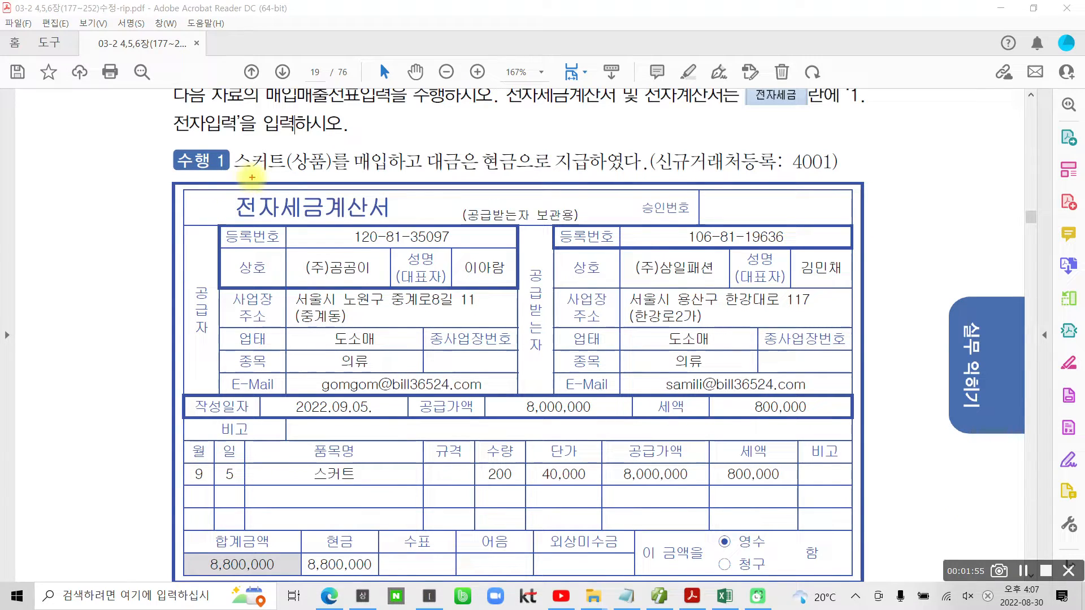
- Circle 스커트(상품)를, 매입, 현금 and code 4001 in task 1, and box 공급자 on the invoice
mouse_move(236, 176)
mouse_down()
mouse_move(337, 179)
mouse_move(344, 139)
mouse_move(232, 148)
mouse_move(311, 186)
mouse_up()
mouse_move(389, 180)
mouse_down()
mouse_move(359, 176)
mouse_move(356, 146)
mouse_move(399, 153)
mouse_move(390, 181)
mouse_up()
mouse_move(481, 176)
mouse_down()
mouse_move(512, 137)
mouse_move(480, 180)
mouse_move(837, 174)
mouse_move(802, 138)
mouse_move(695, 137)
mouse_move(651, 163)
mouse_move(675, 182)
mouse_move(705, 183)
mouse_up()
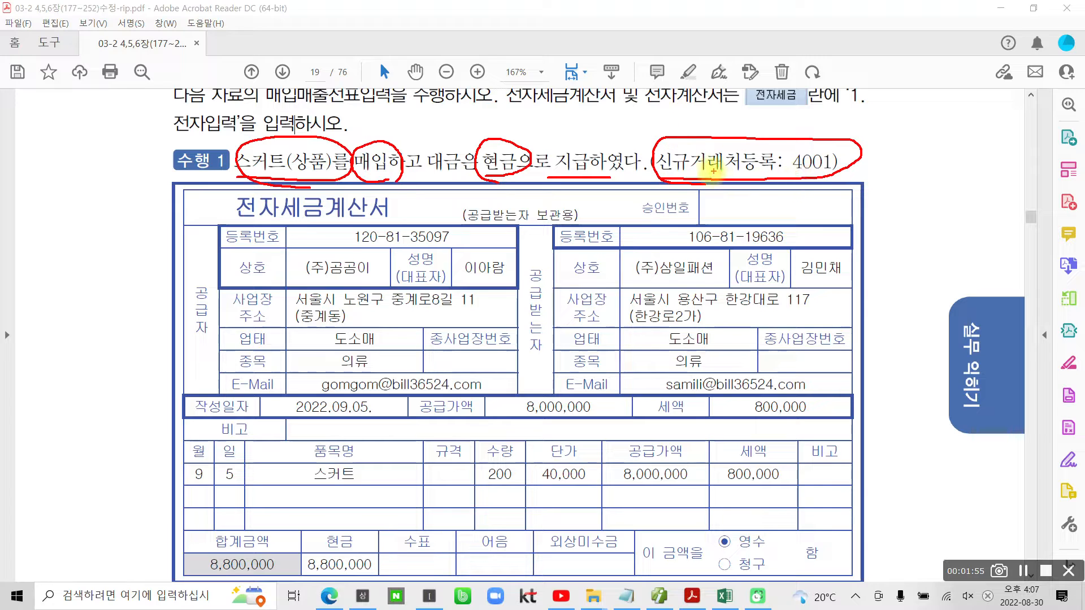
mouse_move(845, 152)
mouse_down()
mouse_move(831, 179)
mouse_move(783, 144)
mouse_move(833, 136)
mouse_move(835, 169)
mouse_up()
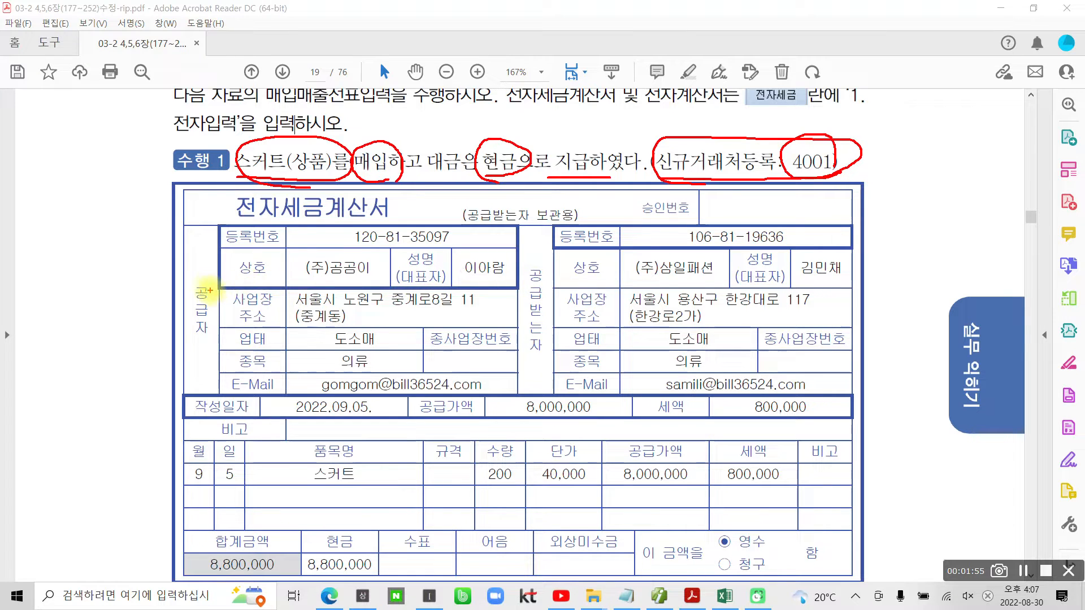
drag(189, 275, 215, 350)
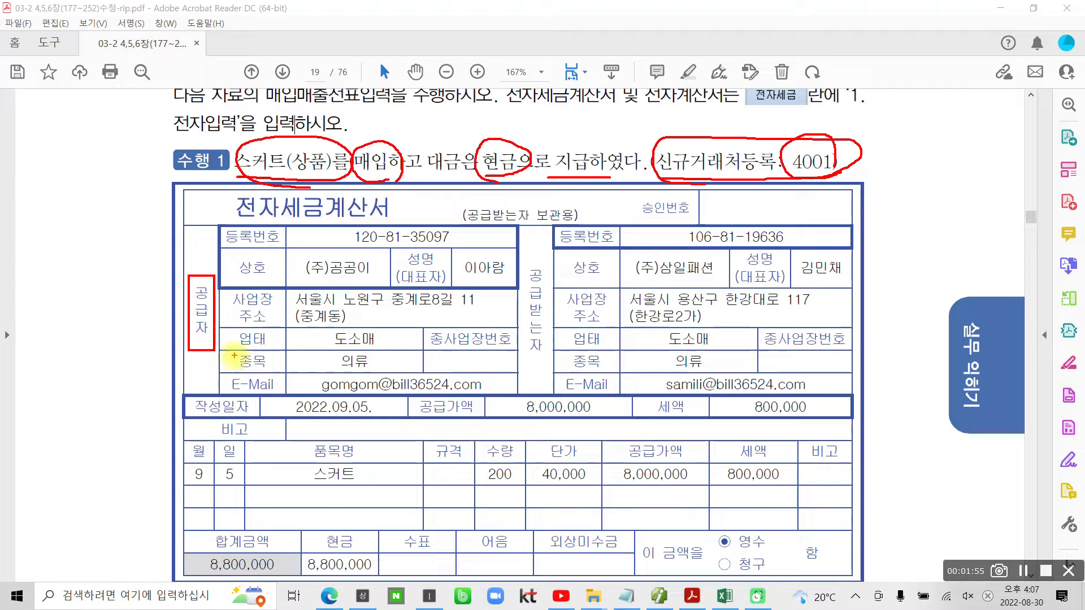
- Mark the supplier's name, representative, registration number, address, item and e-mail, and recircle 신규거래처등록
drag(303, 277, 368, 277)
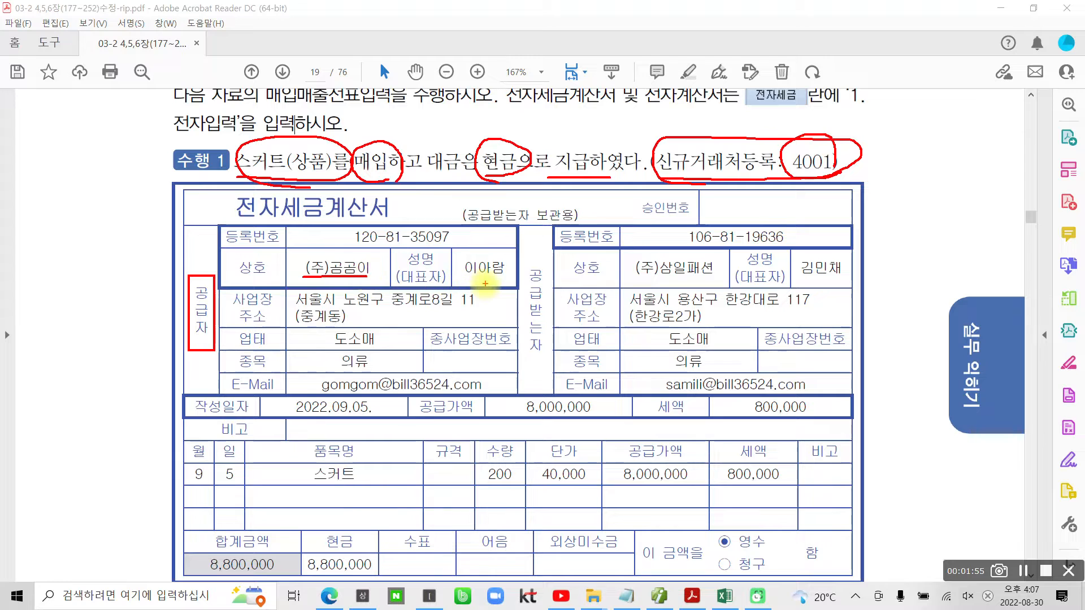
drag(465, 279, 509, 279)
drag(328, 230, 347, 229)
mouse_move(283, 307)
mouse_down()
mouse_move(297, 305)
mouse_move(329, 347)
mouse_up()
mouse_move(302, 383)
mouse_down()
mouse_move(508, 393)
mouse_move(192, 384)
mouse_move(231, 237)
mouse_move(429, 226)
mouse_move(517, 317)
mouse_move(508, 390)
mouse_up()
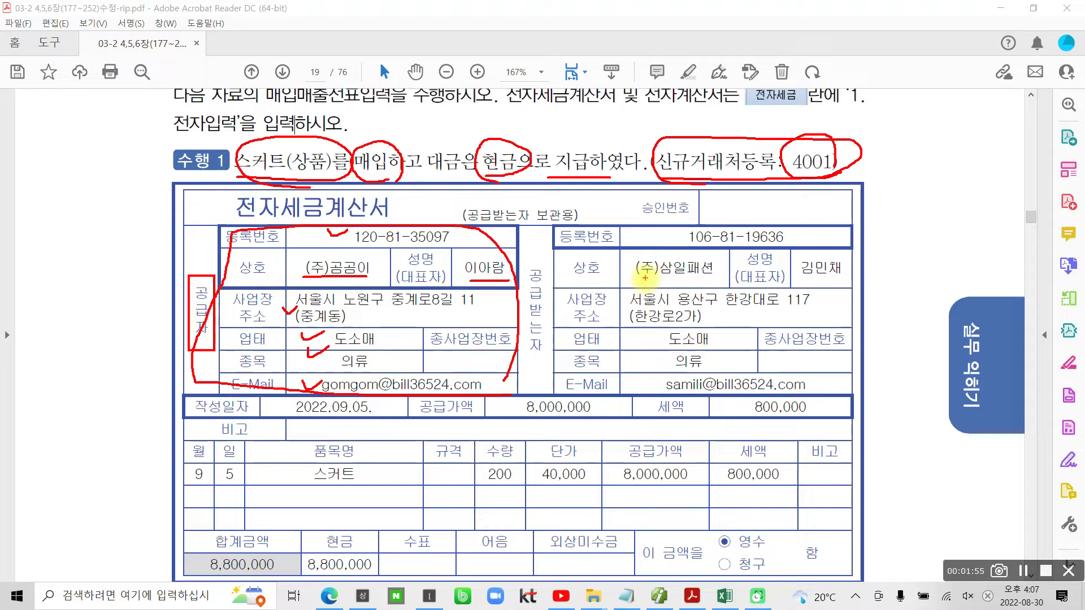
mouse_move(655, 181)
mouse_down()
mouse_move(749, 170)
mouse_move(742, 208)
mouse_up()
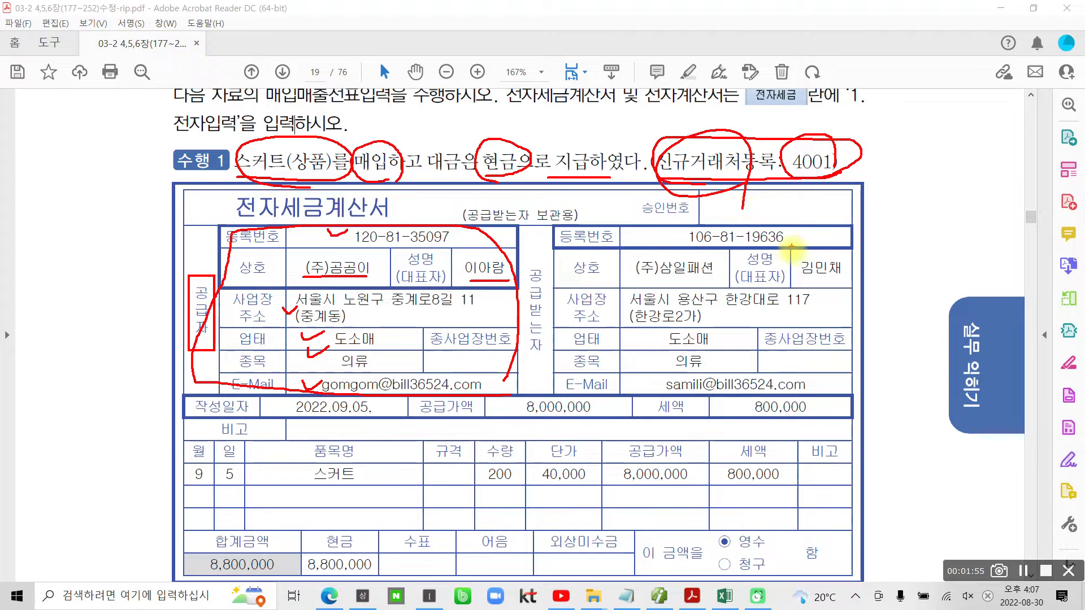
- Clear the red pen marks and highlight '(신규거래처등록:' in yellow
key(Escape)
drag(653, 163, 783, 165)
right_click(782, 170)
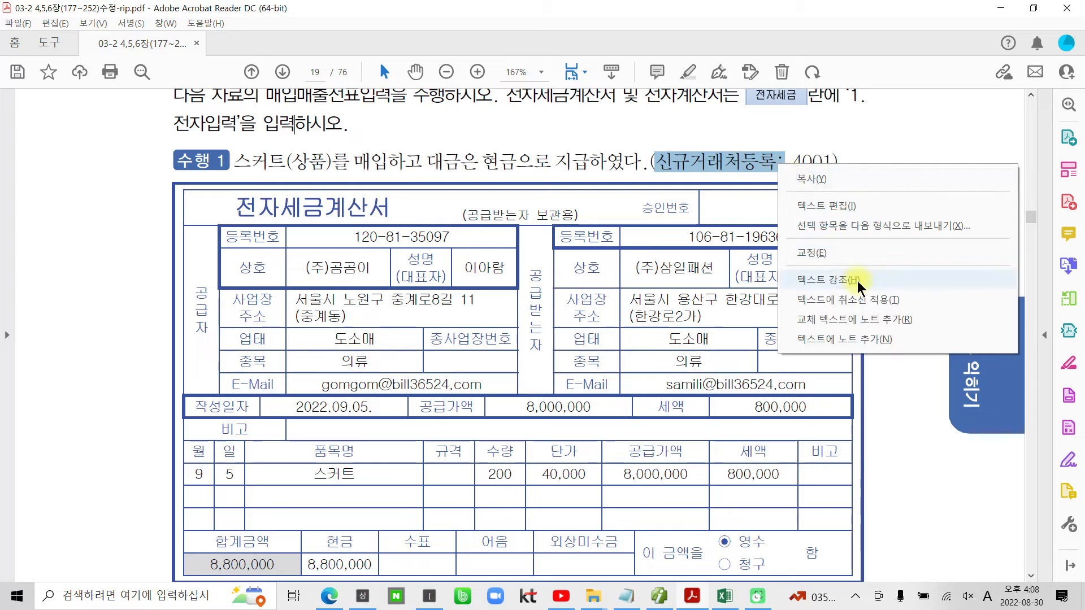
click(828, 280)
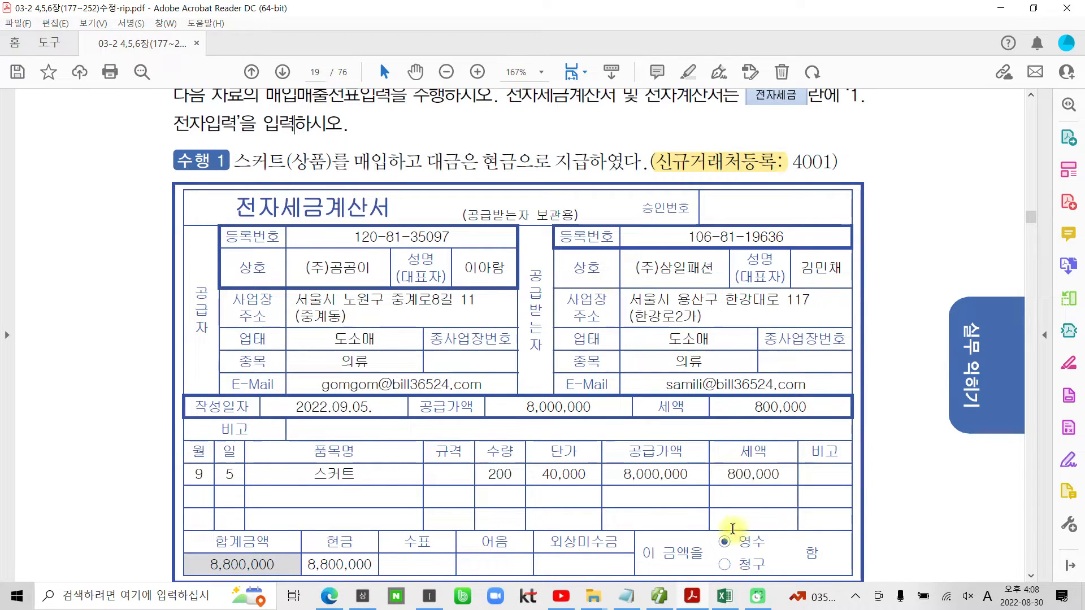
- Bring up 더존 Smart A and open 거래처등록 under 기초정보관리 in the full menu
click(664, 602)
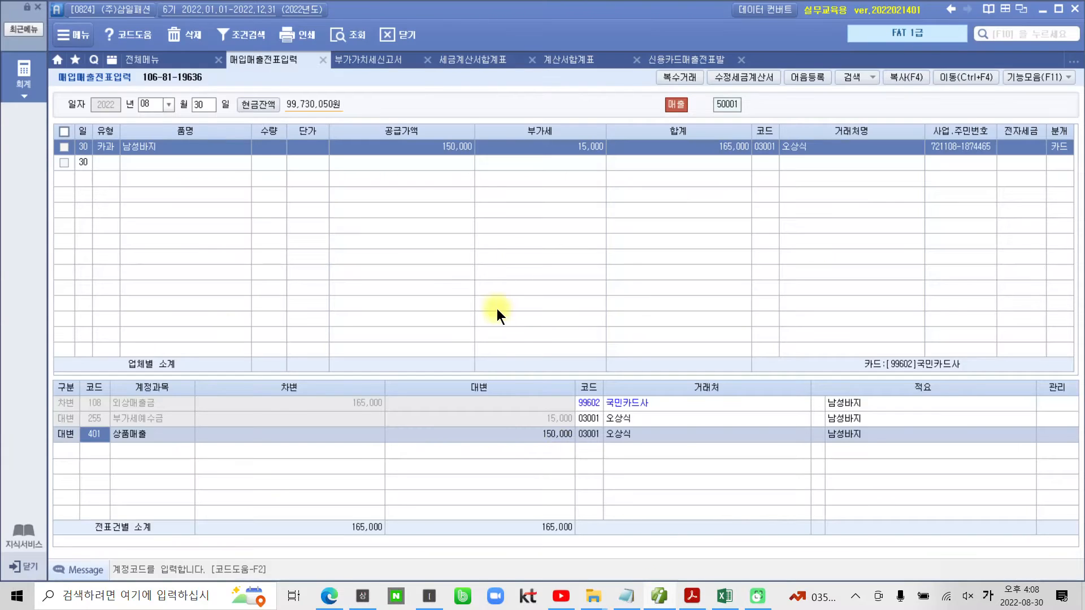
click(164, 61)
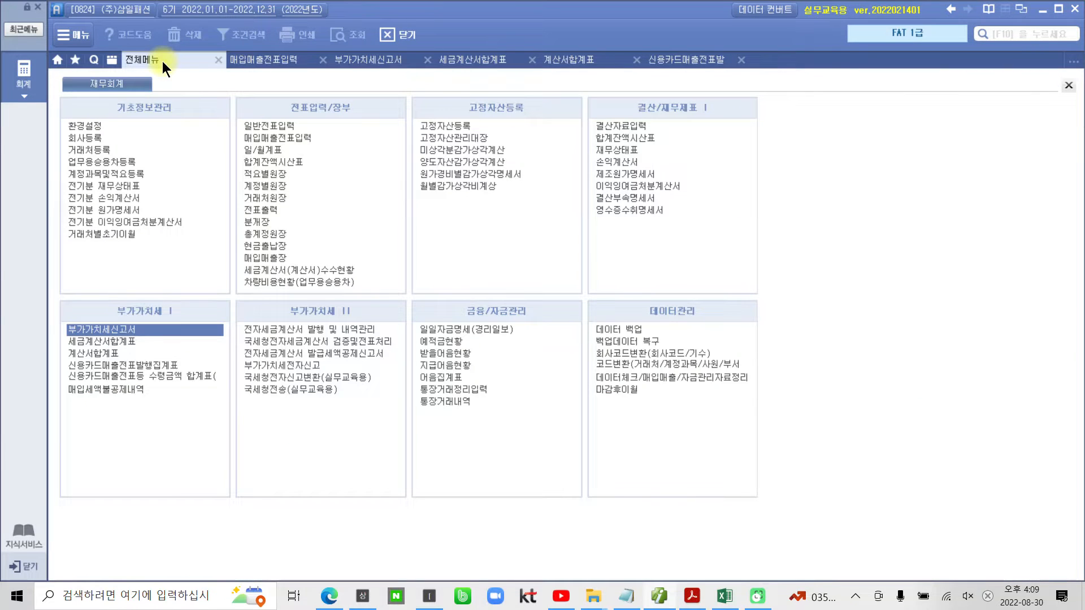
drag(101, 95, 237, 118)
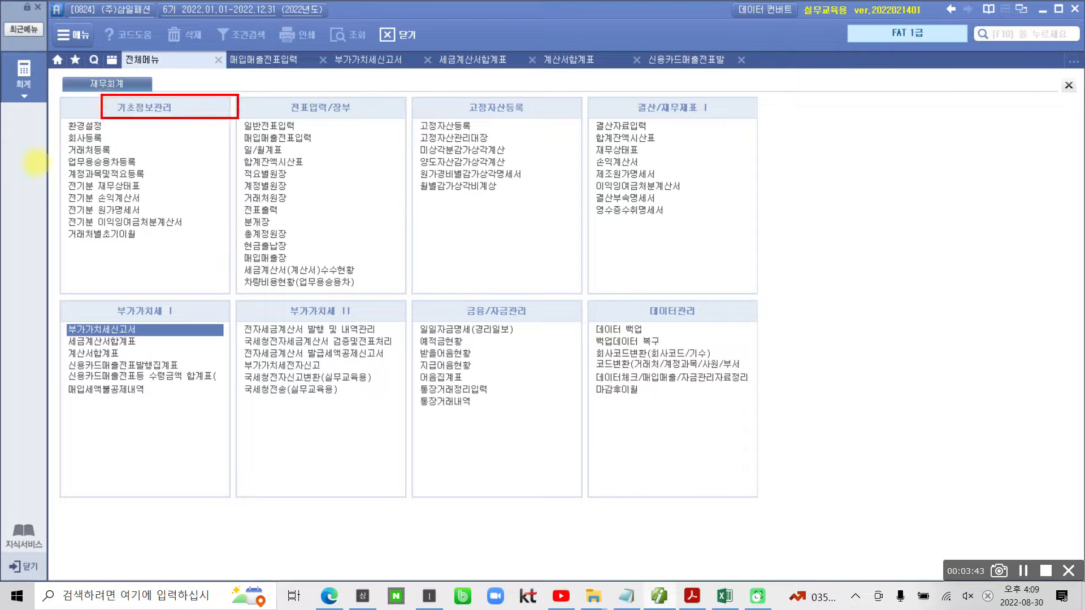
mouse_move(44, 138)
mouse_down()
mouse_move(156, 157)
mouse_move(183, 124)
mouse_up()
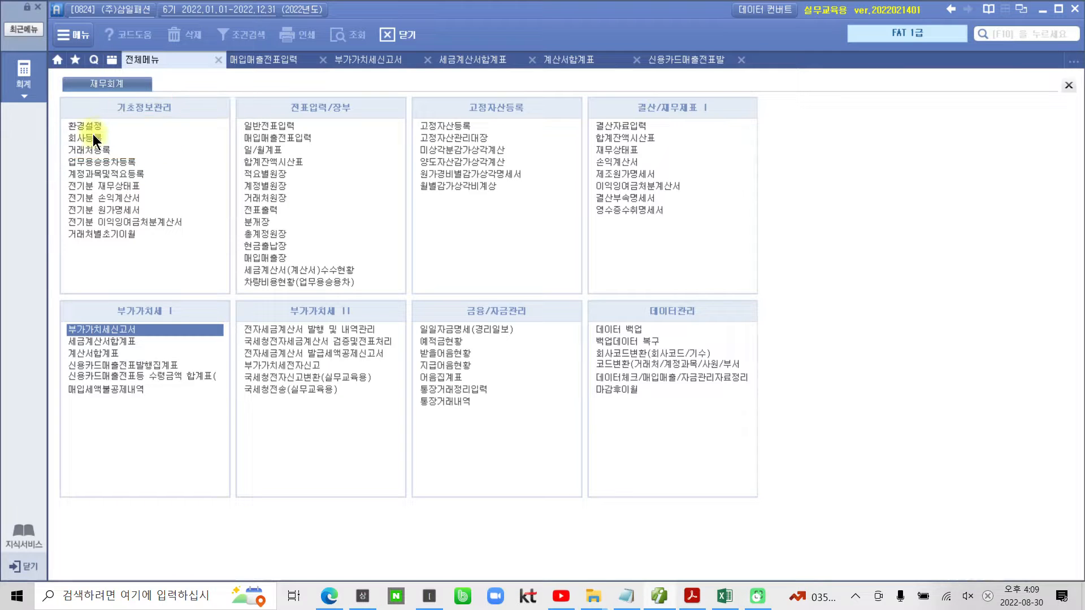
click(218, 150)
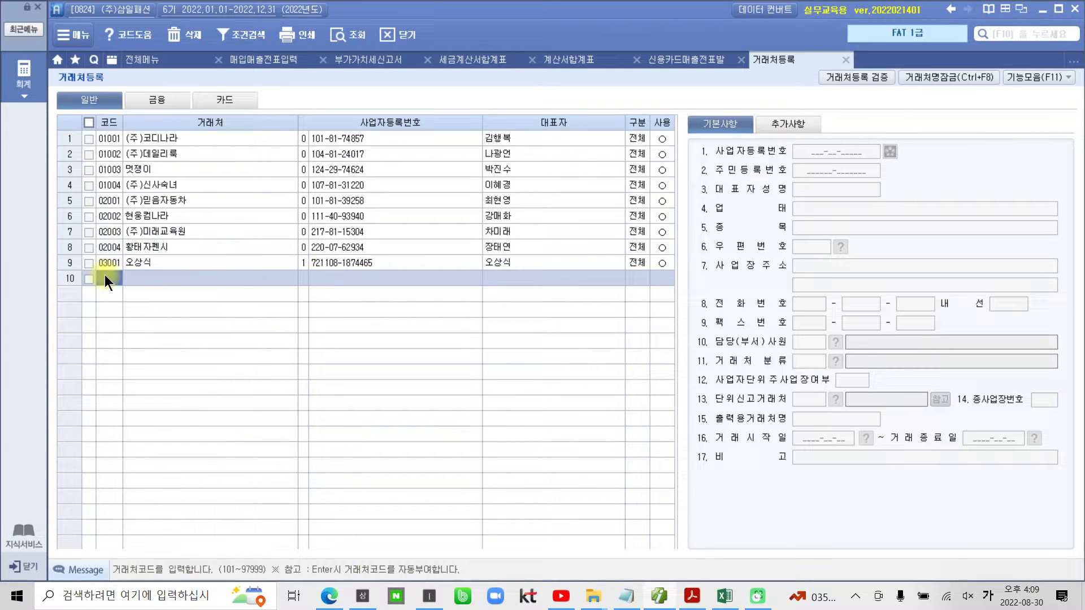
- Add a new partner with code 04001 named (주)곰곰이
text(4001)
key(Return)
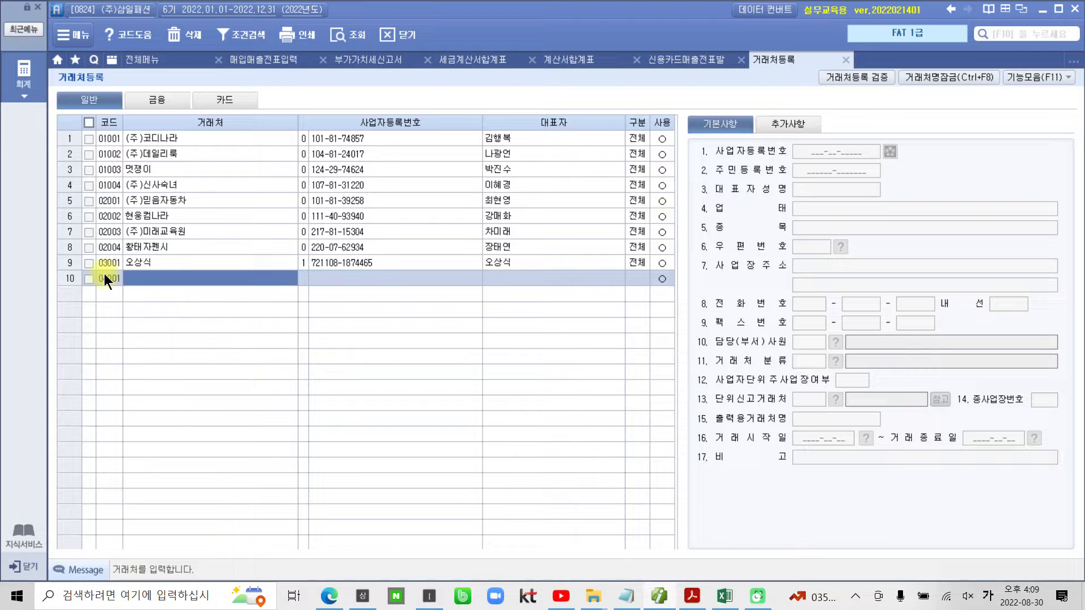
text((주)곰곰이)
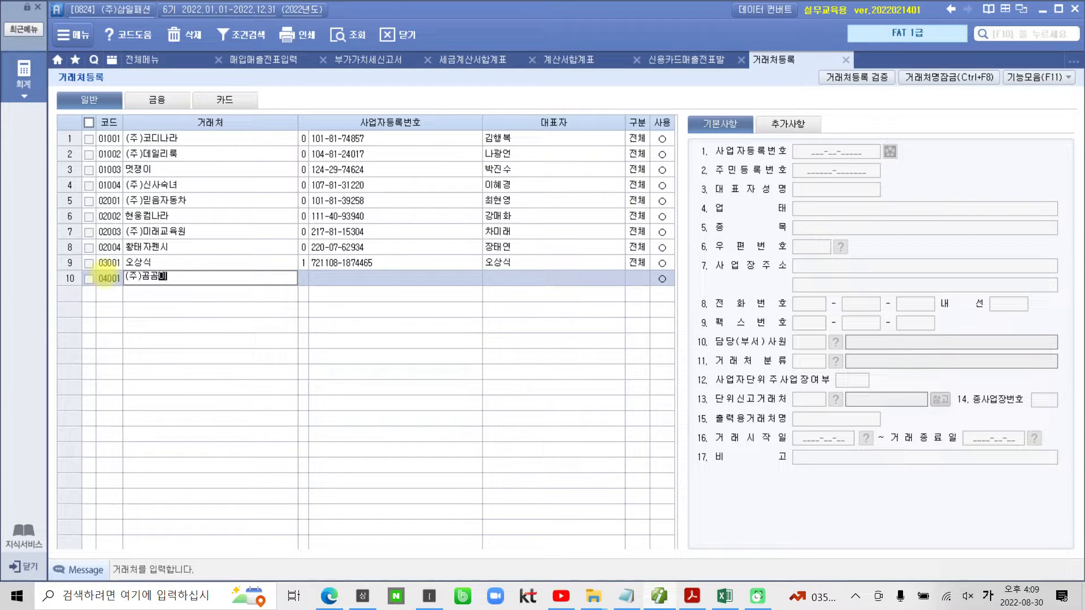
key(Return)
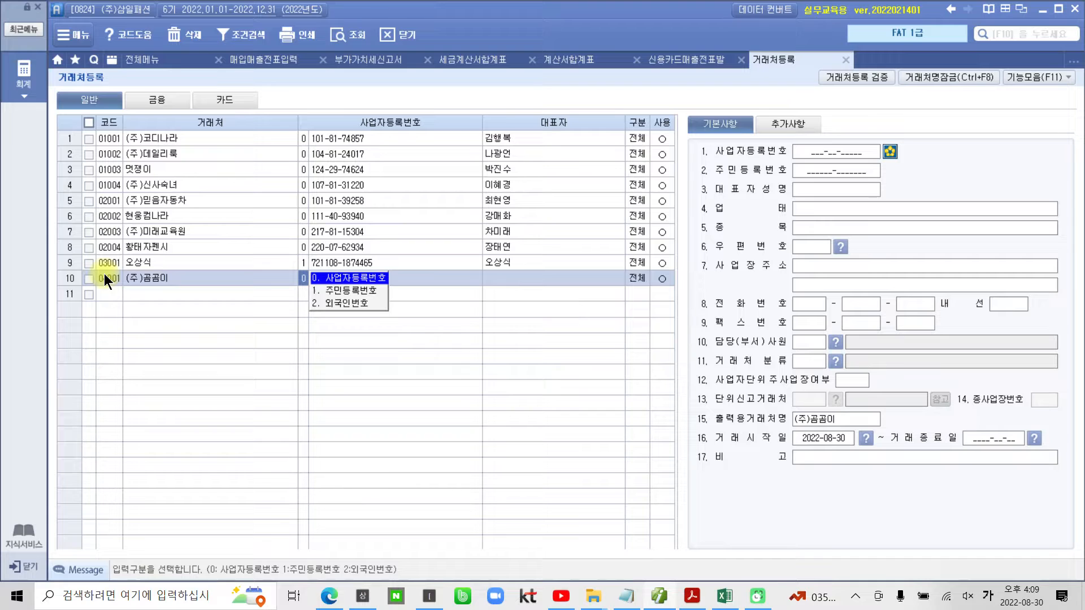
- Enter the partner's business registration number and representative's name, keep 구분 전체, and save
key(Return)
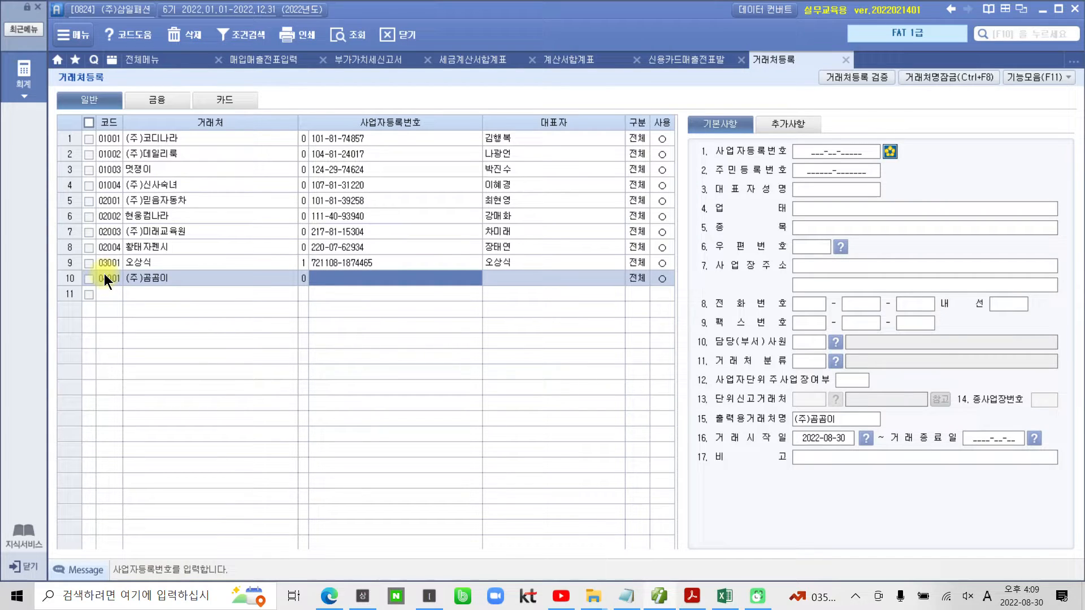
text(120-8)
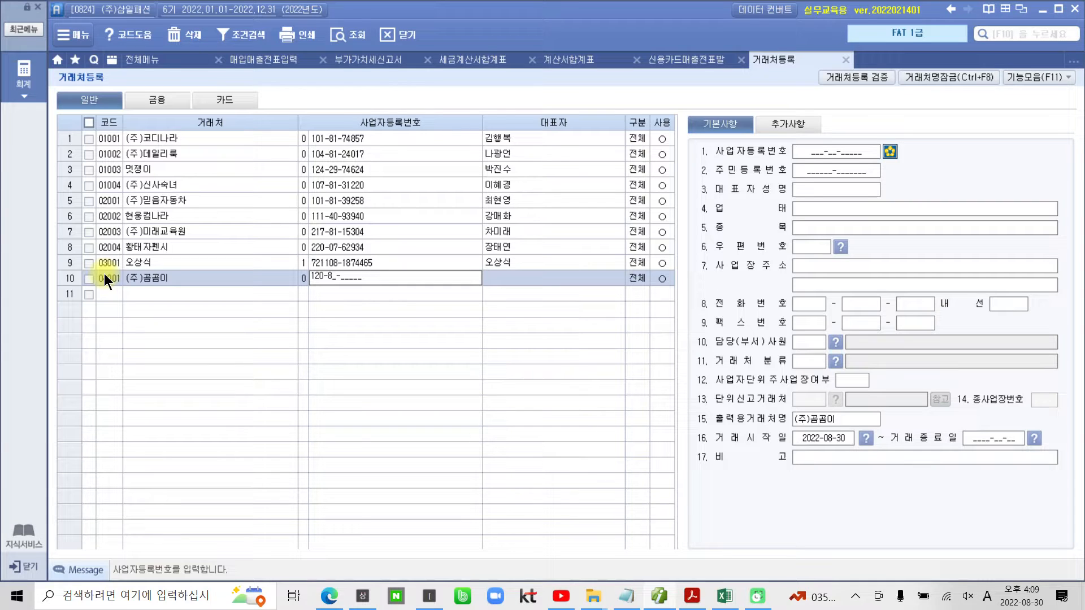
text(1)
text(35097)
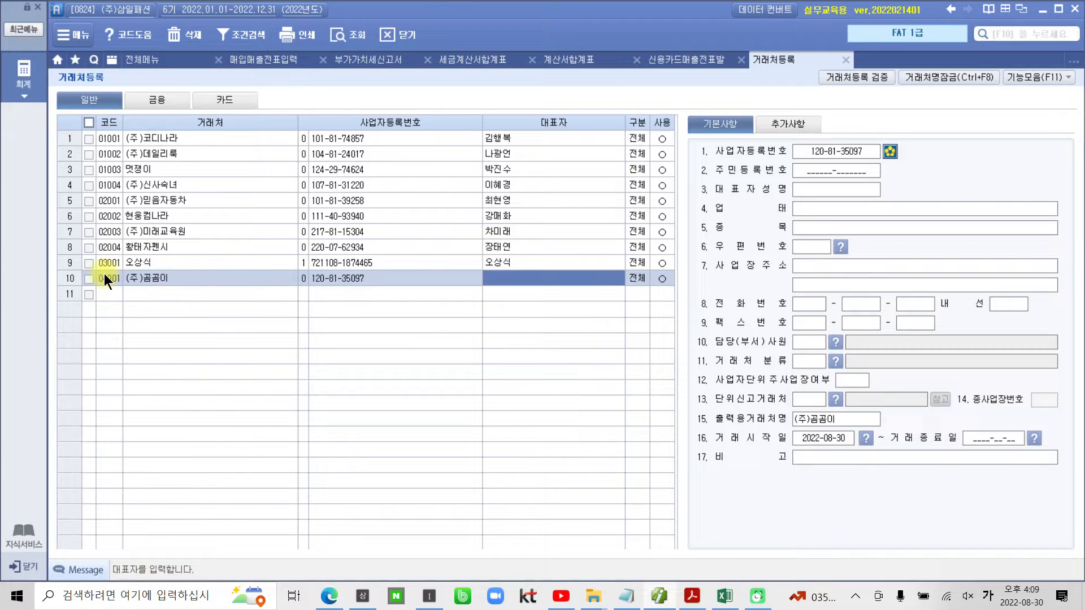
text(이)
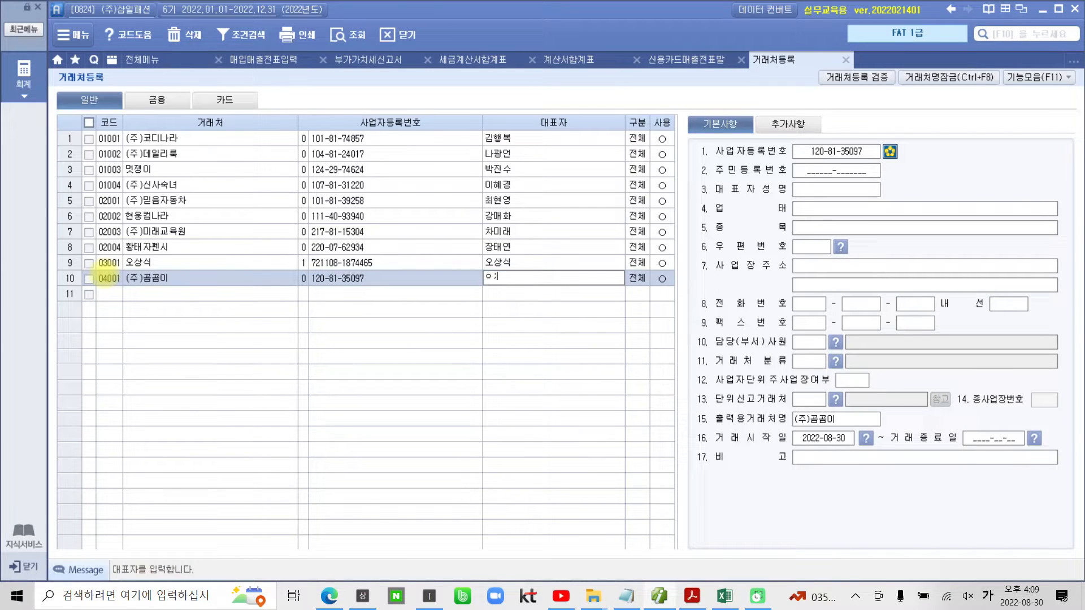
key(BackSpace)
key(BackSpace)
text(이락)
key(BackSpace)
text(아람)
key(Return)
key(Return)
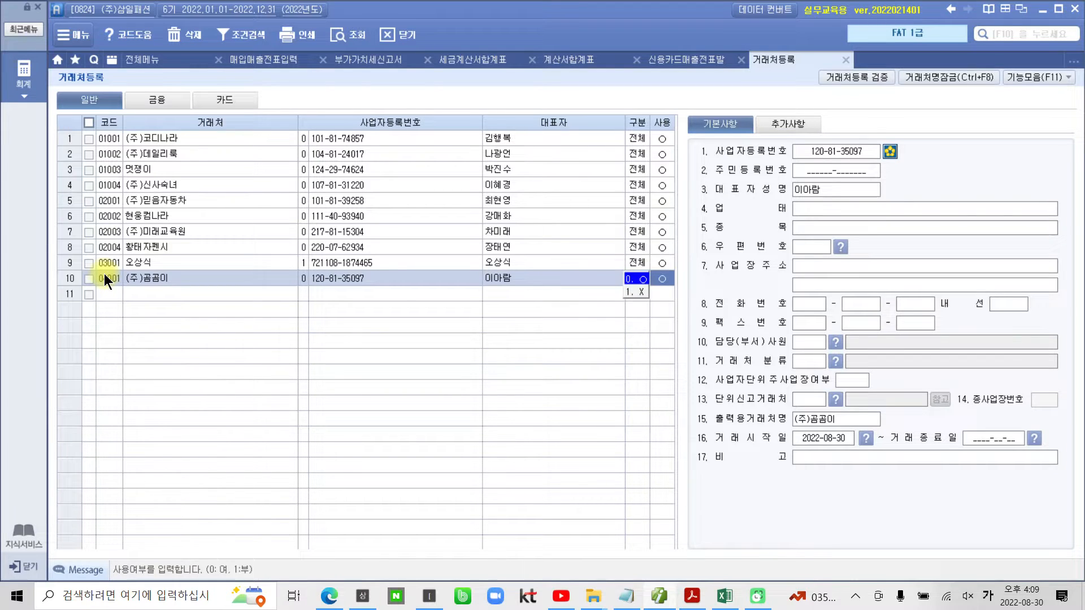
key(Return)
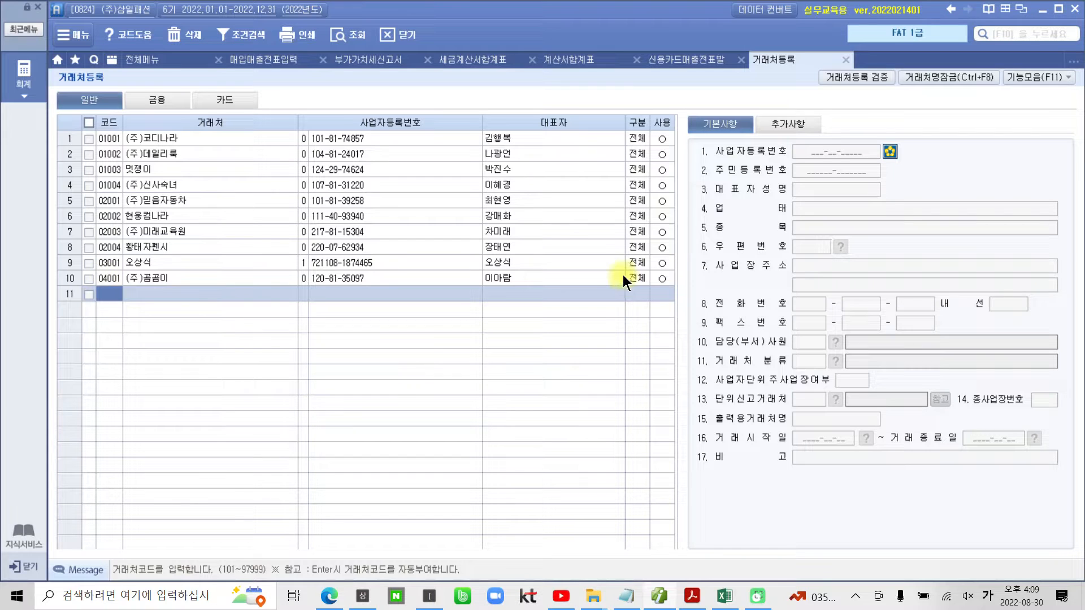
click(660, 279)
- Set the partner's business type to 도소매 and item to 의류
click(816, 210)
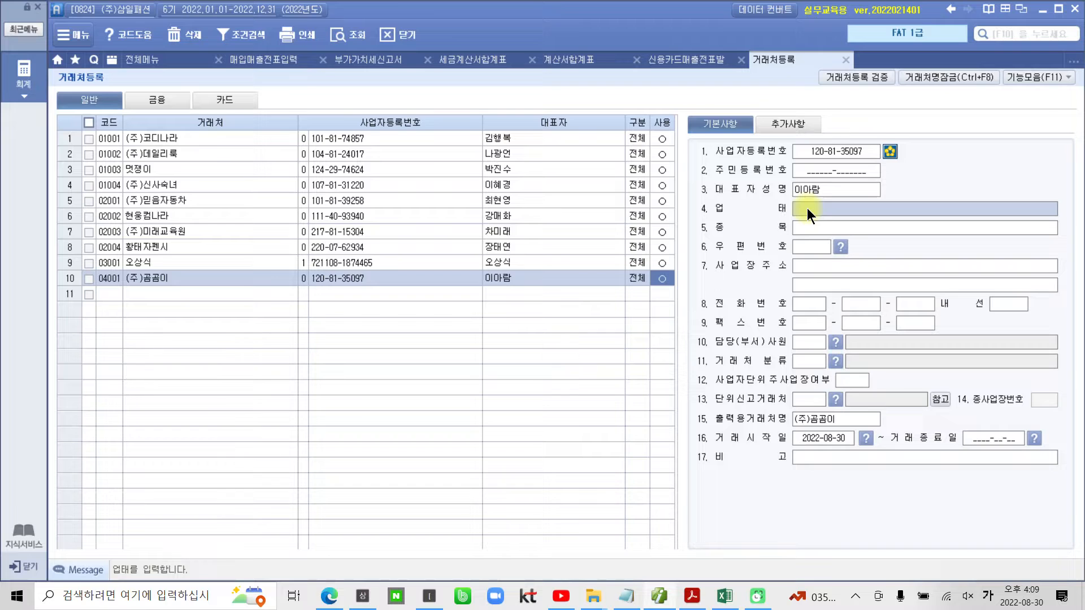
text(도소매)
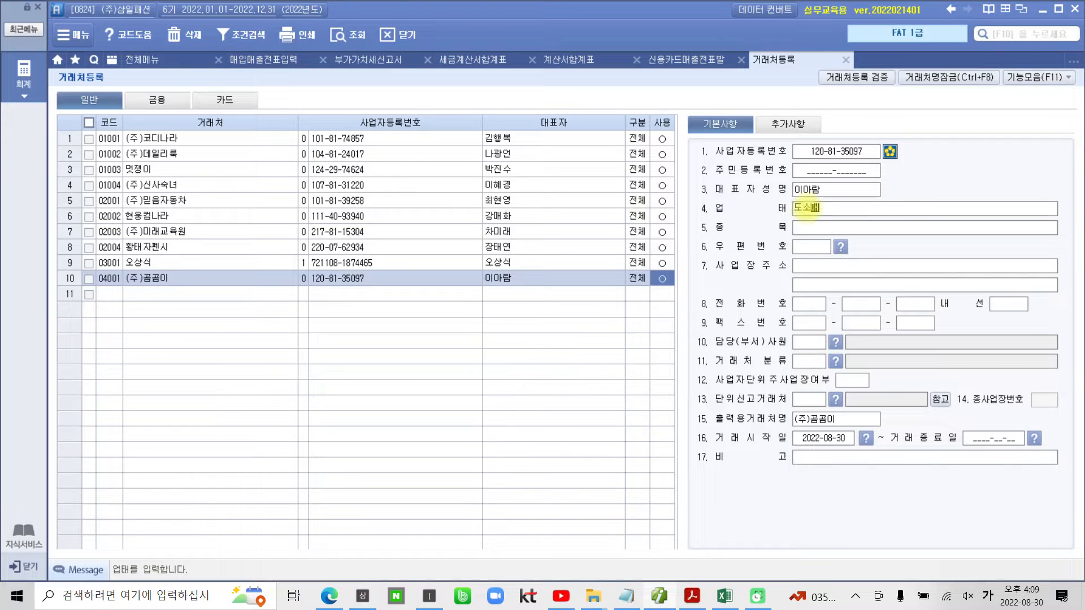
key(Return)
text(의류)
key(Return)
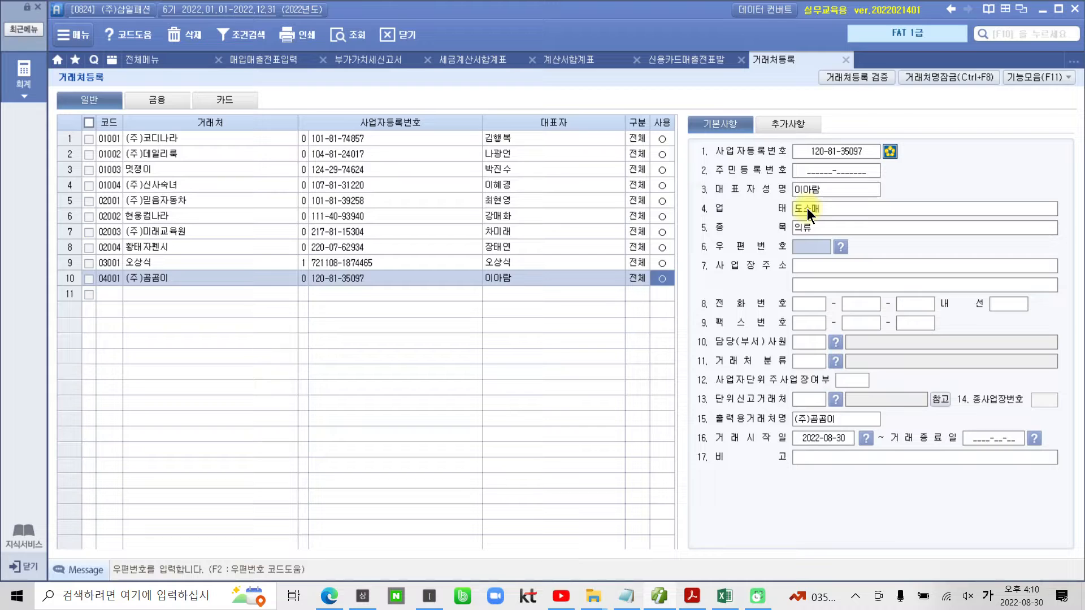
- Fill in the partner's business address and its detail line
click(805, 270)
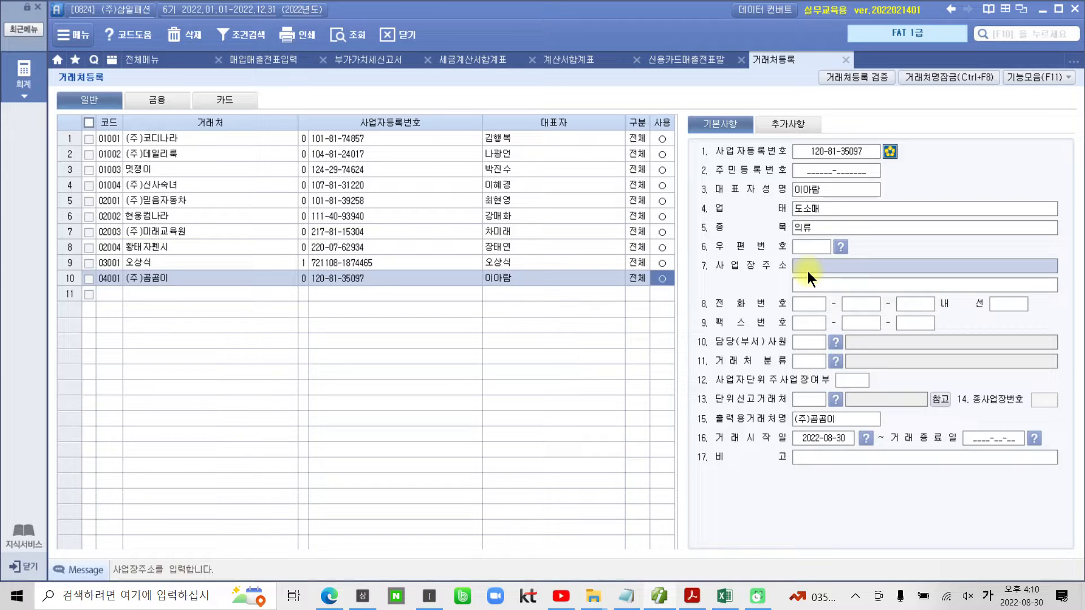
text(서울시)
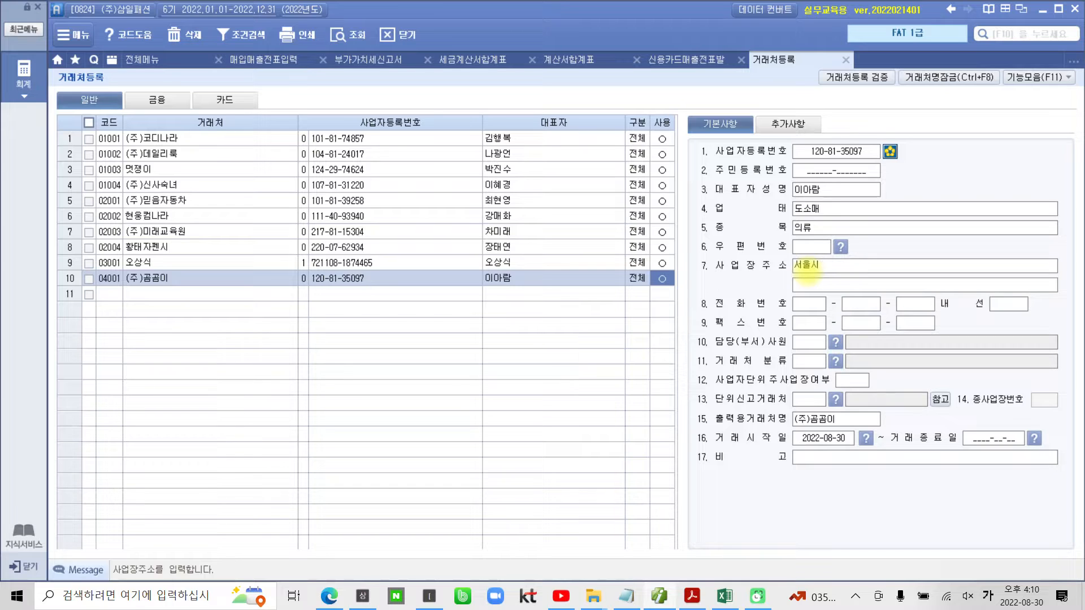
text(노원구)
key(BackSpace)
key(BackSpace)
key(BackSpace)
text(노우)
text(ㄴ구)
text( 충ㄱㅖㄹ)
text(ㅗㄱㅣㄹ )
text(11)
click(819, 284)
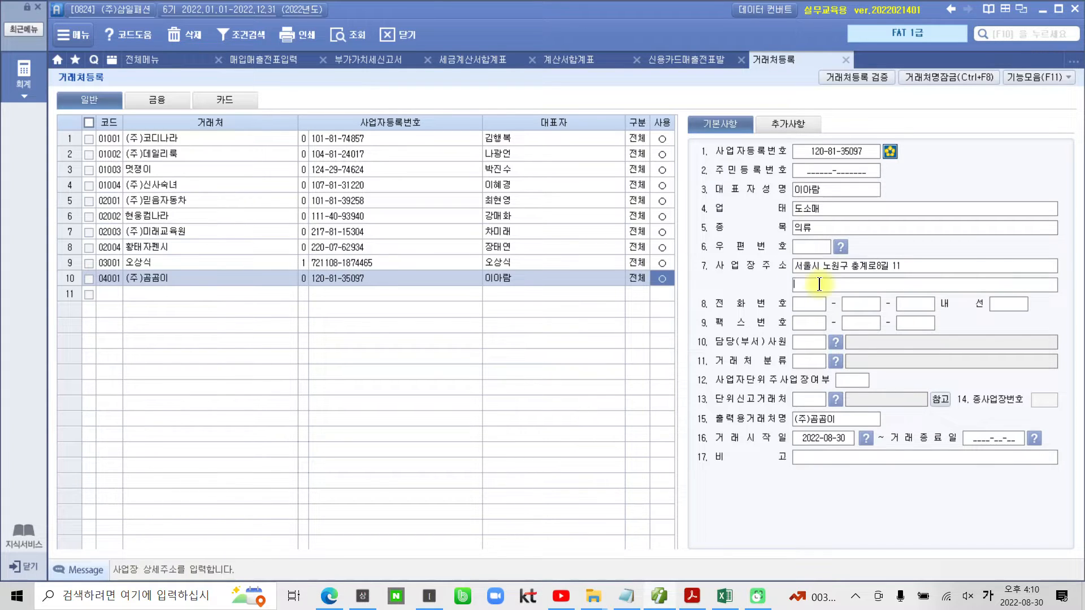
text((중계동))
- Enter the contact's e-mail address under 추가사항, then return to 매입매출전표입력
click(800, 123)
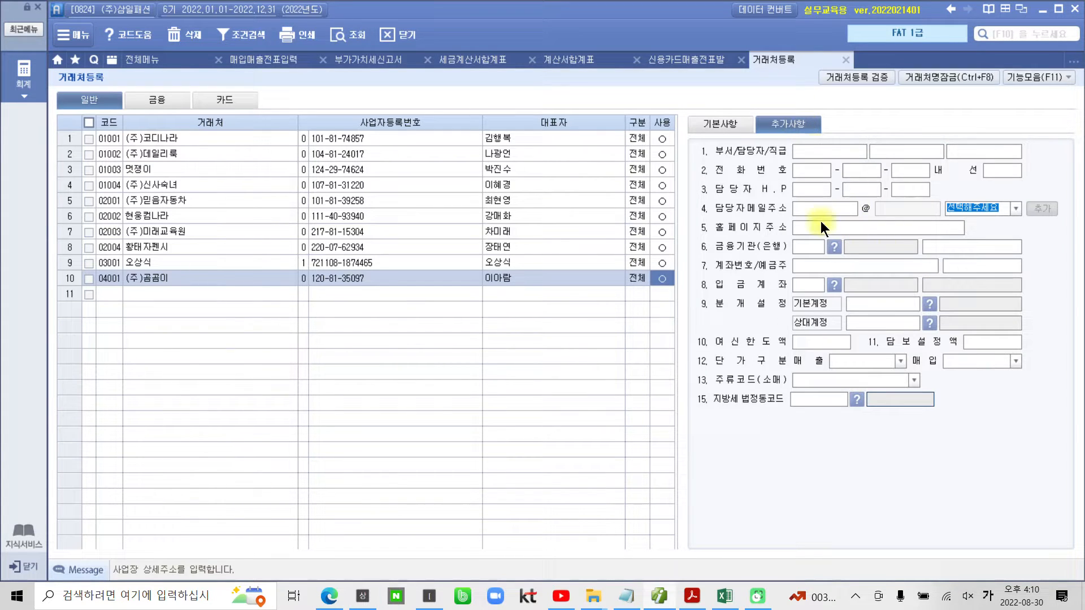
click(796, 211)
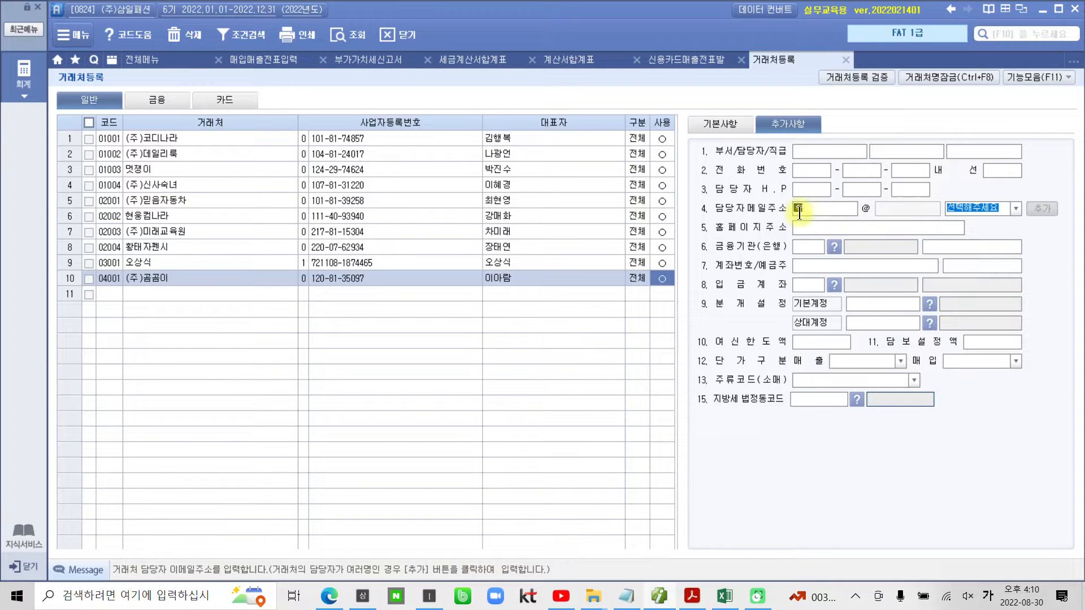
text(ㅎ)
key(BackSpace)
key(Hangul)
text(GOIMG)
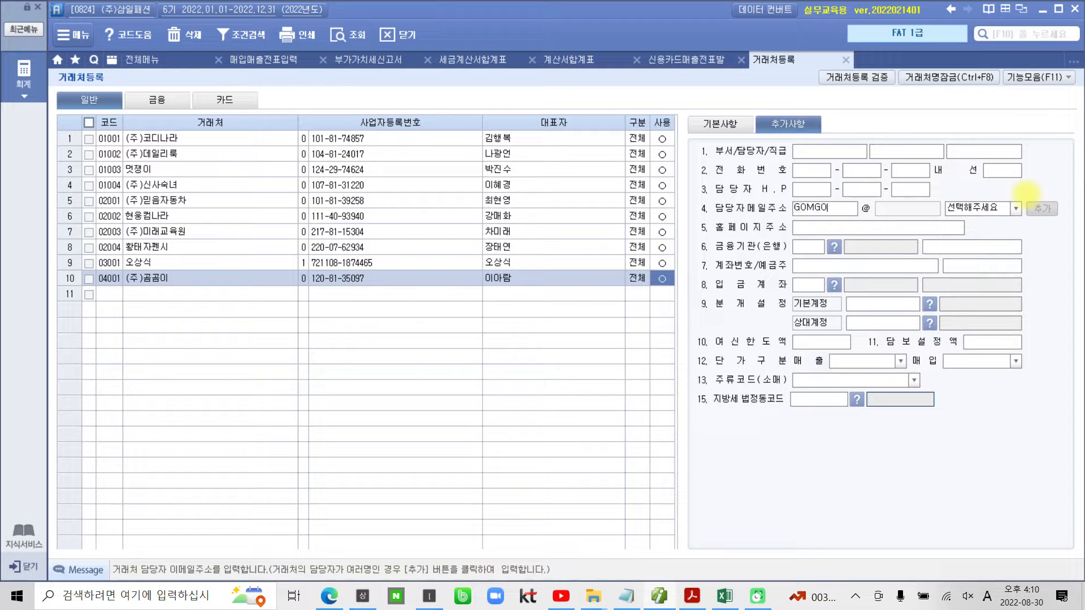
key(BackSpace)
key(BackSpace)
key(BackSpace)
key(BackSpace)
text(gomgom)
click(1016, 209)
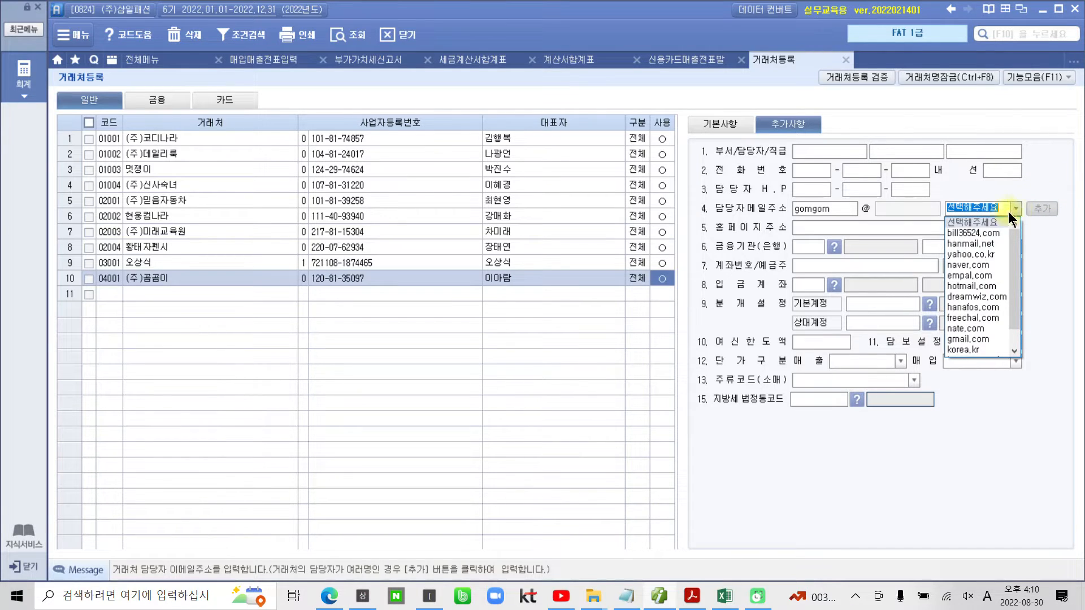
click(973, 233)
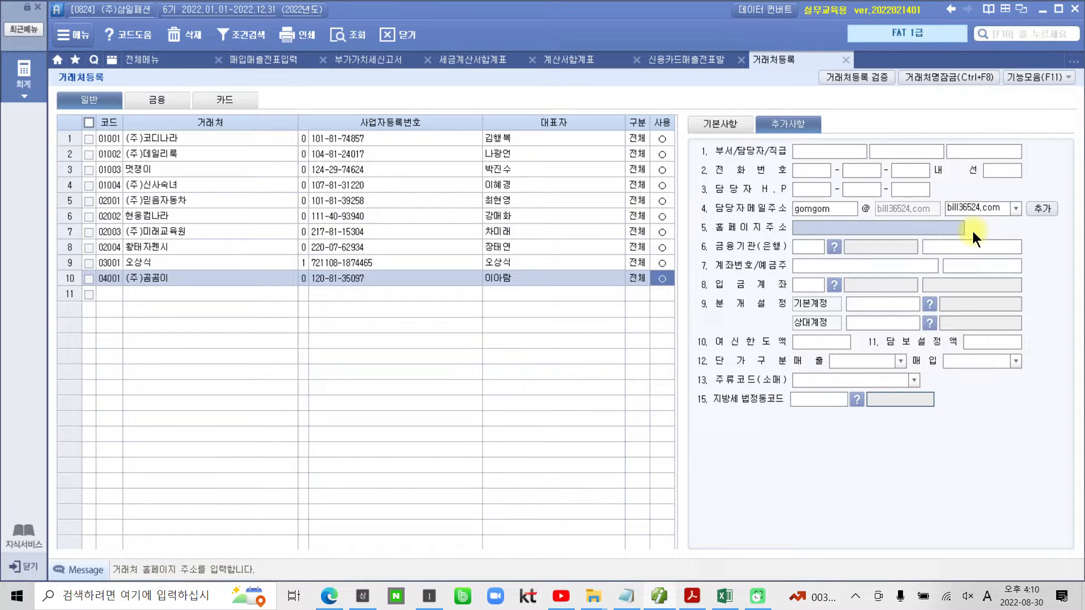
click(242, 61)
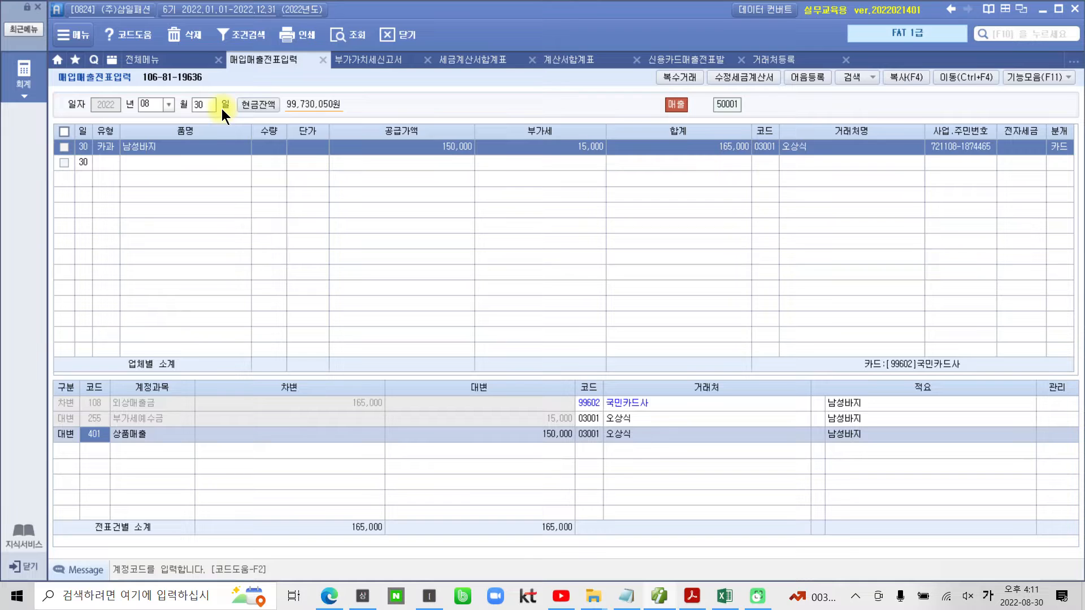
- Start a voucher dated 09월 05일 and record it as a 51.과세 purchase
click(167, 104)
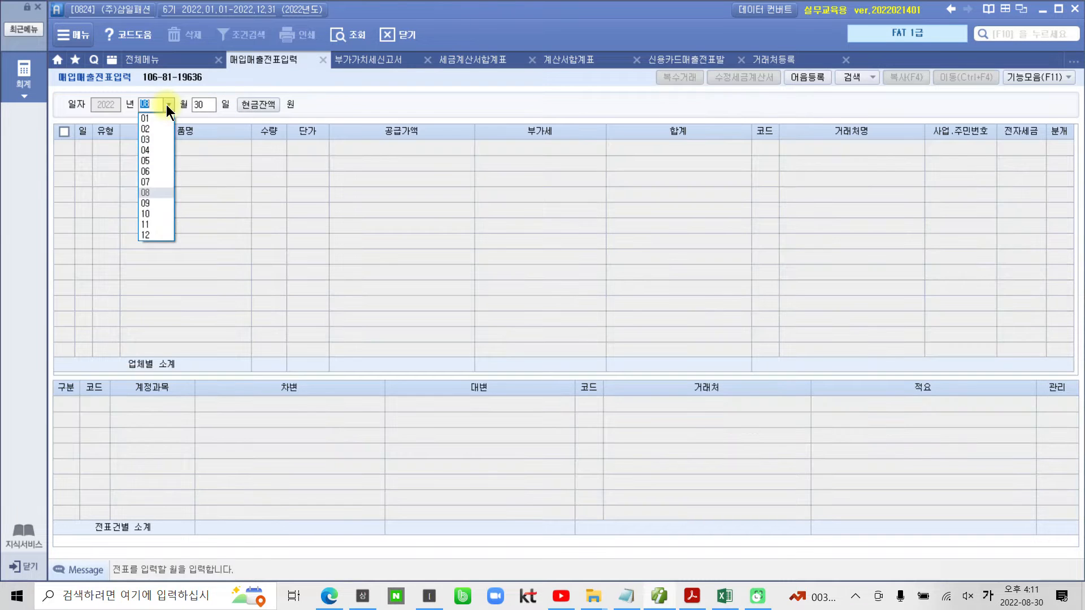
click(154, 202)
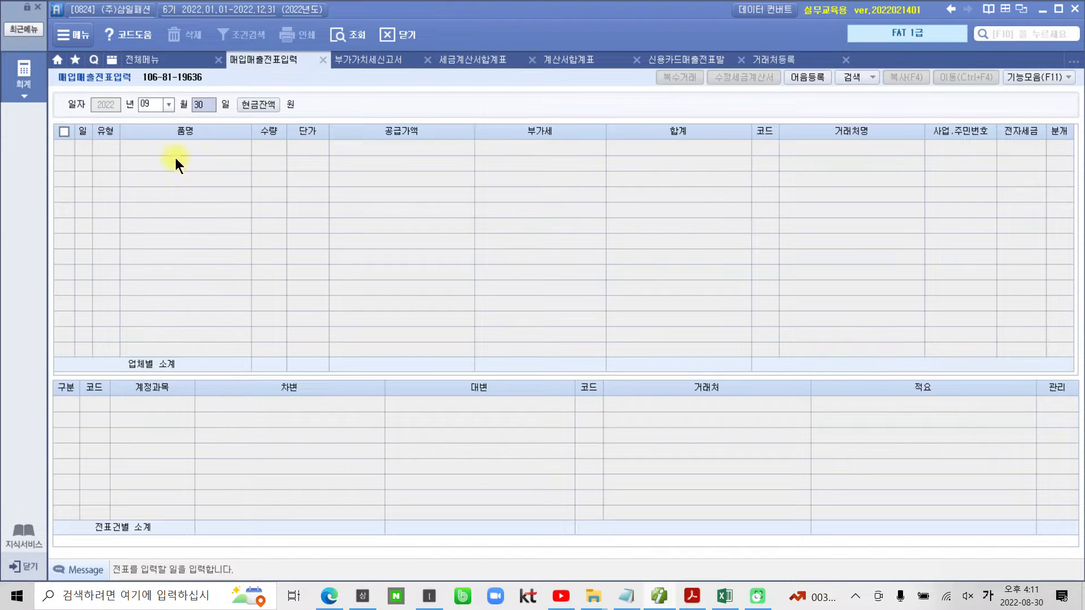
click(215, 109)
text(5)
key(Return)
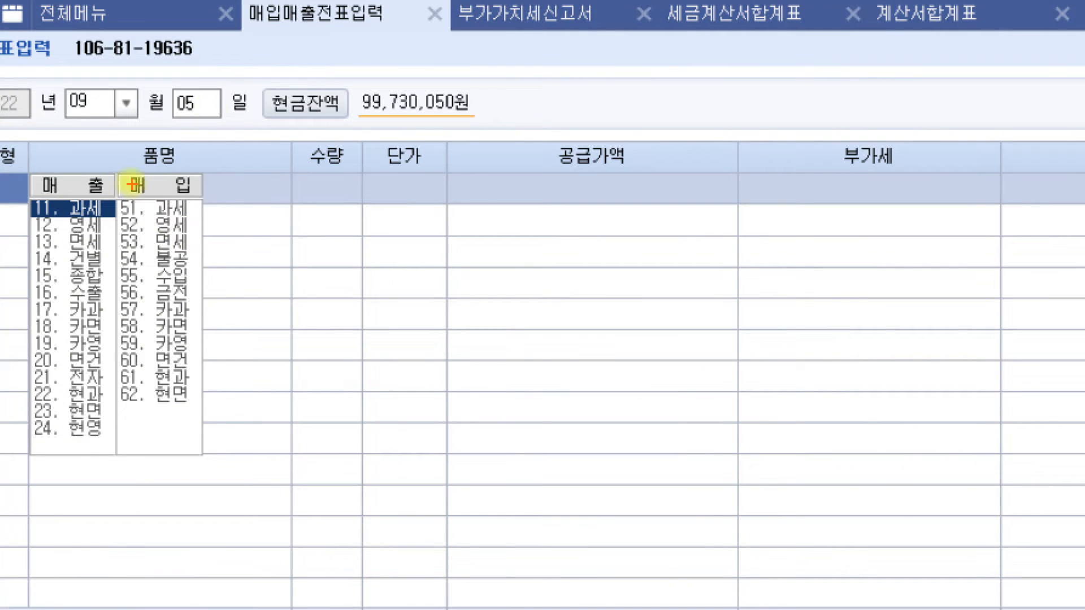
drag(117, 173, 197, 197)
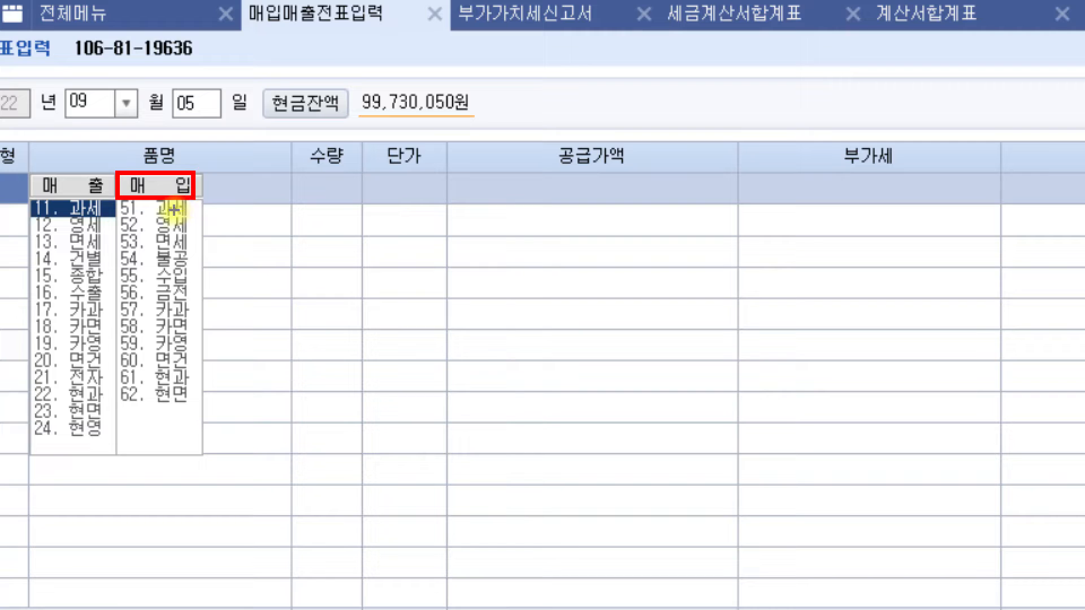
mouse_move(120, 218)
mouse_down()
mouse_move(194, 206)
mouse_move(145, 190)
mouse_move(110, 197)
mouse_move(121, 212)
mouse_up()
mouse_move(114, 251)
mouse_down()
mouse_move(111, 263)
mouse_move(174, 271)
mouse_move(201, 256)
mouse_move(131, 248)
mouse_move(110, 259)
mouse_up()
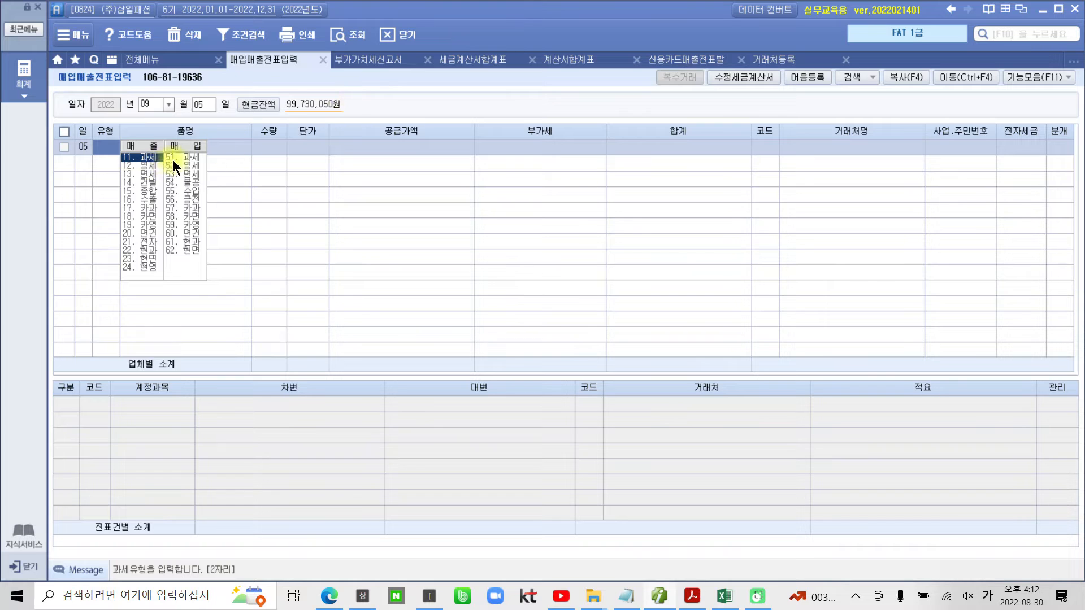
click(172, 159)
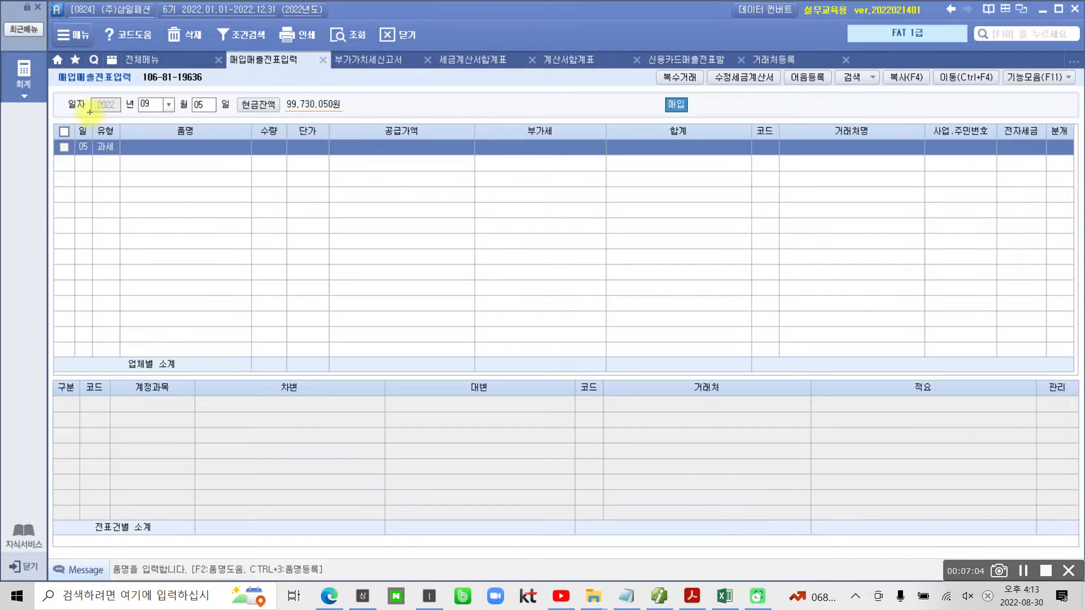
mouse_move(83, 125)
mouse_down()
mouse_move(104, 160)
mouse_move(141, 169)
mouse_up()
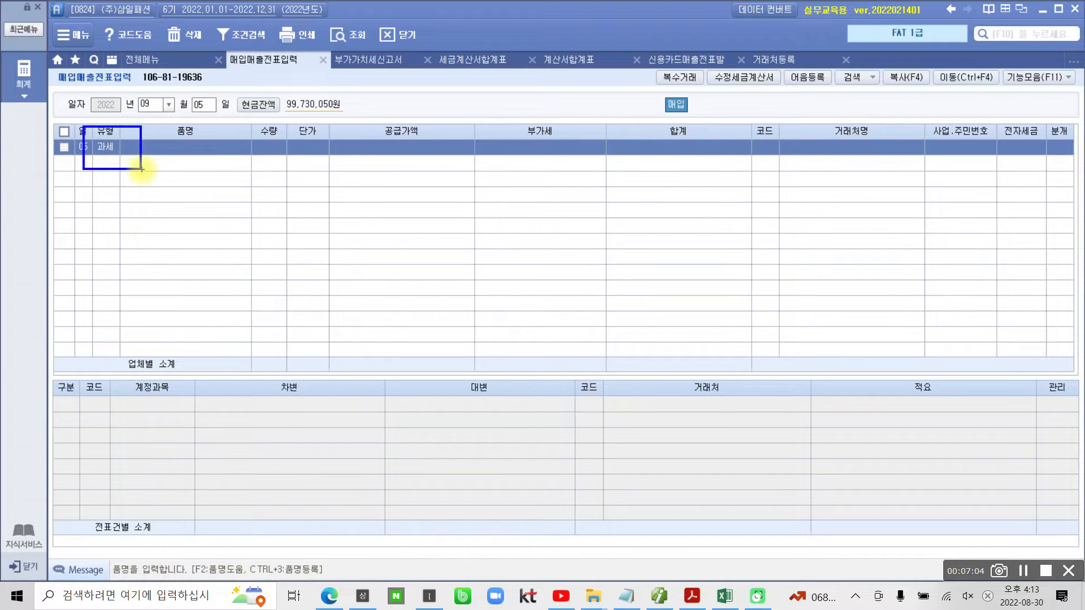
mouse_move(129, 174)
mouse_down()
mouse_move(75, 148)
mouse_move(135, 136)
mouse_move(121, 179)
mouse_up()
mouse_move(671, 134)
mouse_down()
mouse_move(658, 80)
mouse_move(669, 135)
mouse_up()
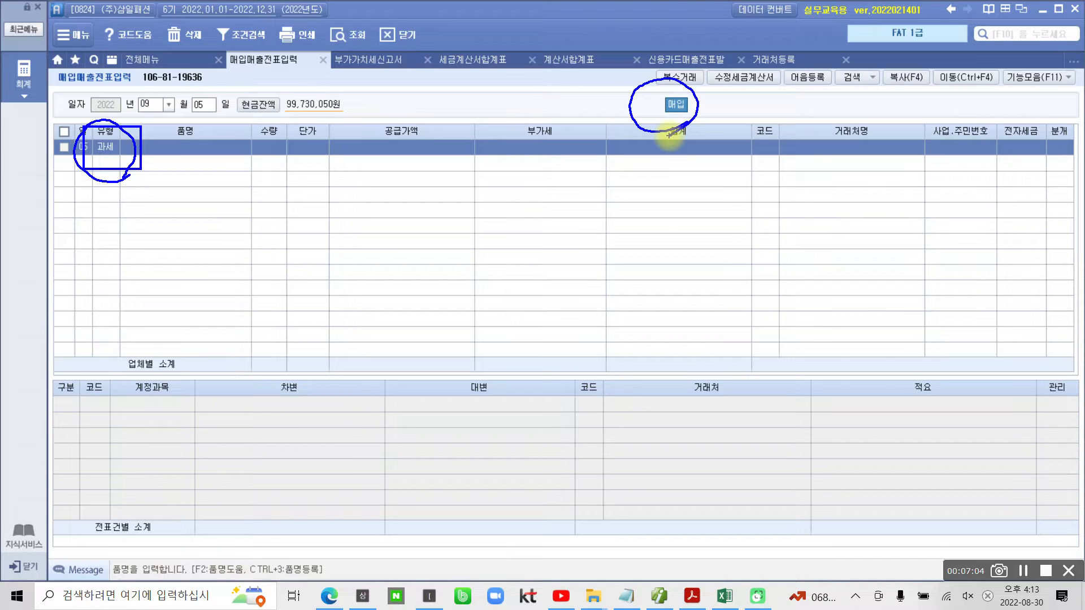
key(Escape)
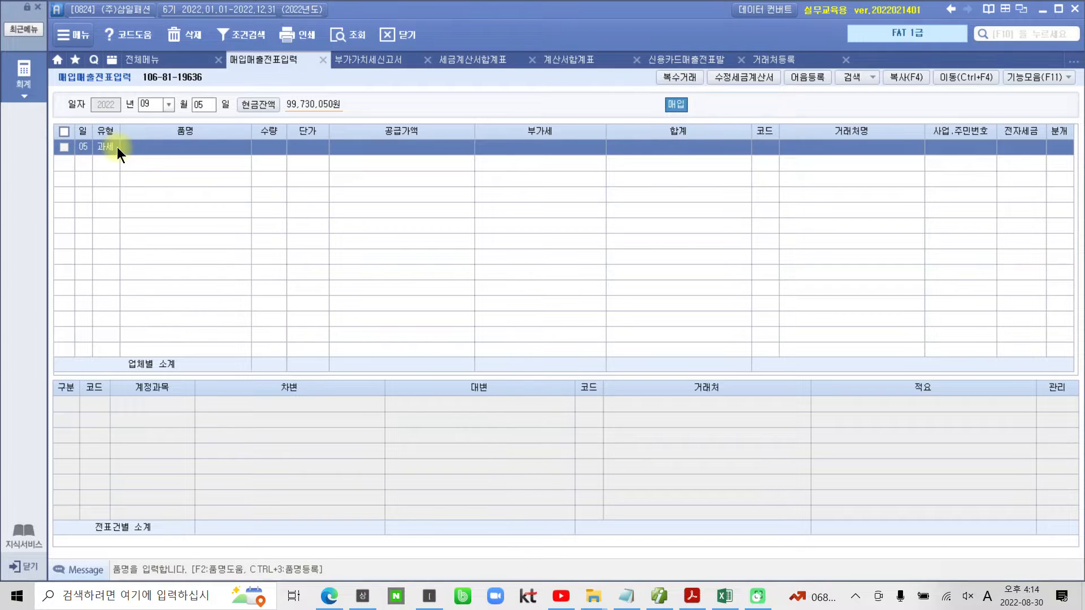
click(158, 148)
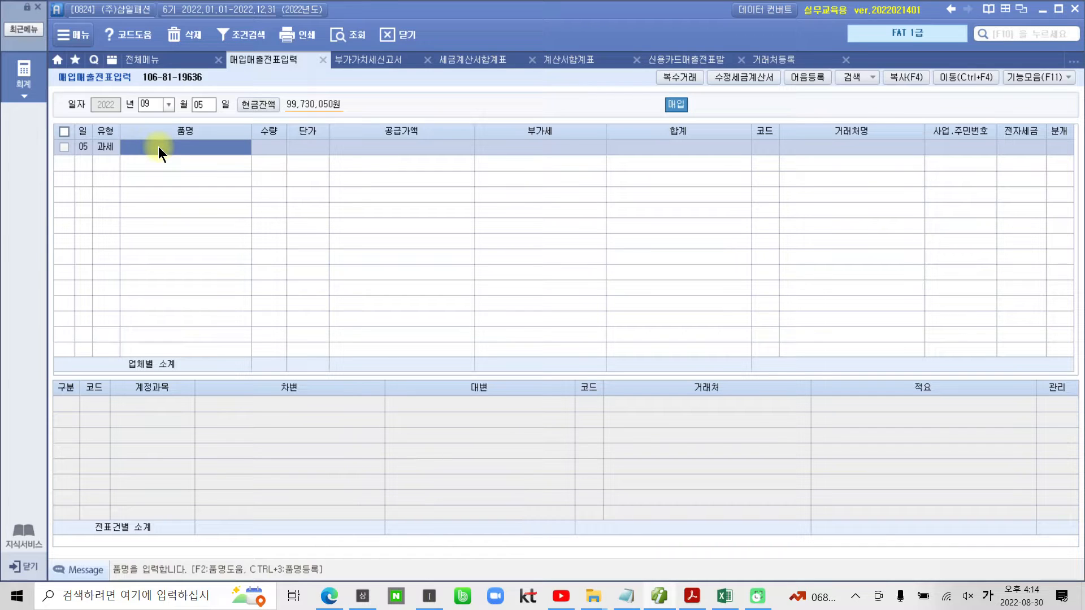
- Enter 200 스커트 at 40,000 each, accepting 8,000,000 supply amount and 800,000 VAT
text(스텔)
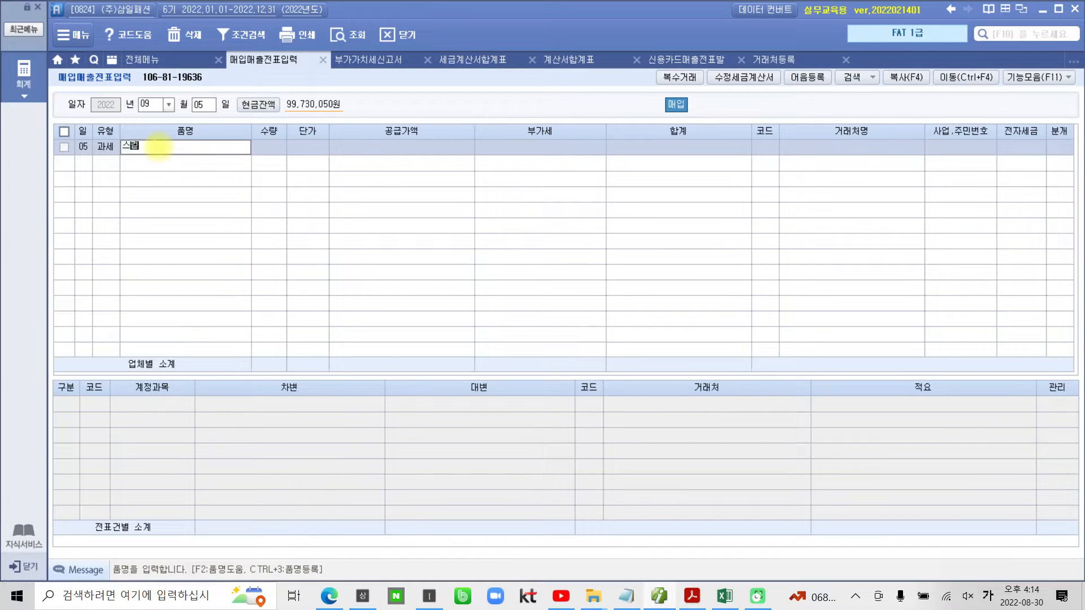
key(BackSpace)
text(커트)
key(Return)
text(200)
key(Return)
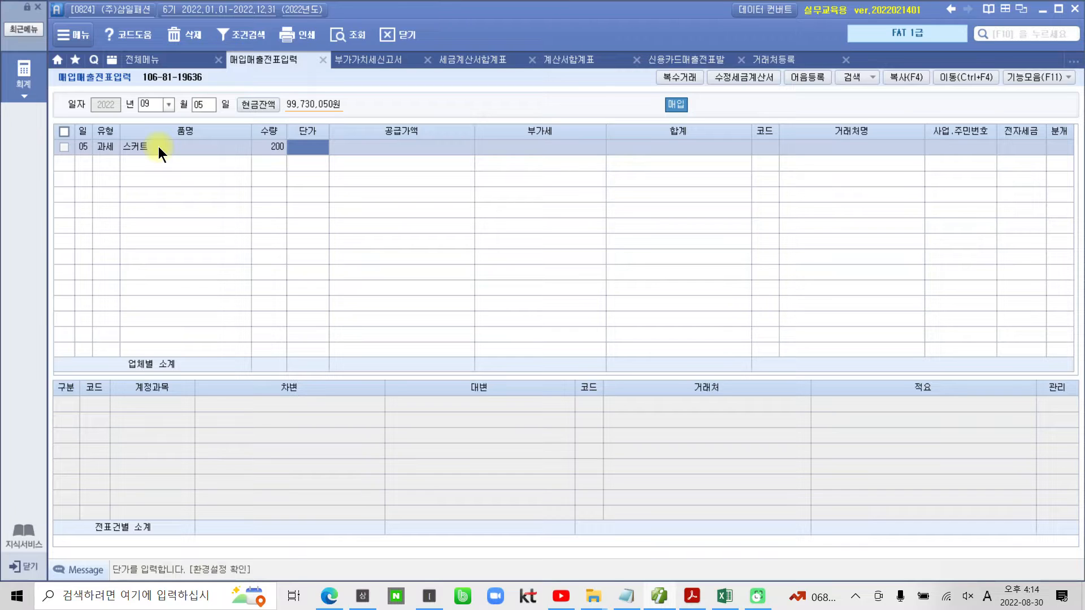
text(40)
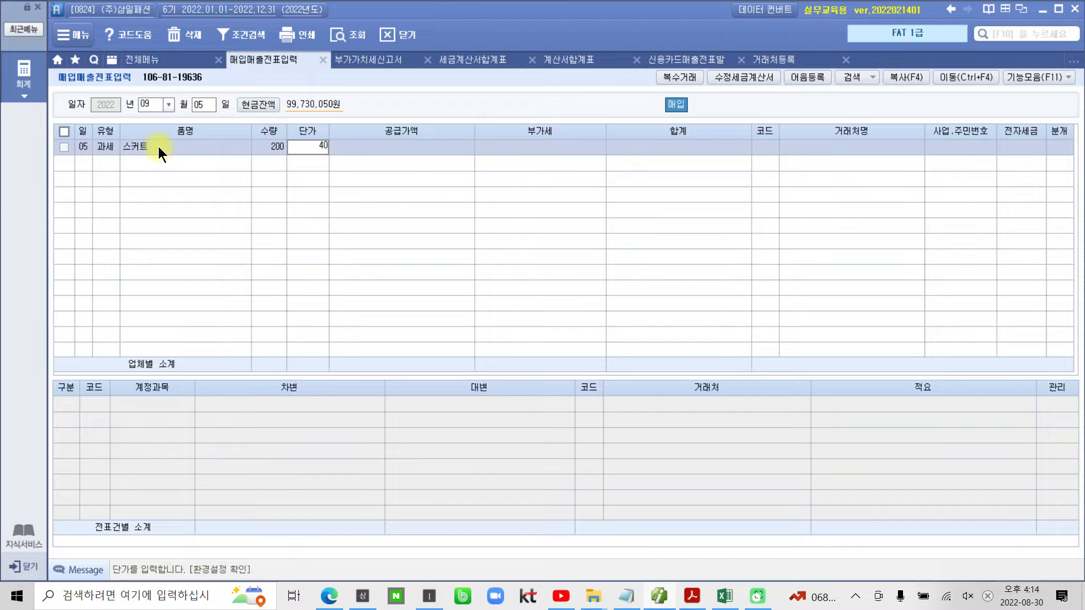
text(,000)
key(Return)
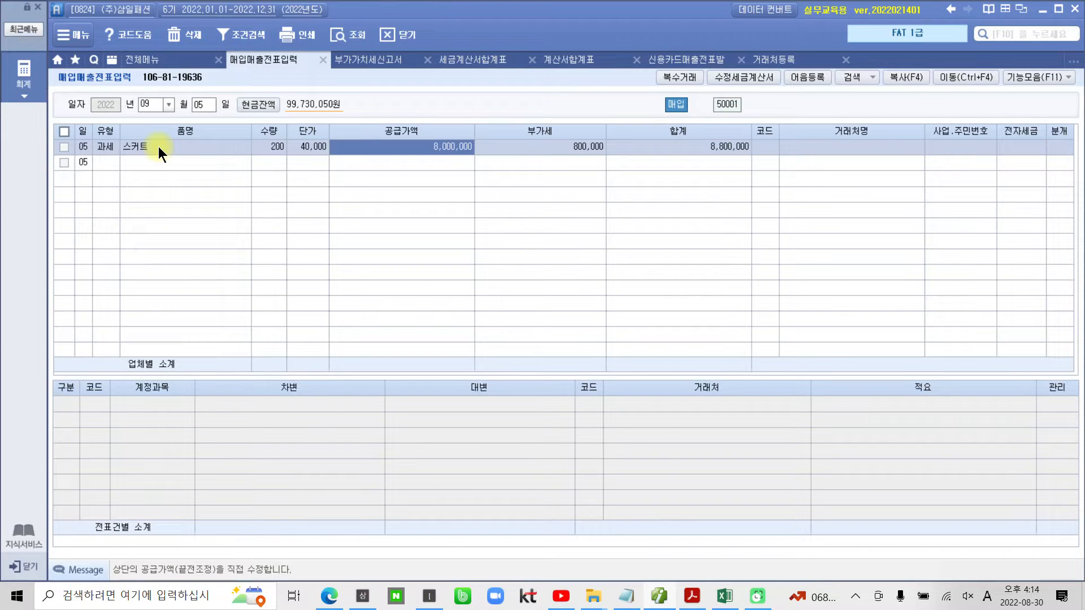
key(Return)
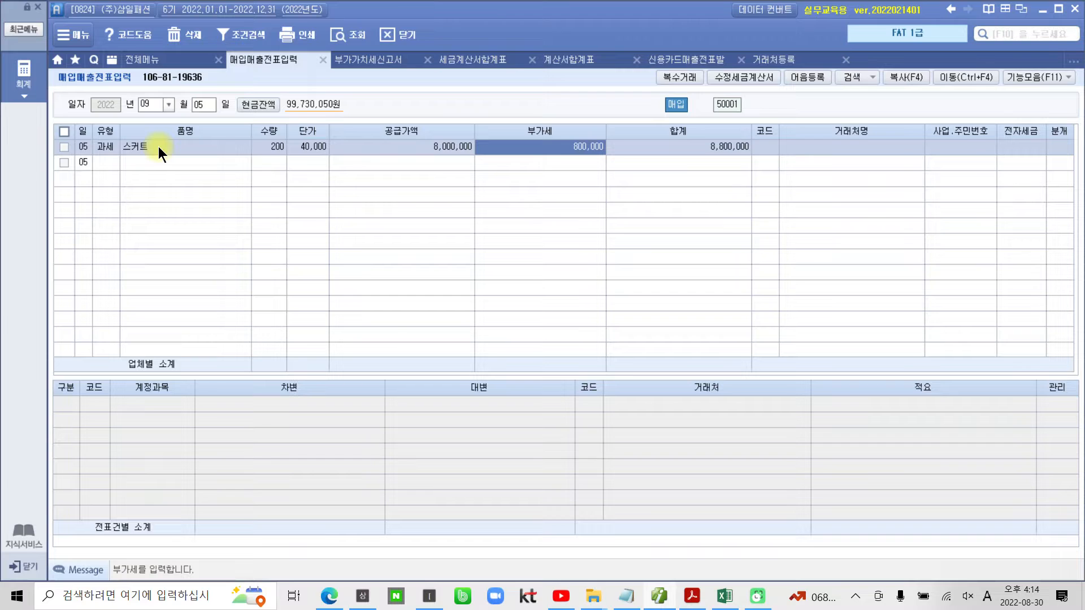
key(Return)
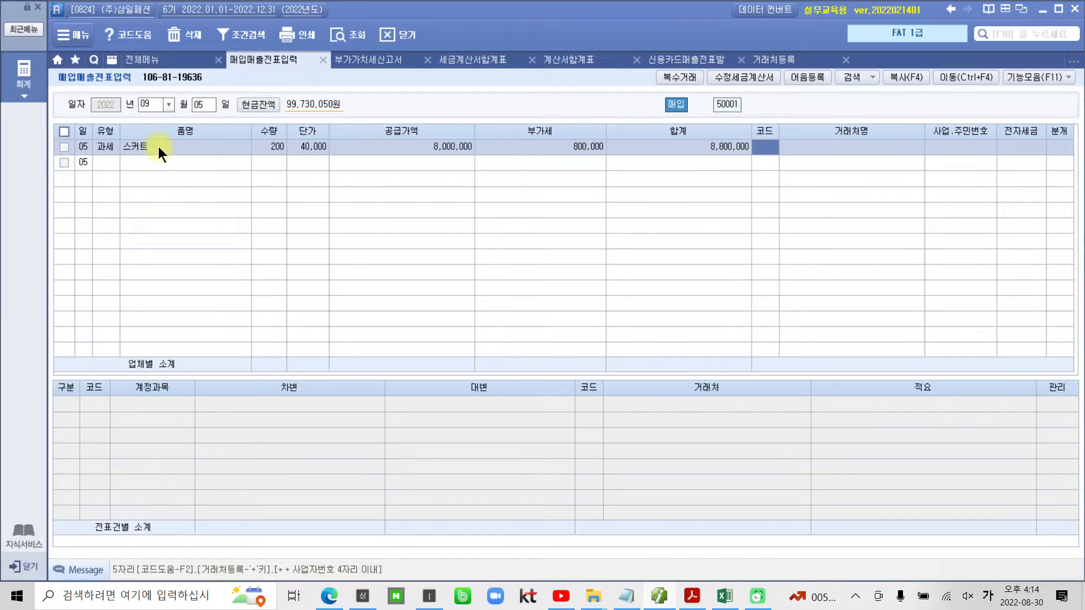
- Set supplier 04001 (주)곰곰이, mark the invoice as 전자입력, and go back to the invoice PDF
text(4001)
key(Return)
key(Return)
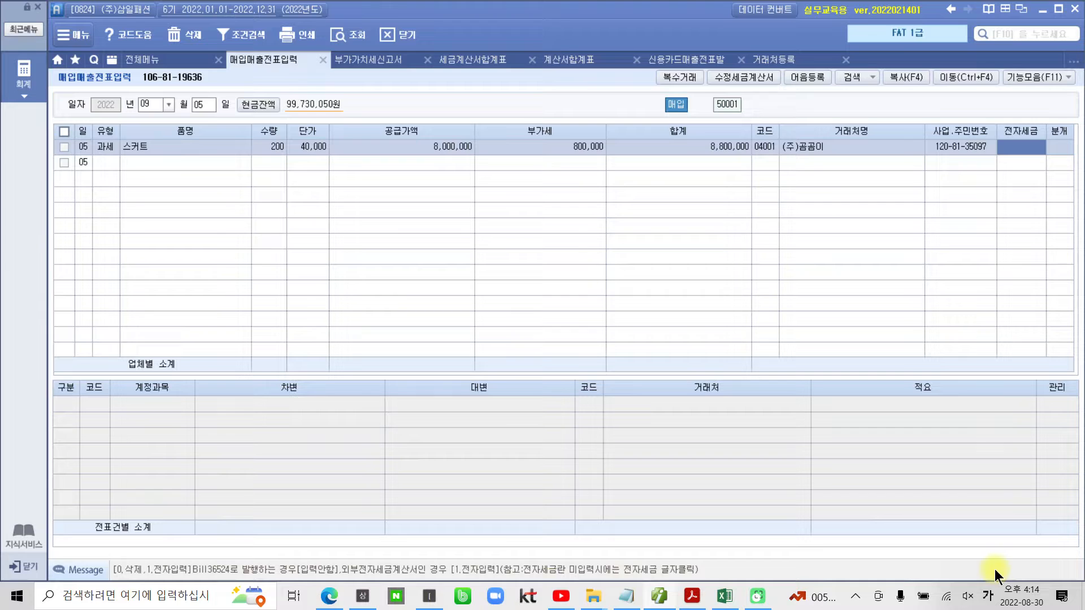
click(1026, 571)
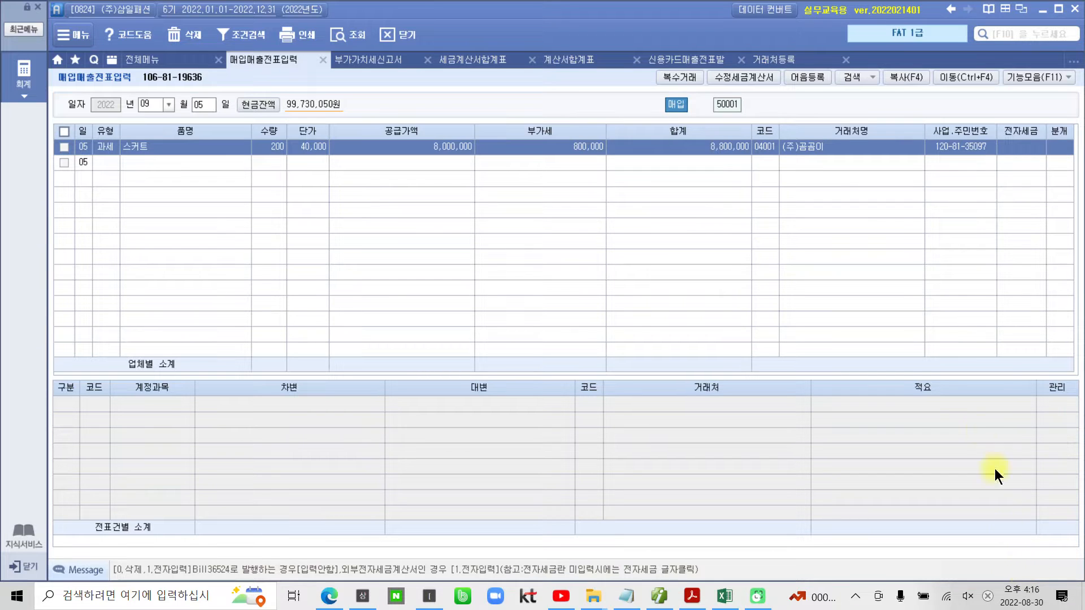
click(1017, 153)
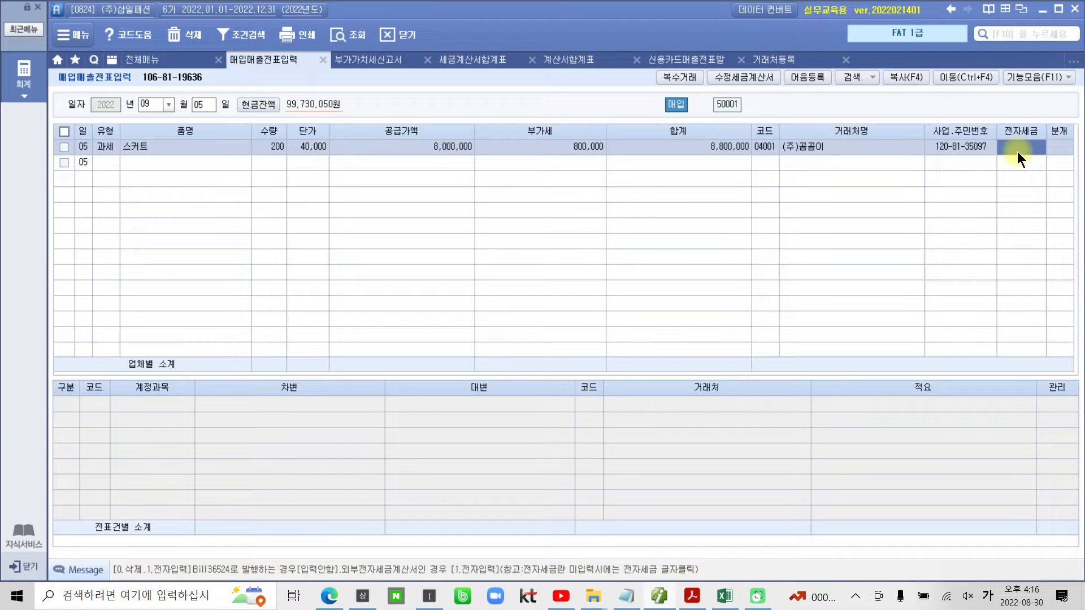
text(1)
key(Return)
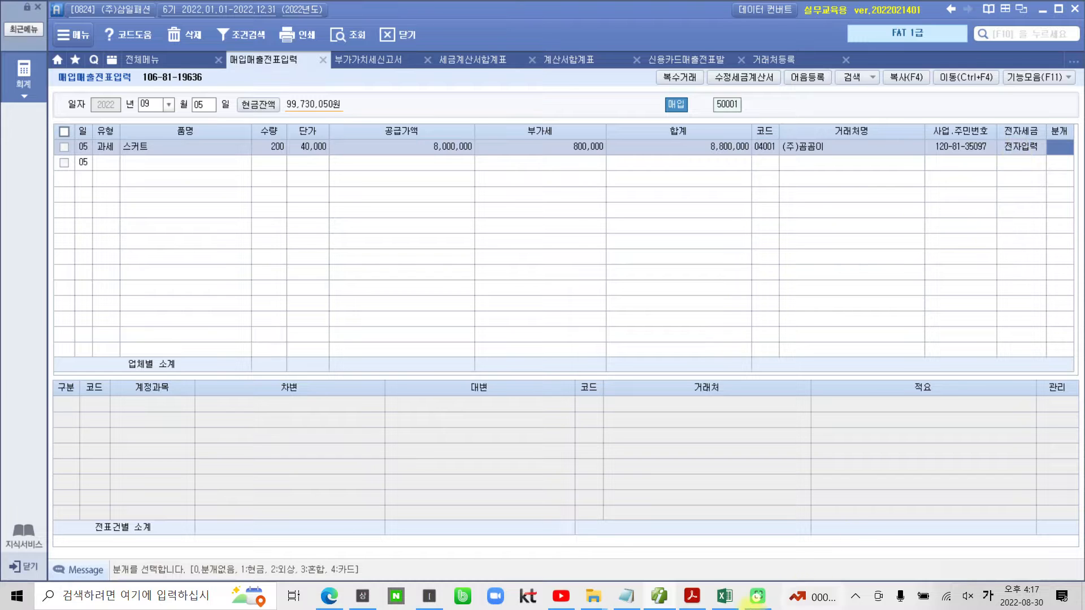
click(692, 595)
scroll(578, 482, down, 3)
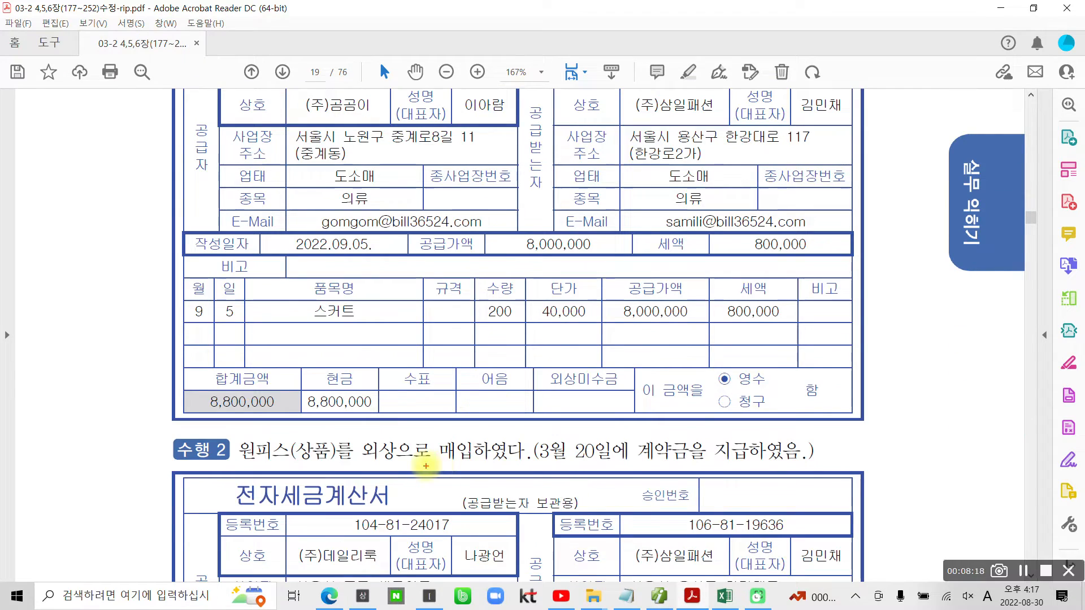
- Circle the 현금 8,800,000 on the skirt invoice, then return to Smart A's voucher entry
mouse_move(364, 440)
mouse_down()
mouse_move(373, 353)
mouse_move(385, 440)
mouse_up()
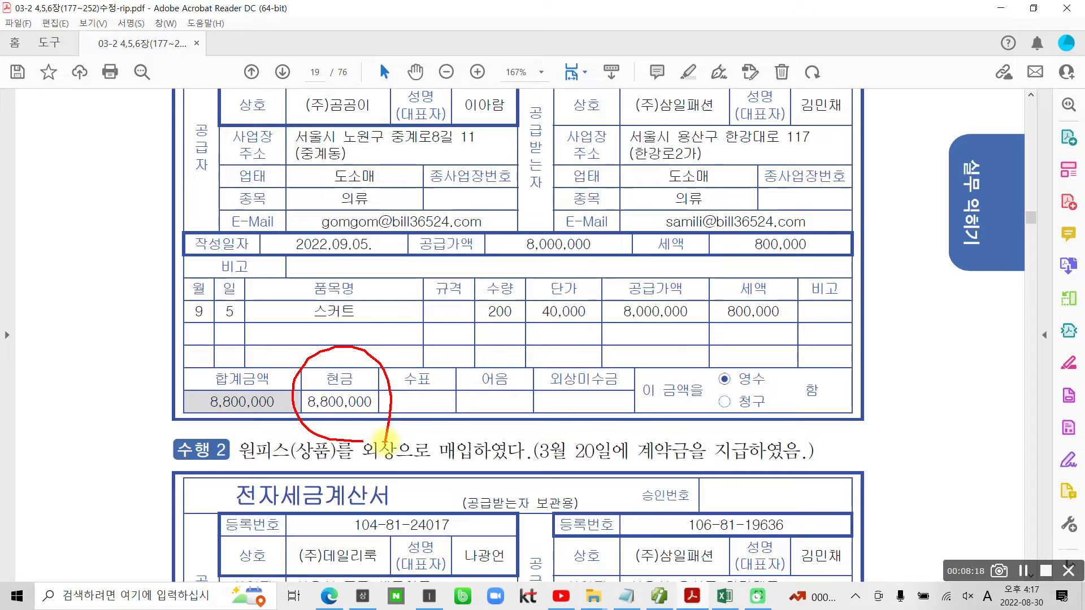
key(Escape)
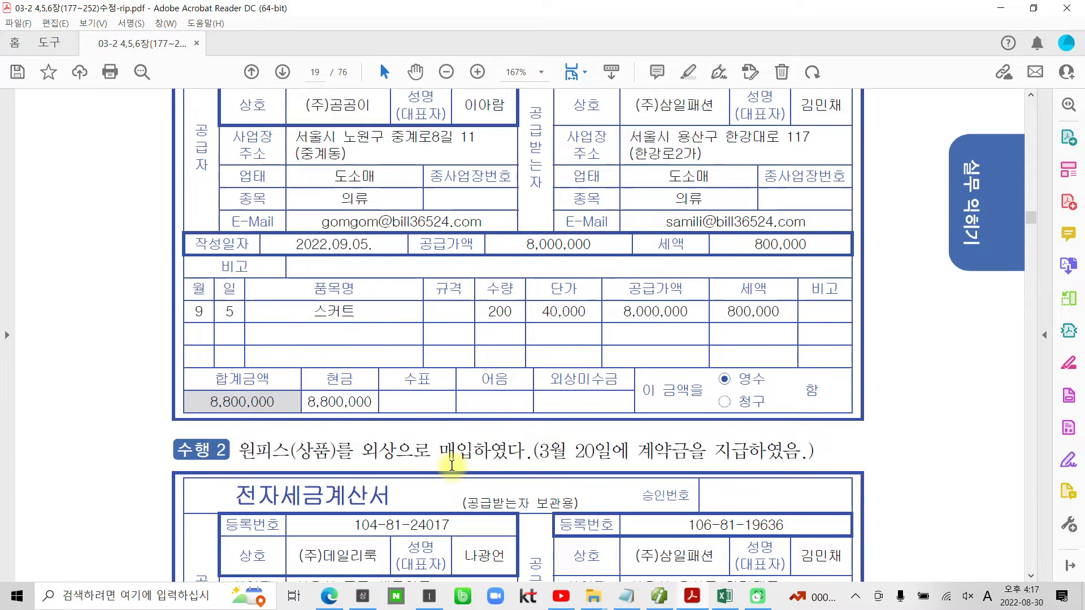
click(691, 598)
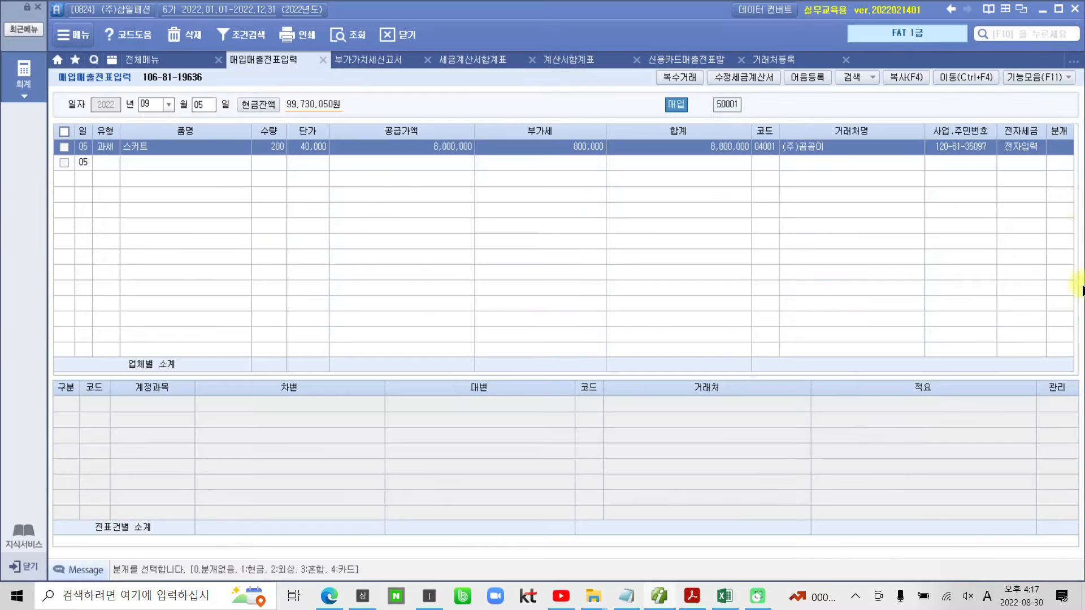
- Journalize the 9/5 스커트 line as 1 현금, with 출금 lines 부가세대급금 800,000 and 상품 8,000,000
click(1061, 148)
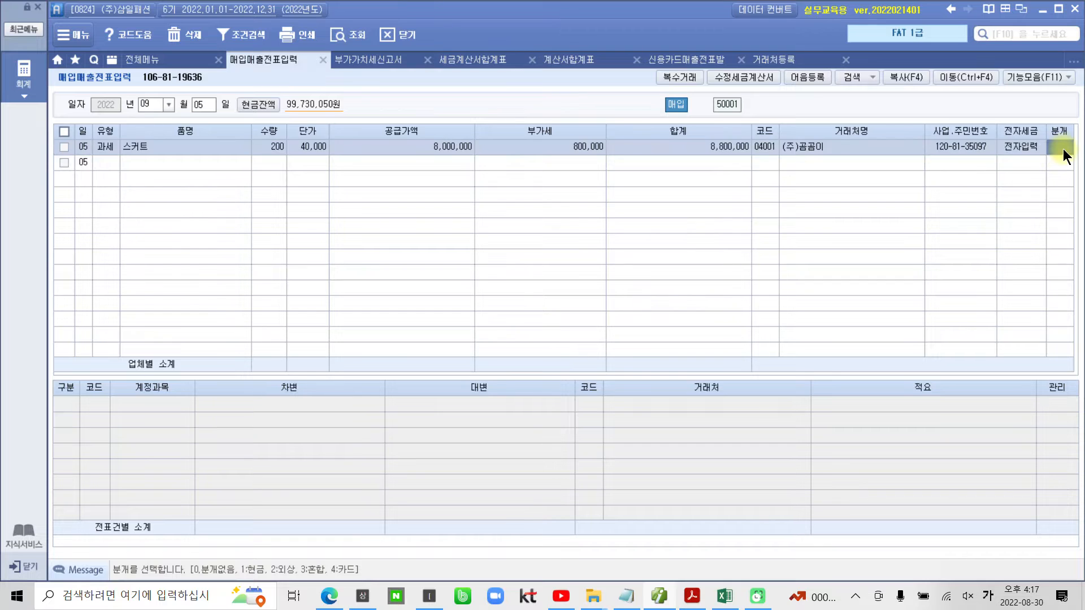
text(1)
key(Return)
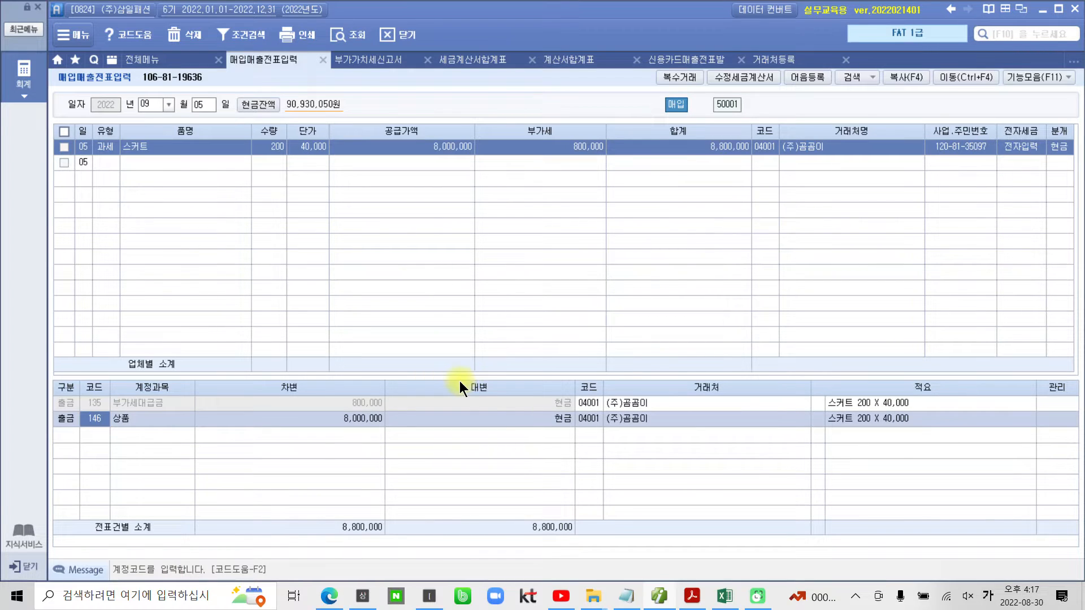
drag(52, 388, 82, 430)
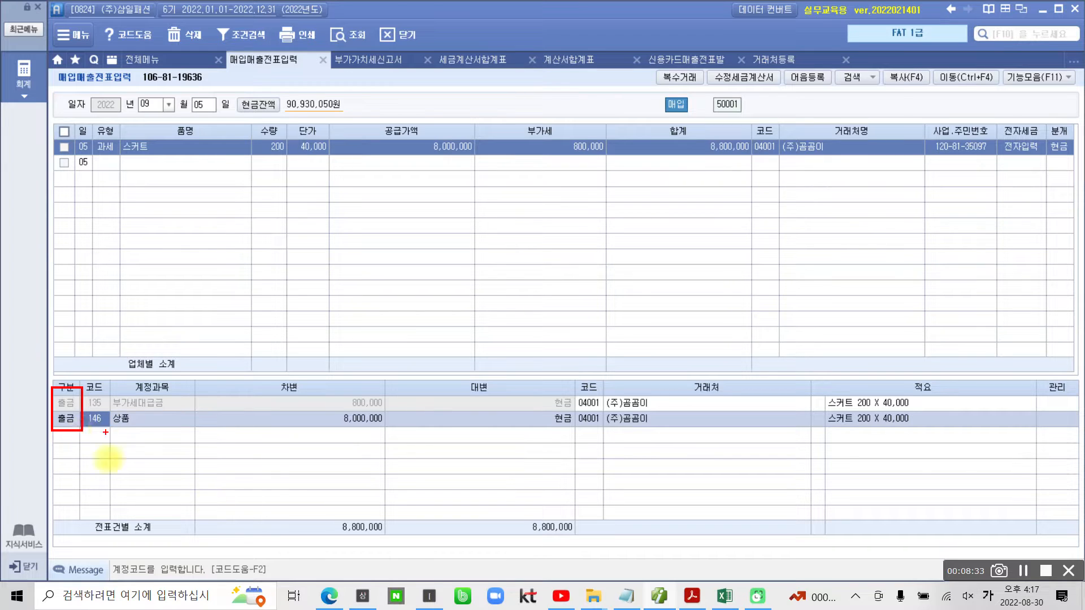
mouse_move(469, 376)
mouse_down()
mouse_move(526, 425)
mouse_move(580, 440)
mouse_up()
drag(514, 515, 575, 542)
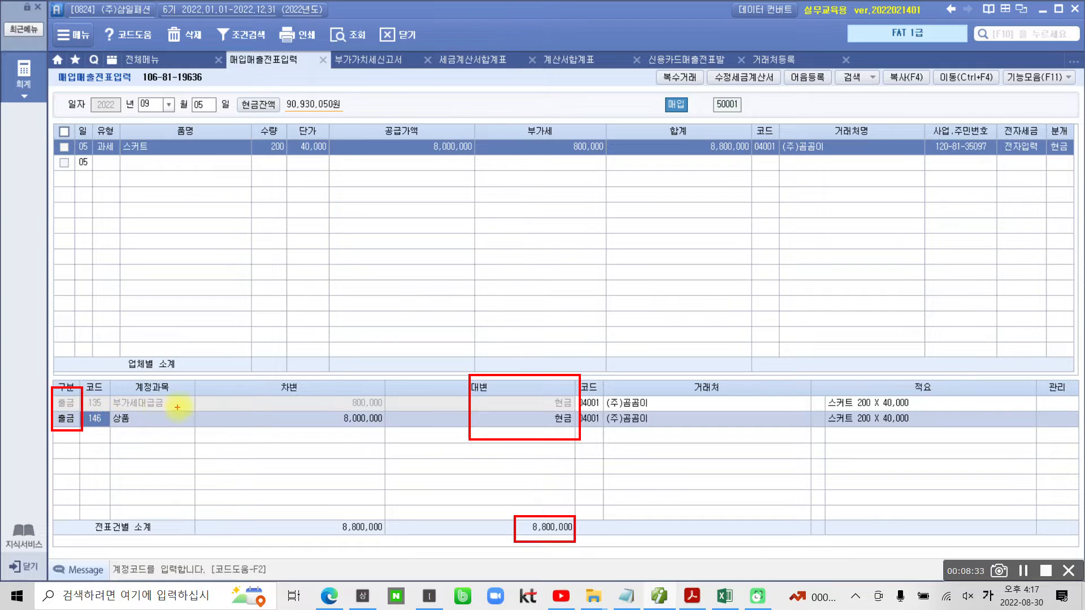
drag(107, 411, 193, 410)
drag(337, 412, 400, 407)
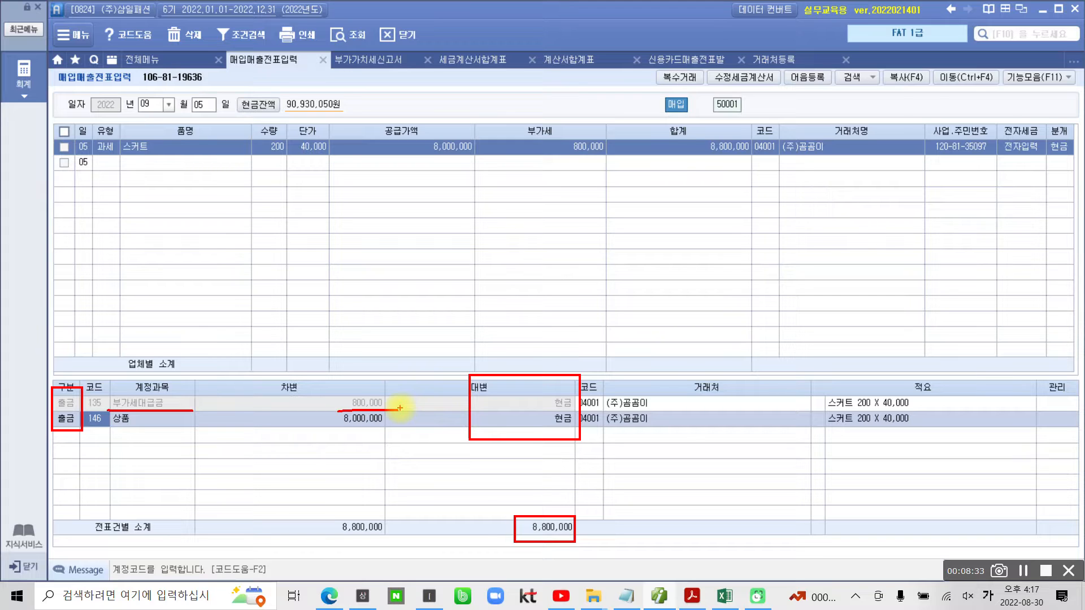
- Circle the 800,000 VAT amount and handwrite the note 공제받을 세액 beside it
mouse_move(585, 180)
mouse_down()
mouse_move(552, 118)
mouse_move(599, 170)
mouse_move(592, 181)
mouse_up()
mouse_move(540, 224)
mouse_down()
mouse_move(557, 218)
mouse_move(574, 238)
mouse_move(558, 259)
mouse_up()
mouse_move(537, 273)
mouse_down()
mouse_move(593, 266)
mouse_move(581, 303)
mouse_up()
mouse_move(602, 246)
mouse_down()
mouse_move(625, 261)
mouse_move(616, 286)
mouse_up()
drag(626, 269, 647, 291)
drag(656, 242, 657, 302)
mouse_move(703, 240)
mouse_down()
mouse_move(704, 282)
mouse_move(726, 271)
mouse_up()
mouse_move(749, 213)
mouse_down()
mouse_move(747, 271)
mouse_move(773, 257)
mouse_up()
drag(718, 297, 745, 294)
drag(732, 300, 755, 314)
drag(797, 240, 788, 239)
mouse_move(759, 278)
mouse_down()
mouse_move(803, 271)
mouse_move(815, 306)
mouse_up()
drag(877, 244, 856, 293)
drag(864, 278, 899, 308)
drag(916, 257, 916, 321)
mouse_move(949, 276)
mouse_down()
mouse_move(955, 289)
mouse_move(958, 280)
mouse_up()
drag(970, 262, 973, 342)
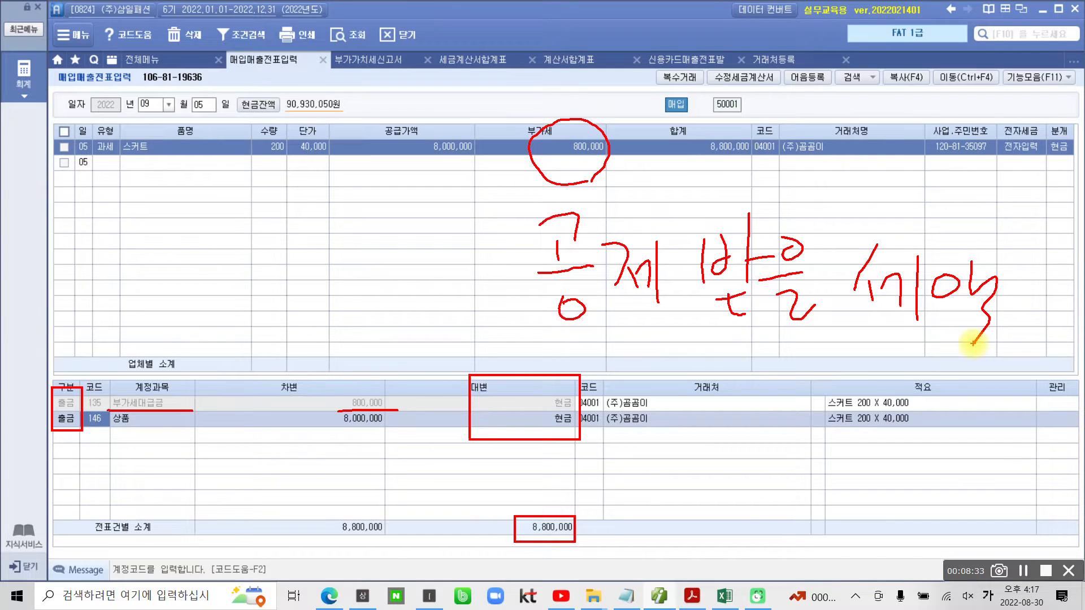
- Link the note to the 800,000 VAT debit and mark 상품's 8,000,000, then bring up the invoice PDF
mouse_move(500, 270)
mouse_down()
mouse_move(357, 355)
mouse_move(356, 395)
mouse_move(347, 394)
mouse_up()
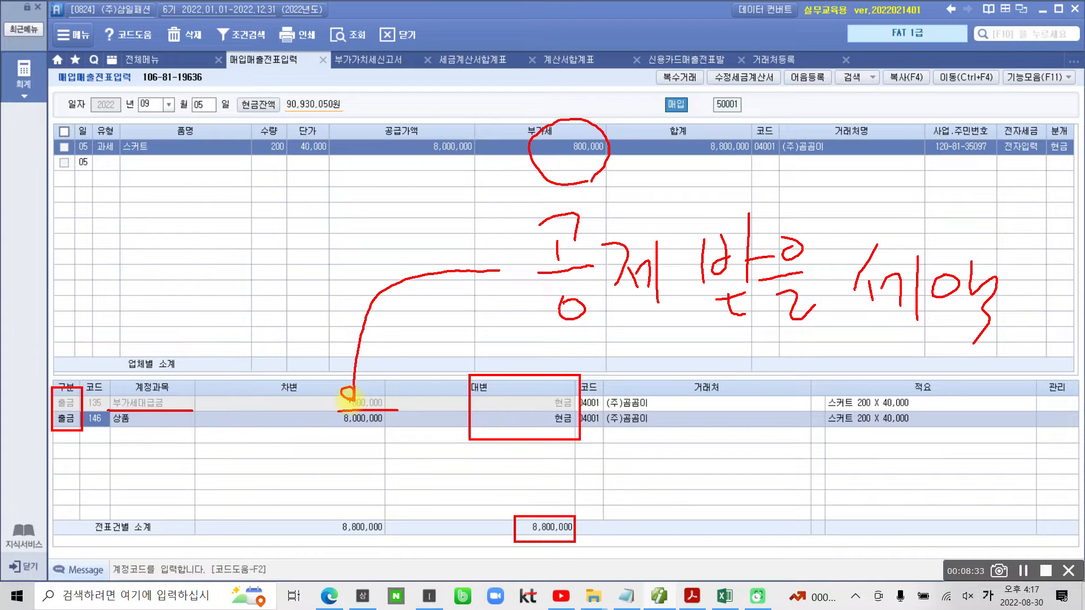
drag(525, 191, 540, 338)
drag(985, 197, 999, 335)
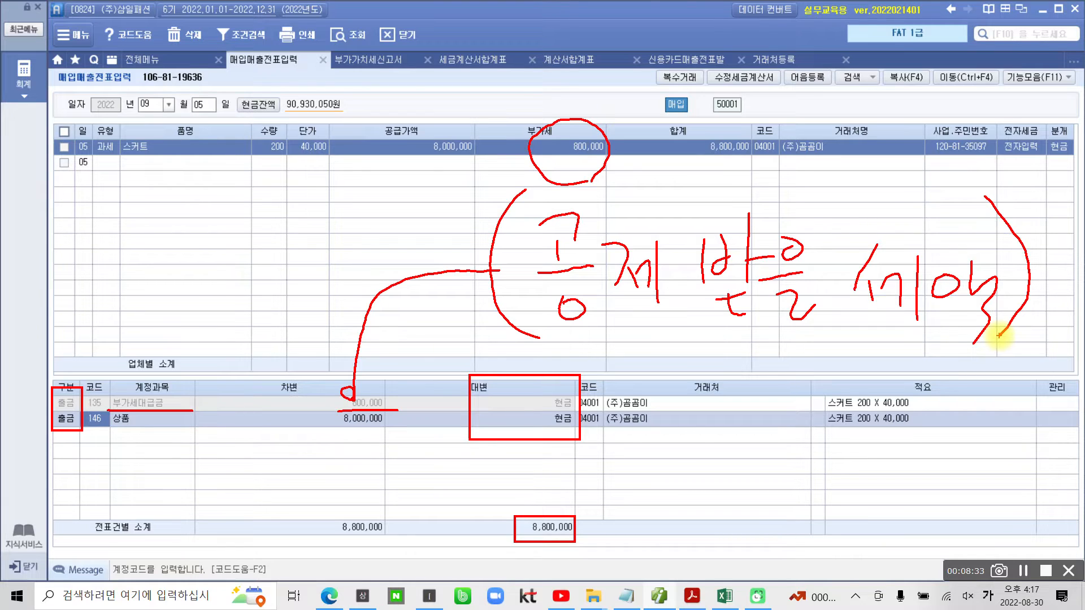
drag(105, 437, 378, 437)
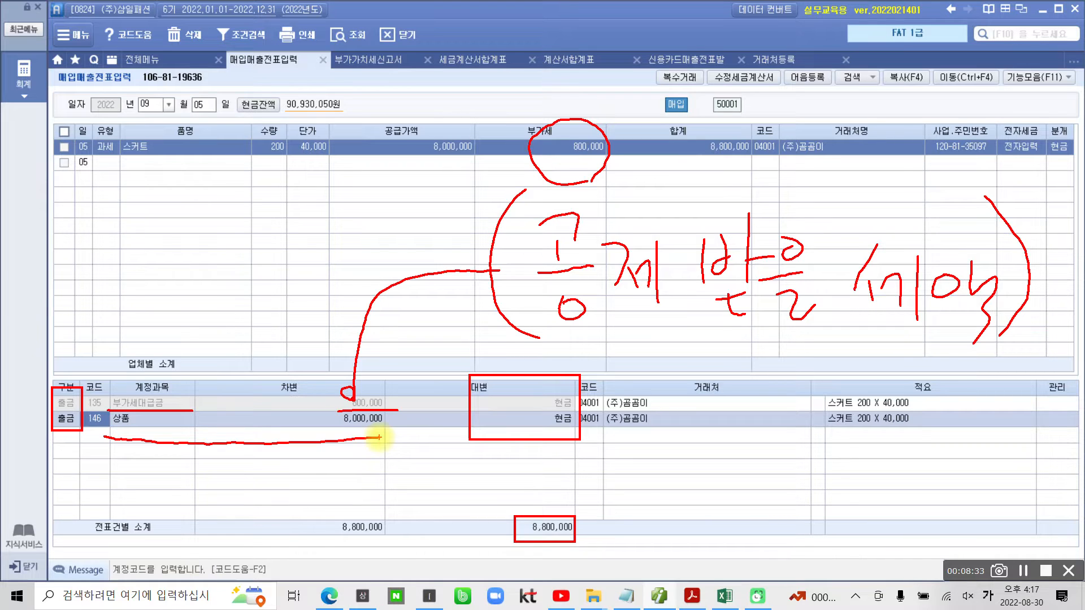
mouse_move(127, 461)
mouse_down()
mouse_move(283, 352)
mouse_move(312, 496)
mouse_up()
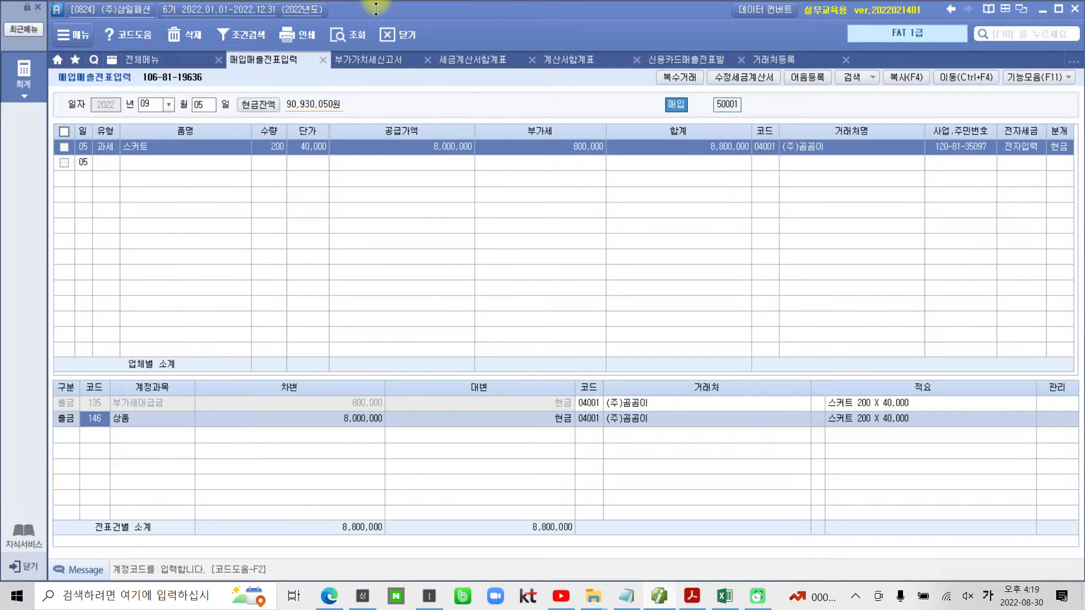
click(692, 596)
scroll(596, 485, down, 10)
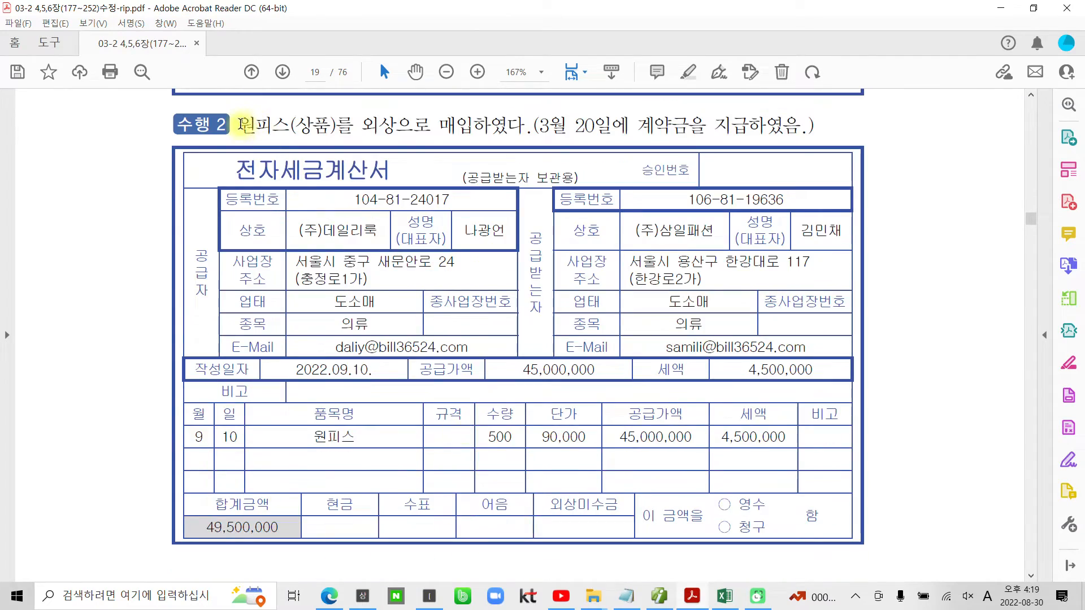
- Highlight 수행 2's credit-purchase sentence and the phrase 3월 20일에, then return to Smart A
drag(242, 124, 524, 124)
right_click(478, 127)
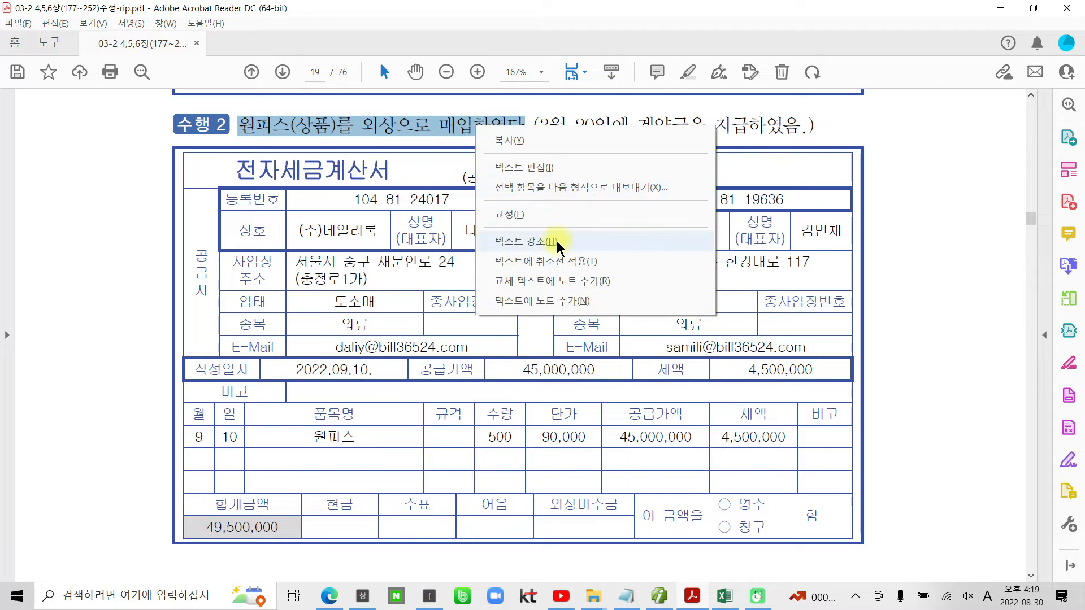
click(525, 241)
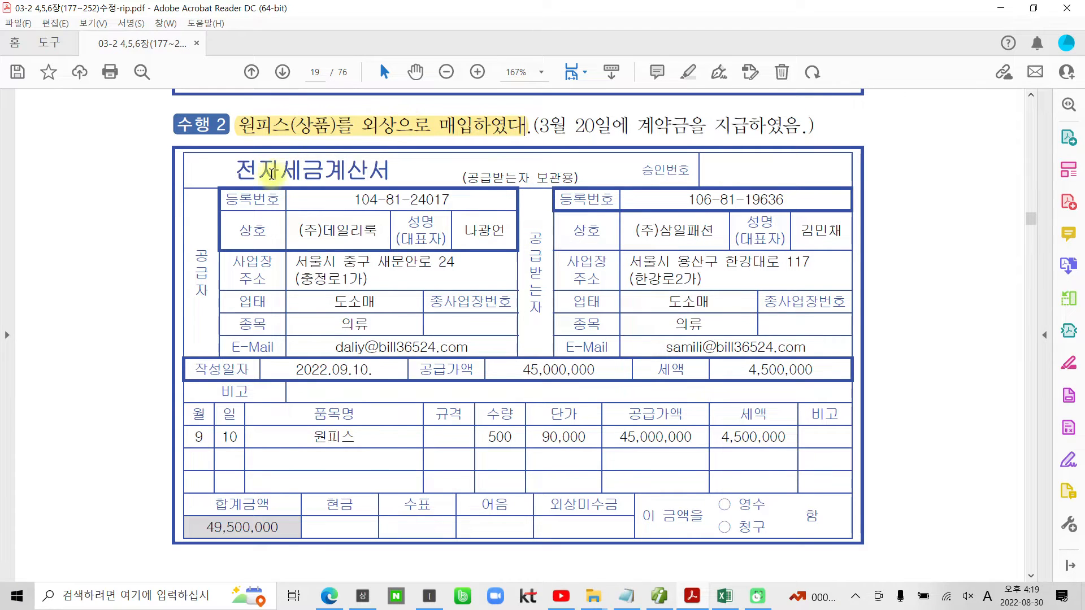
drag(540, 125, 605, 125)
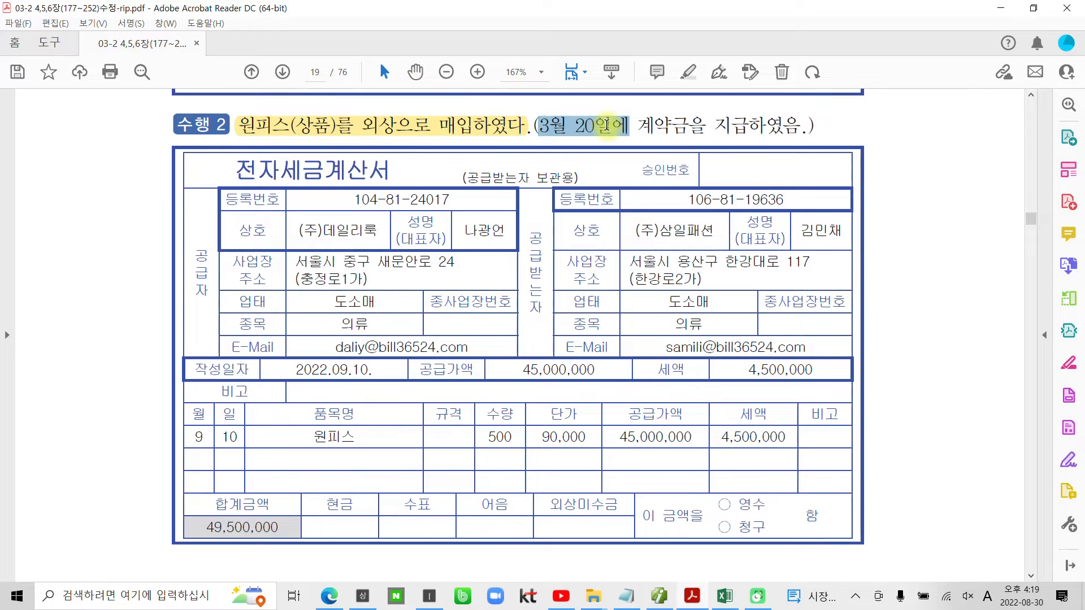
right_click(605, 126)
click(647, 237)
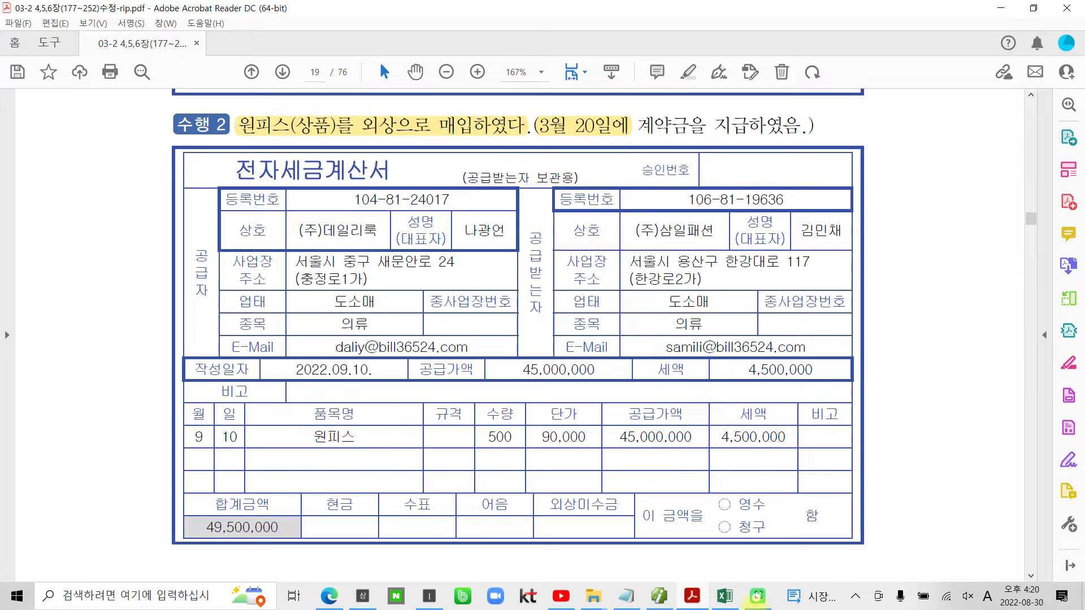
click(659, 596)
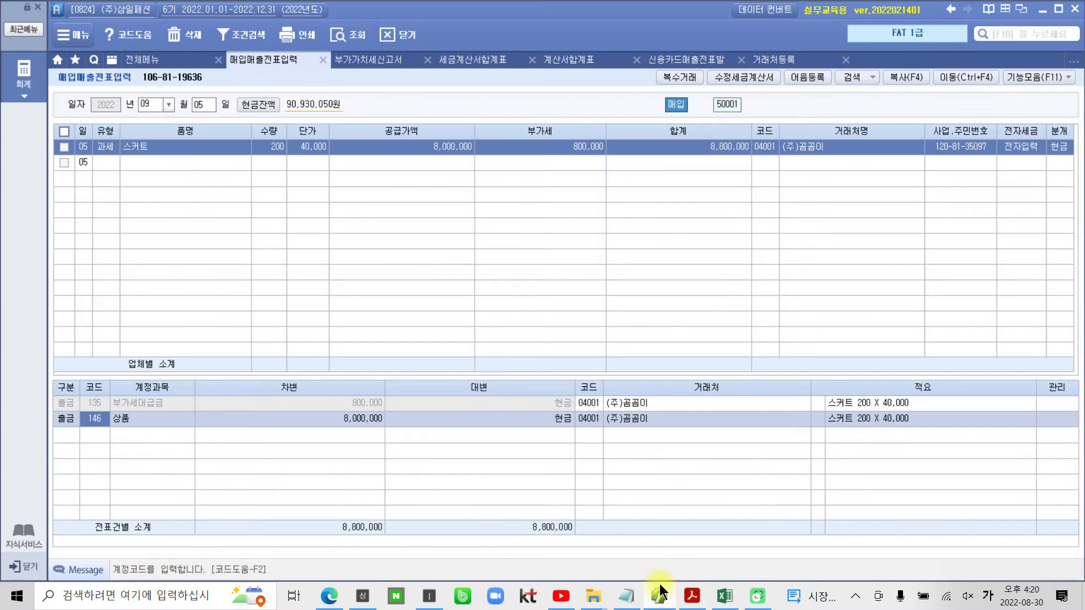
- Open 일반전표입력 from the full menu and load the entries for 03월 20일
click(144, 57)
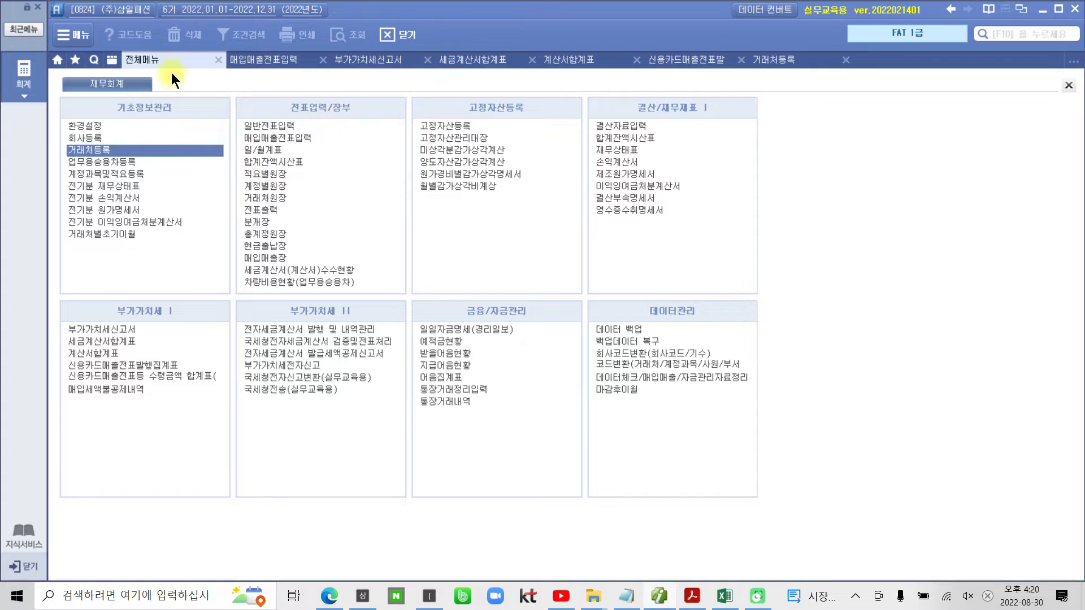
click(286, 128)
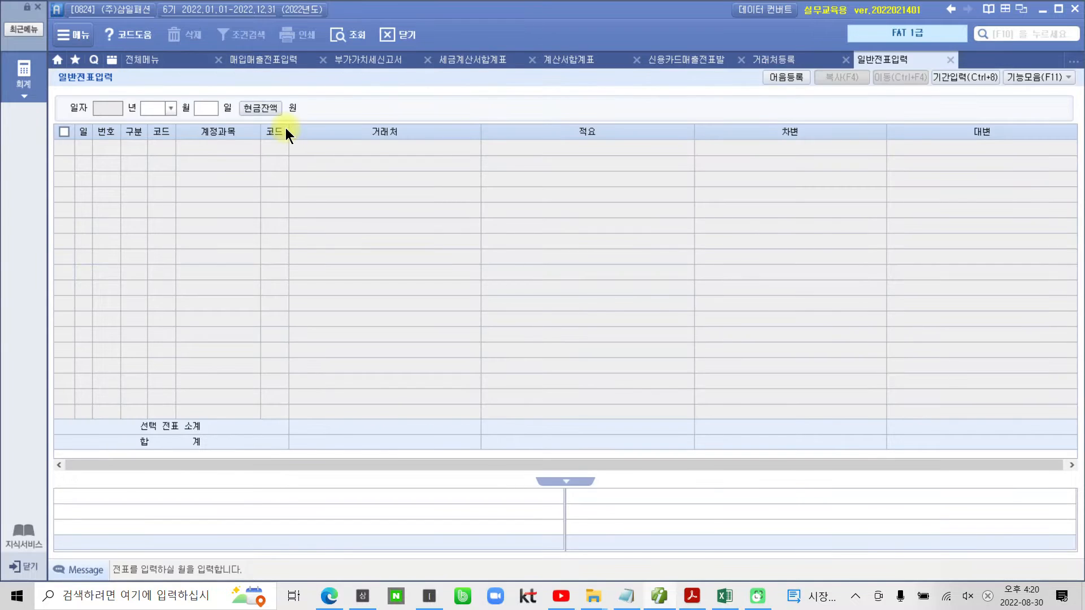
text(03)
key(Return)
text(20)
key(Return)
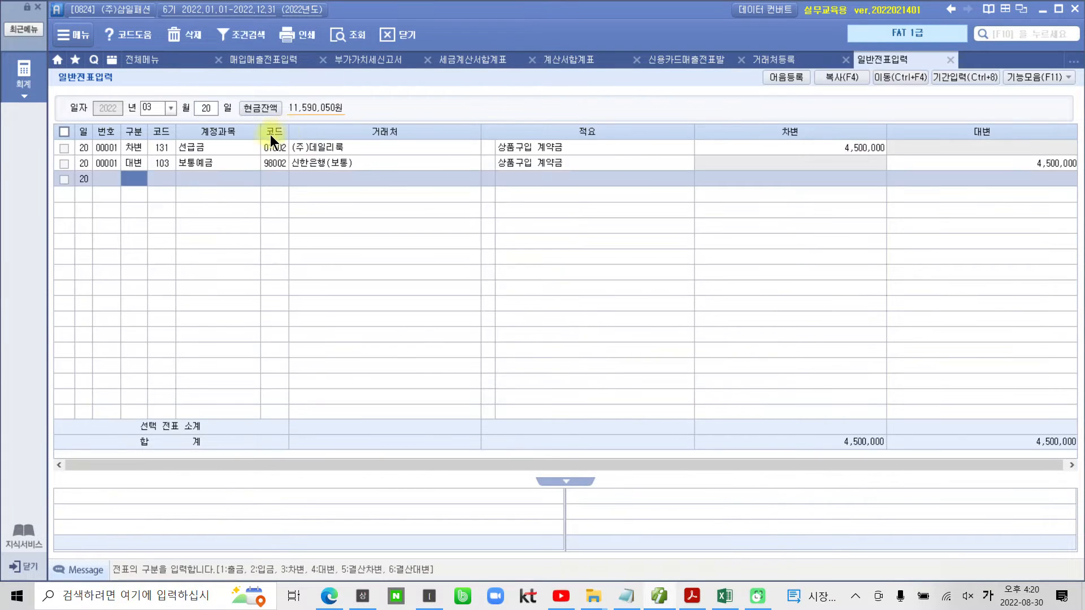
- Check the 3/20 debit to 131 선급금 of 4,500,000 for (주)데일리룩, then go back to 매입매출전표입력
click(239, 150)
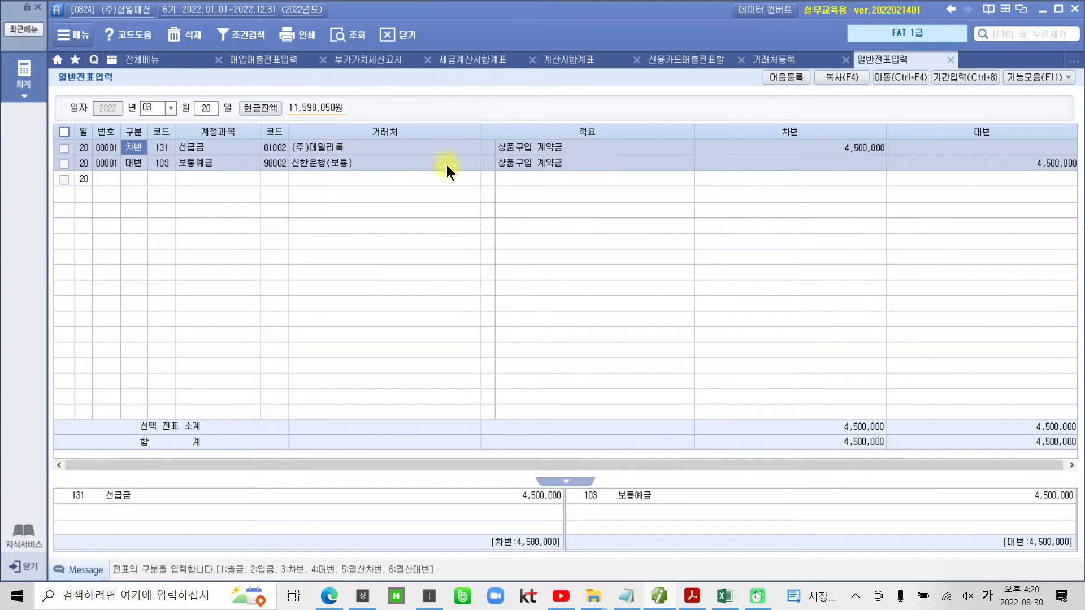
click(339, 151)
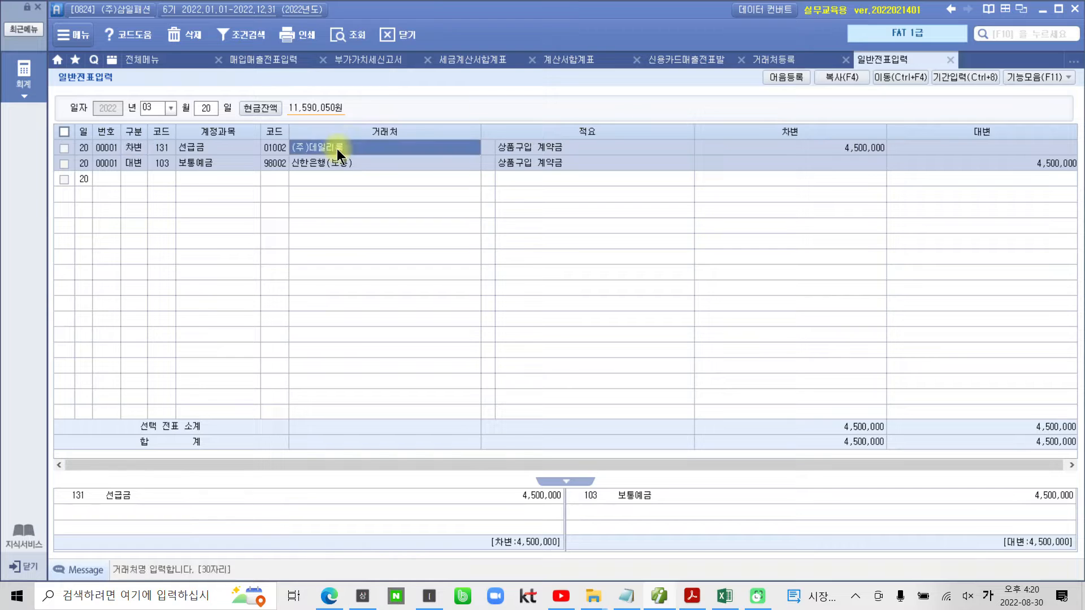
click(823, 150)
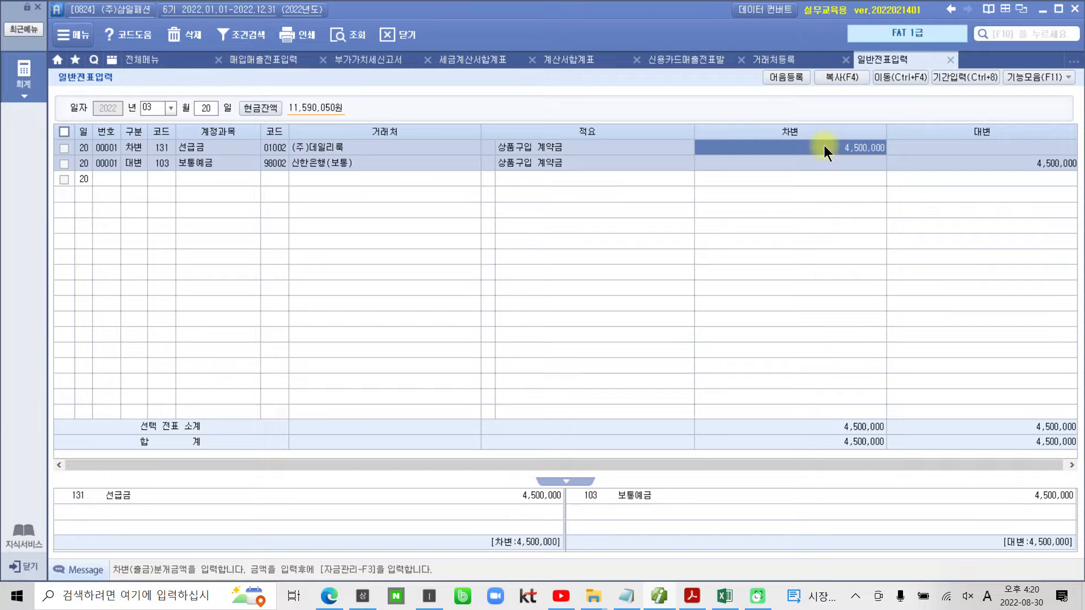
click(158, 146)
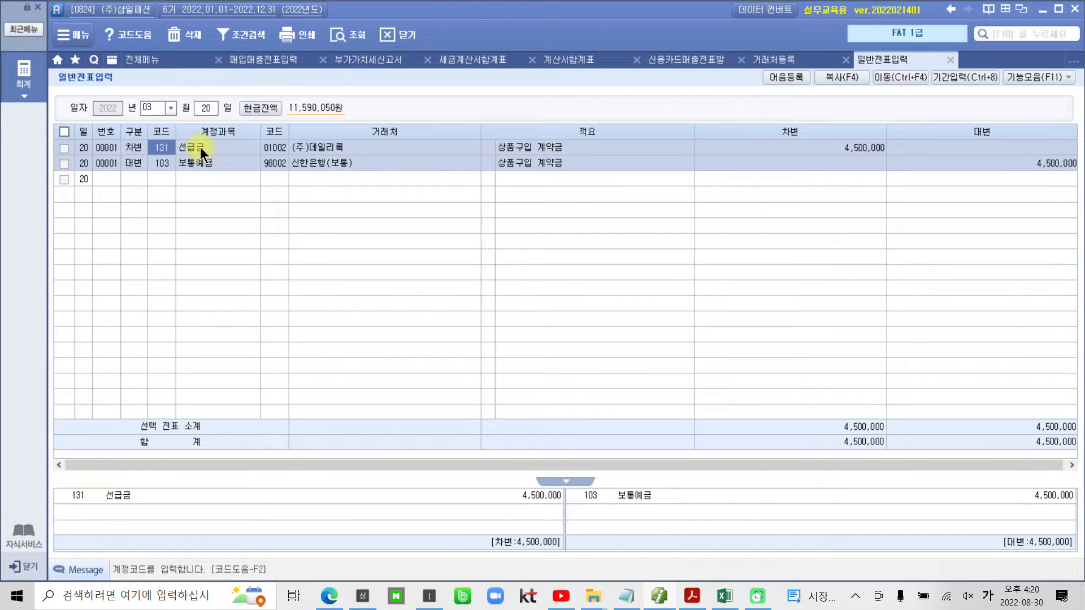
click(131, 148)
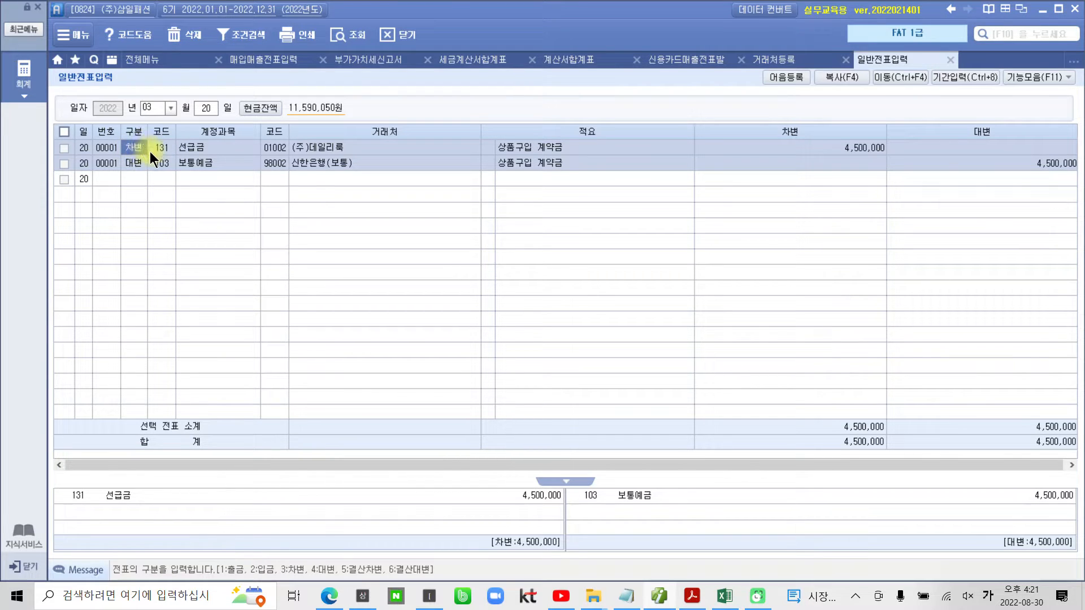
click(829, 148)
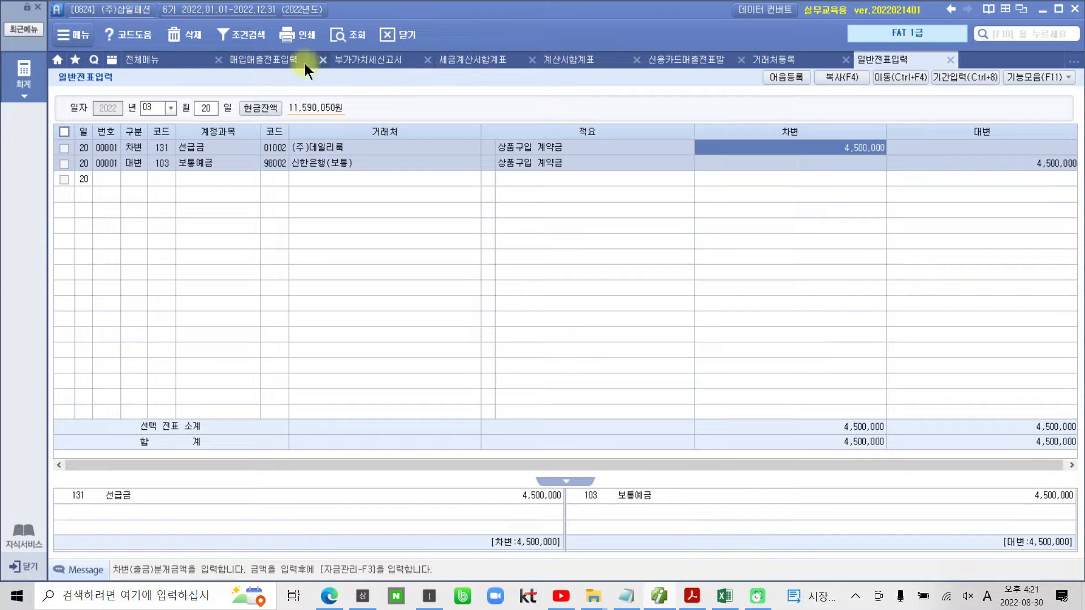
click(241, 59)
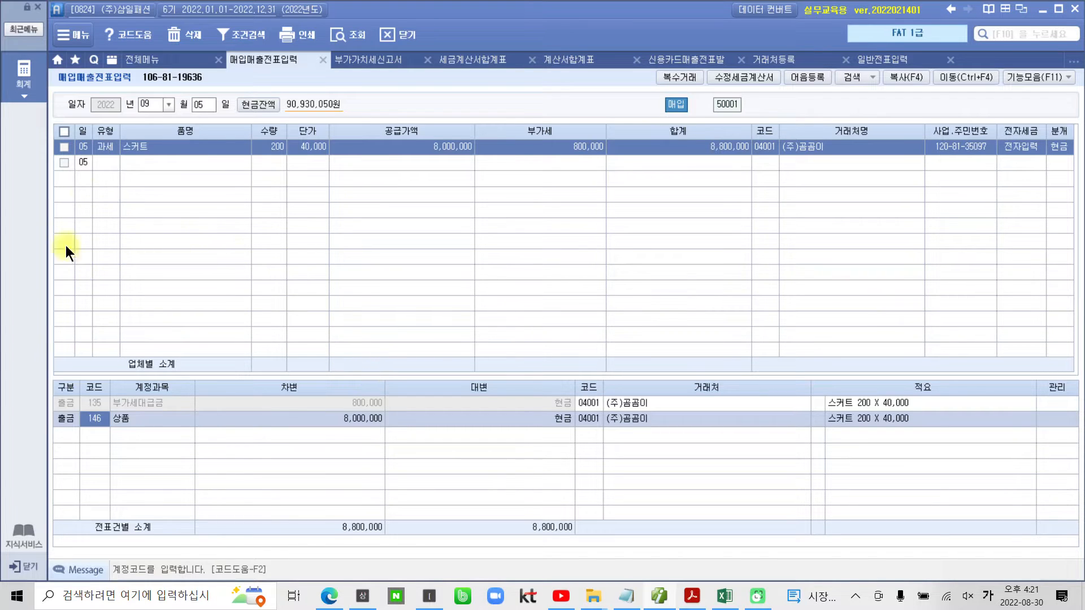
- Start a new entry on 09월 10일 with purchase type 51 과세
click(202, 104)
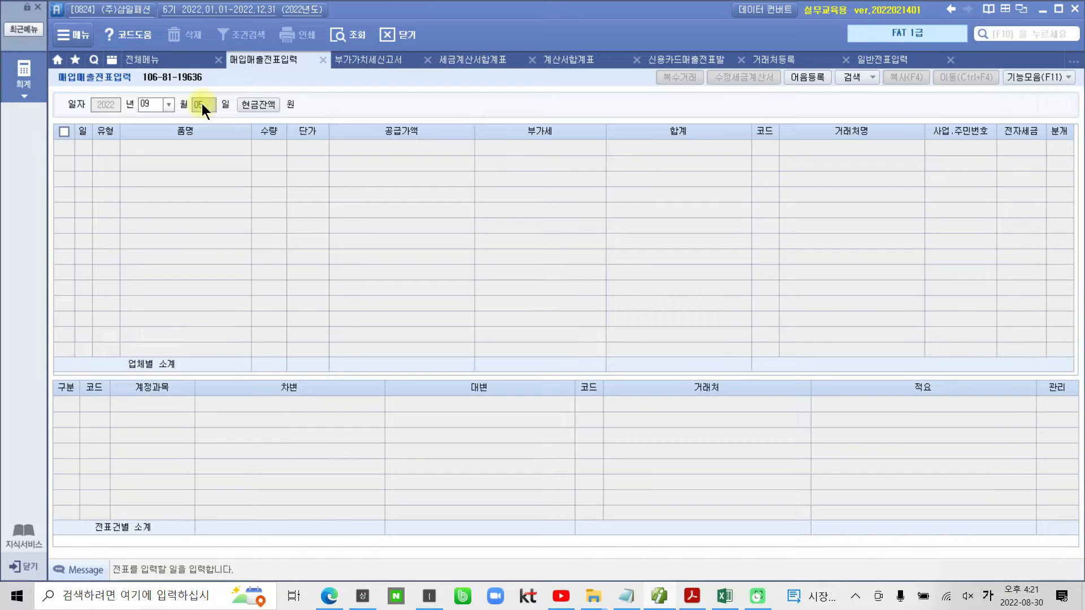
text(10)
key(Return)
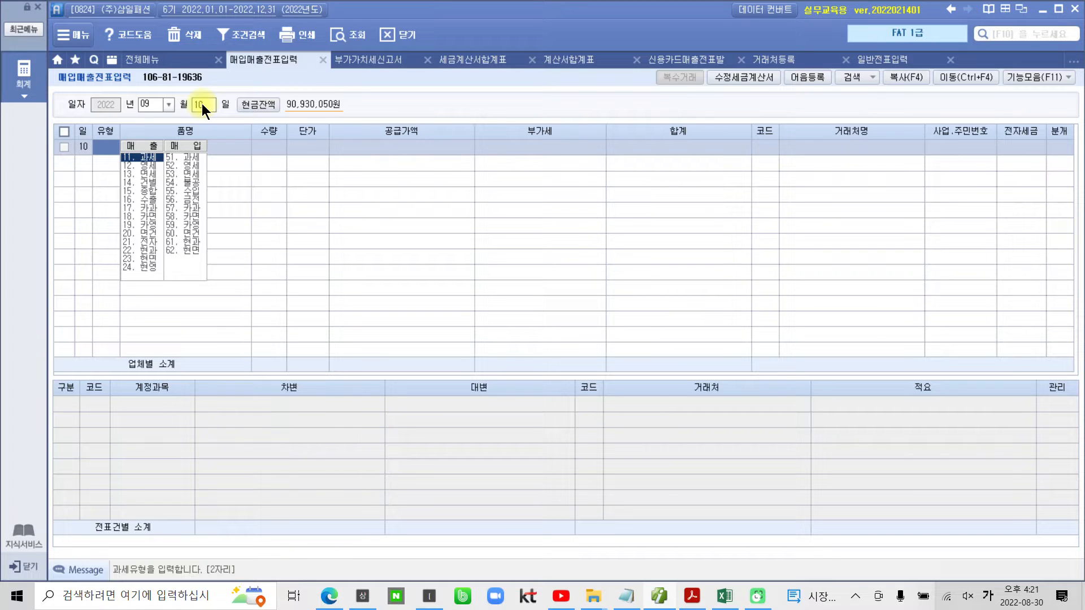
text(51)
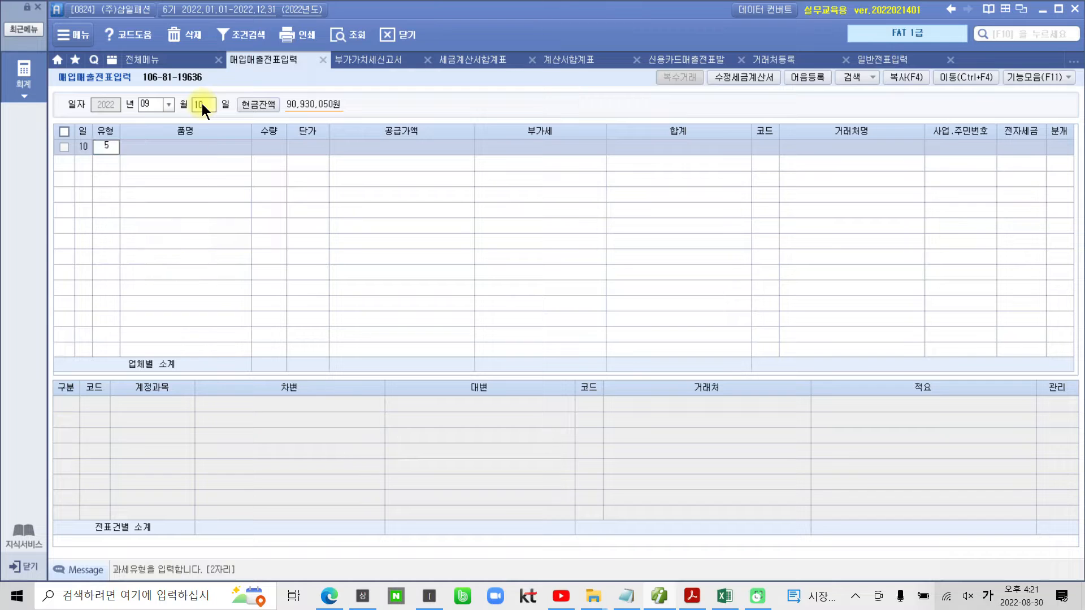
key(Return)
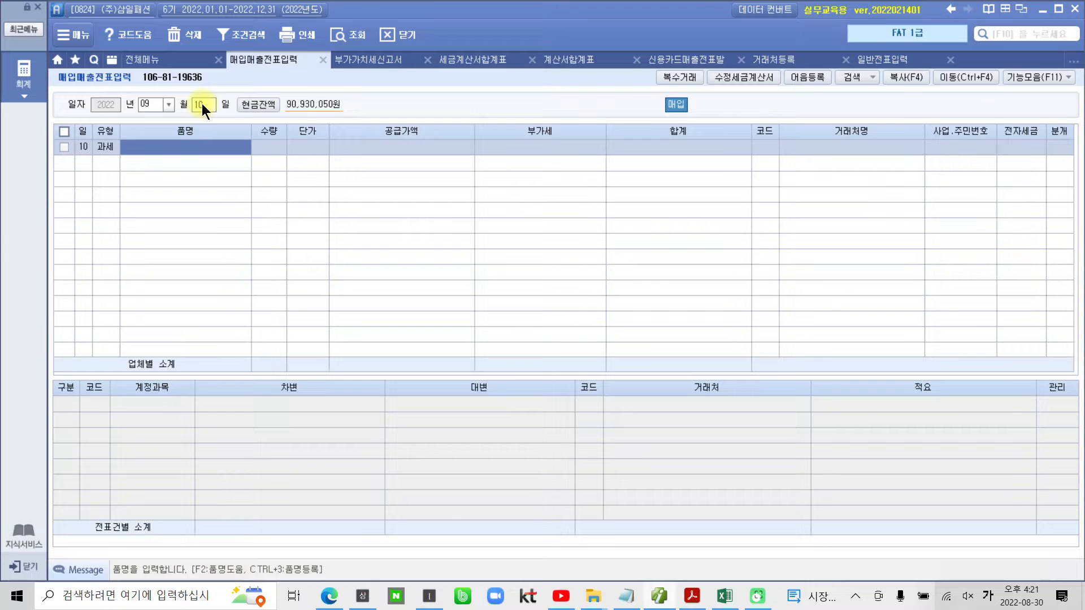
- Enter item 원피스, quantity 500 at unit price 90,000, giving 45,000,000 supply value and 4,500,000 VAT
text(원ㅍㅣ스)
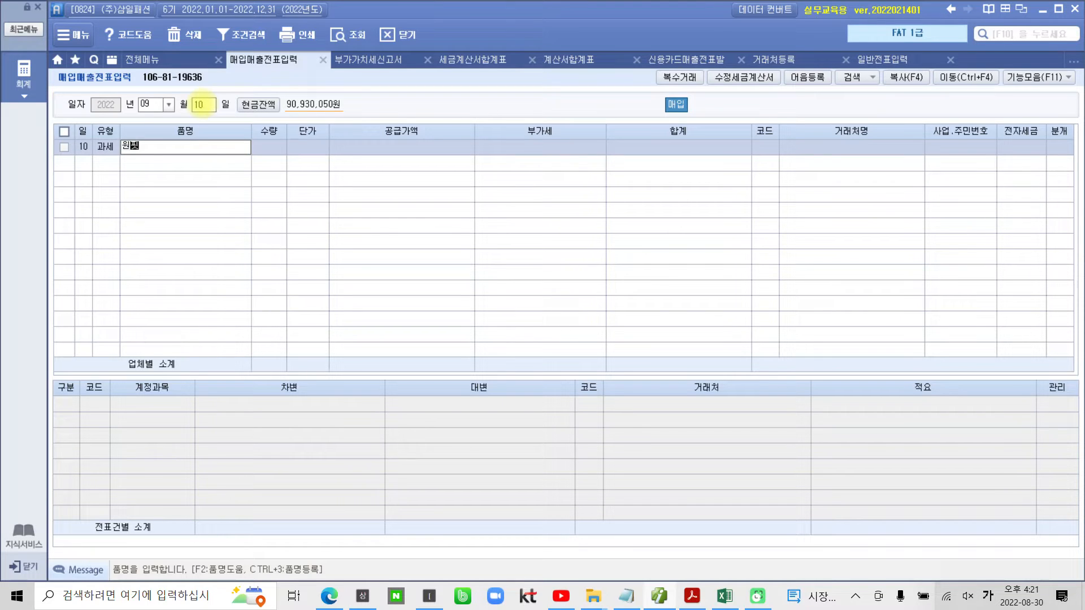
key(Return)
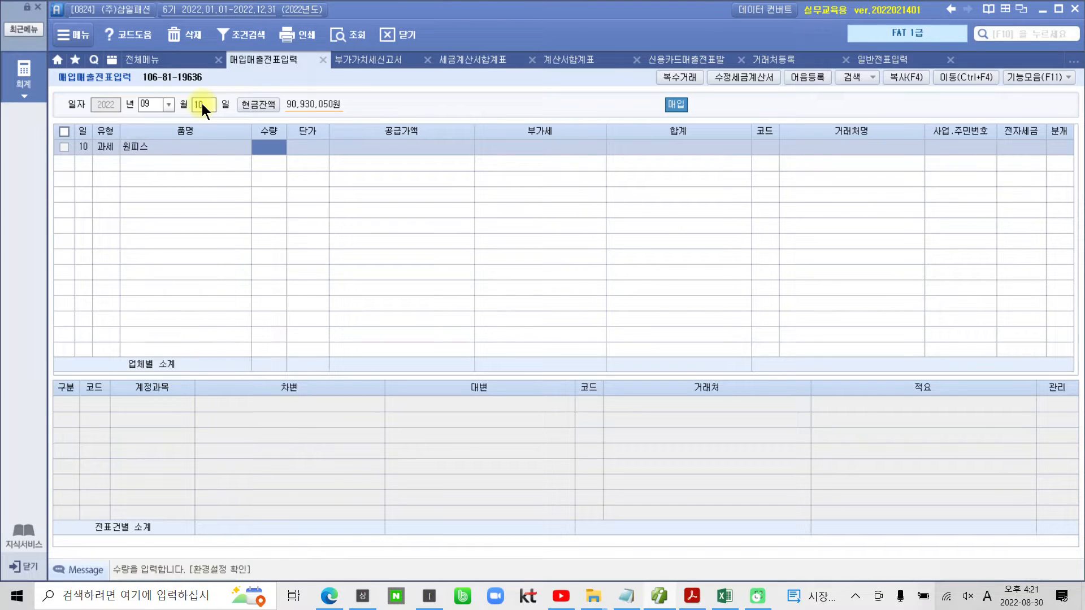
text(500)
key(Return)
text(900000)
key(Return)
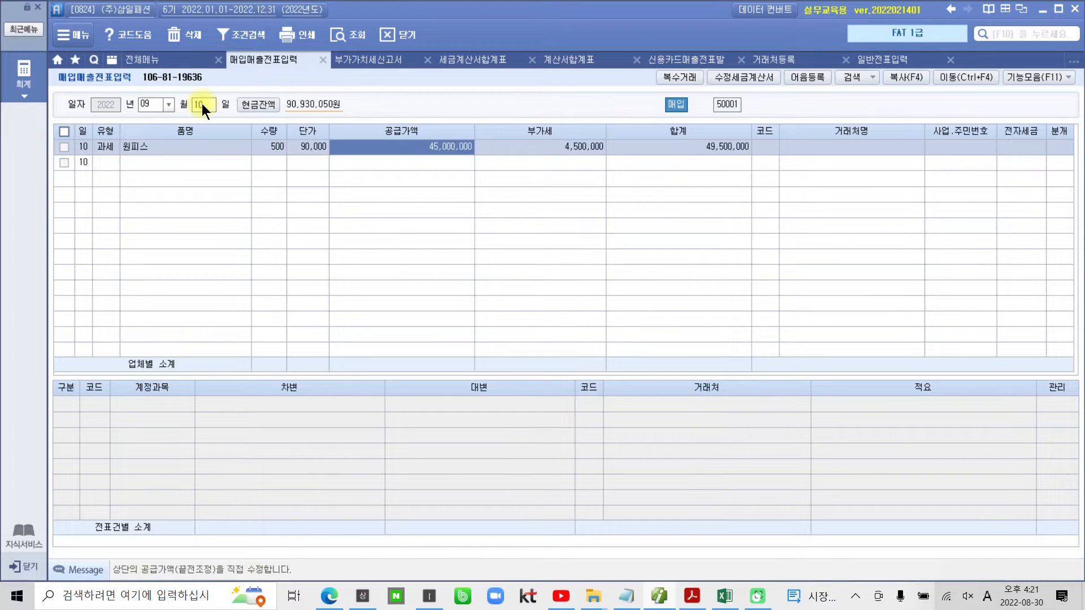
key(Return)
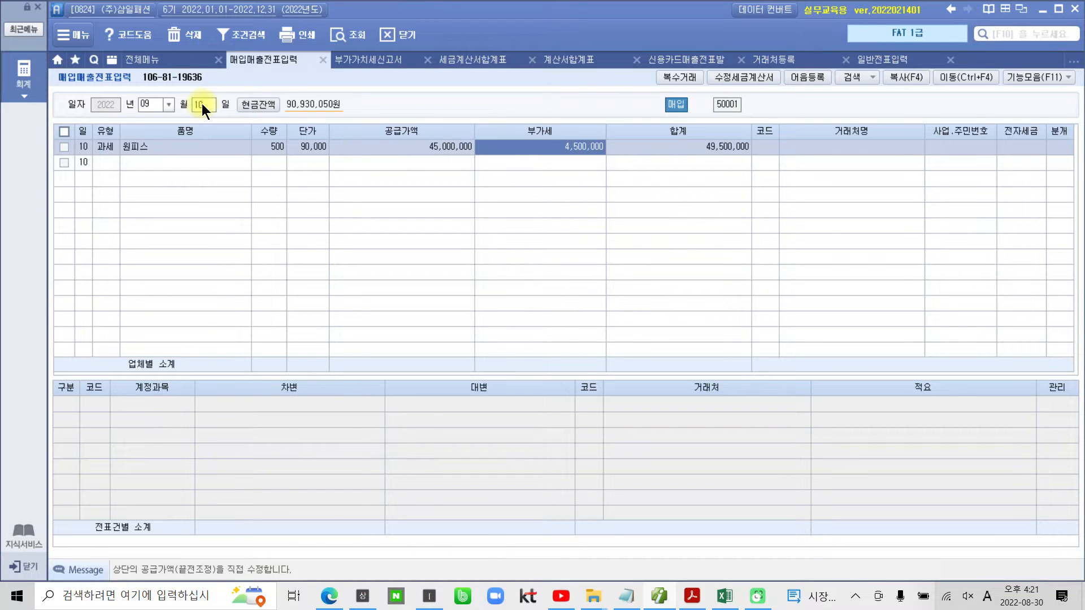
key(Return)
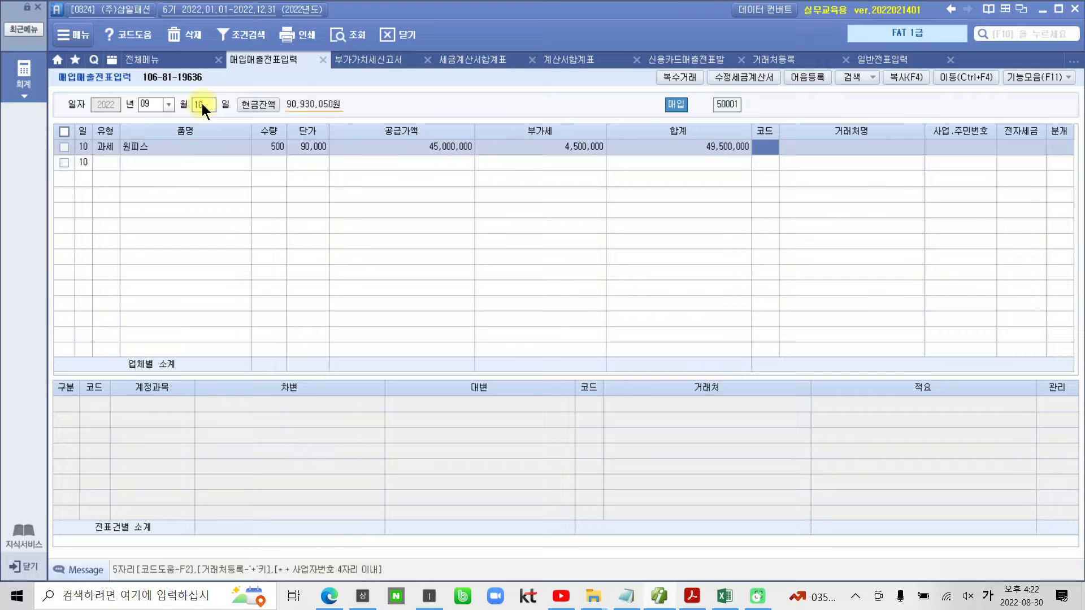
- Set the supplier to (주)데일리룩 by searching 데일, and mark the invoice 전자 (1)
text(데일)
key(Return)
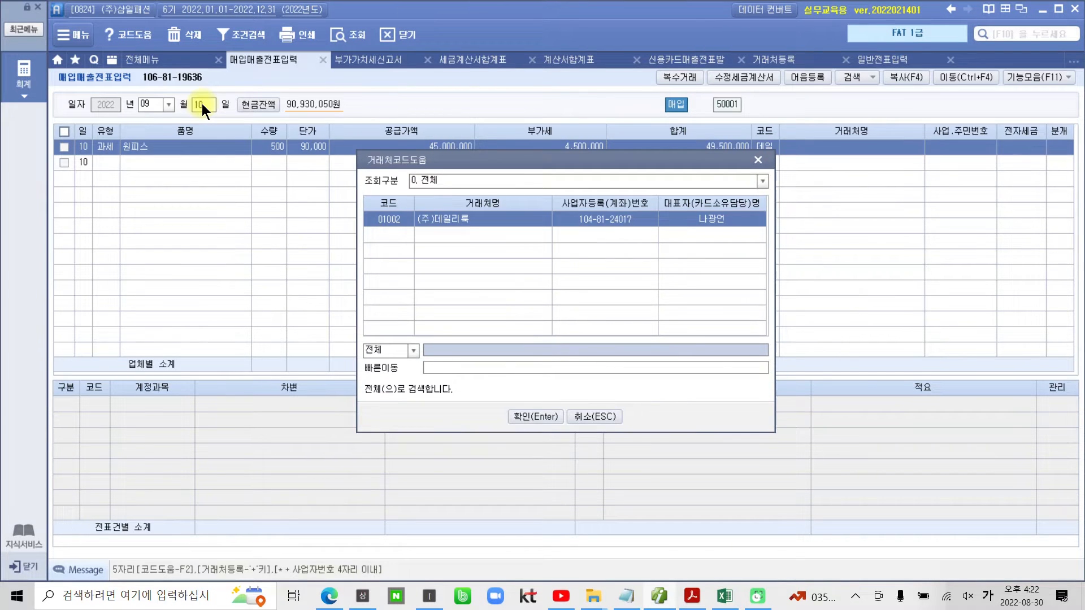
key(Return)
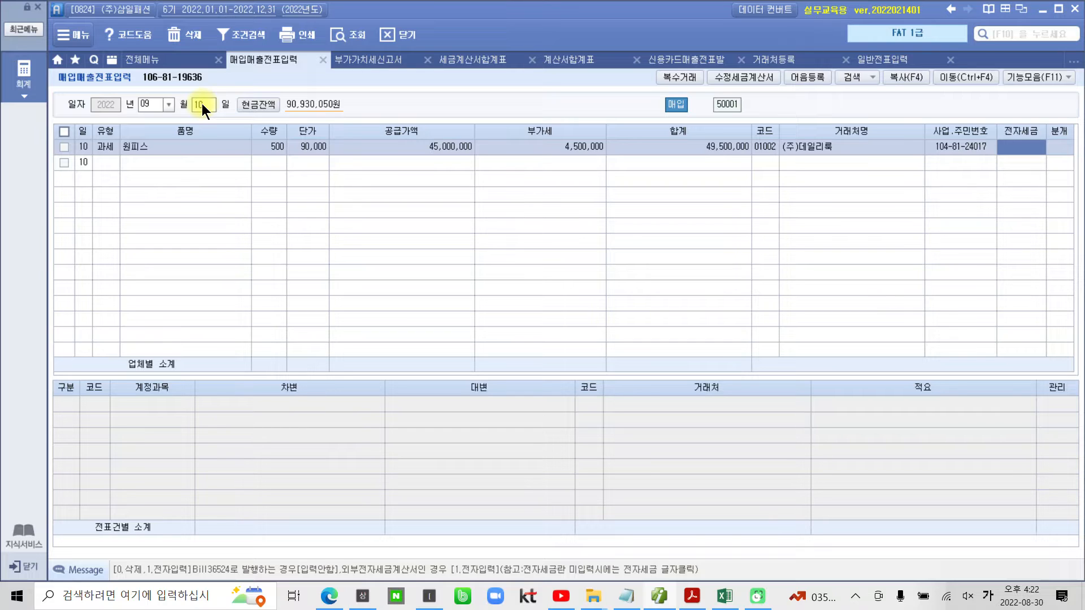
text(1)
key(Return)
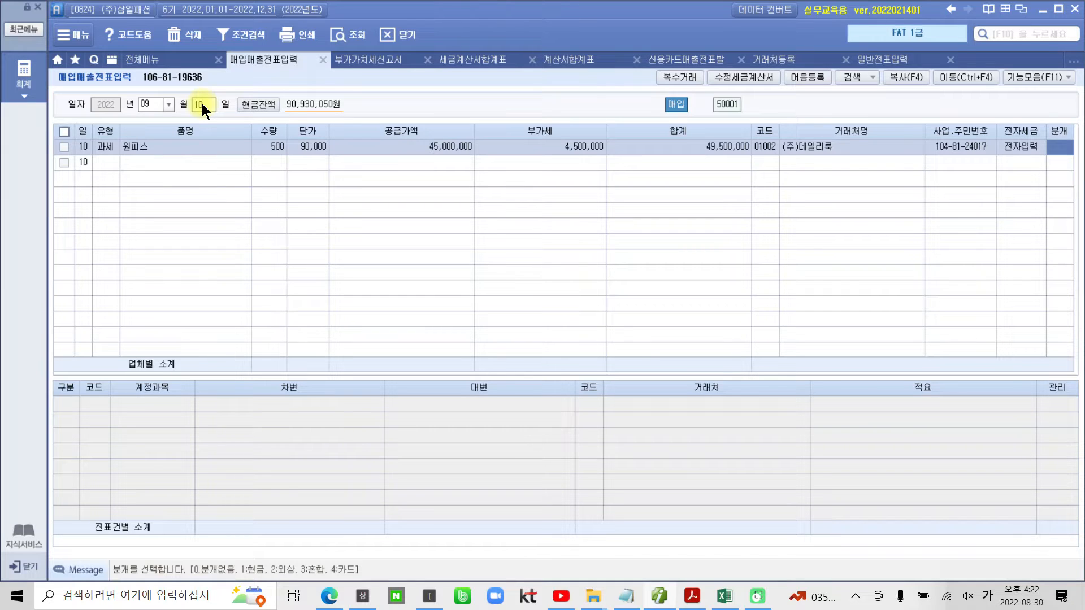
- Set the journal type to 3 혼합, producing debits 부가세대급금 4,500,000 and 상품 45,000,000
key(ctrl+2)
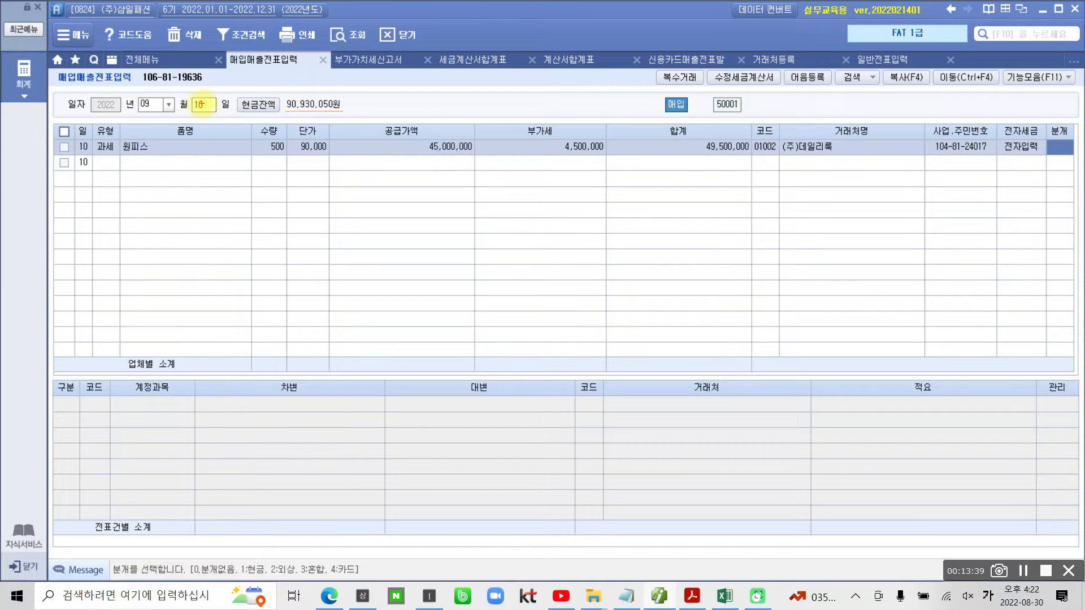
mouse_move(291, 579)
mouse_down()
mouse_move(338, 565)
mouse_move(320, 591)
mouse_up()
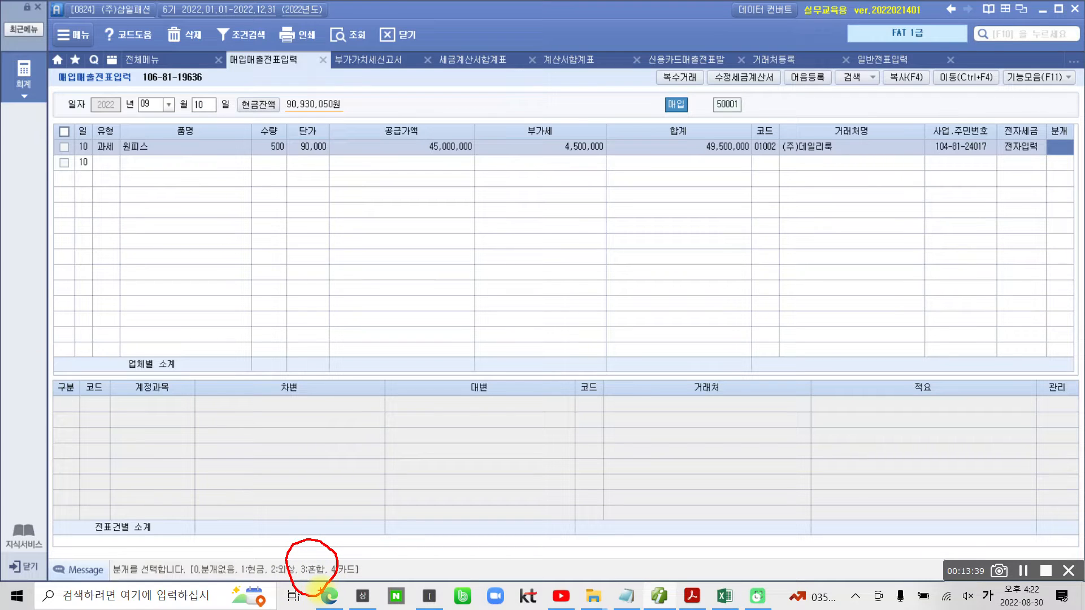
drag(1040, 129, 1036, 202)
key(Escape)
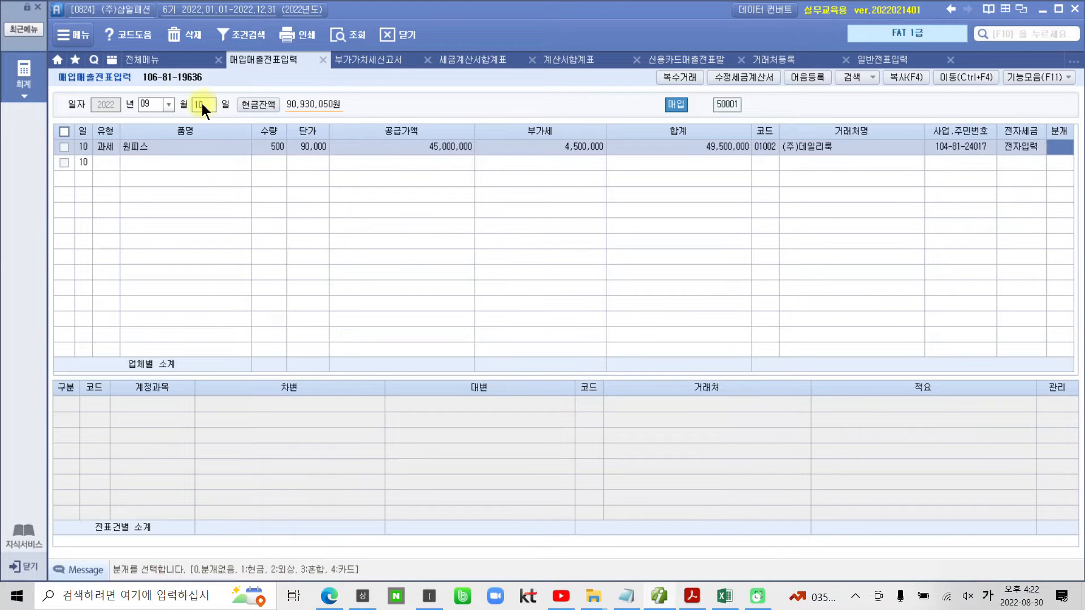
text(3)
key(Return)
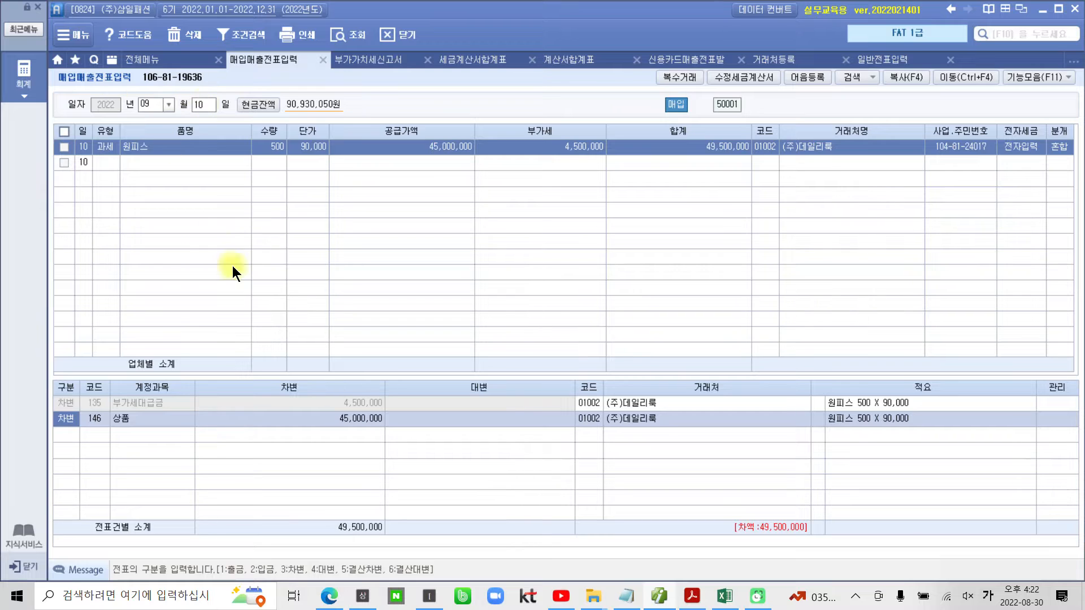
- Add a credit line (구분 4) to 131 선급금 for 4,500,000 below the two debit lines
click(76, 405)
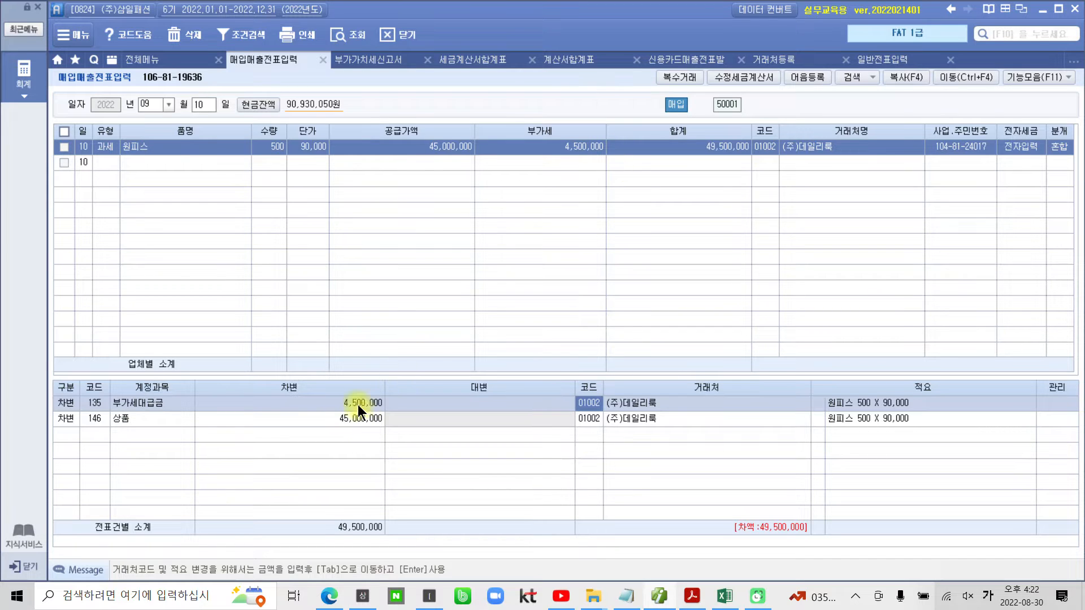
click(95, 418)
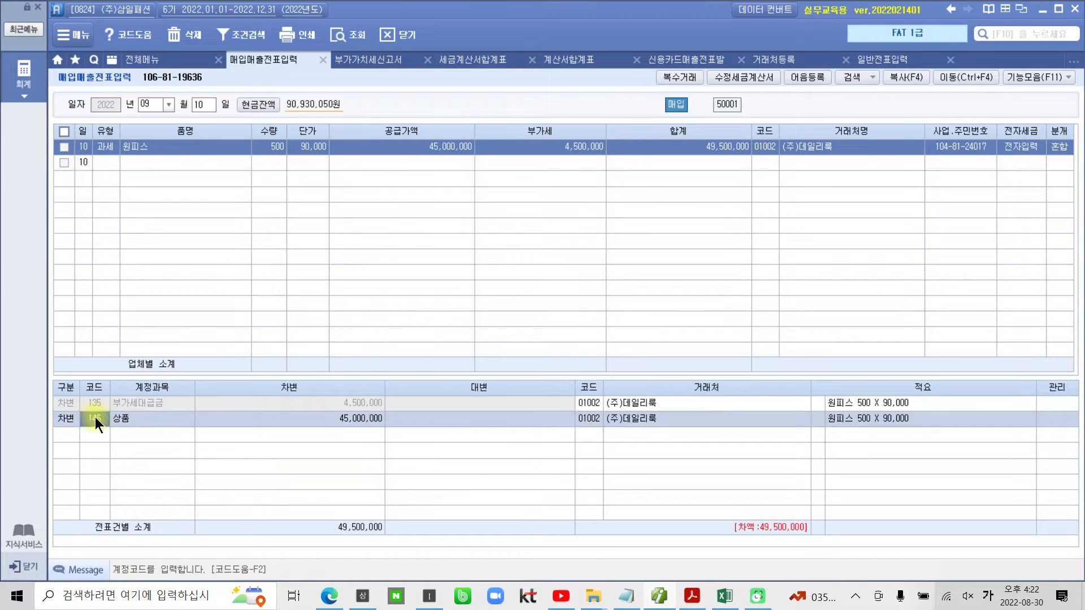
click(328, 418)
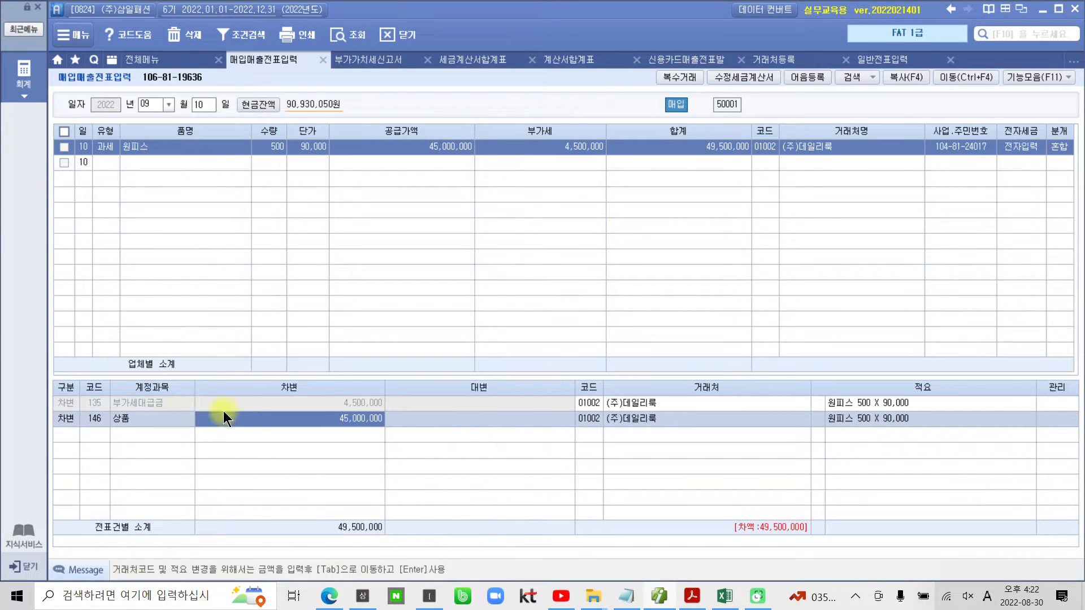
key(Return)
click(65, 434)
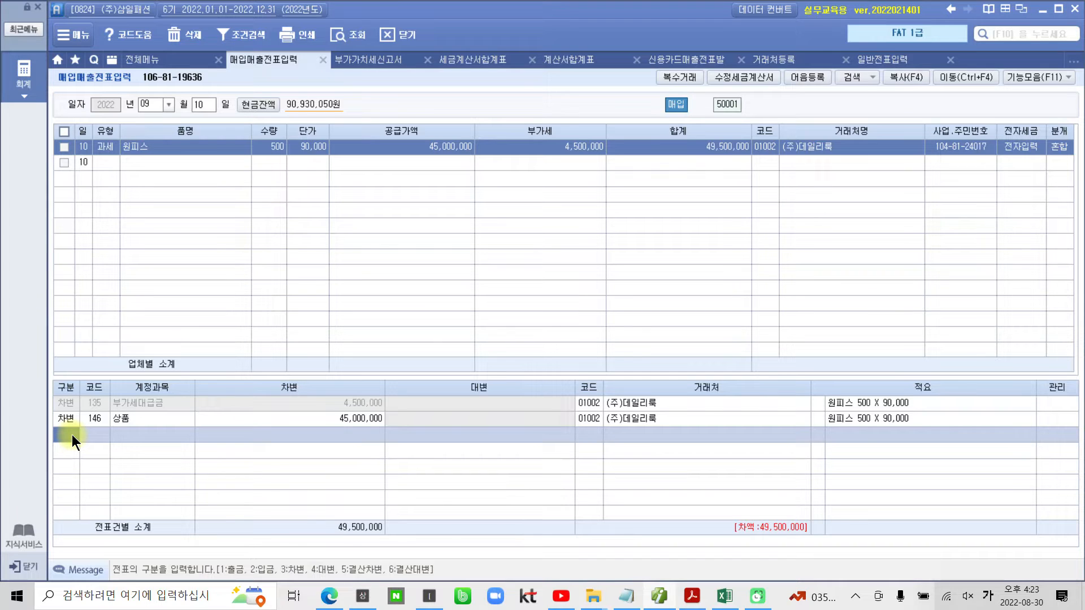
text(4)
key(Return)
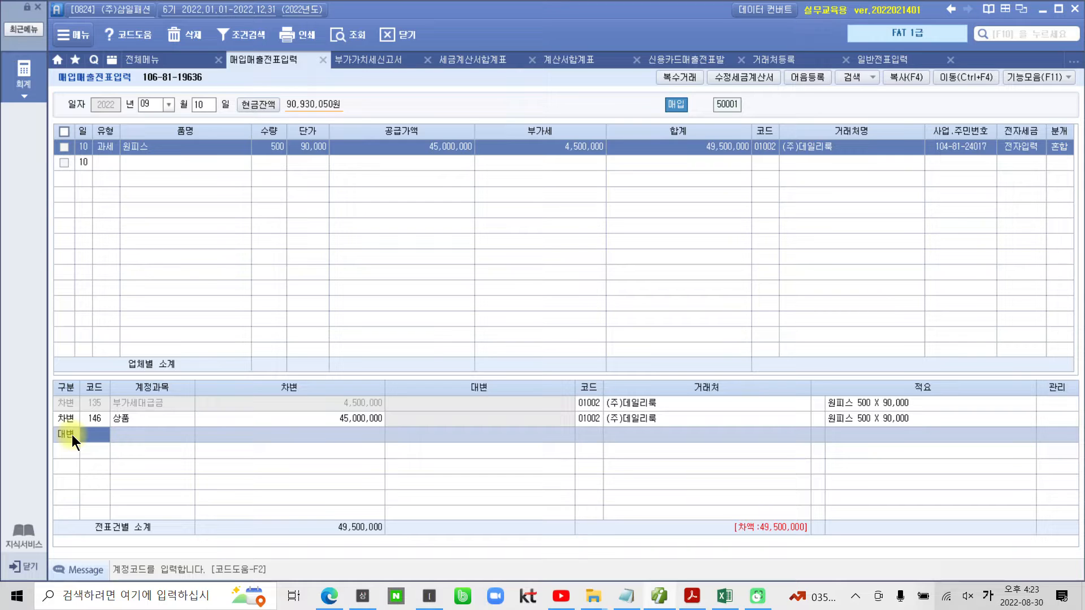
text(선급)
key(Return)
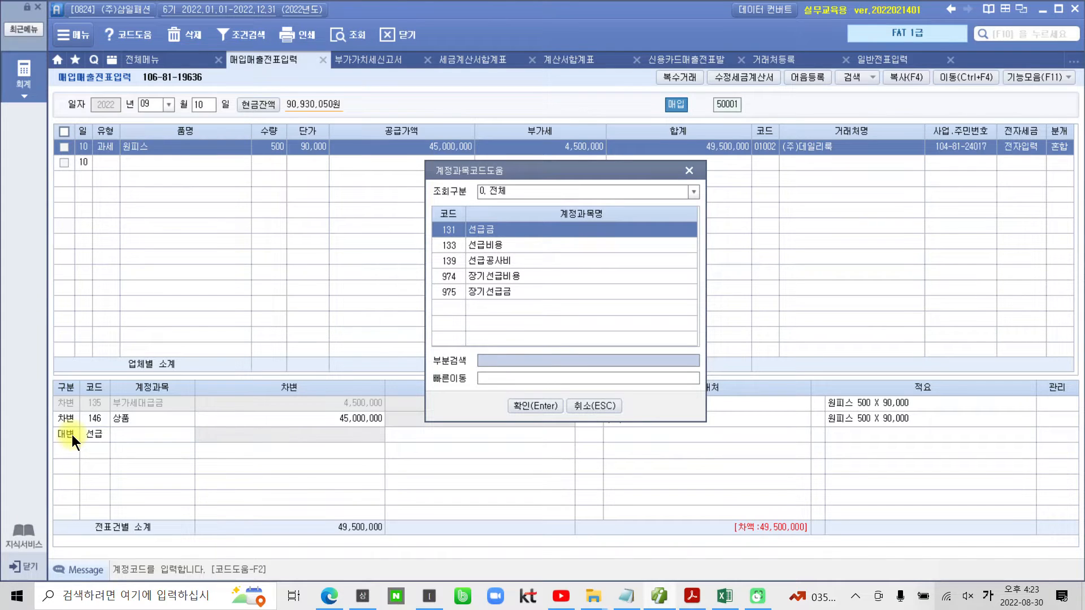
key(Return)
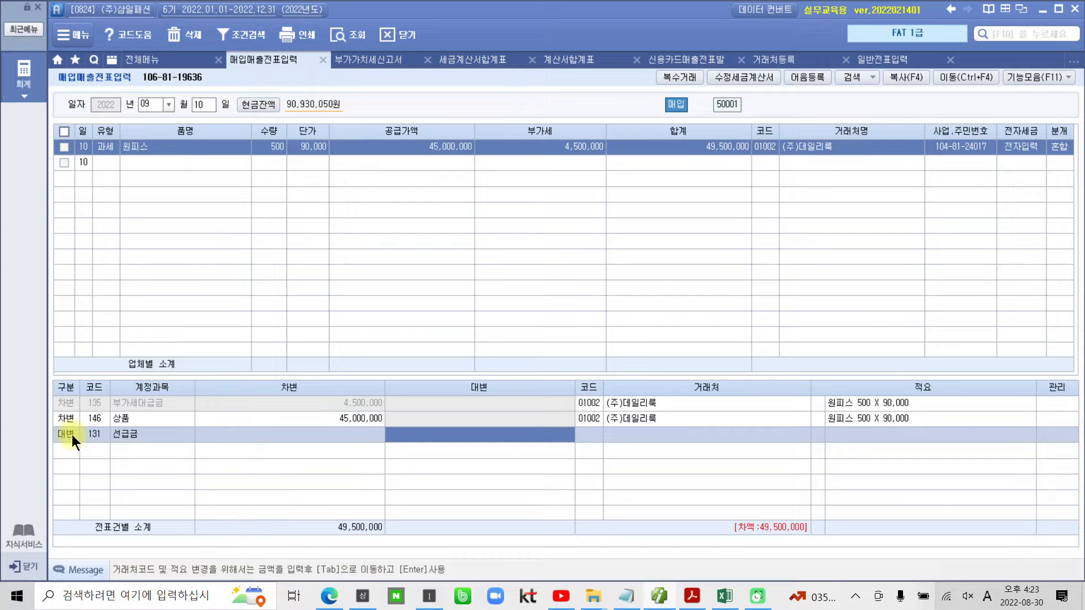
text(4500000)
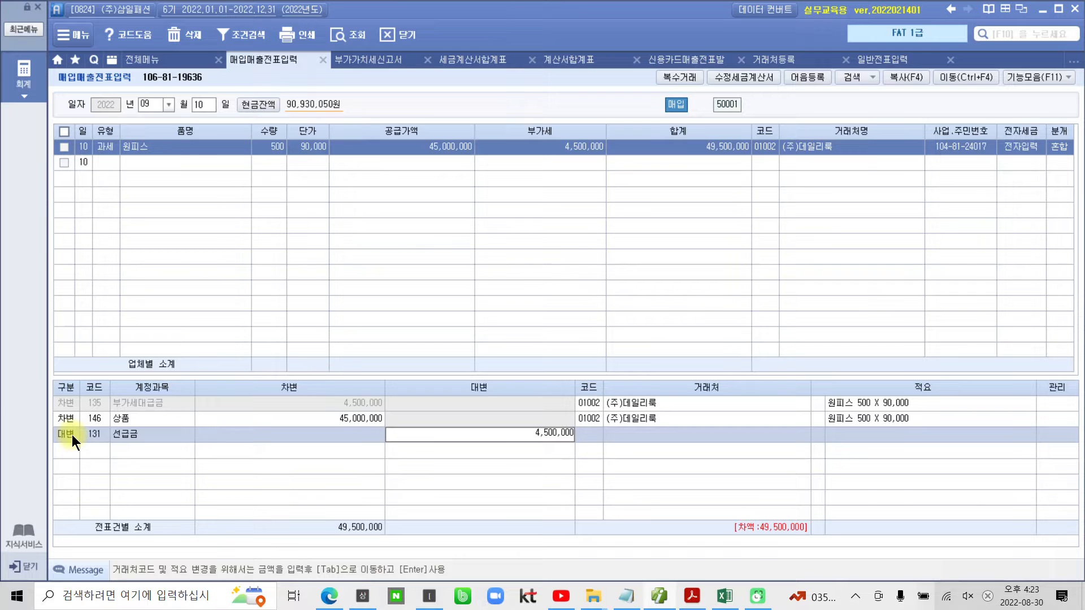
key(Return)
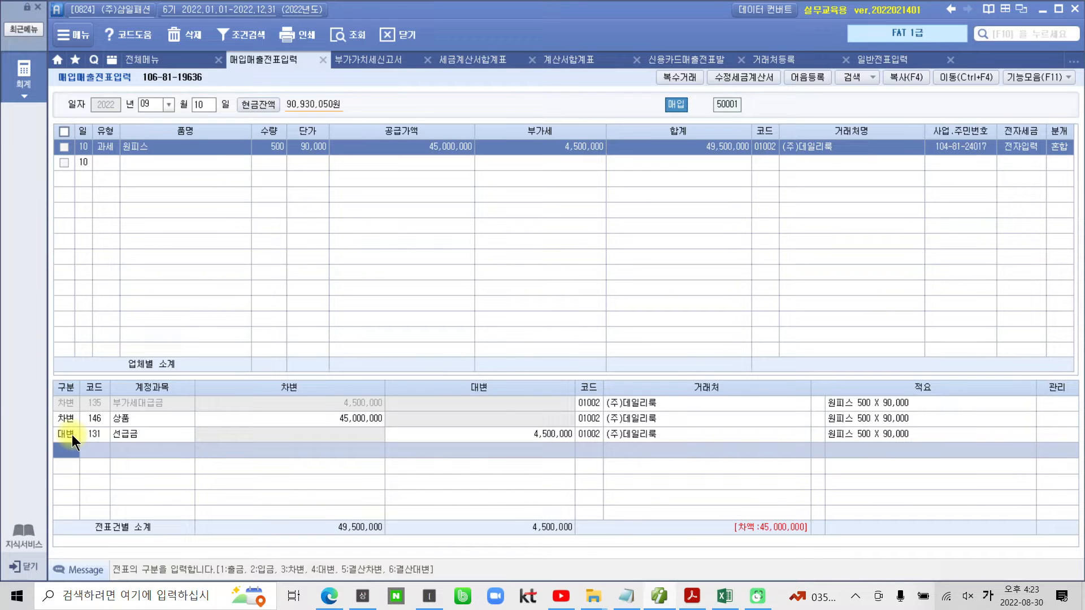
- Point out the remaining 45,000,000 difference and start another credit line (구분 4)
drag(661, 445, 658, 451)
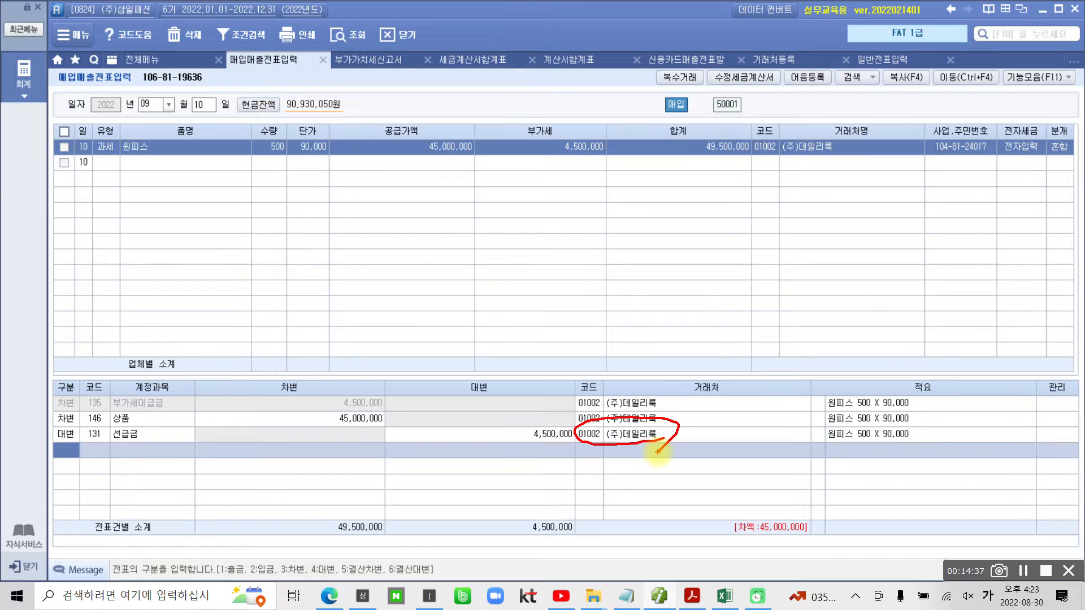
key(Escape)
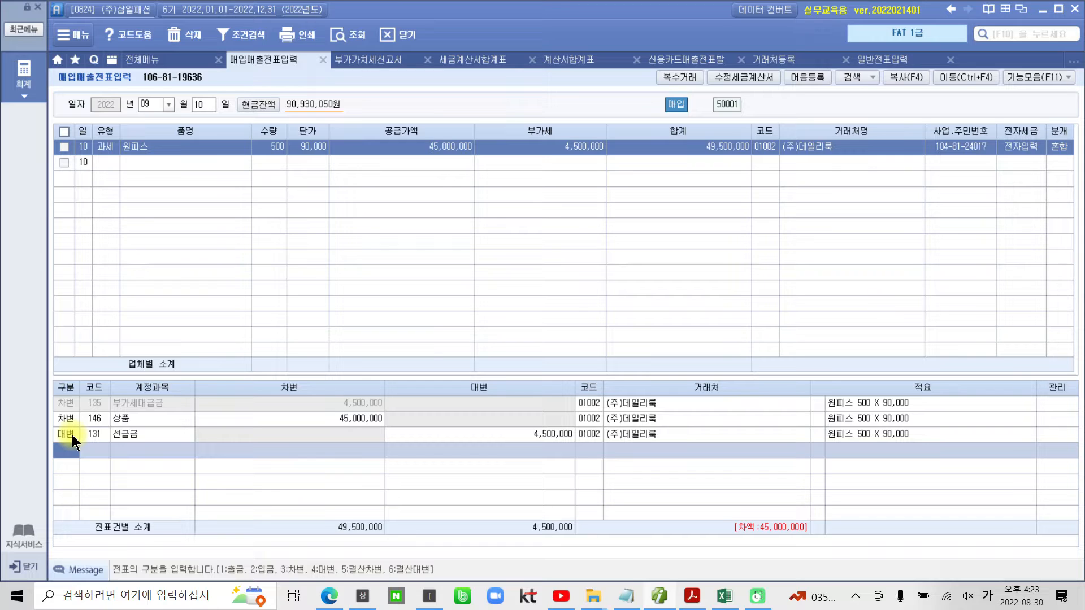
text(4)
key(Return)
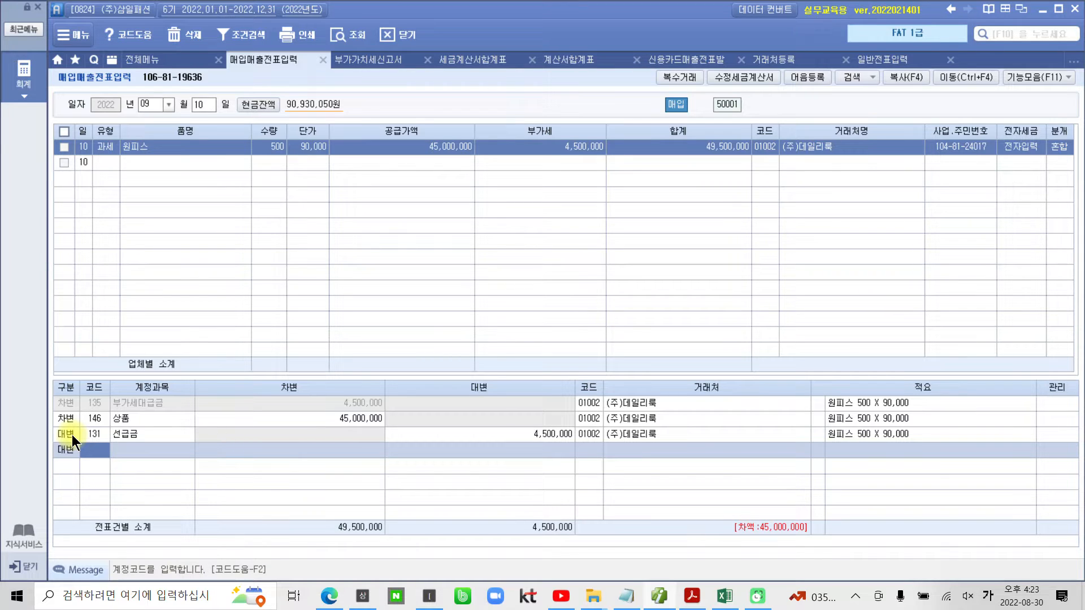
- Credit 251 외상매입금 for 45,000,000 on the new line
text(오상)
key(Return)
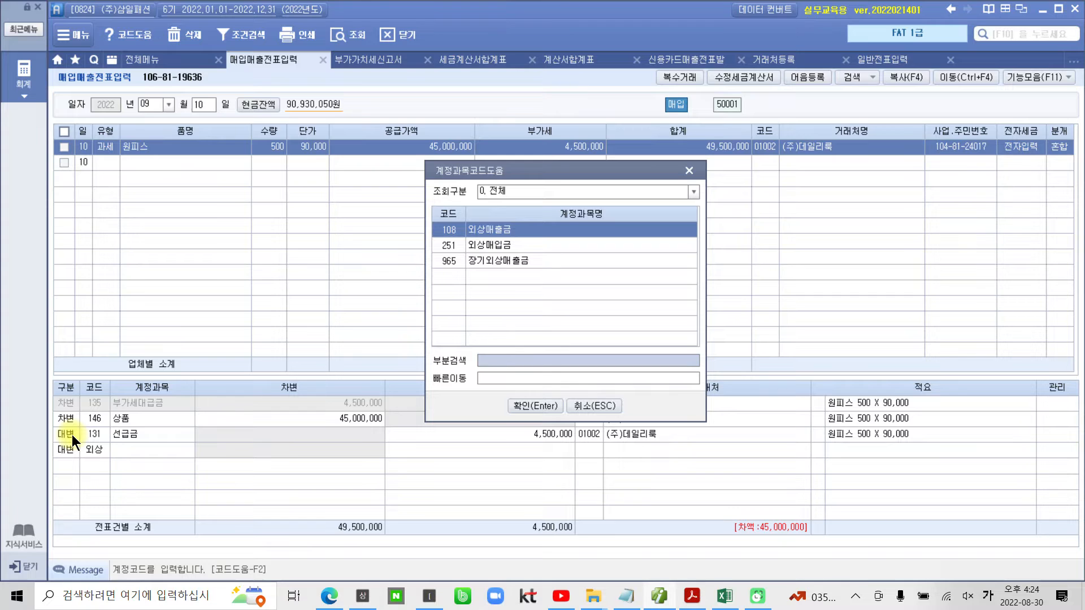
key(Down)
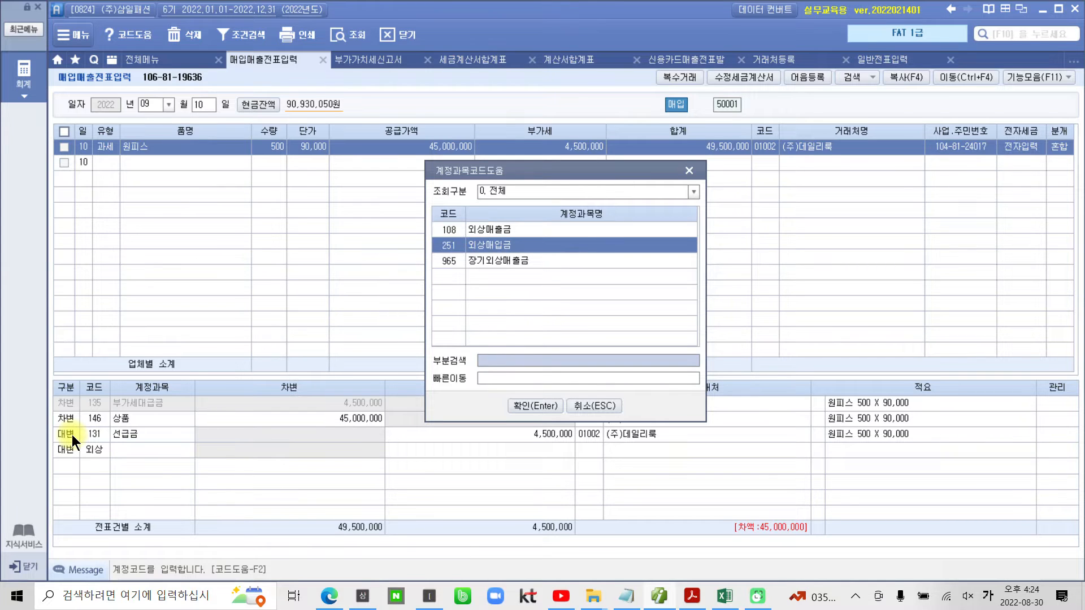
key(Return)
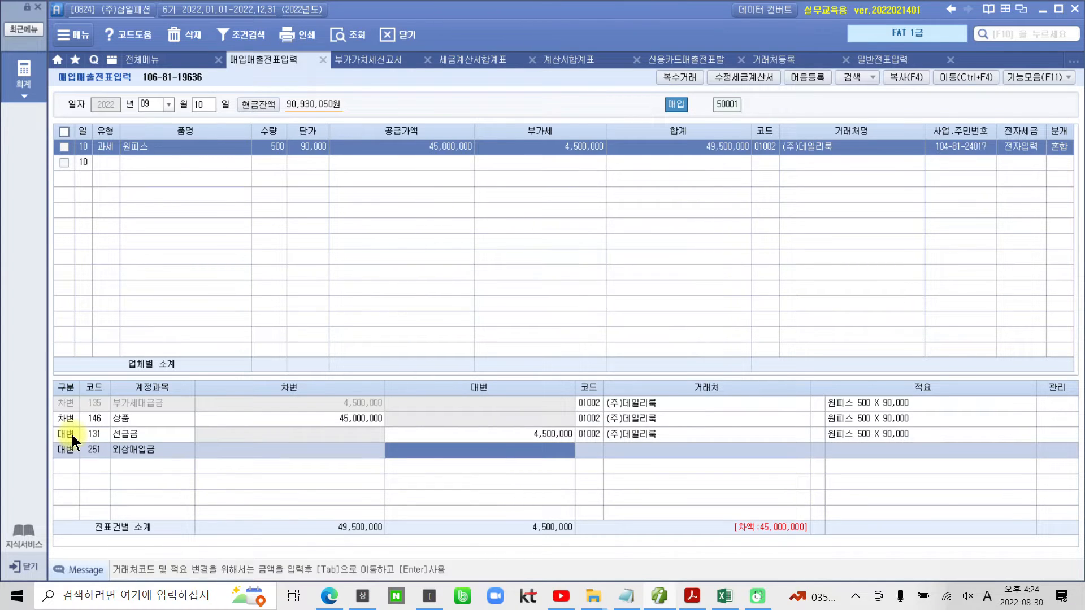
mouse_move(809, 550)
mouse_down()
mouse_move(721, 547)
mouse_move(819, 545)
mouse_move(817, 562)
mouse_up()
mouse_move(730, 550)
mouse_down()
mouse_move(533, 475)
mouse_move(531, 451)
mouse_move(541, 460)
mouse_up()
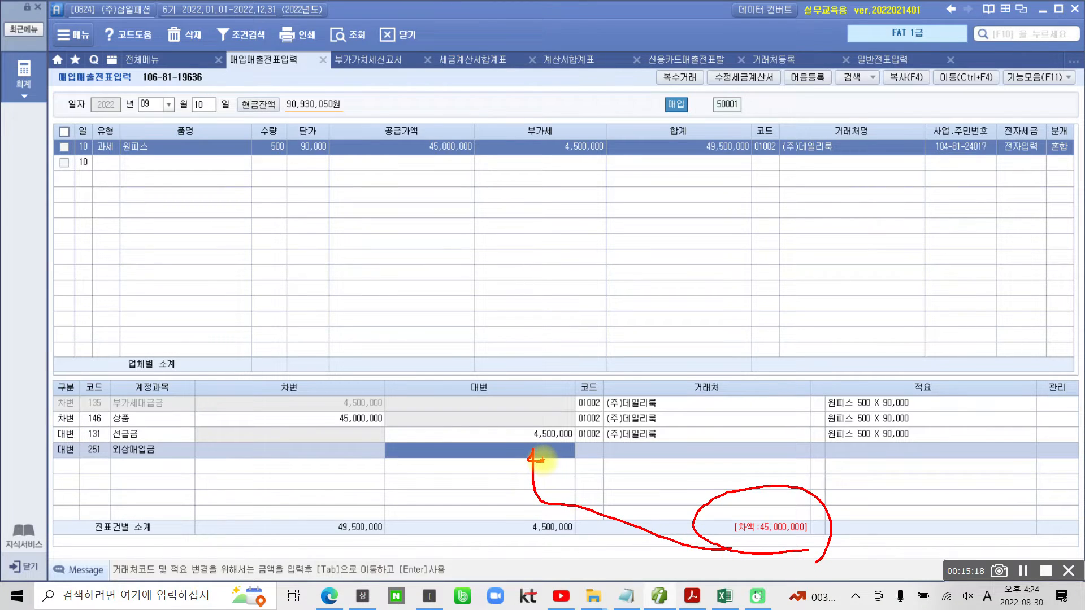
key(Escape)
text(45000000)
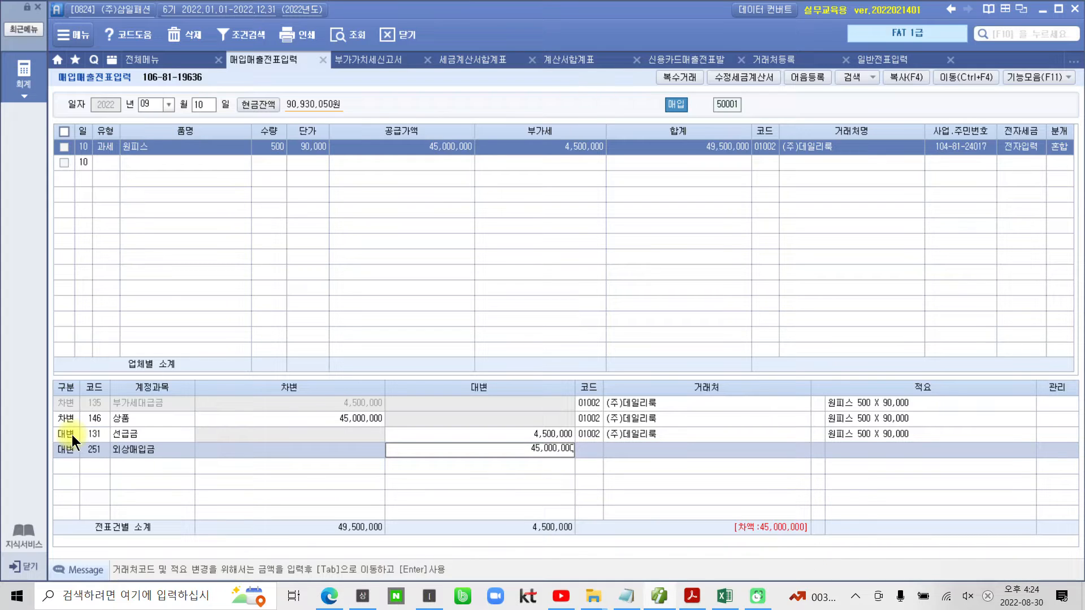
key(Return)
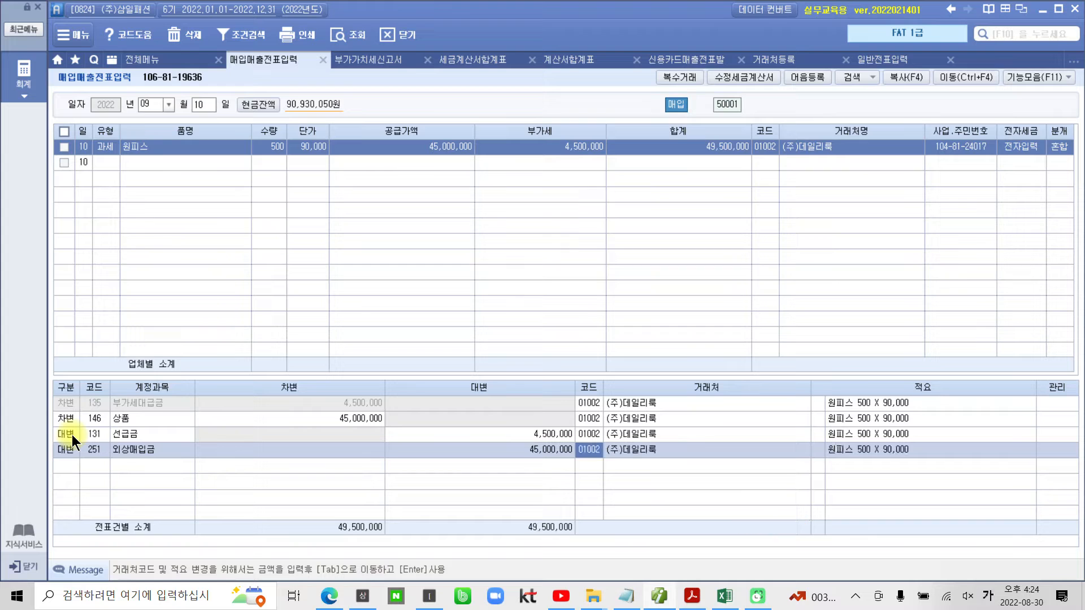
- Mark the balanced 49,500,000 debit and credit totals on screen, then erase the markings
key(ctrl+2)
mouse_move(597, 484)
mouse_down()
mouse_move(620, 463)
mouse_move(613, 481)
mouse_up()
drag(677, 434, 690, 428)
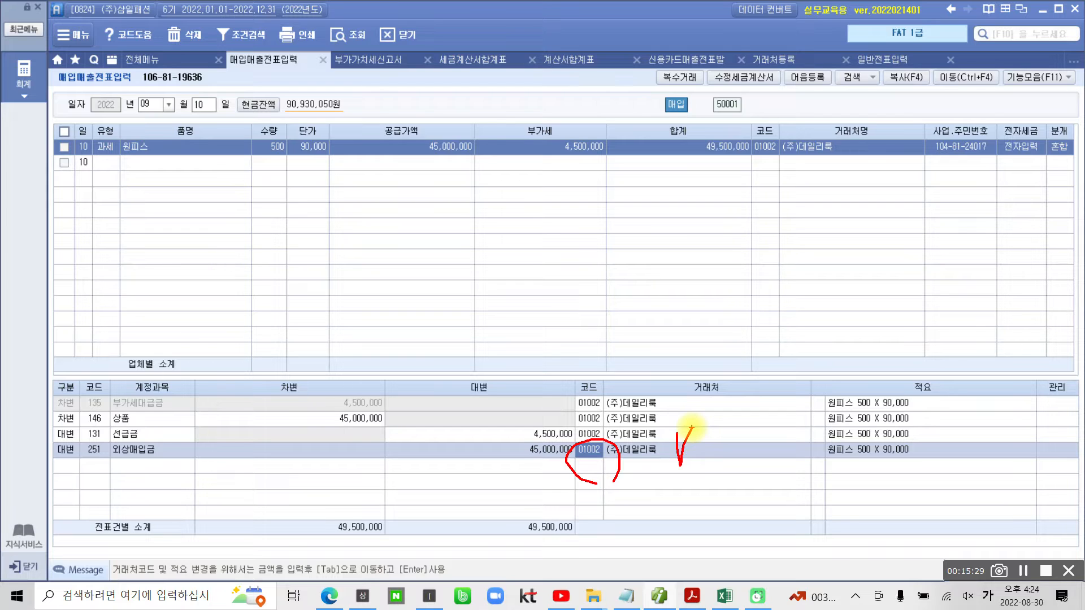
mouse_move(367, 559)
mouse_down()
mouse_move(303, 525)
mouse_move(362, 571)
mouse_up()
mouse_move(574, 557)
mouse_down()
mouse_move(506, 551)
mouse_move(582, 571)
mouse_up()
mouse_move(441, 517)
mouse_down()
mouse_move(486, 520)
mouse_move(477, 547)
mouse_up()
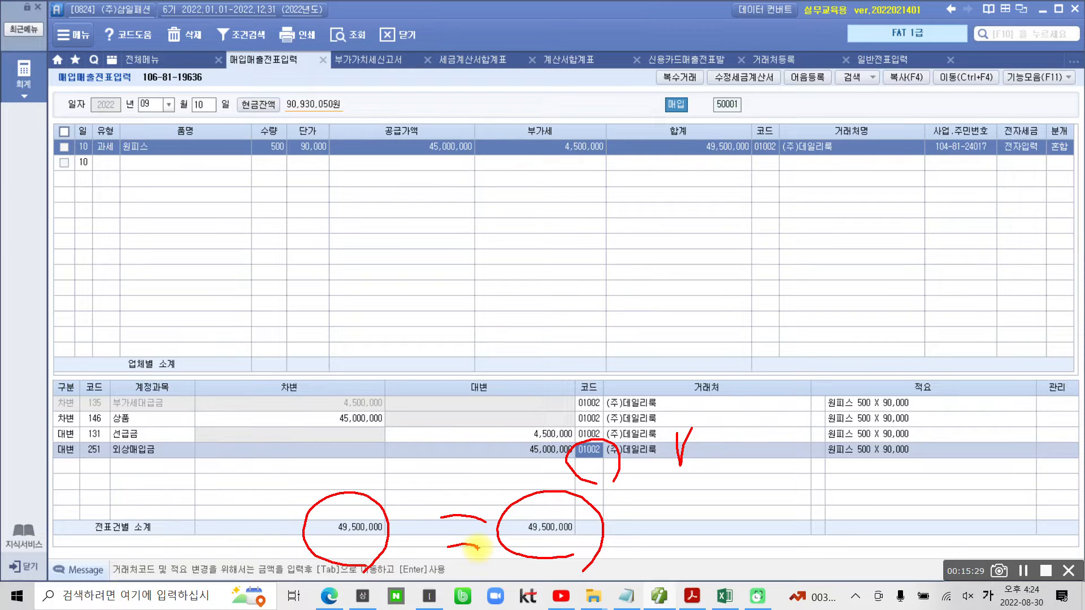
key(Escape)
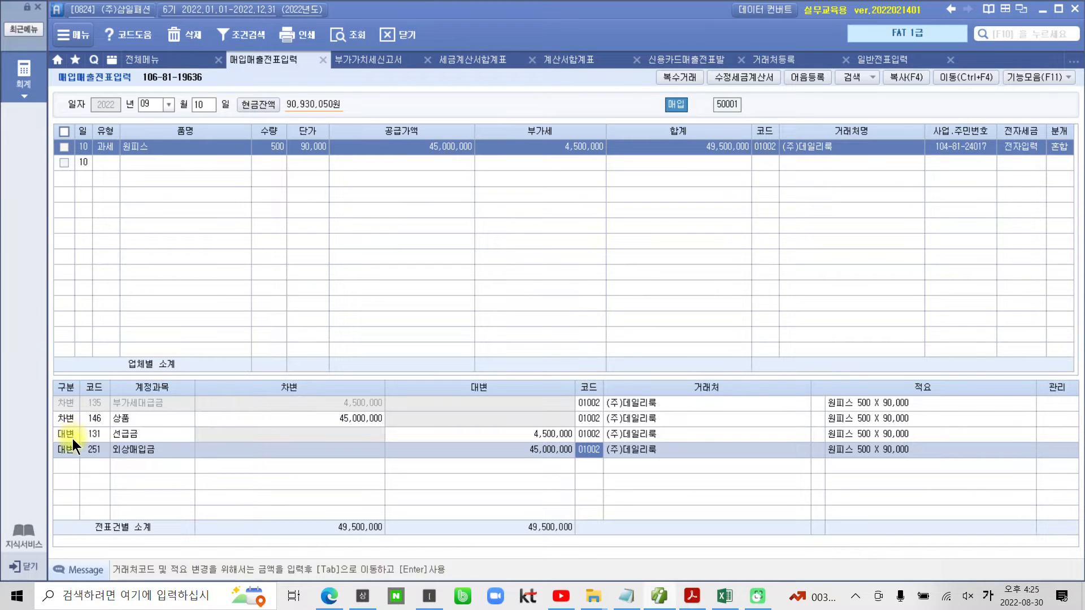
- Bring the workbook PDF forward and scroll to the 수행 3 세금계산서 on page 20
click(698, 599)
scroll(451, 361, down, 3)
scroll(451, 362, down, 15)
scroll(443, 401, up, 3)
scroll(442, 401, down, 4)
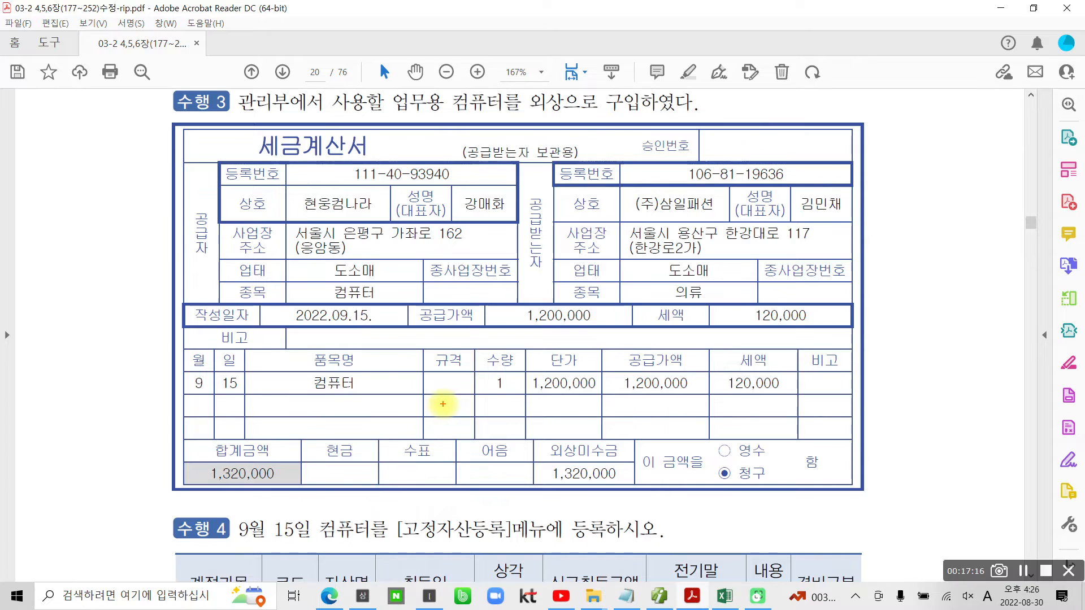
- Circle the 세금계산서 title and handwrite the note 전자 beside it
mouse_move(366, 180)
mouse_down()
mouse_move(295, 165)
mouse_move(367, 125)
mouse_move(356, 192)
mouse_up()
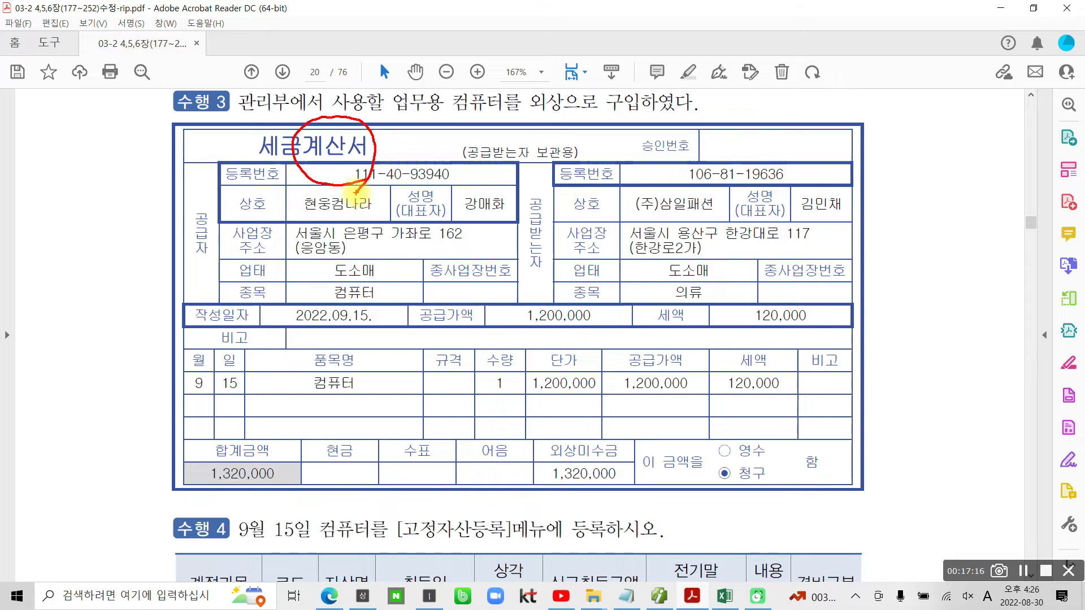
key(Escape)
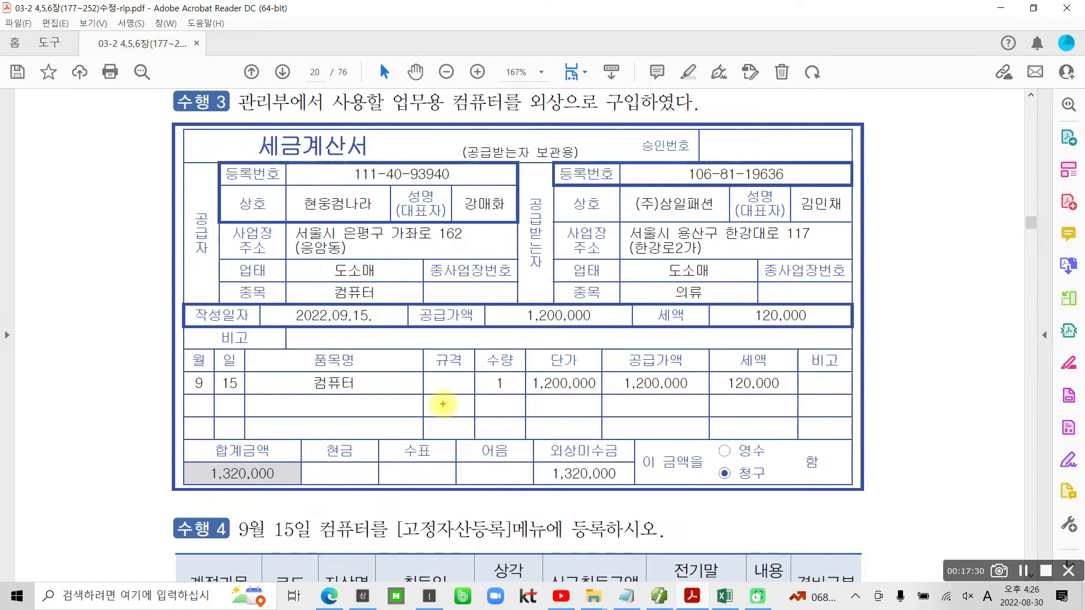
mouse_move(365, 170)
mouse_down()
mouse_move(356, 127)
mouse_move(382, 180)
mouse_up()
mouse_move(121, 132)
mouse_down()
mouse_move(155, 122)
mouse_move(125, 163)
mouse_up()
drag(139, 144, 161, 169)
drag(169, 116, 172, 182)
mouse_move(181, 140)
mouse_down()
mouse_move(174, 174)
mouse_move(205, 173)
mouse_up()
mouse_move(208, 121)
mouse_down()
mouse_move(210, 184)
mouse_move(231, 145)
mouse_up()
mouse_move(223, 190)
mouse_down()
mouse_move(141, 196)
mouse_move(218, 177)
mouse_up()
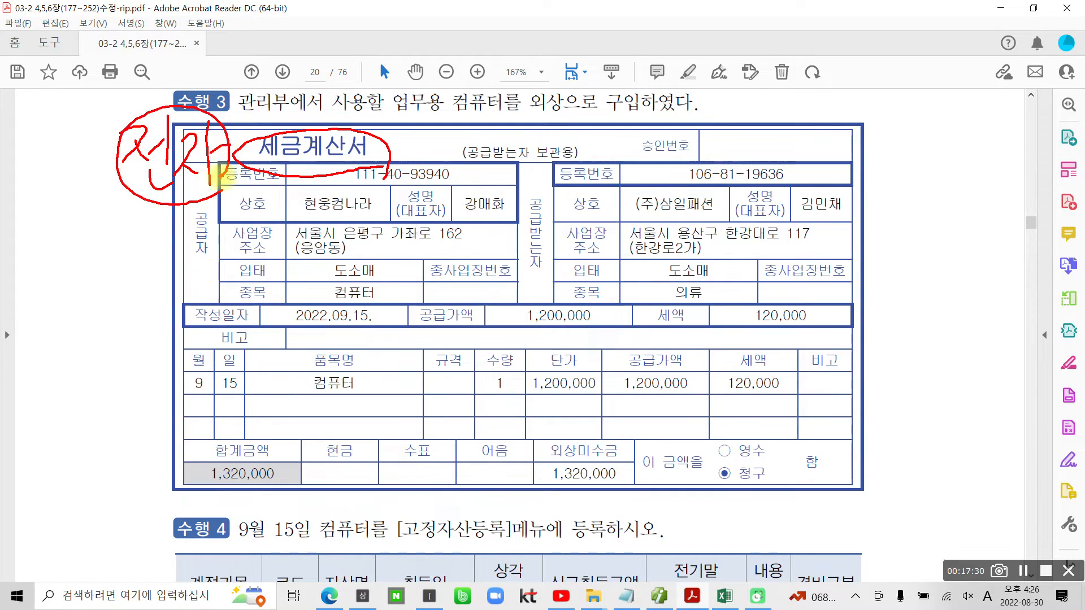
mouse_move(218, 176)
mouse_down()
mouse_move(202, 63)
mouse_move(295, 16)
mouse_up()
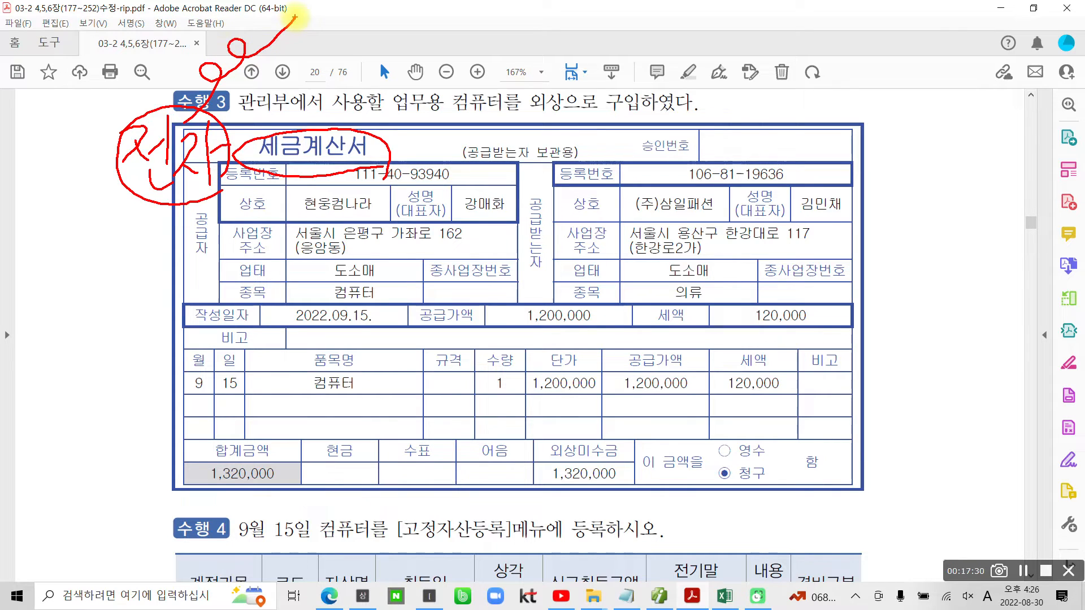
key(Escape)
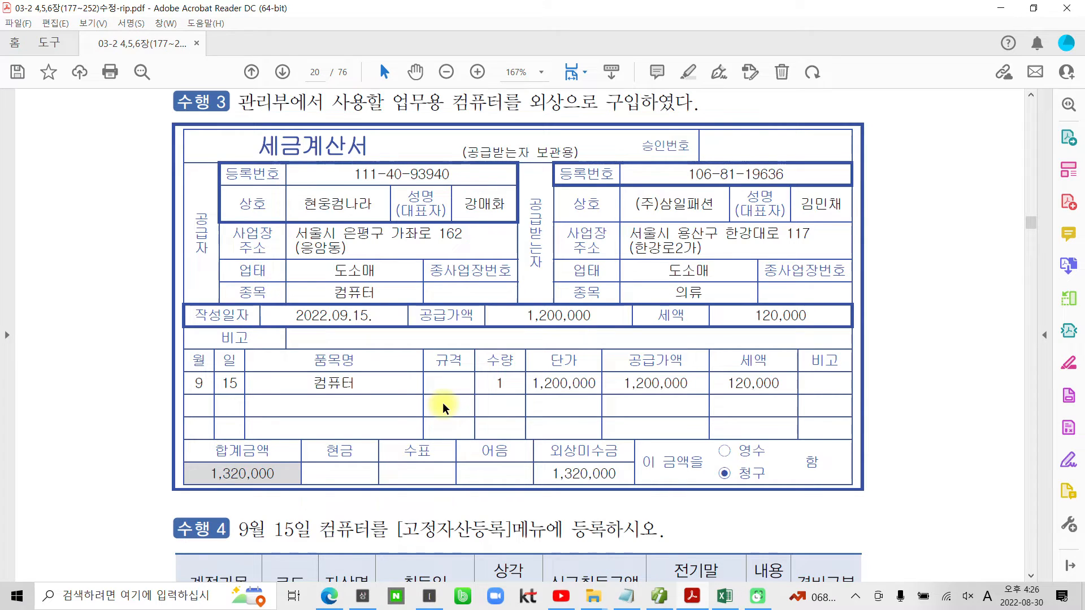
- Mark the buyer's (주), the 공급자 side, supplier 현웅컴나라 and its registration number
key(ctrl+2)
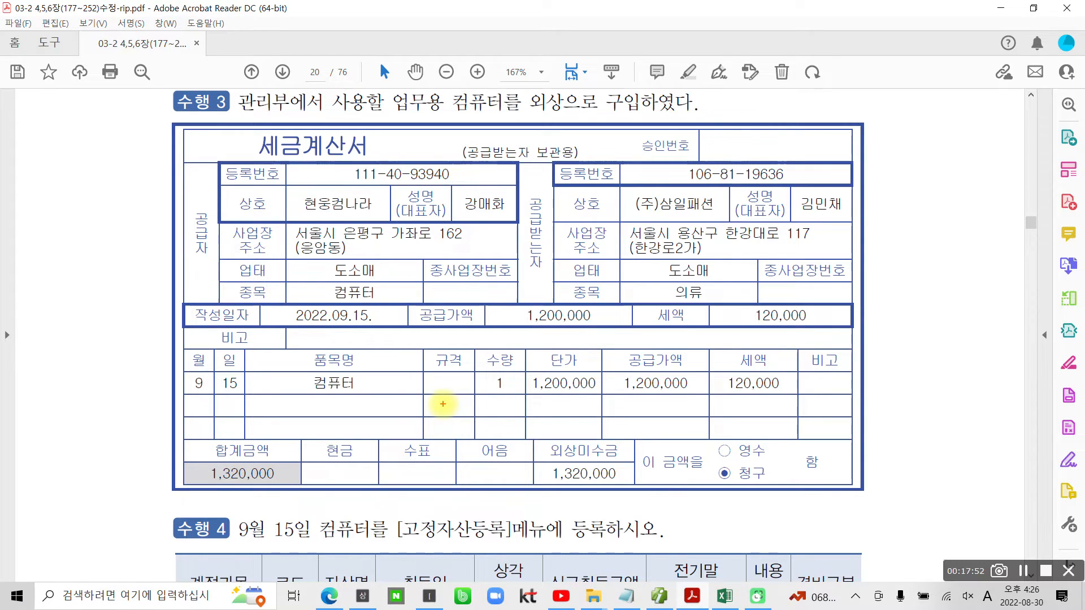
mouse_move(635, 218)
mouse_down()
mouse_move(653, 199)
mouse_move(640, 227)
mouse_up()
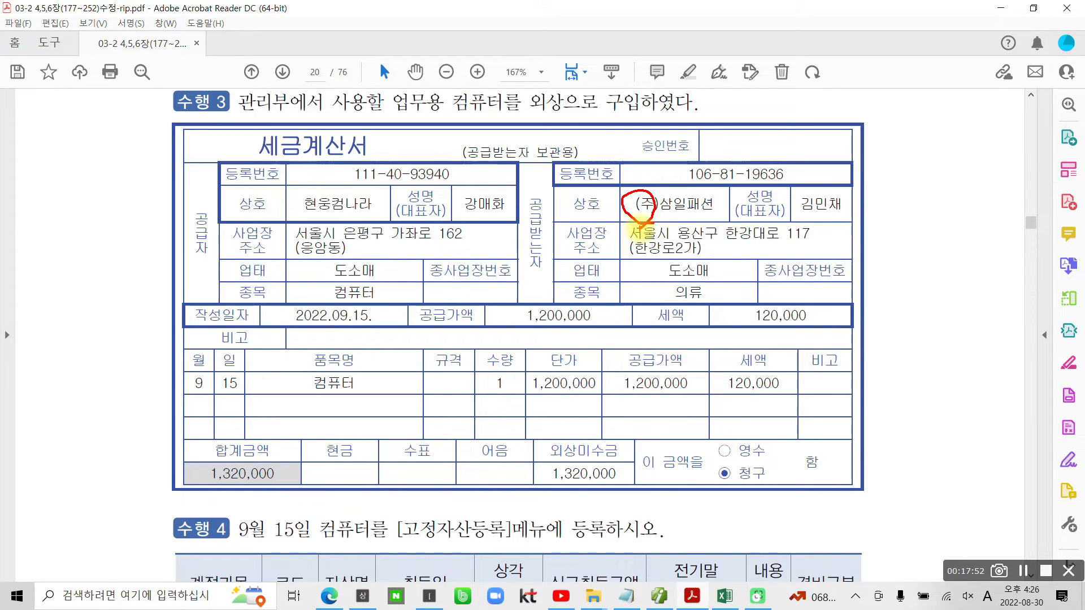
mouse_move(215, 276)
mouse_down()
mouse_move(225, 232)
mouse_move(217, 268)
mouse_up()
drag(294, 217, 383, 220)
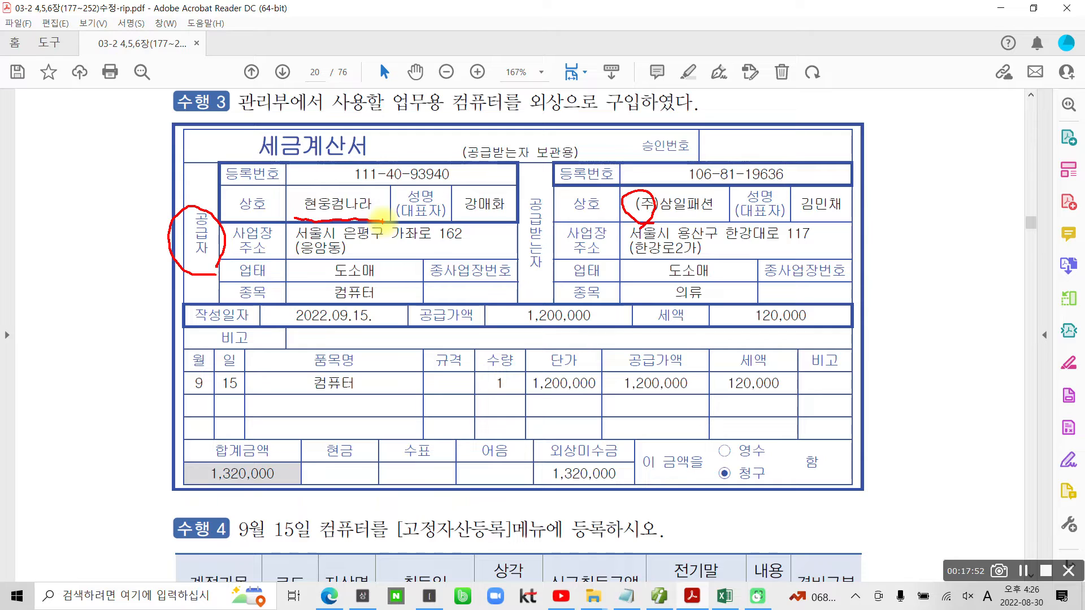
mouse_move(306, 182)
mouse_down()
mouse_move(281, 182)
mouse_move(367, 152)
mouse_move(317, 184)
mouse_up()
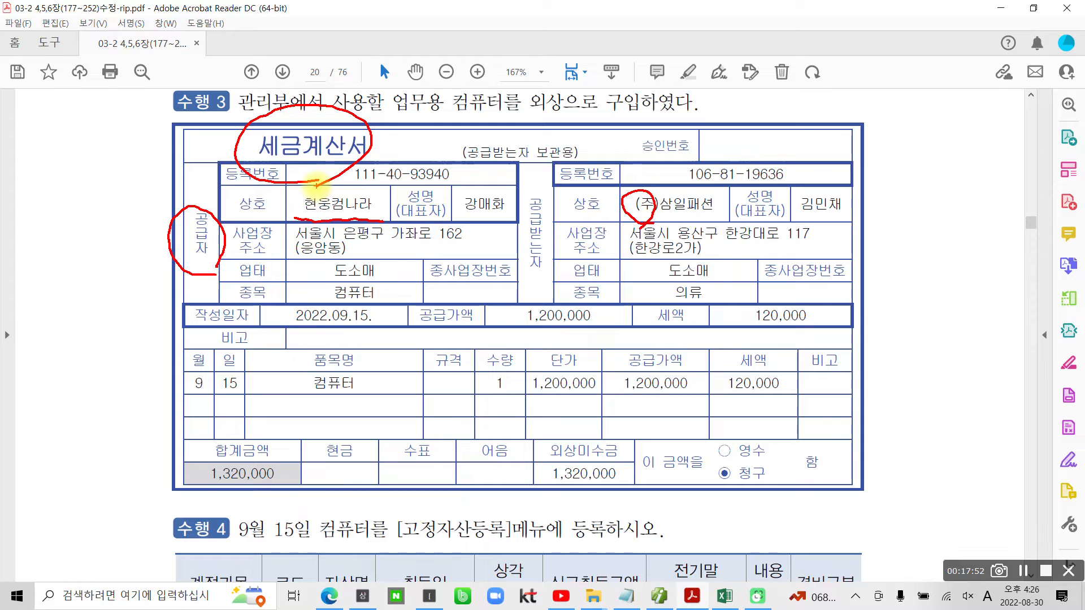
key(Escape)
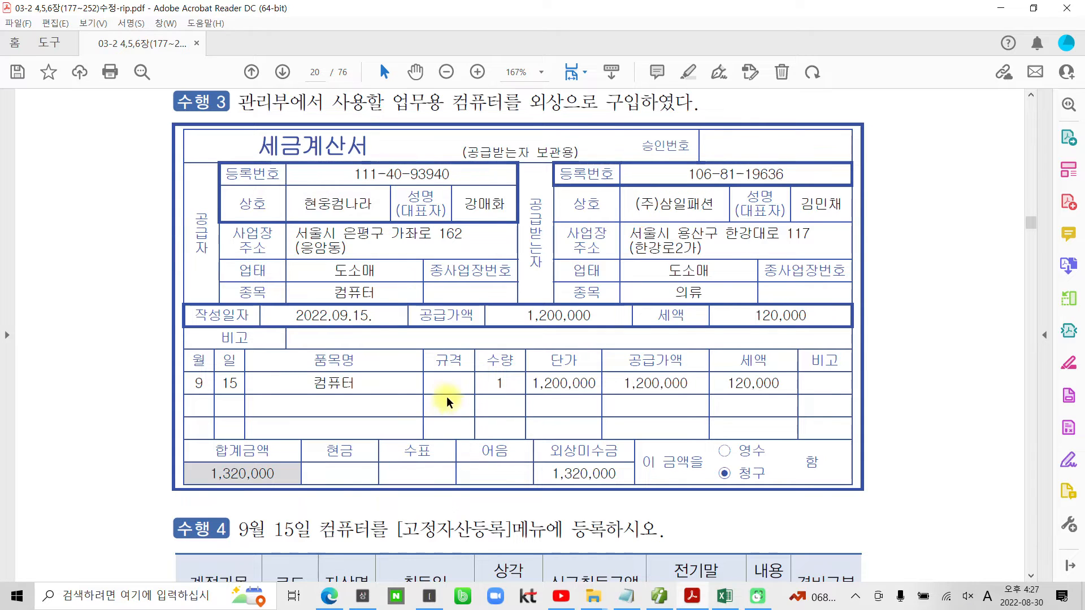
key(ctrl+2)
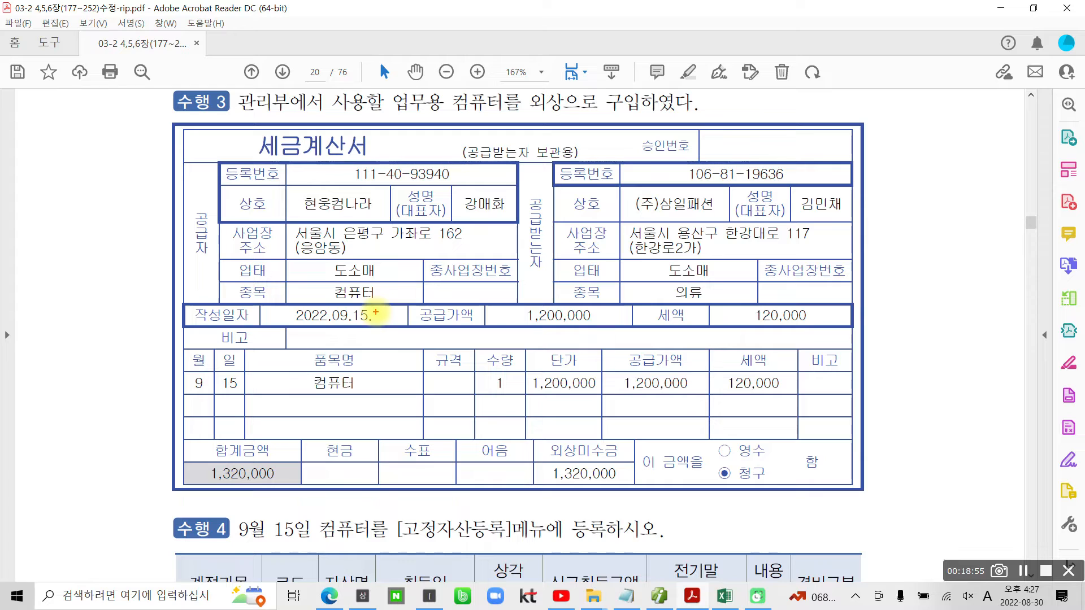
mouse_move(343, 417)
mouse_down()
mouse_move(377, 374)
mouse_move(344, 431)
mouse_up()
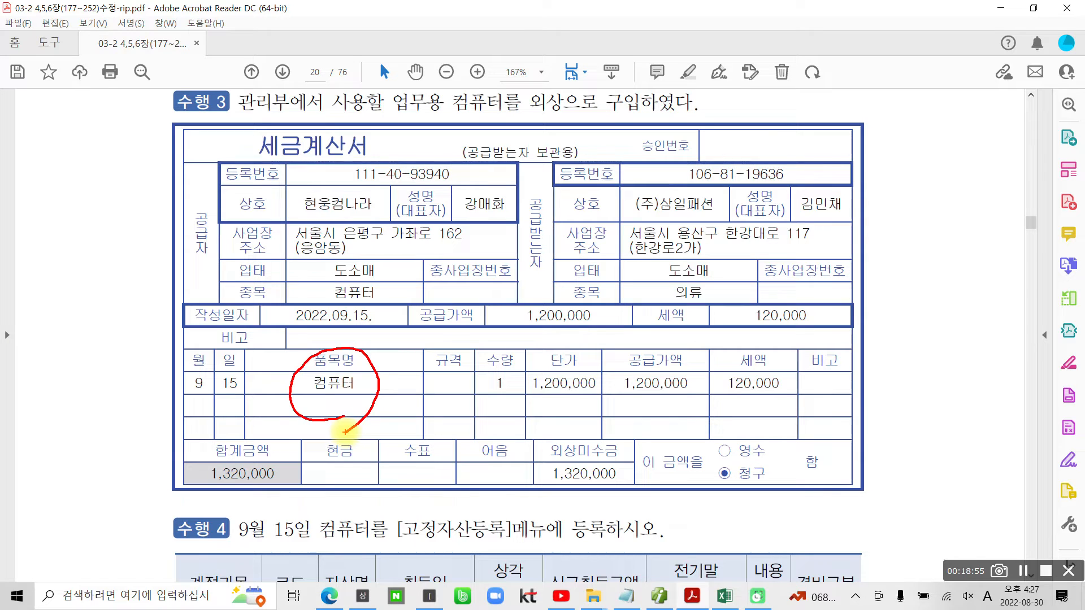
mouse_move(230, 94)
mouse_down()
mouse_move(233, 107)
mouse_move(381, 121)
mouse_move(444, 91)
mouse_move(265, 79)
mouse_move(214, 113)
mouse_up()
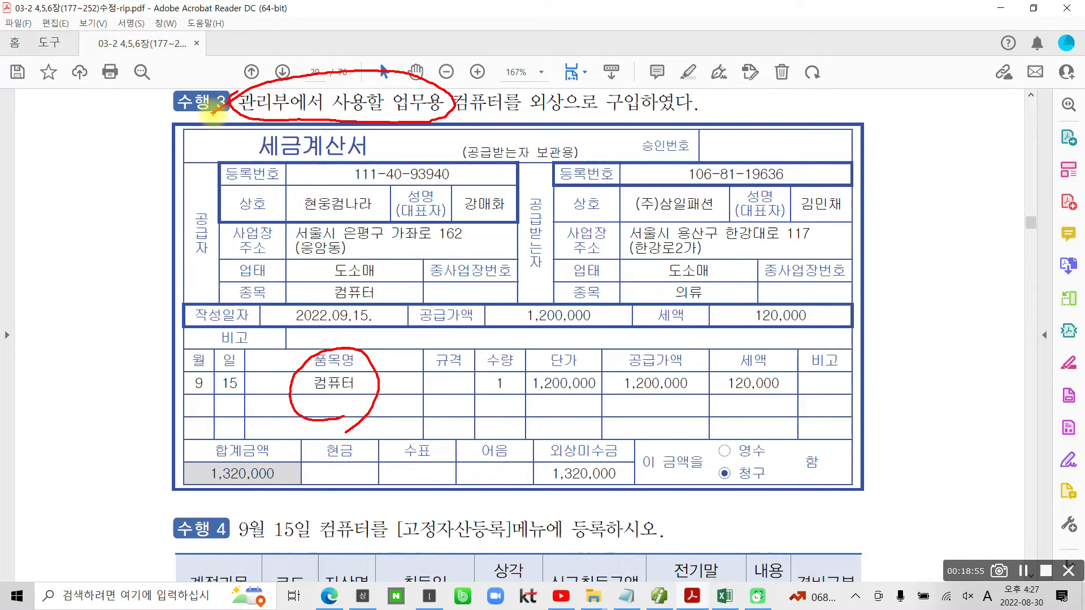
drag(753, 406, 787, 419)
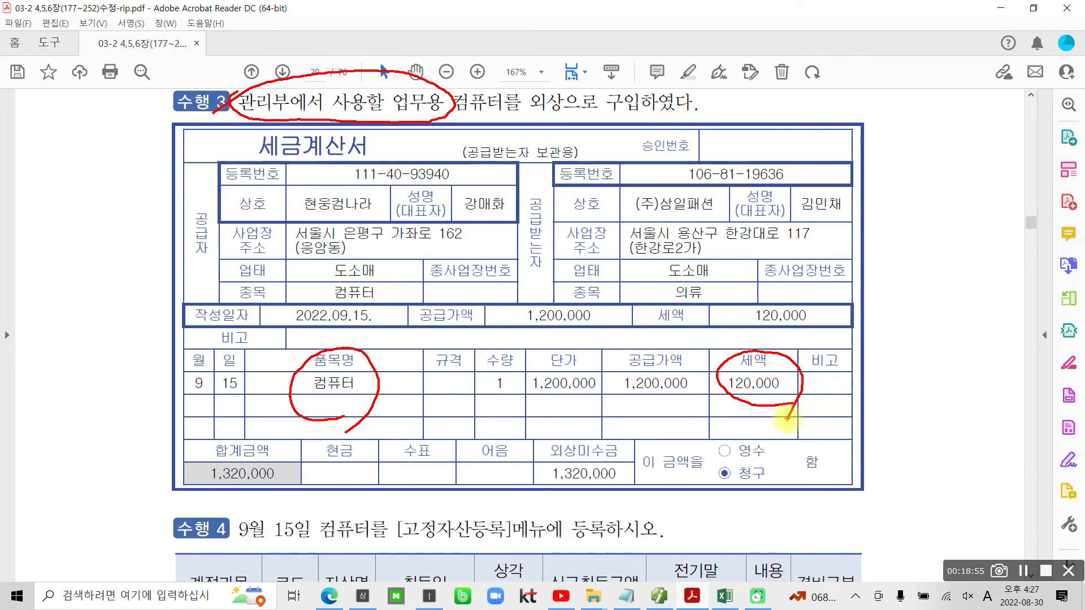
mouse_move(657, 425)
mouse_down()
mouse_move(607, 399)
mouse_move(685, 406)
mouse_move(681, 418)
mouse_up()
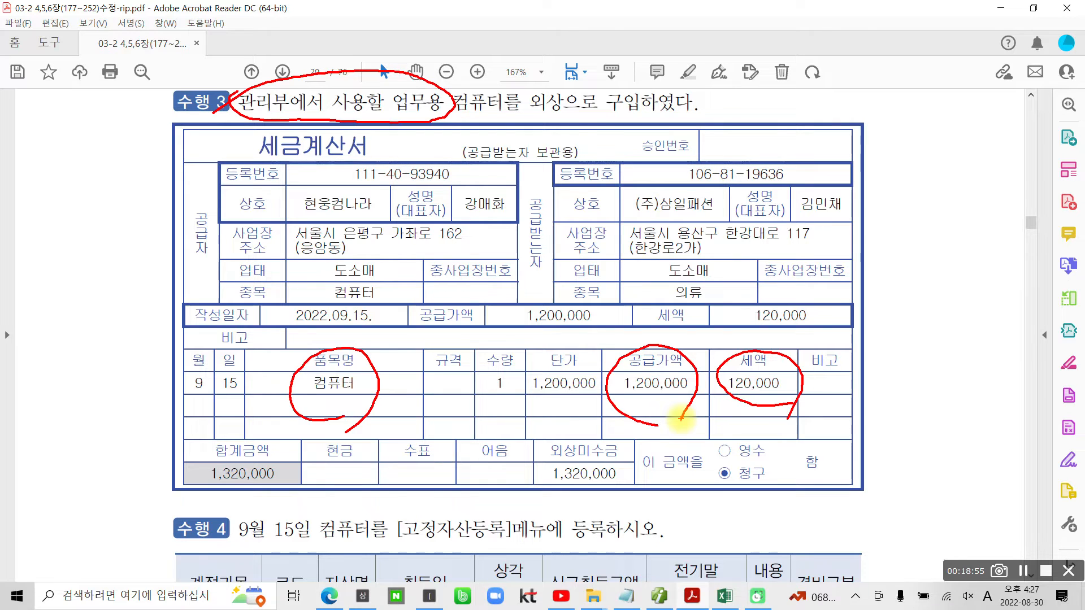
mouse_move(249, 131)
mouse_down()
mouse_move(244, 189)
mouse_move(401, 135)
mouse_move(247, 135)
mouse_up()
mouse_move(784, 362)
mouse_down()
mouse_move(848, 334)
mouse_move(860, 360)
mouse_up()
drag(890, 337, 915, 333)
drag(920, 286, 954, 305)
drag(917, 337, 955, 322)
mouse_move(927, 351)
mouse_down()
mouse_move(947, 364)
mouse_move(938, 350)
mouse_up()
mouse_move(924, 396)
mouse_down()
mouse_move(850, 398)
mouse_move(980, 390)
mouse_move(932, 428)
mouse_up()
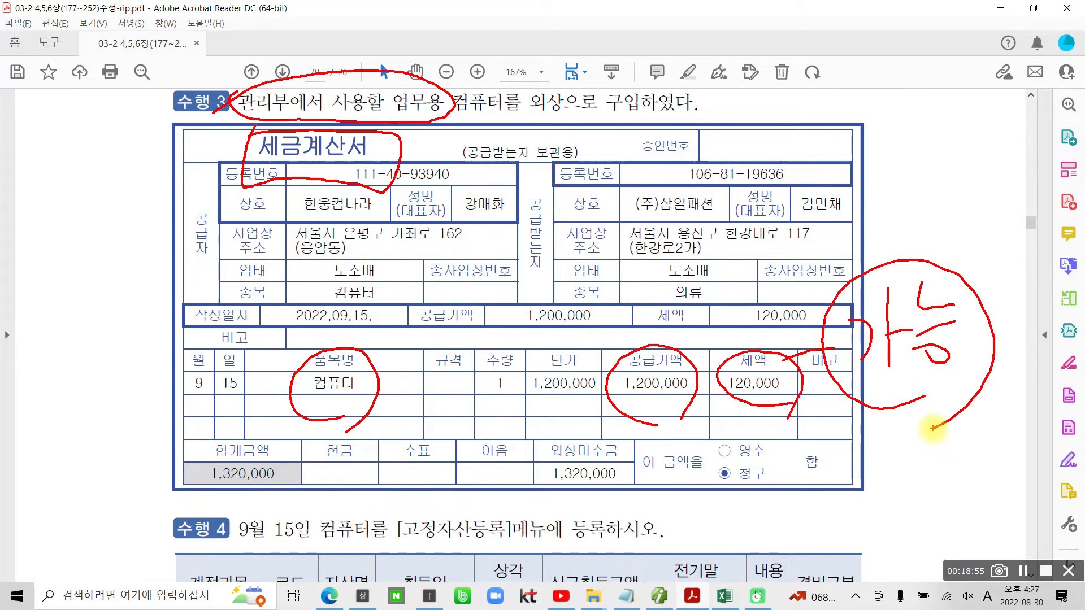
mouse_move(66, 132)
mouse_down()
mouse_move(51, 170)
mouse_move(57, 240)
mouse_up()
drag(68, 169, 108, 167)
drag(125, 129, 131, 241)
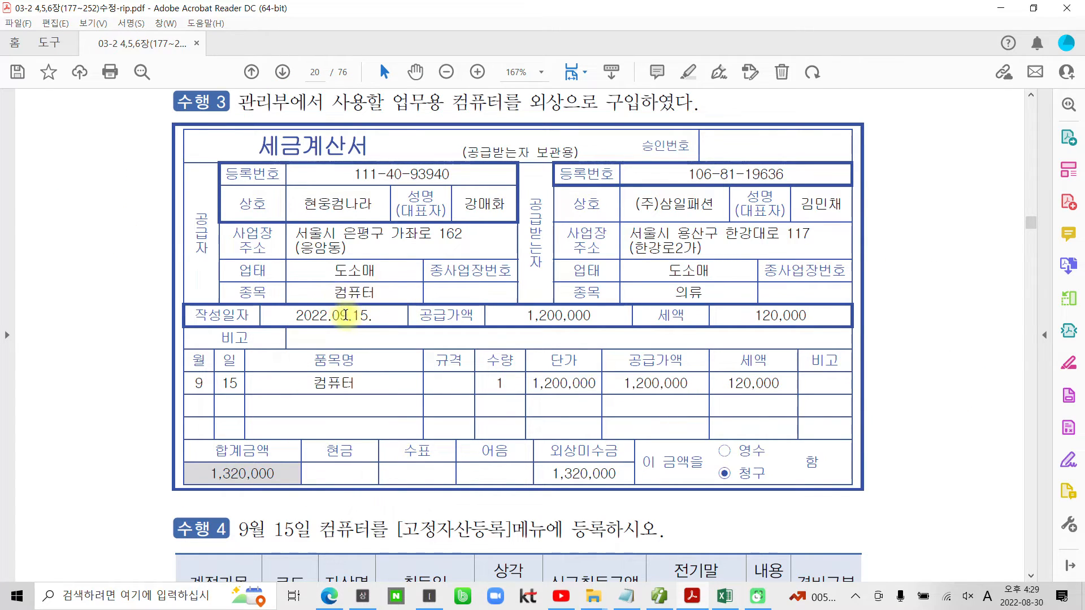
drag(373, 317, 312, 317)
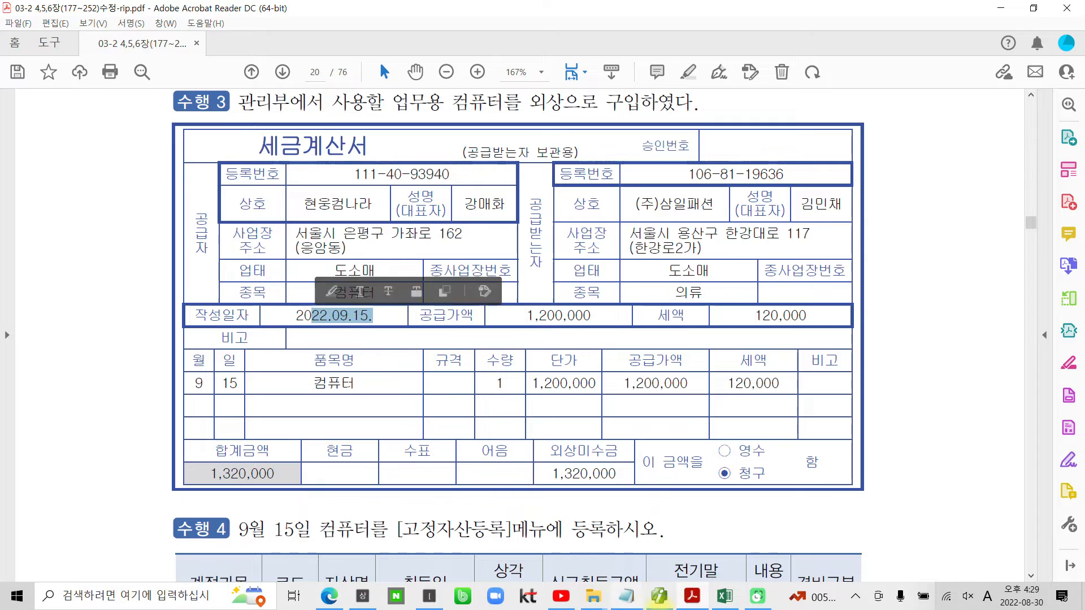
- Start a new 과세 purchase row dated September 15 in 매입매출전표입력
click(661, 598)
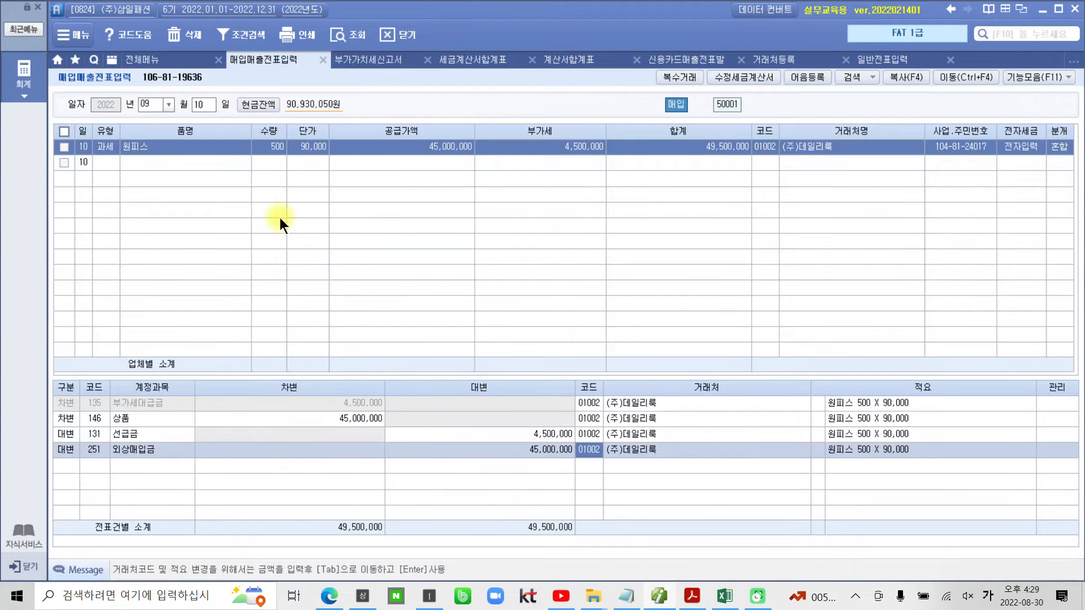
click(205, 104)
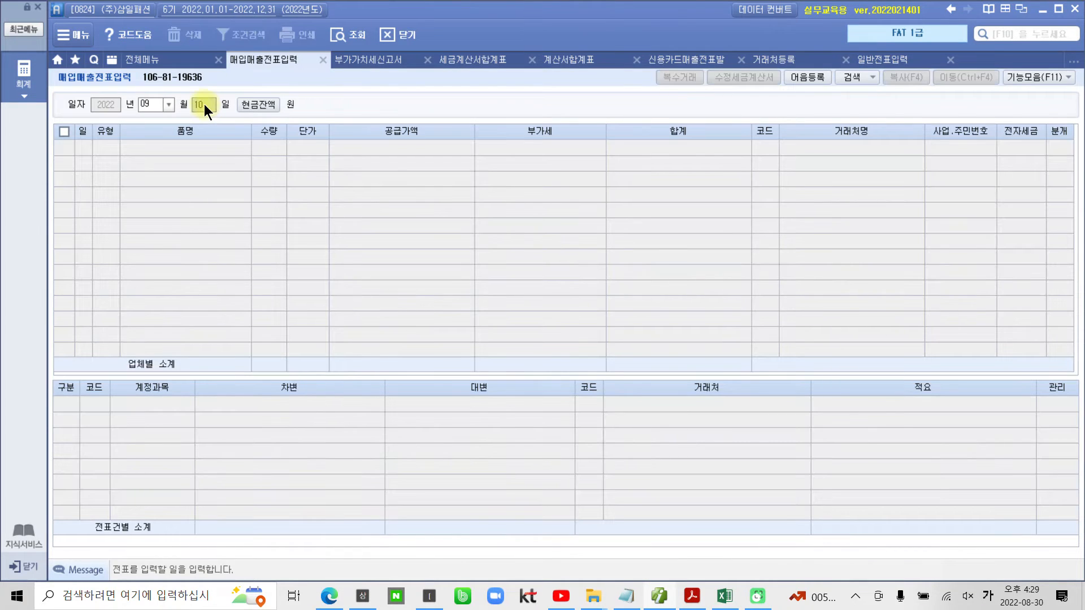
text(15)
key(Return)
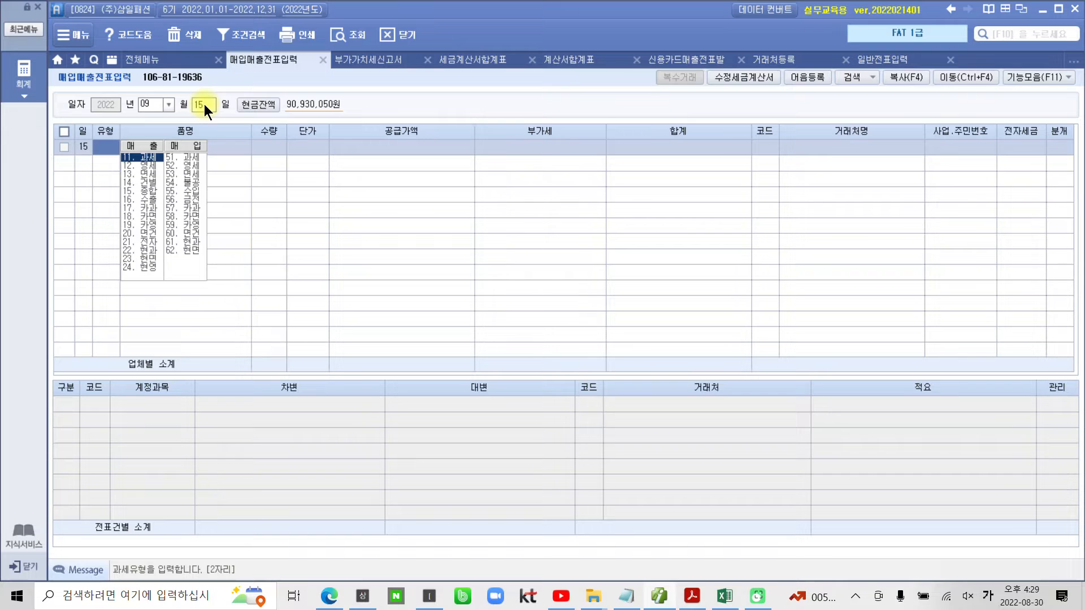
key(Return)
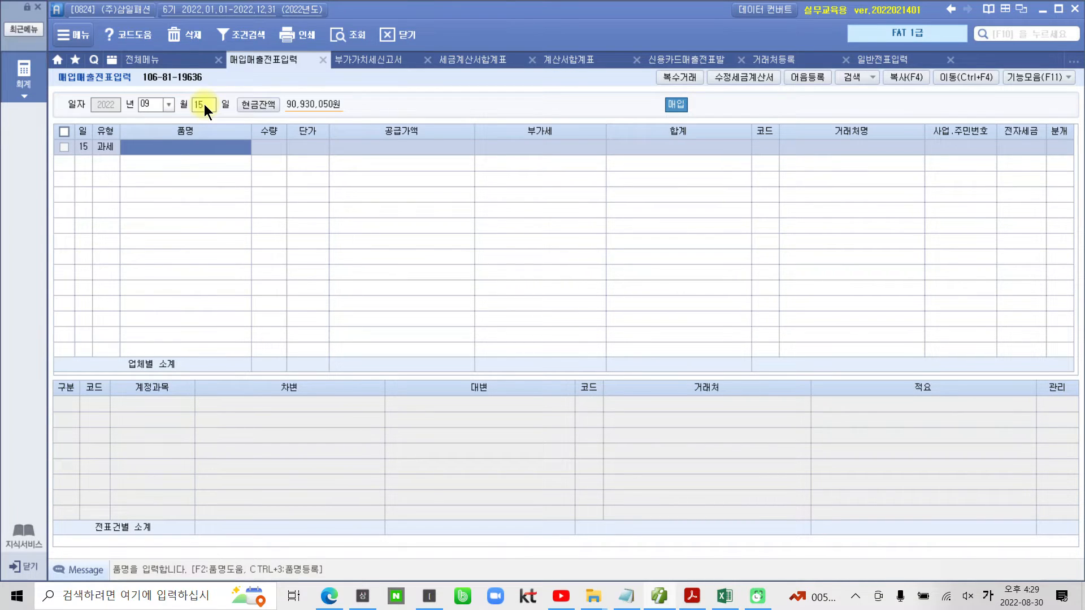
- Enter item 컴퓨터, quantity 1 at 1,200,000, accepting the 120,000 VAT
text(컴퓨터)
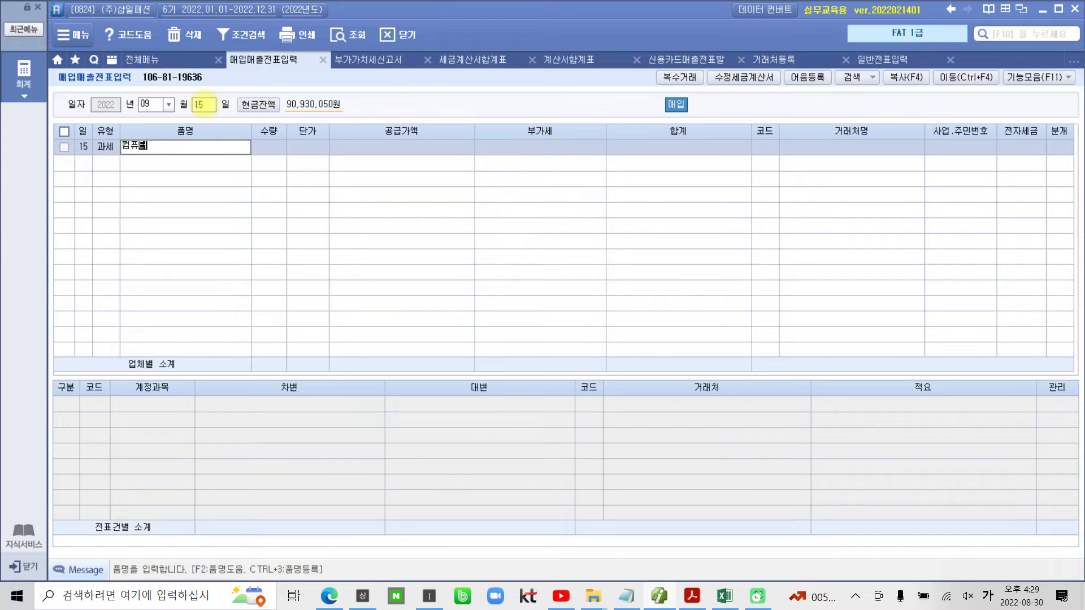
key(Return)
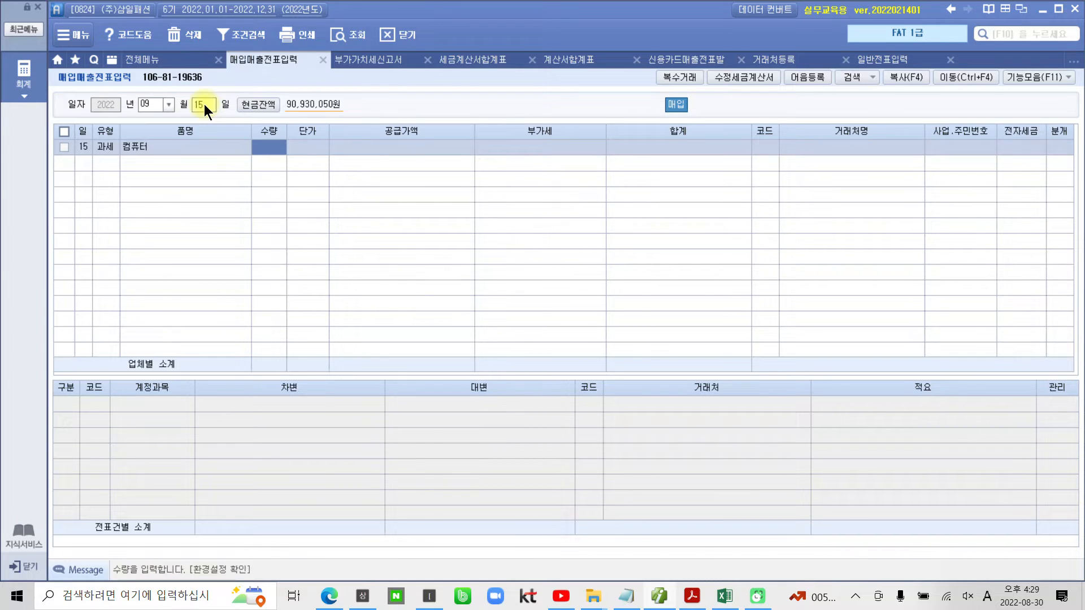
text(1)
key(Return)
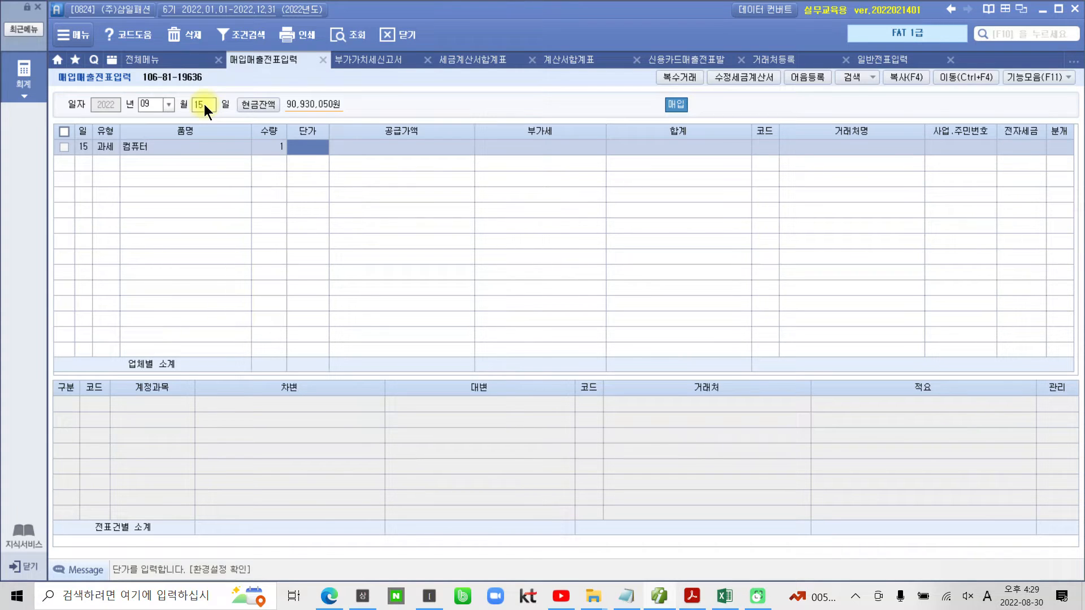
text(1200000)
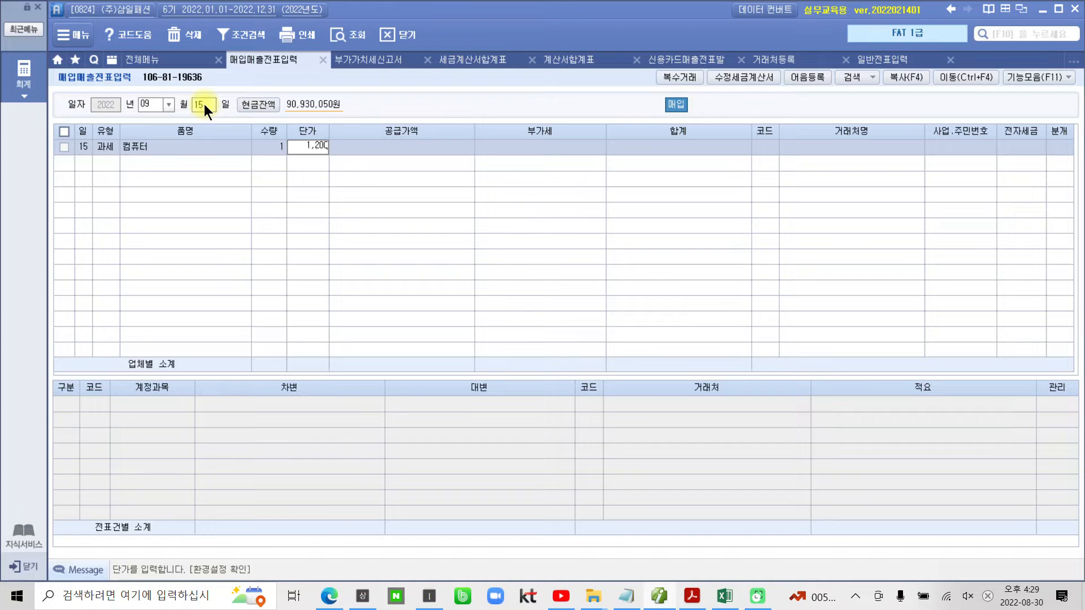
key(Return)
key(Return)
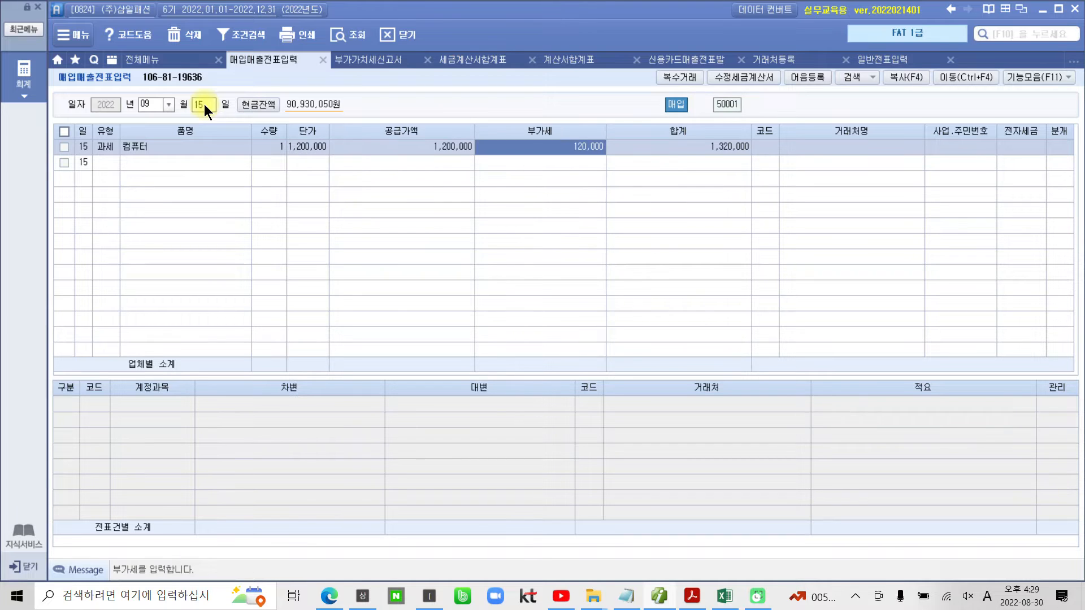
key(Return)
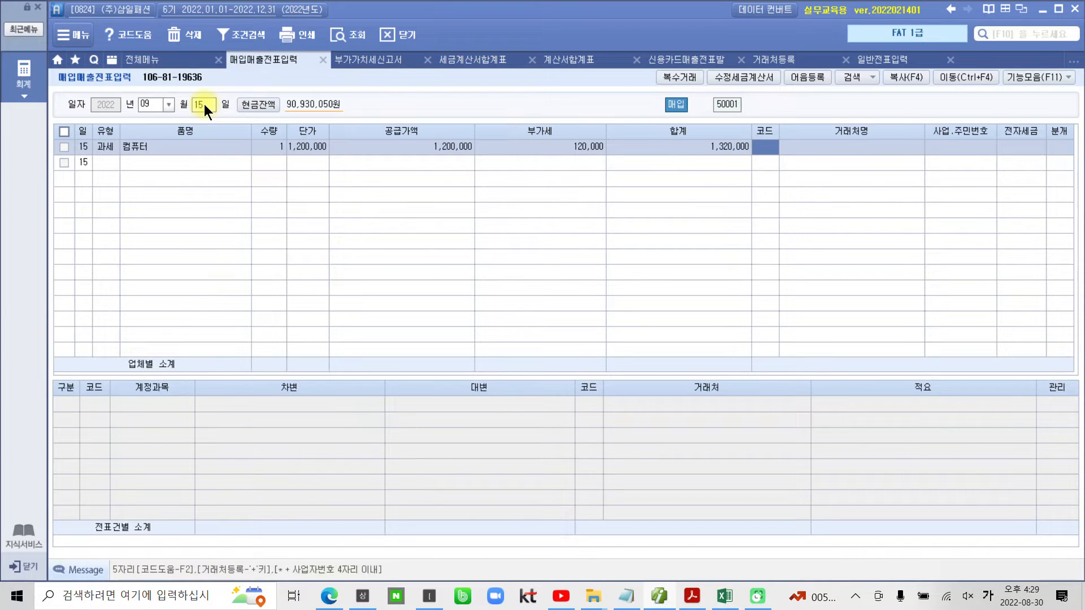
- Set the supplier to 02002 현웅컴나라 and bring the invoice PDF back up
text(현웅)
key(Return)
key(Return)
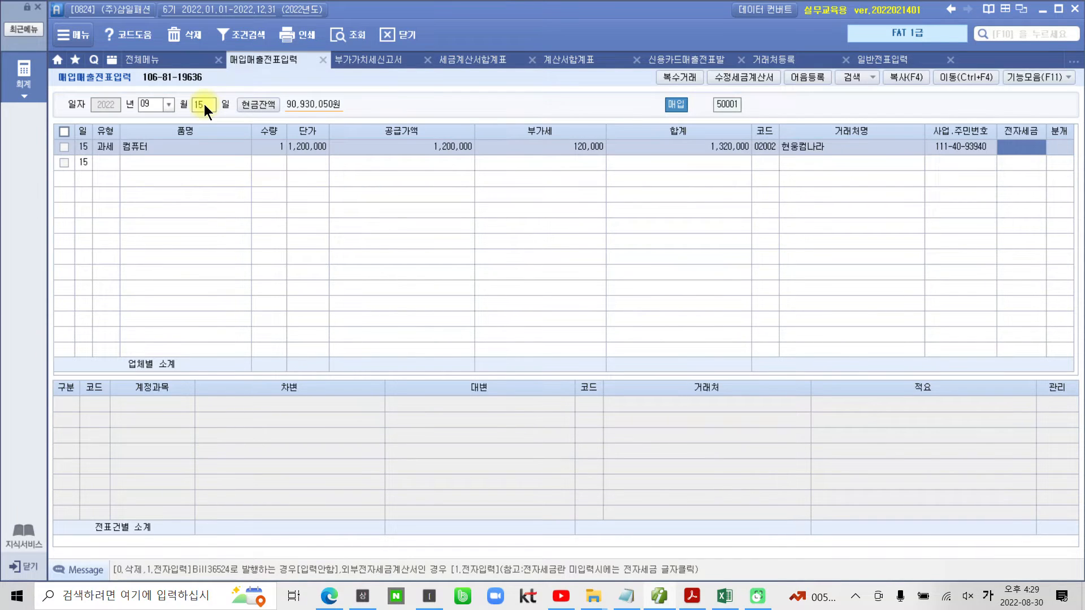
key(Return)
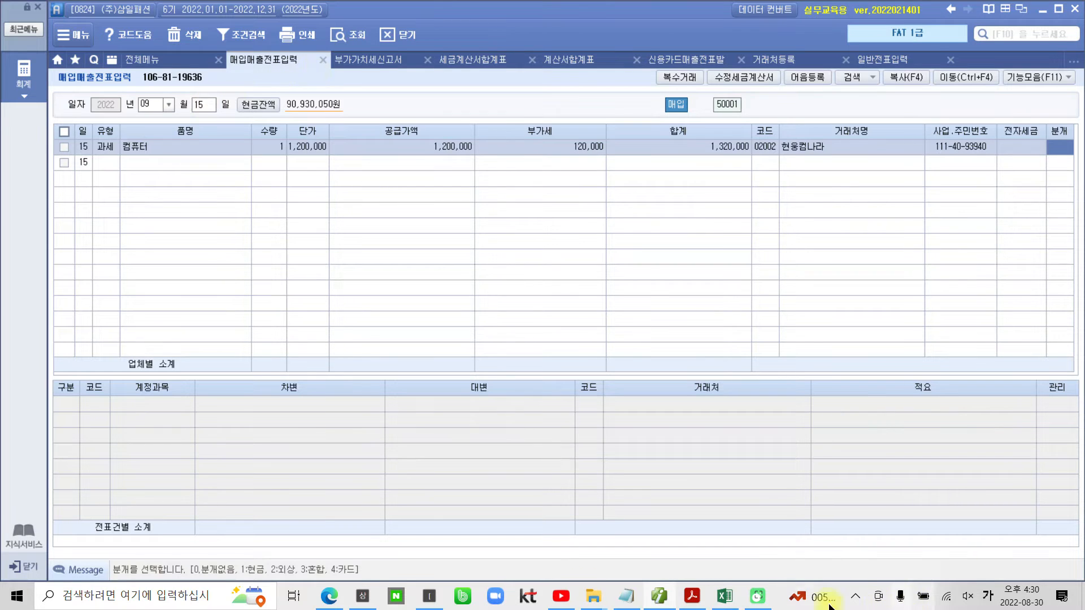
click(687, 599)
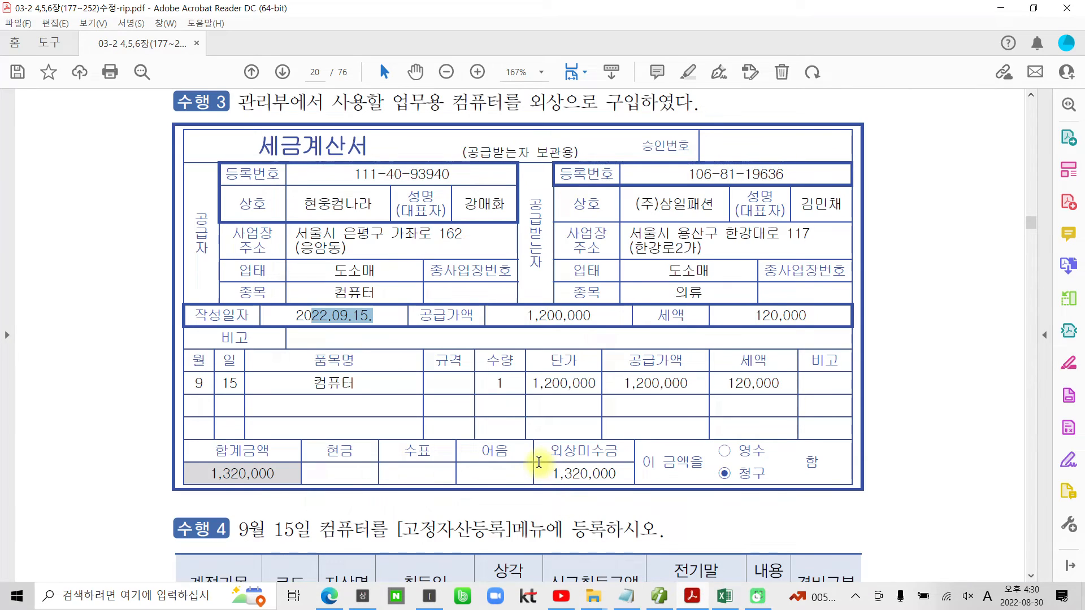
- Confirm the invoice's 외상미수금 box shows 1,320,000, then return to Smart A
mouse_move(535, 441)
mouse_down()
mouse_move(582, 477)
mouse_move(624, 488)
mouse_up()
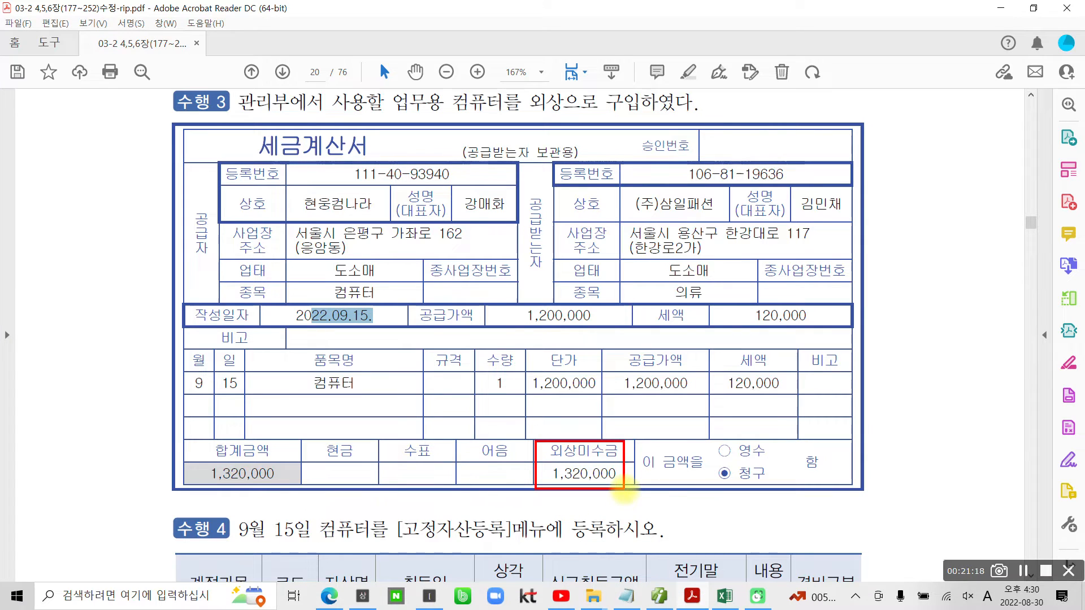
click(693, 597)
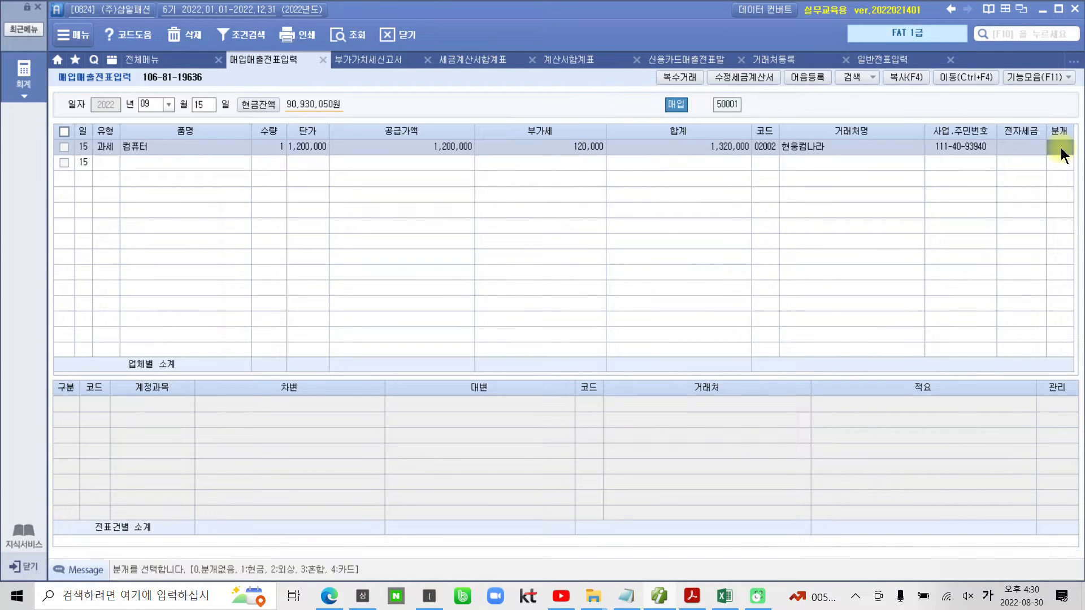
- Enter journal type 2 (외상), producing a 251 외상매입금 1,320,000 credit against 부가세대급금 and 상품 debits
text(2)
click(120, 403)
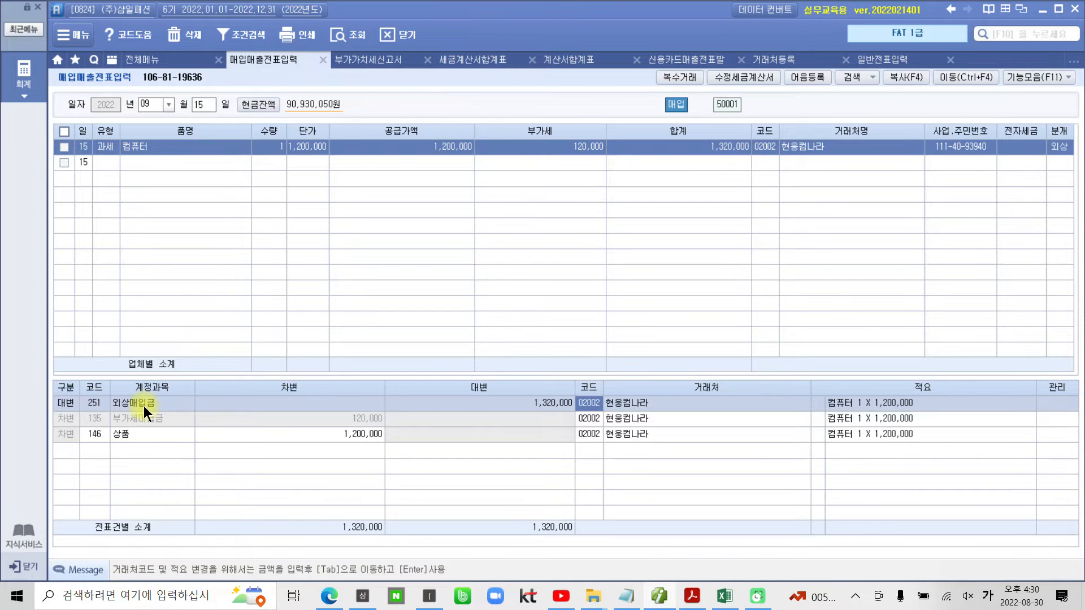
click(95, 401)
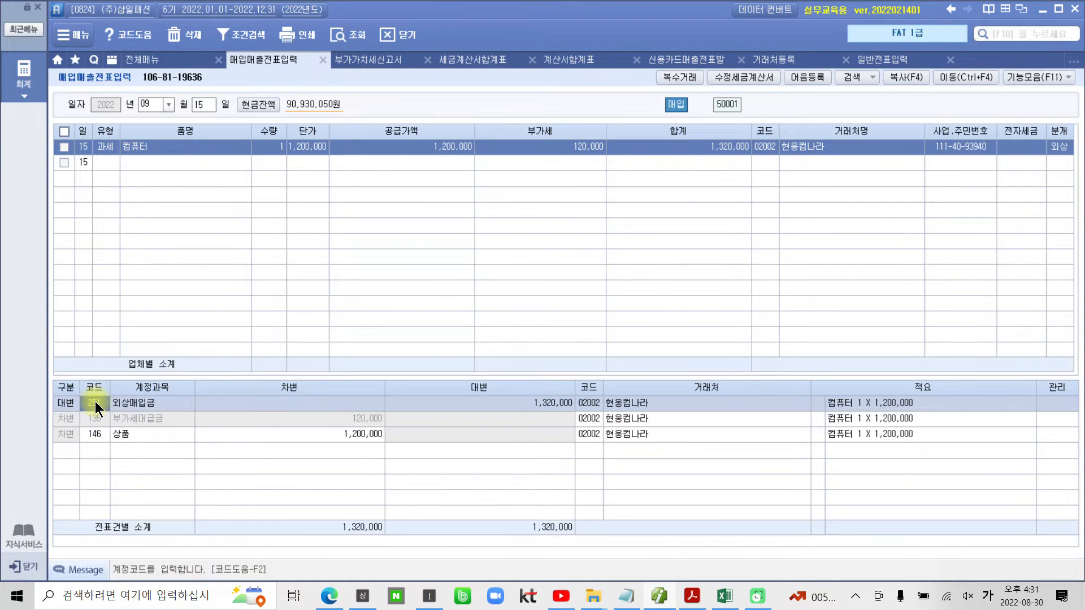
click(111, 398)
click(94, 405)
mouse_move(1042, 125)
mouse_down()
mouse_move(1066, 152)
mouse_move(1062, 177)
mouse_up()
mouse_move(1050, 190)
mouse_down()
mouse_move(381, 285)
mouse_move(100, 402)
mouse_up()
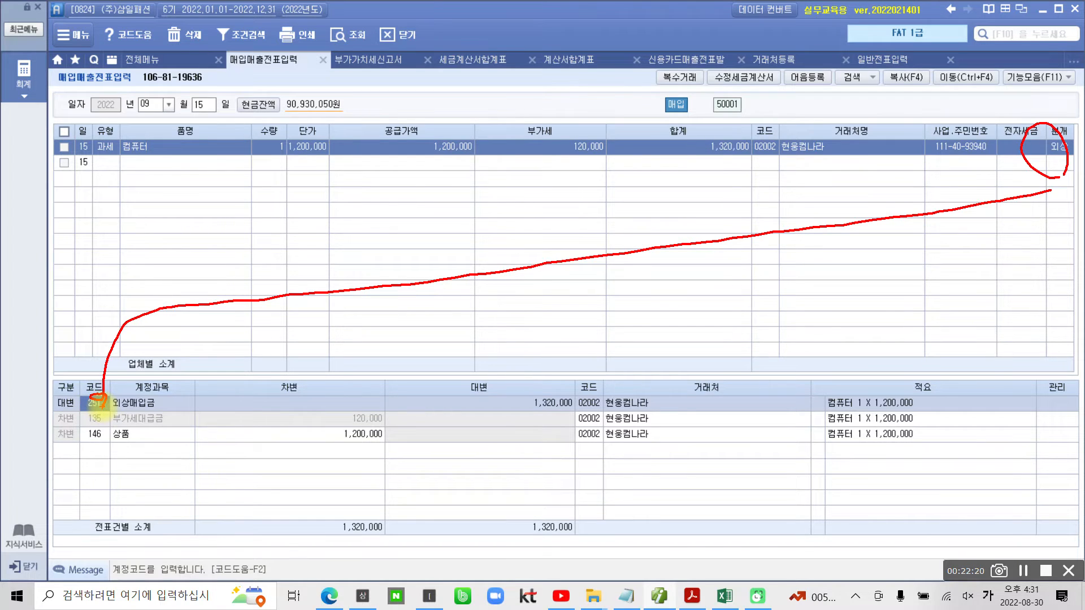
key(Escape)
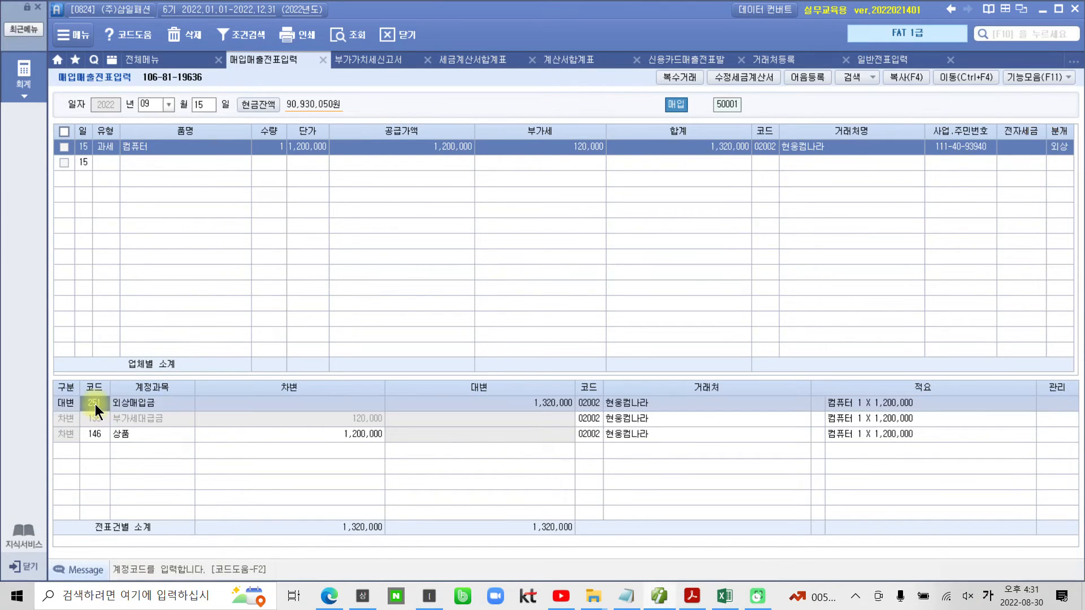
click(1050, 147)
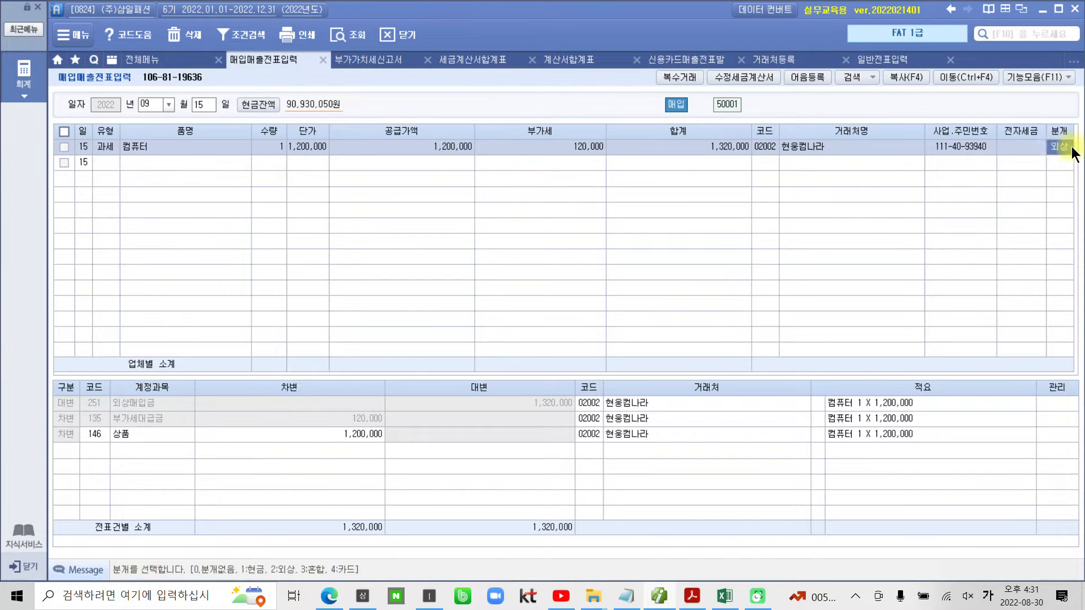
- Change the journal type to 3 (혼합), leaving only the 부가세대급금 120,000 debit line
text(3)
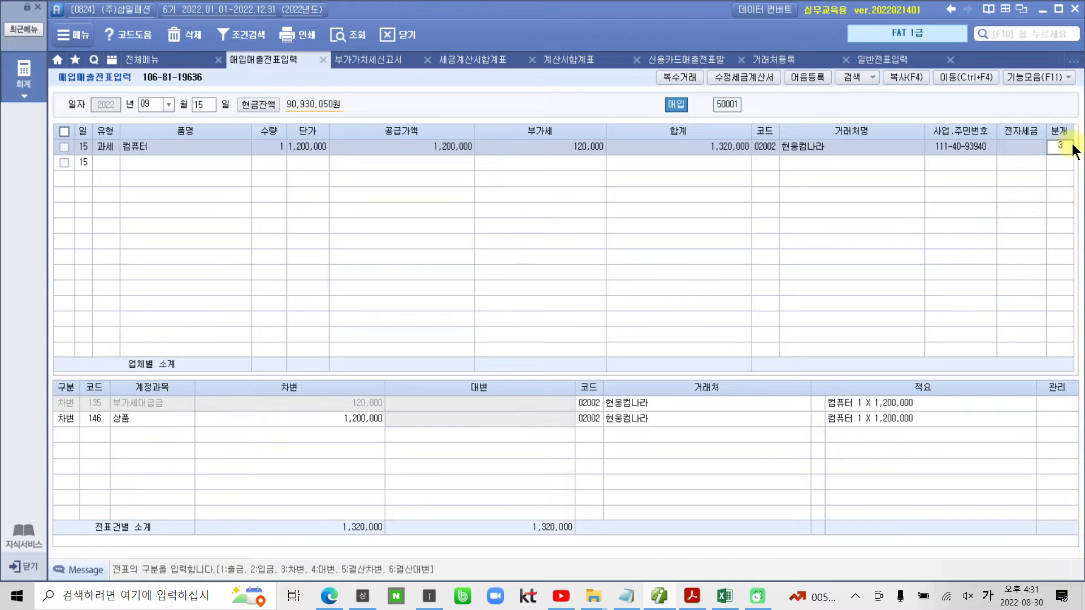
key(Return)
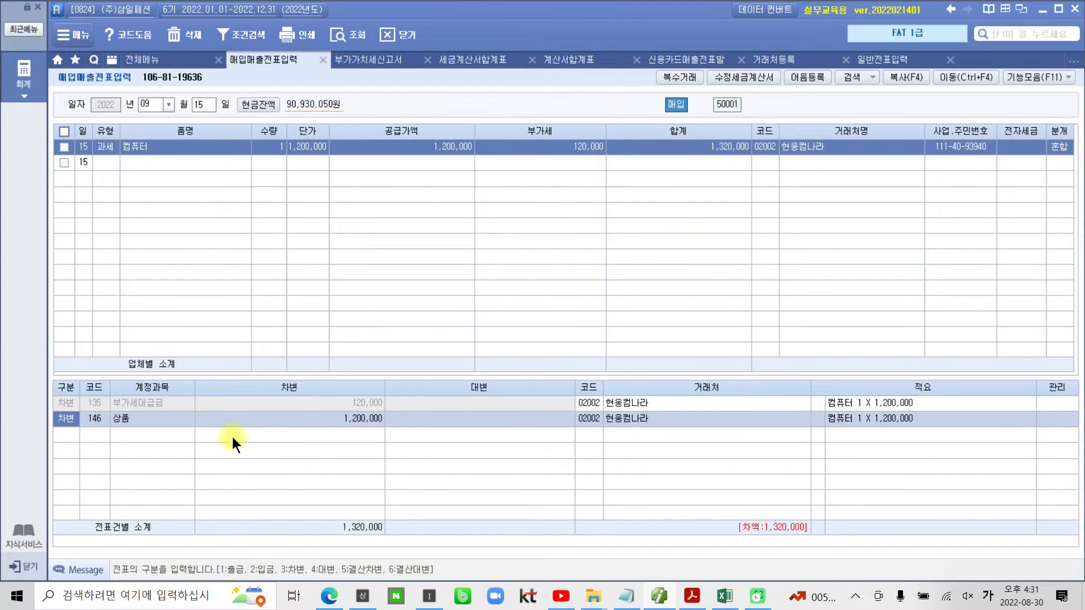
click(69, 406)
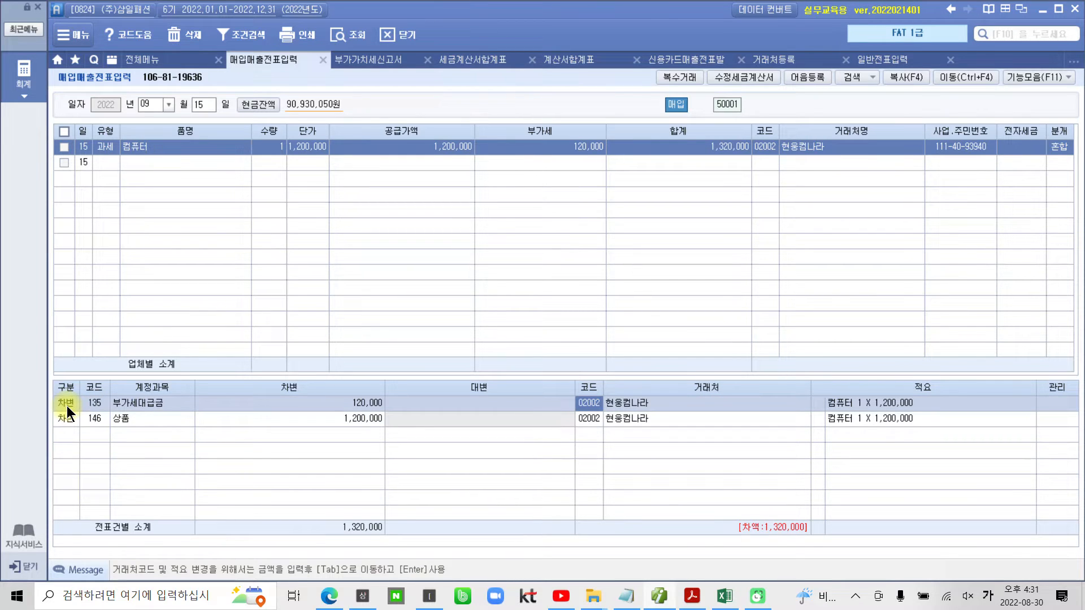
drag(330, 395, 398, 410)
- Review the remaining debit lines and select the 상품 account code to replace
mouse_move(590, 164)
mouse_down()
mouse_move(386, 391)
mouse_move(402, 392)
mouse_move(384, 370)
mouse_up()
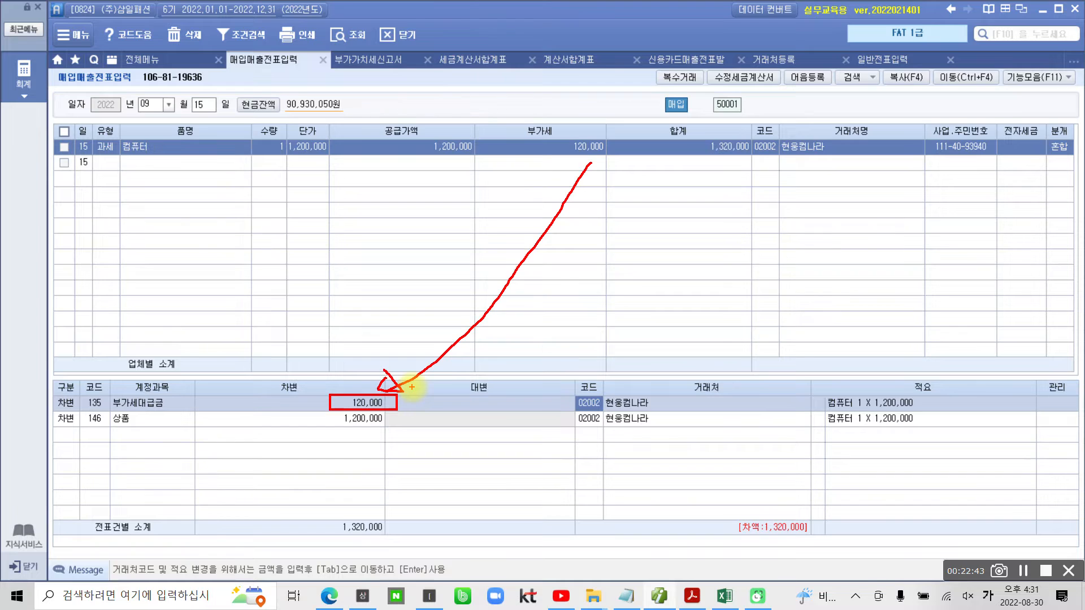
drag(590, 164, 612, 157)
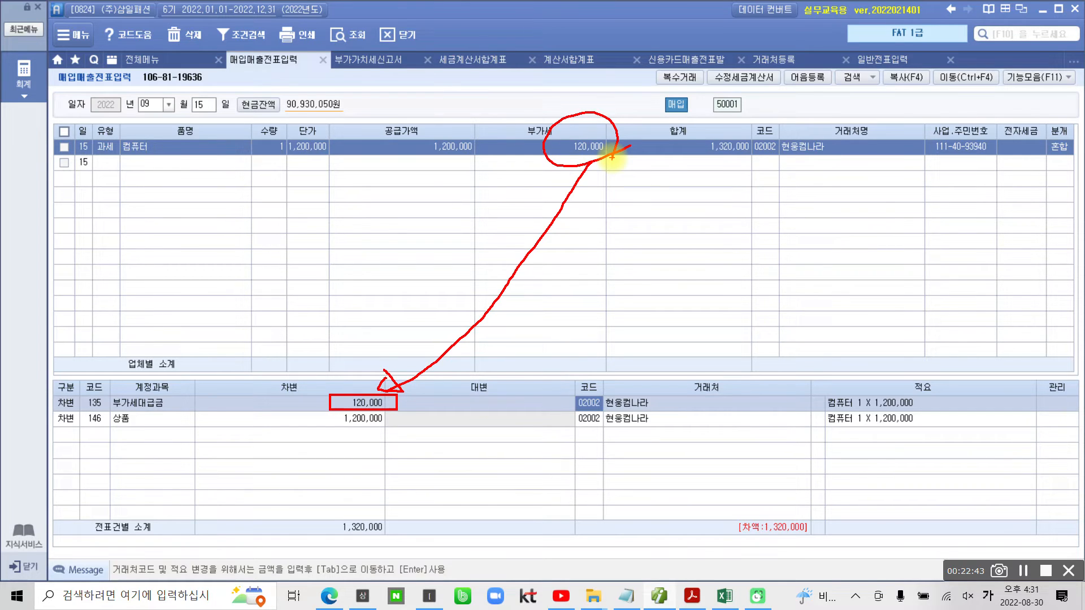
drag(99, 438, 214, 439)
mouse_move(359, 442)
mouse_down()
mouse_move(337, 430)
mouse_move(380, 447)
mouse_up()
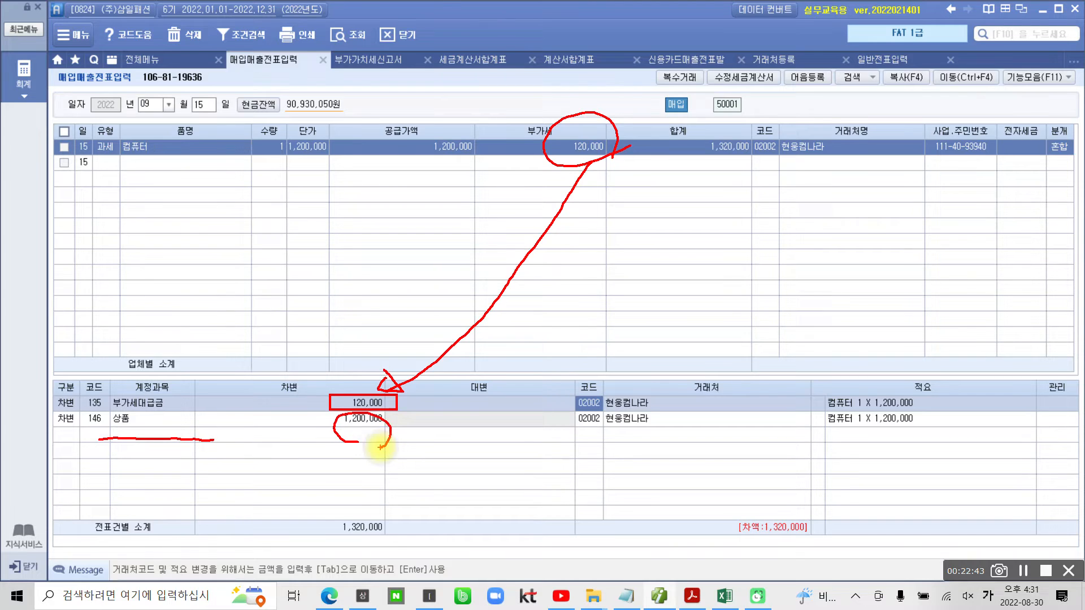
mouse_move(420, 176)
mouse_down()
mouse_move(286, 376)
mouse_move(313, 423)
mouse_up()
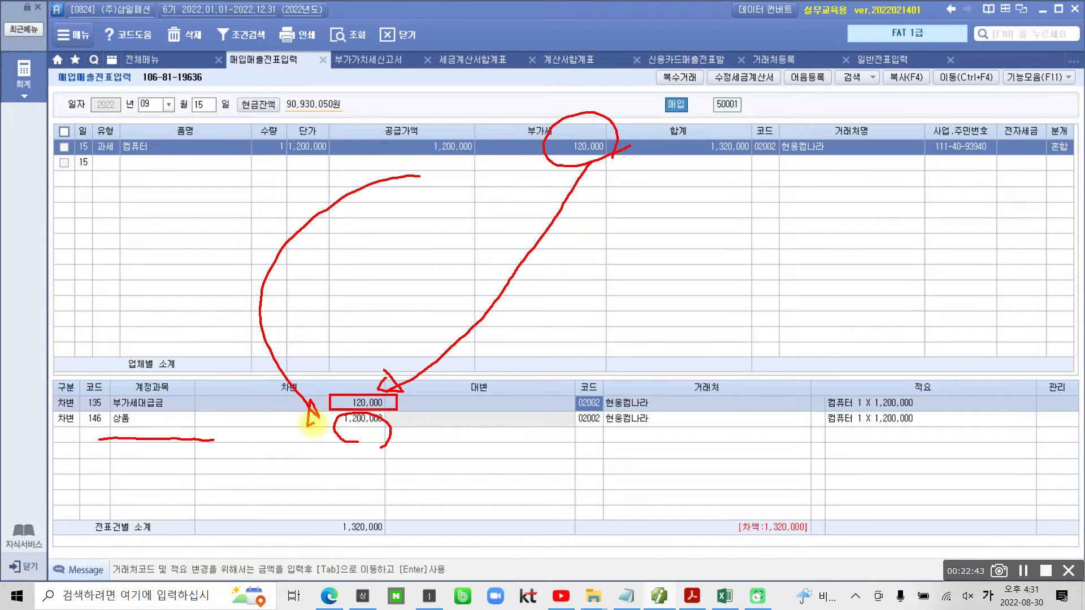
drag(129, 421, 139, 444)
mouse_move(113, 185)
mouse_down()
mouse_move(164, 158)
mouse_move(120, 192)
mouse_up()
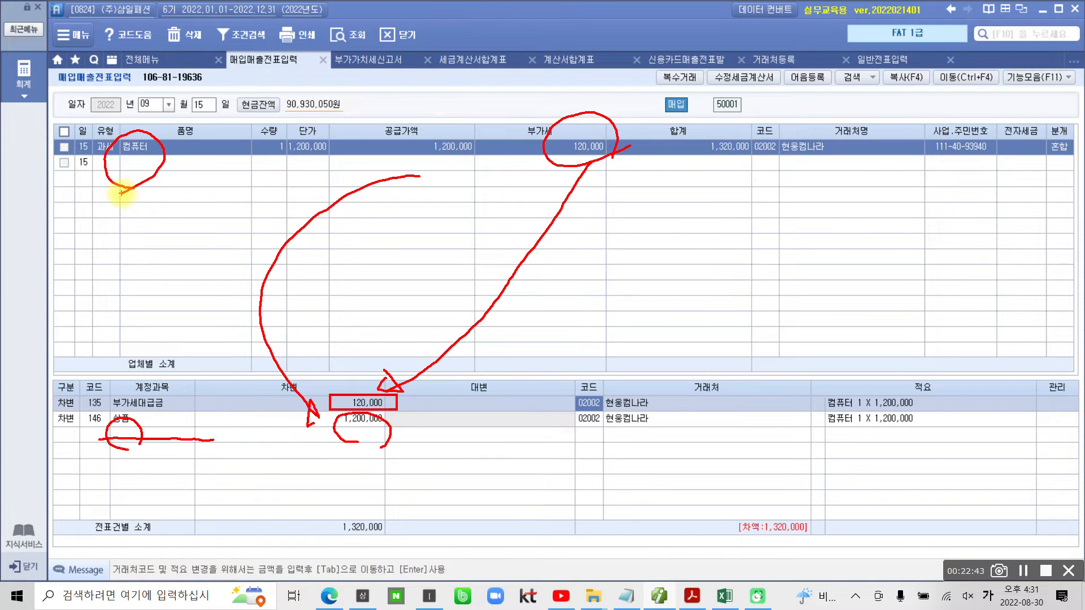
mouse_move(104, 417)
mouse_down()
mouse_move(85, 444)
mouse_move(97, 430)
mouse_up()
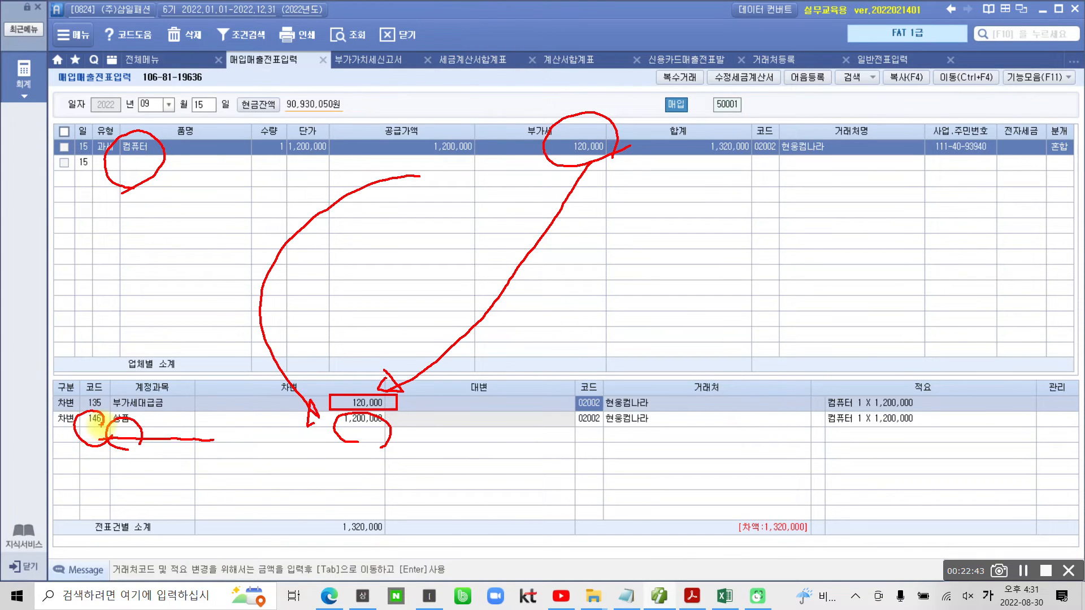
click(95, 420)
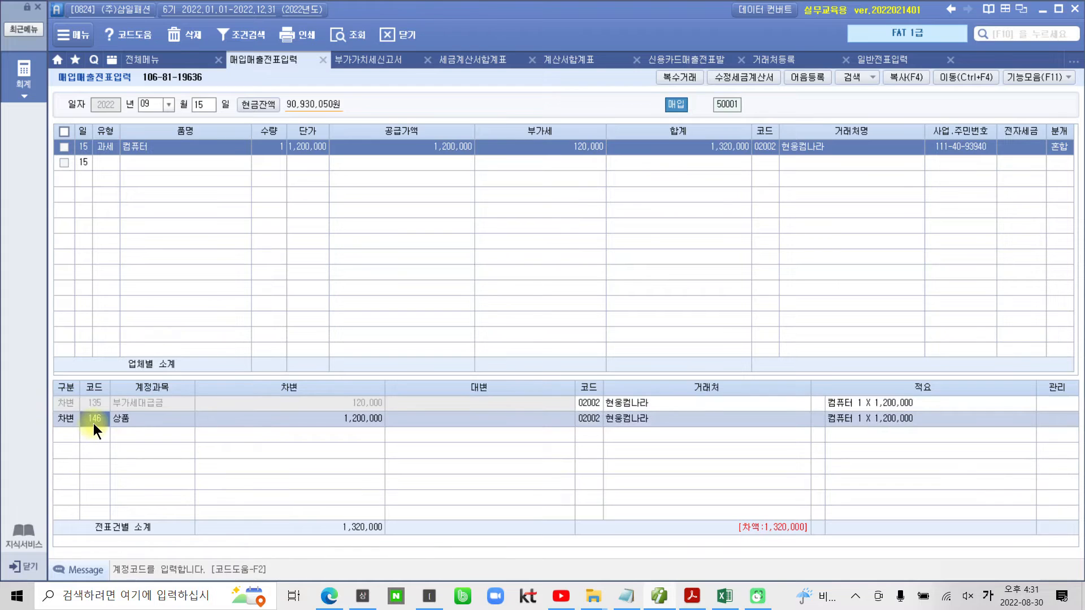
- Replace debit account 146 상품 with 212 비품, keeping 1,200,000
text(212)
key(Return)
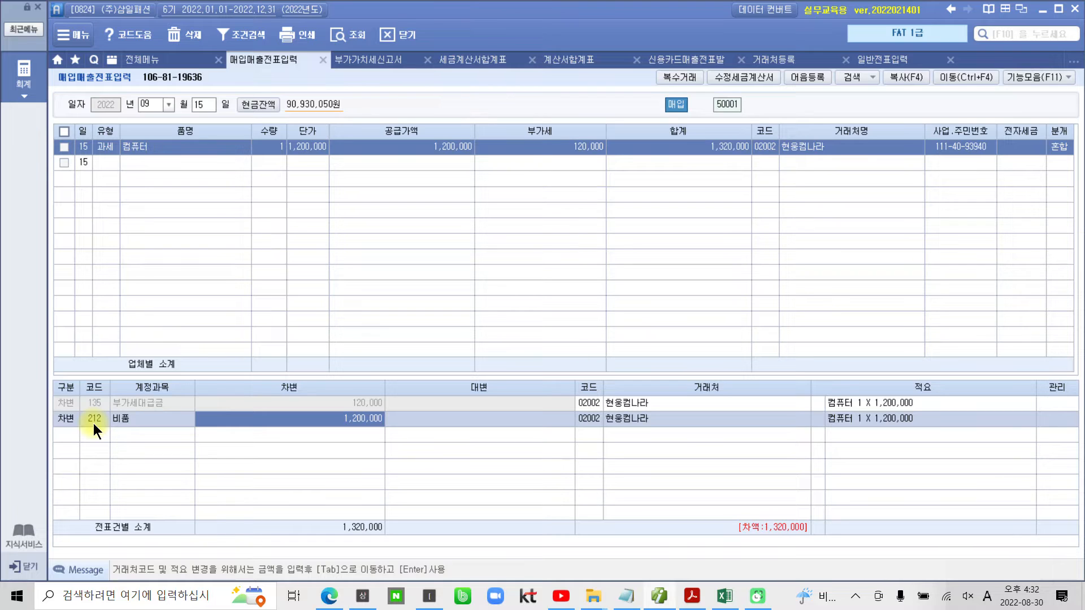
key(Return)
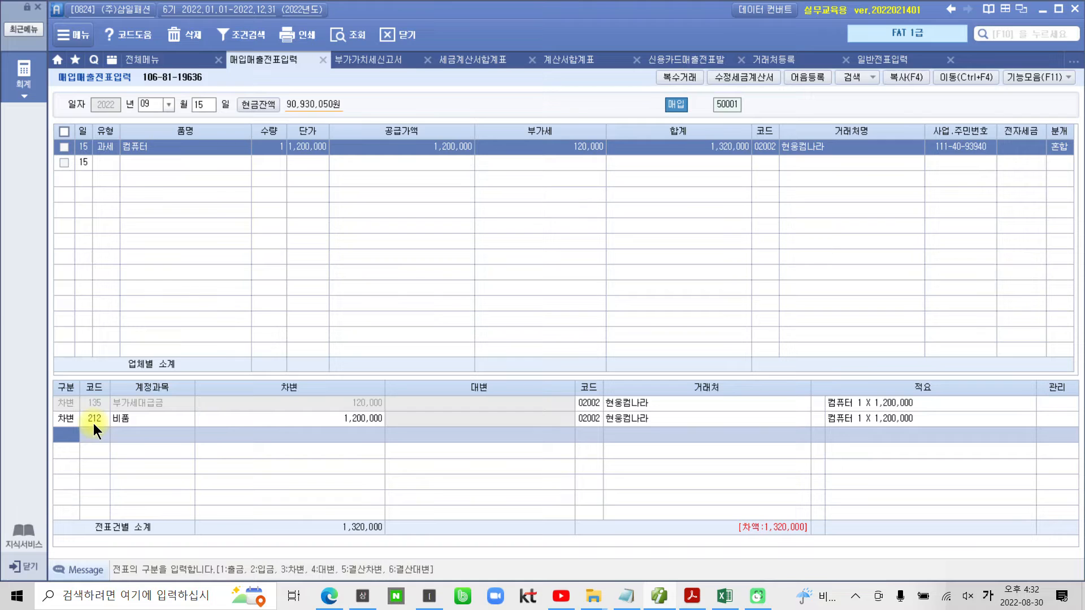
- Add a credit line to 253 미지급금 for 1,320,000, balancing both sides
key(4)
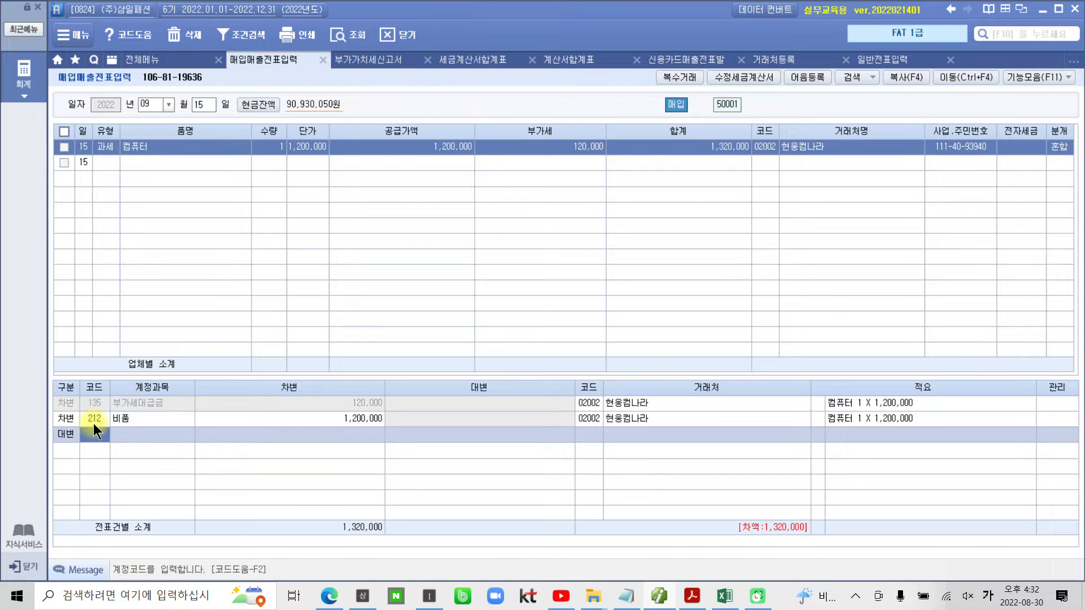
key(Return)
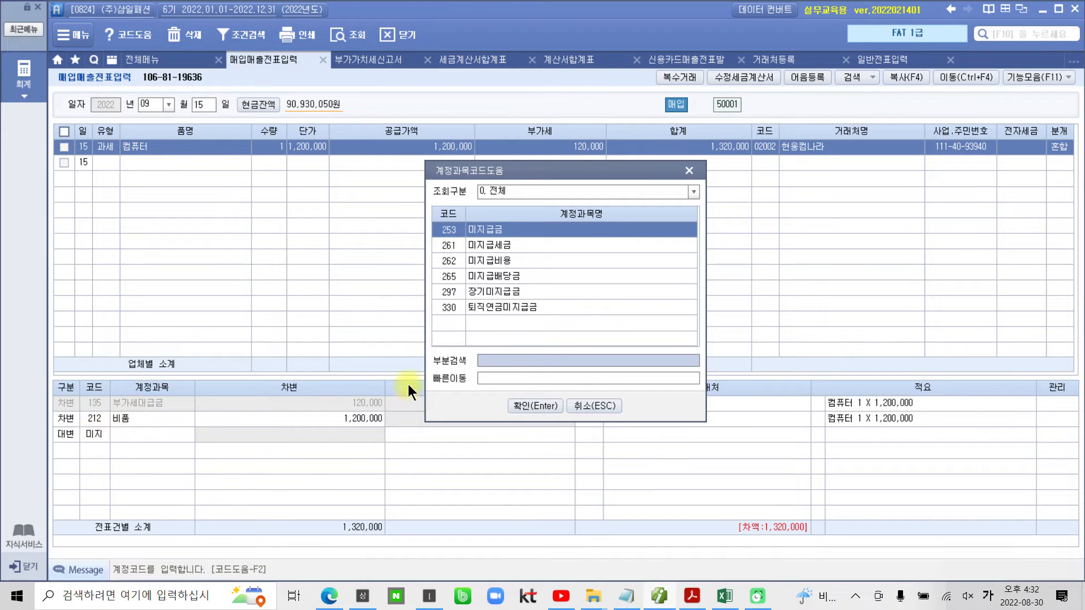
click(511, 403)
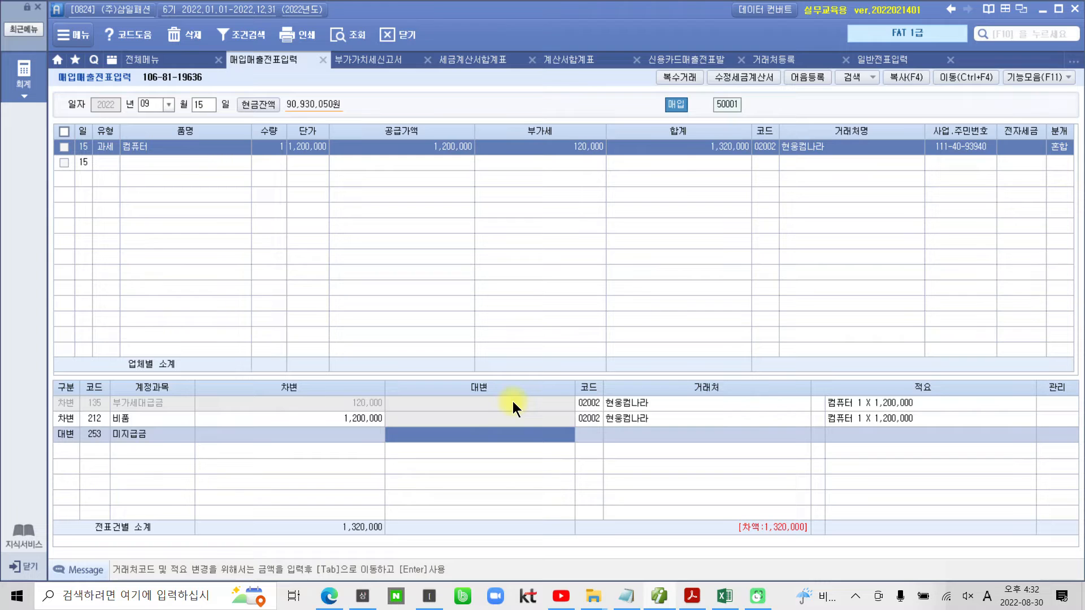
mouse_move(812, 545)
mouse_down()
mouse_move(706, 511)
mouse_move(807, 574)
mouse_up()
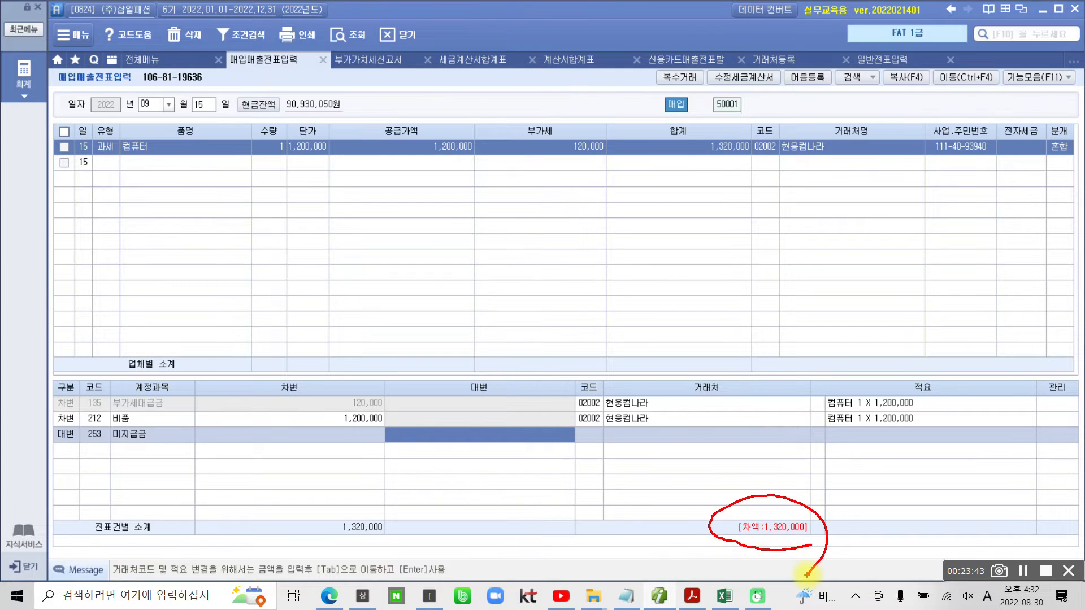
key(Escape)
text(1320000)
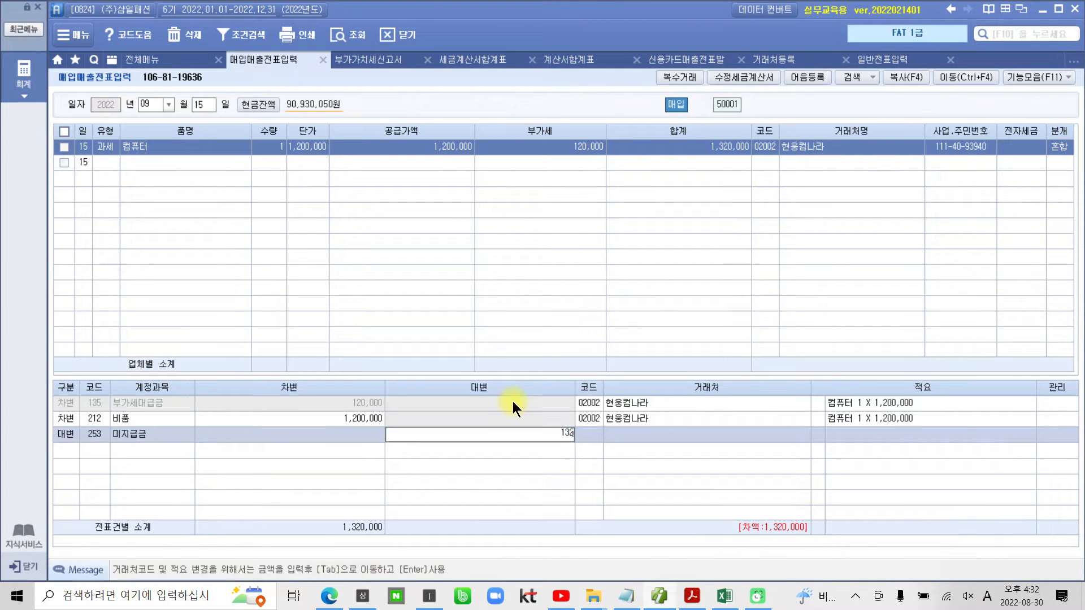
key(Tab)
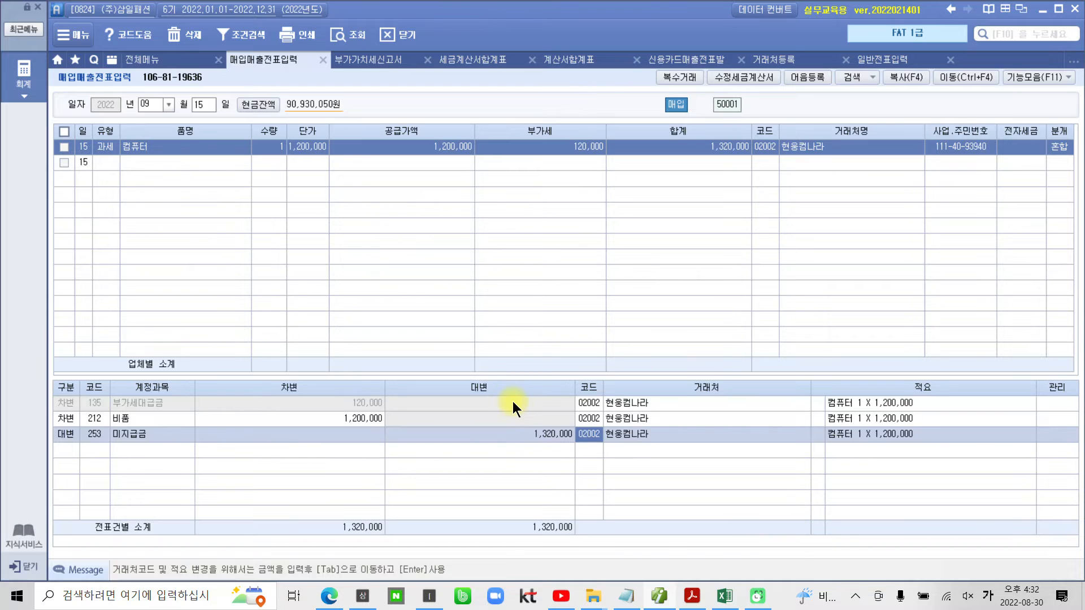
key(ctrl+2)
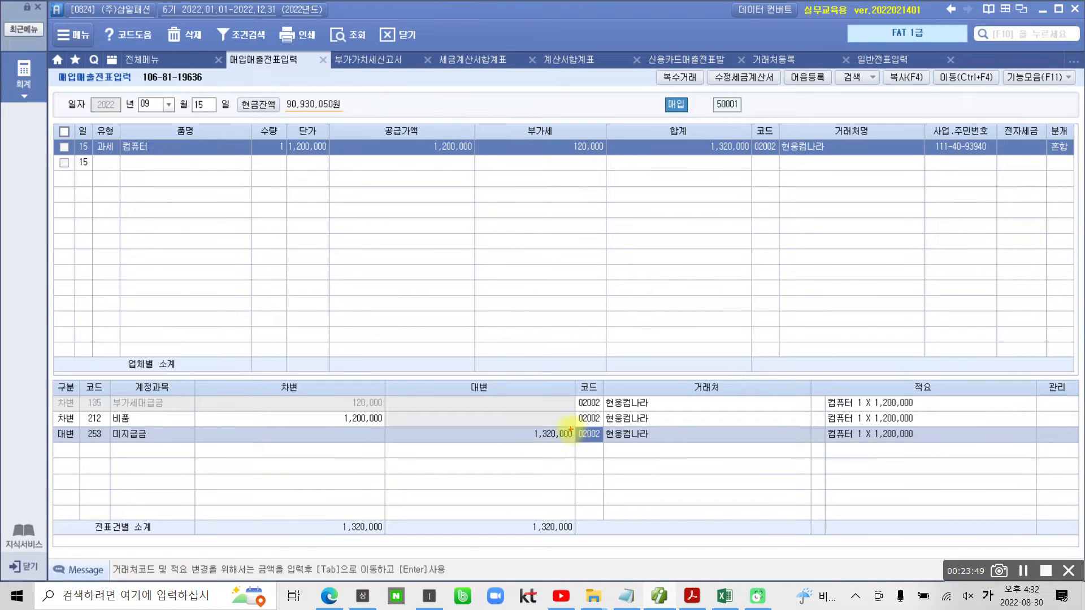
mouse_move(568, 426)
mouse_down()
mouse_move(676, 445)
mouse_move(739, 405)
mouse_up()
drag(306, 499, 391, 536)
mouse_move(496, 499)
mouse_down()
mouse_move(511, 528)
mouse_move(586, 543)
mouse_up()
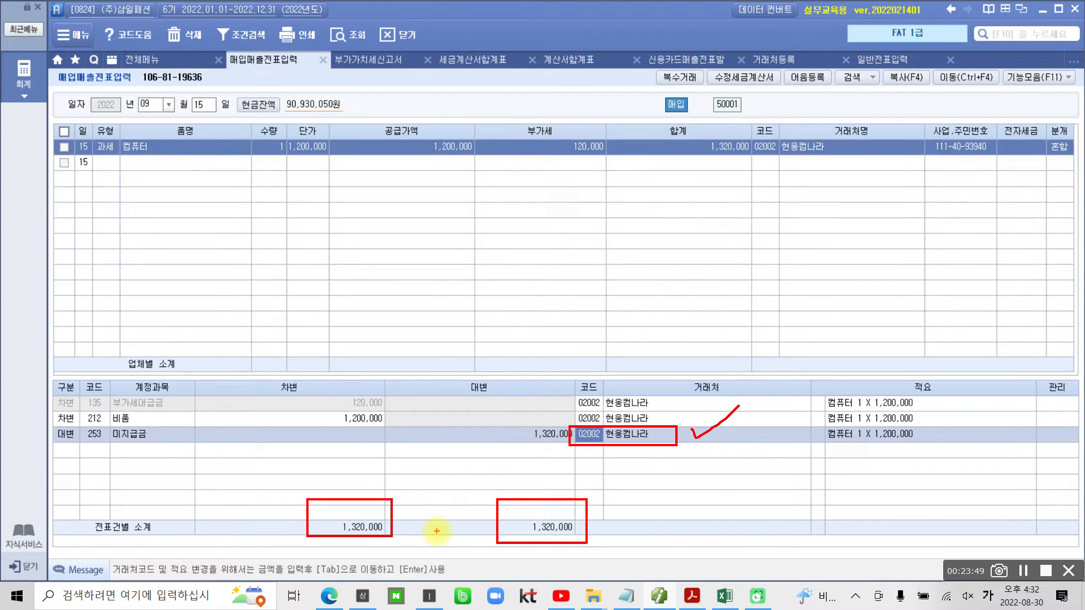
- Open the 세금계산서합계표 report from the full accounting menu
key(Escape)
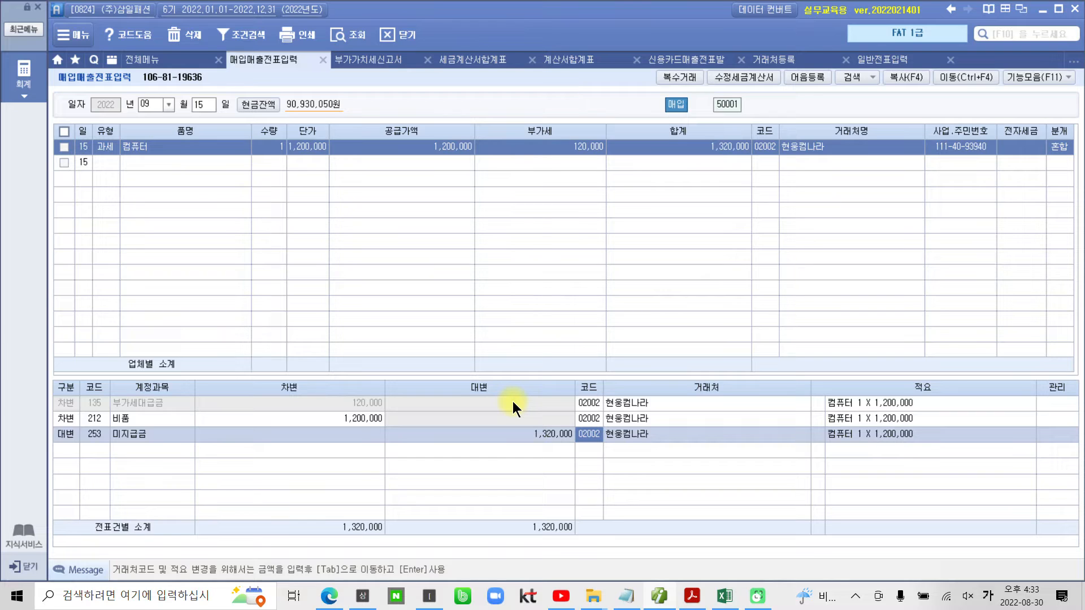
click(12, 71)
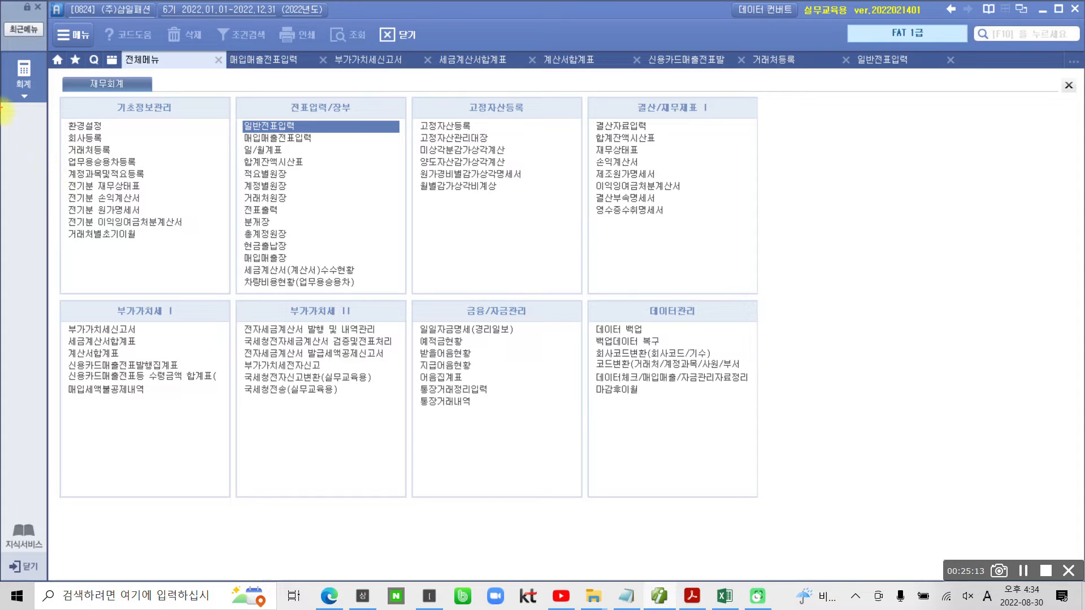
mouse_move(162, 351)
mouse_down()
mouse_move(63, 357)
mouse_move(150, 348)
mouse_up()
key(Escape)
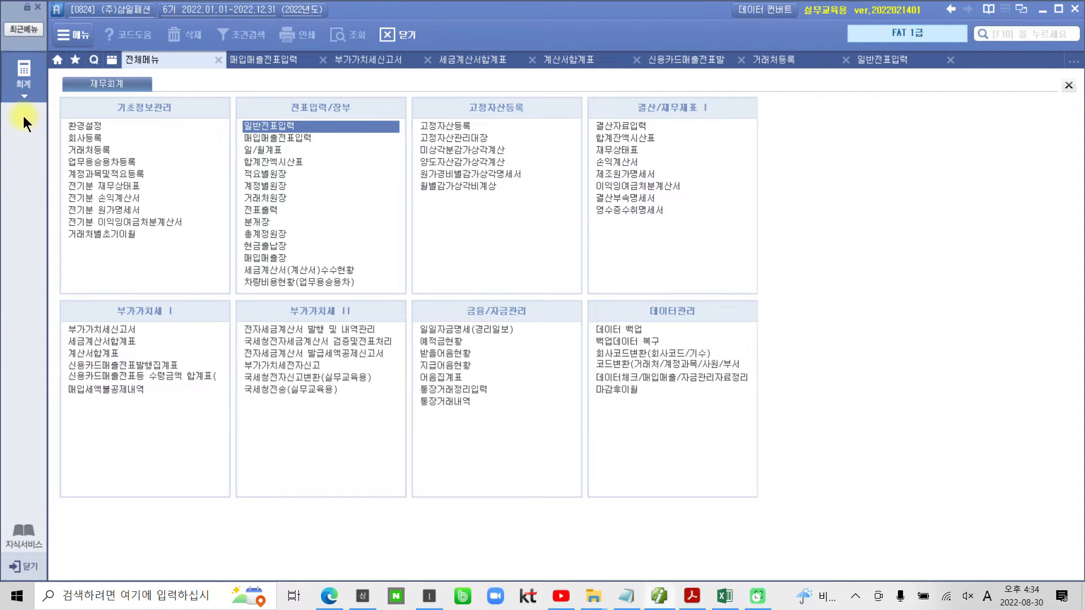
click(103, 344)
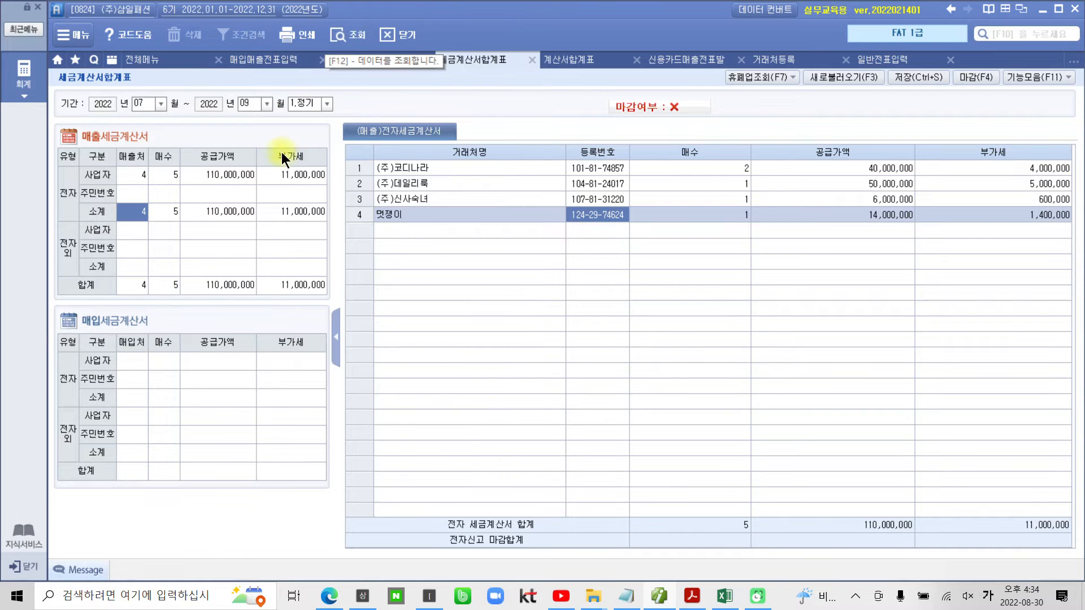
- Load the 07~09 1.정기 period and start a 새로불러오기 (F3) refresh
click(302, 104)
key(Return)
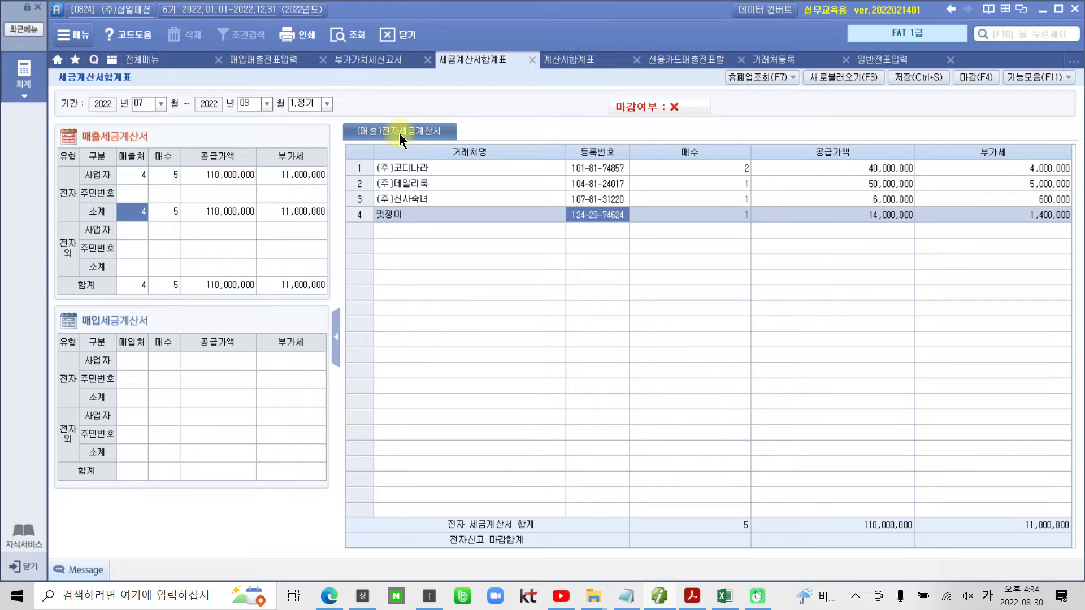
key(Return)
key(Return)
key(Return)
key(Return)
key(Return)
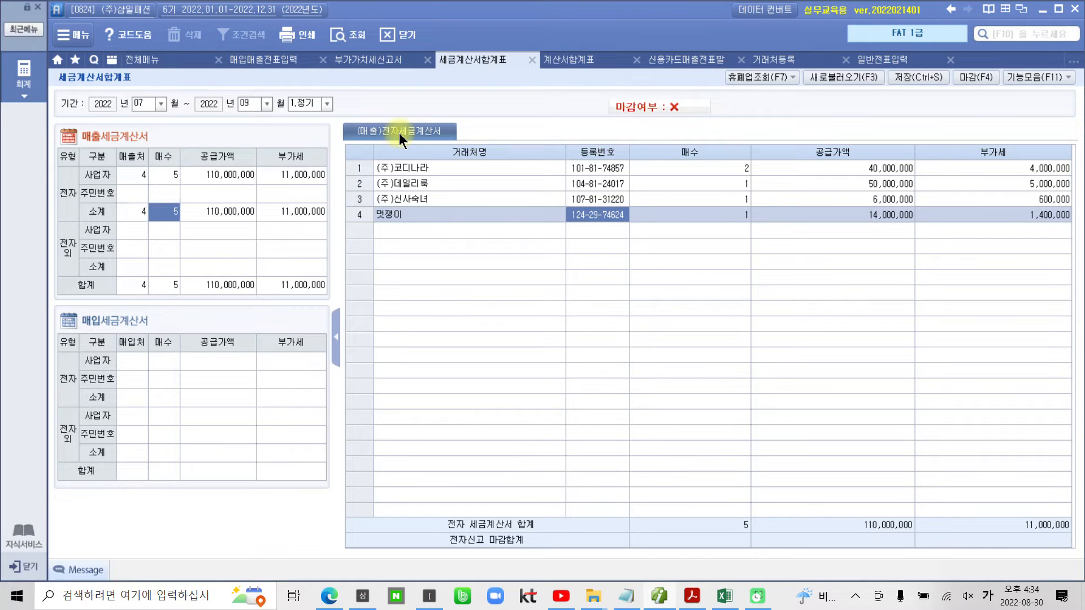
key(Return)
key(Return)
key(Return)
key(Return)
key(Return)
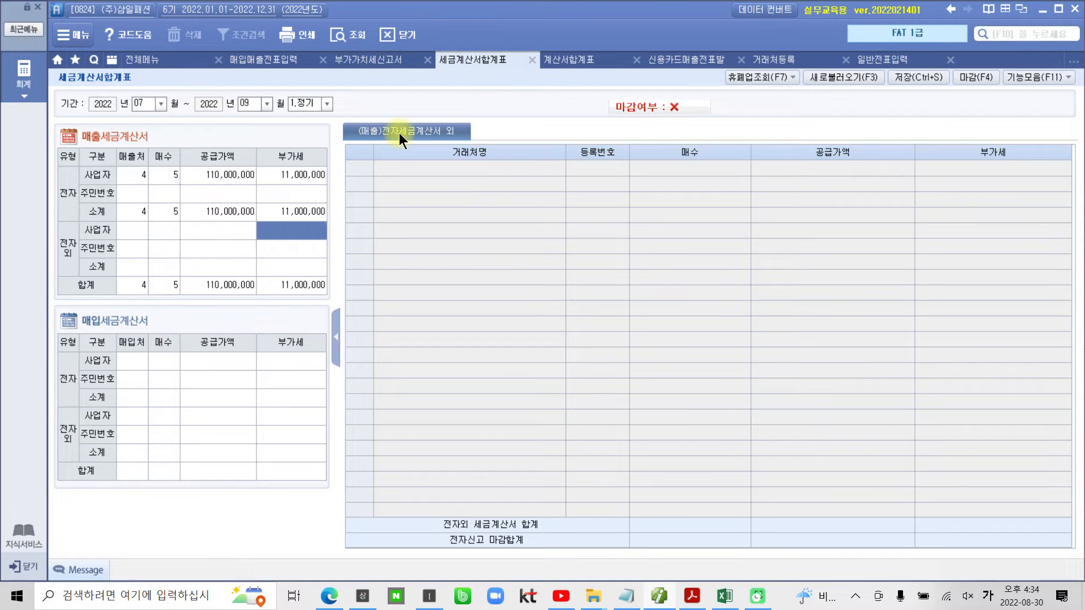
key(Return)
key(Return)
key(Return)
key(Return)
key(Return)
key(Return)
key(Return)
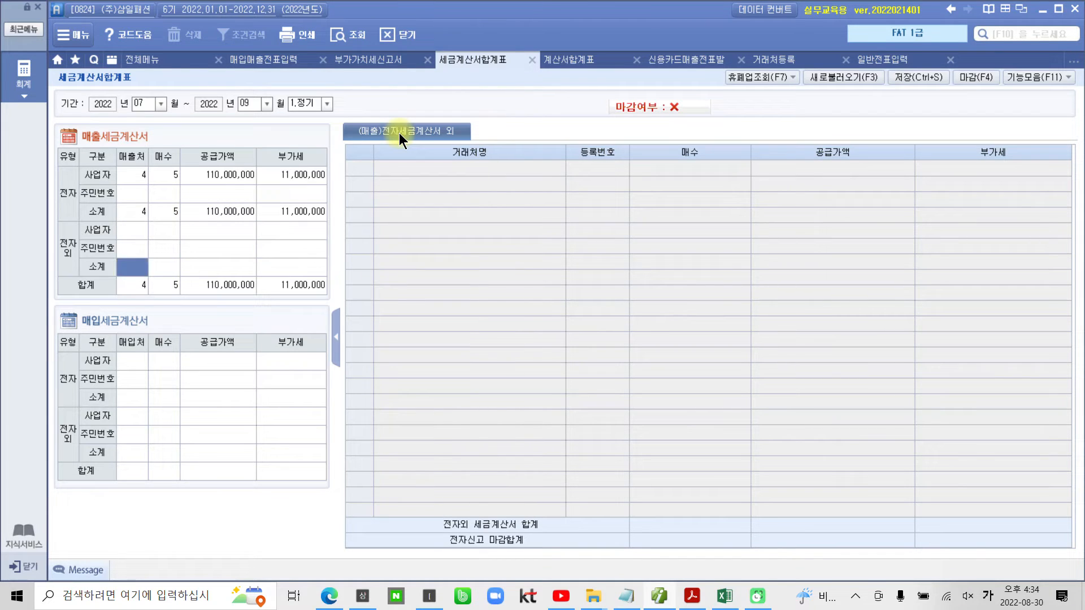
key(Return)
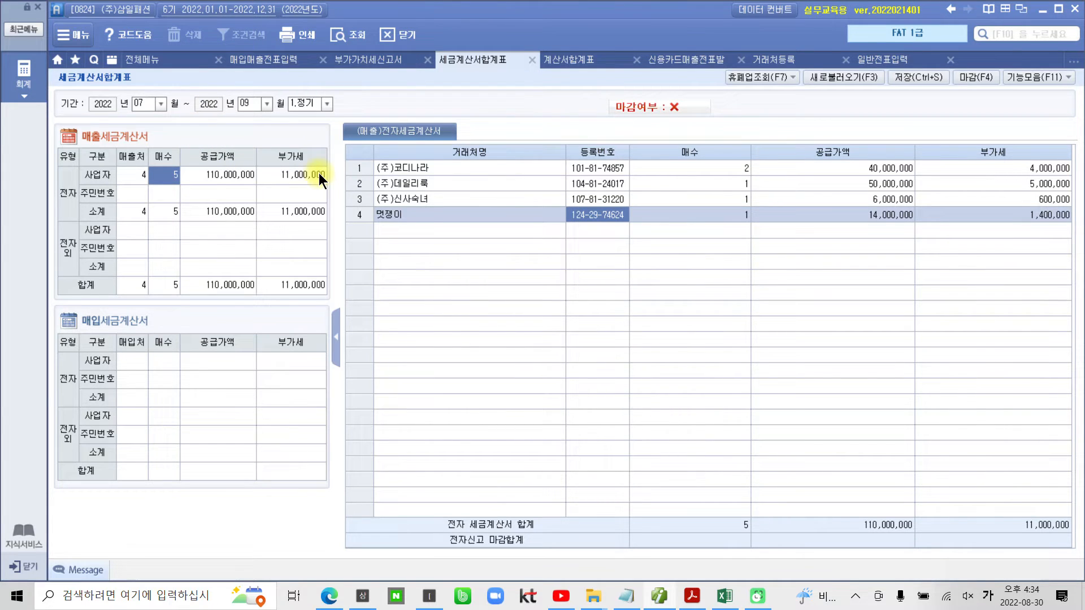
click(825, 79)
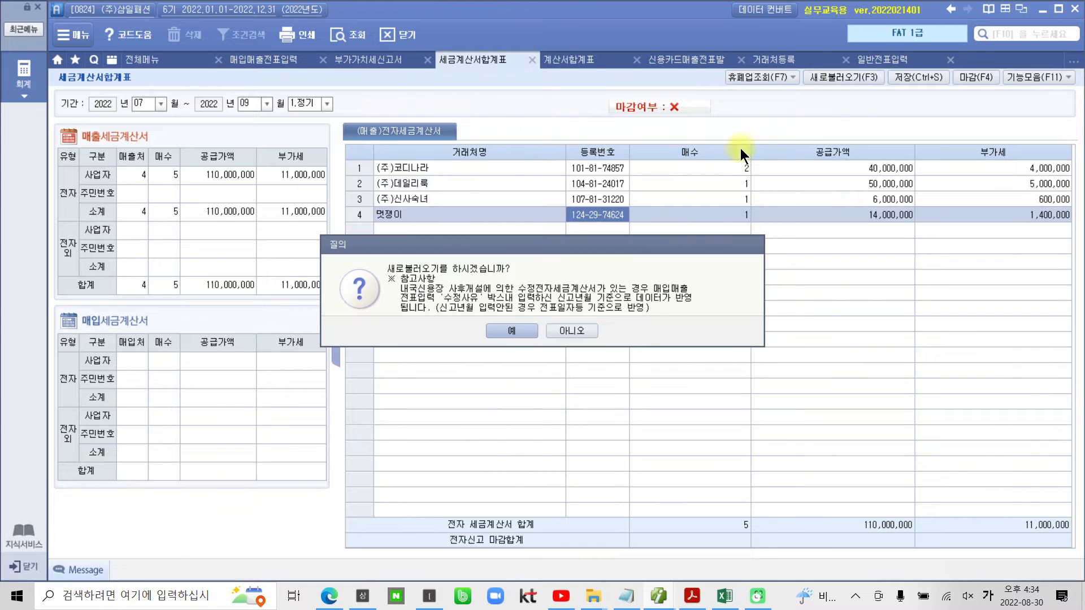
- Confirm the reload; purchases now show 3 invoices, 54,200,000 supply plus 5,420,000 VAT
click(517, 331)
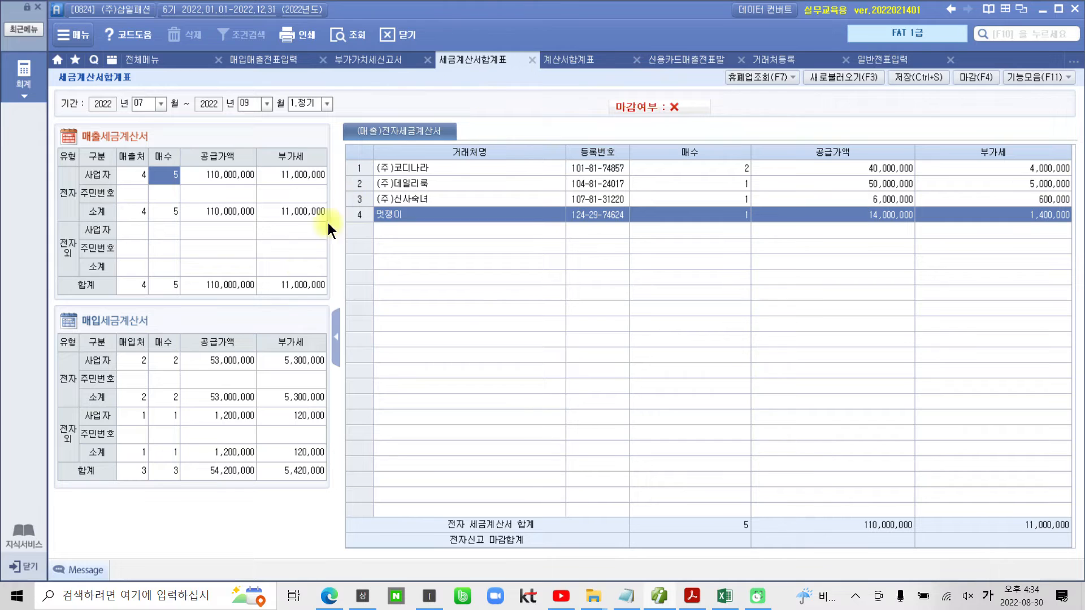
drag(58, 307, 209, 336)
drag(829, 89, 818, 203)
drag(830, 88, 835, 96)
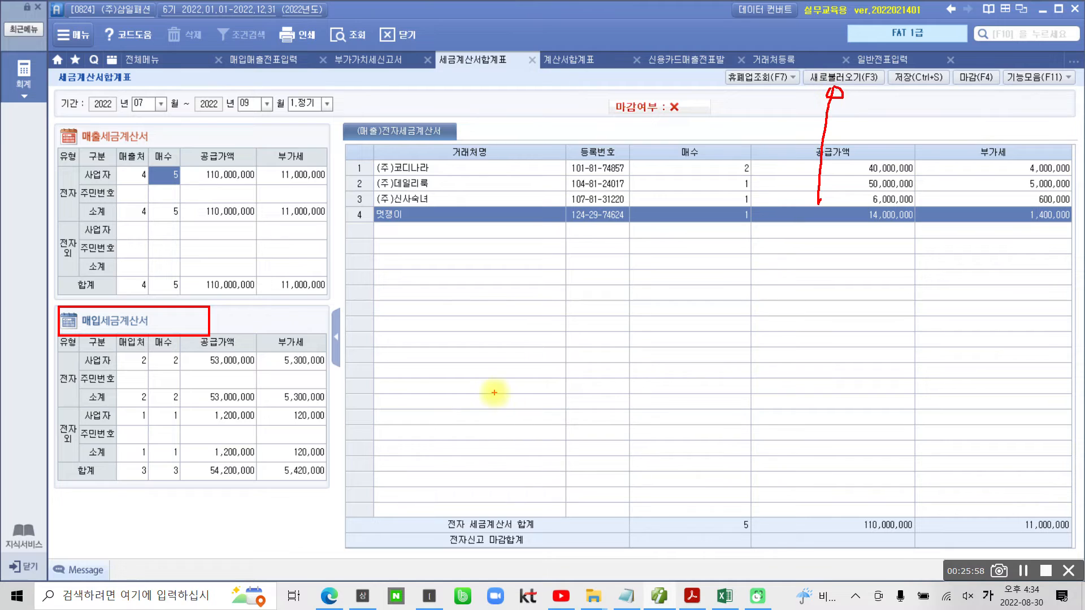
key(Escape)
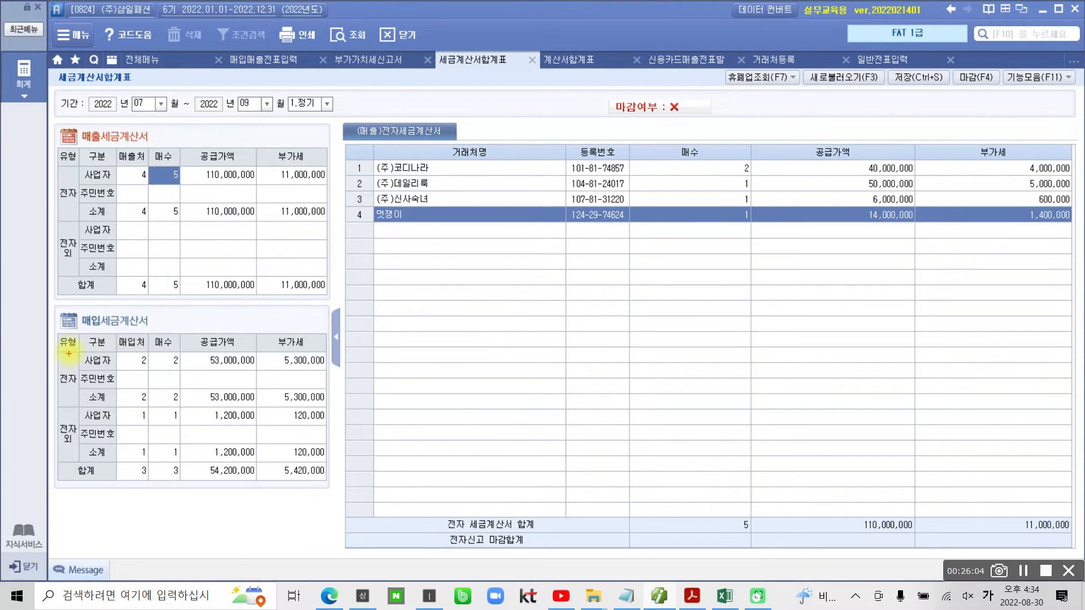
drag(45, 296, 160, 330)
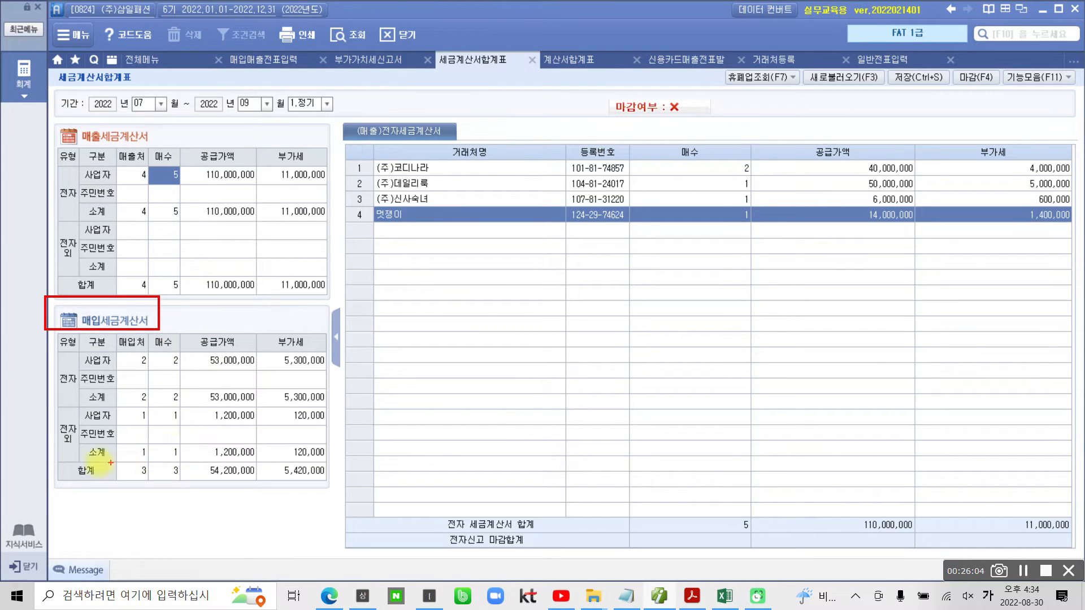
drag(59, 461, 187, 489)
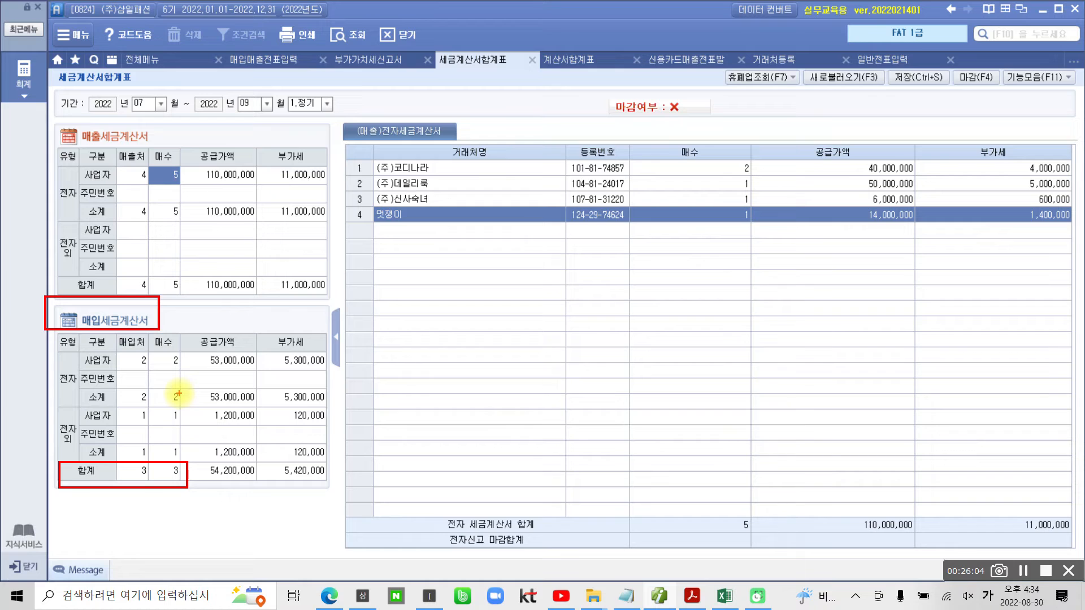
drag(46, 388, 70, 386)
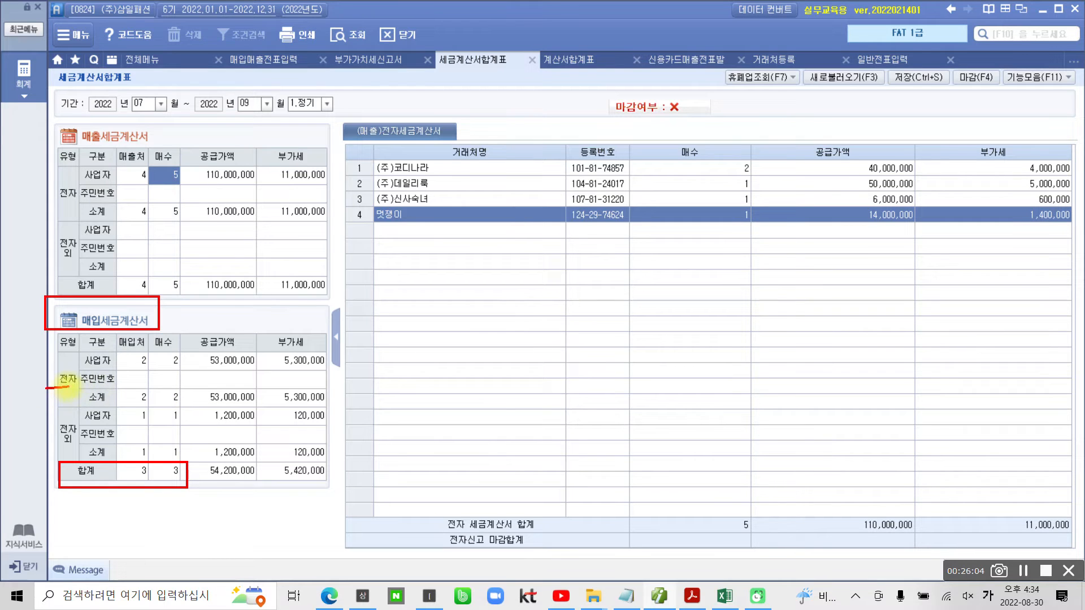
mouse_move(178, 390)
mouse_down()
mouse_move(167, 403)
mouse_move(185, 403)
mouse_up()
drag(56, 445, 77, 443)
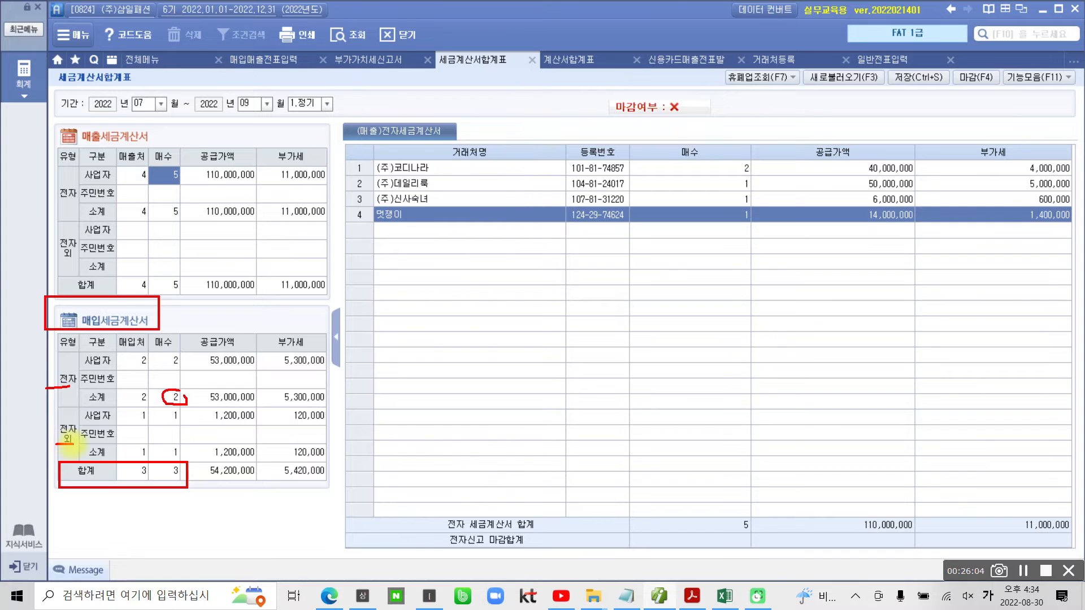
mouse_move(179, 445)
mouse_down()
mouse_move(169, 458)
mouse_move(183, 451)
mouse_move(182, 460)
mouse_up()
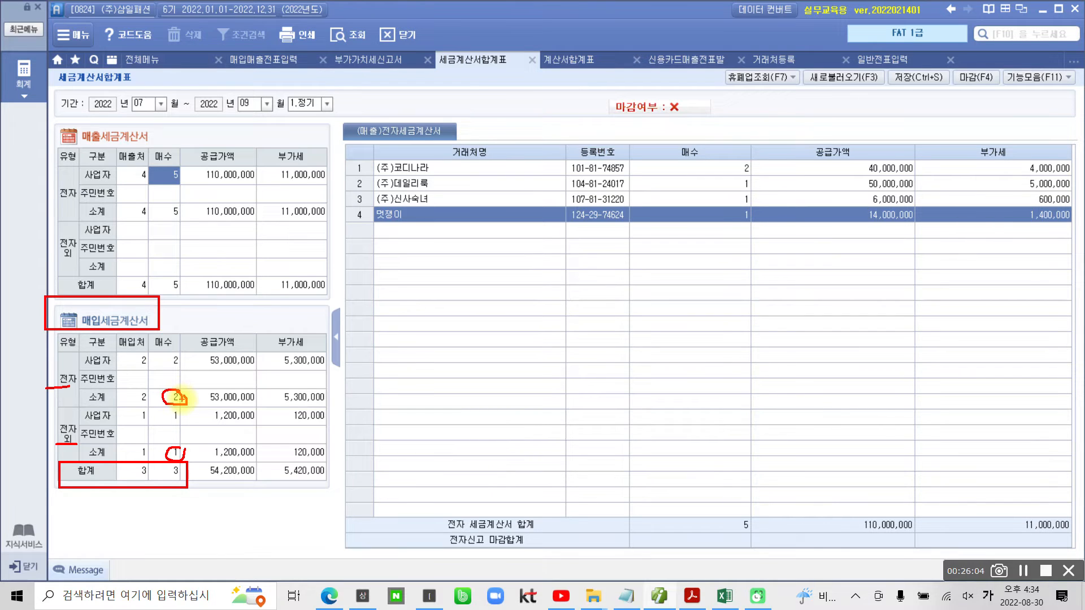
mouse_move(360, 138)
mouse_down()
mouse_move(346, 150)
mouse_move(655, 227)
mouse_move(1077, 209)
mouse_move(1025, 148)
mouse_move(359, 145)
mouse_up()
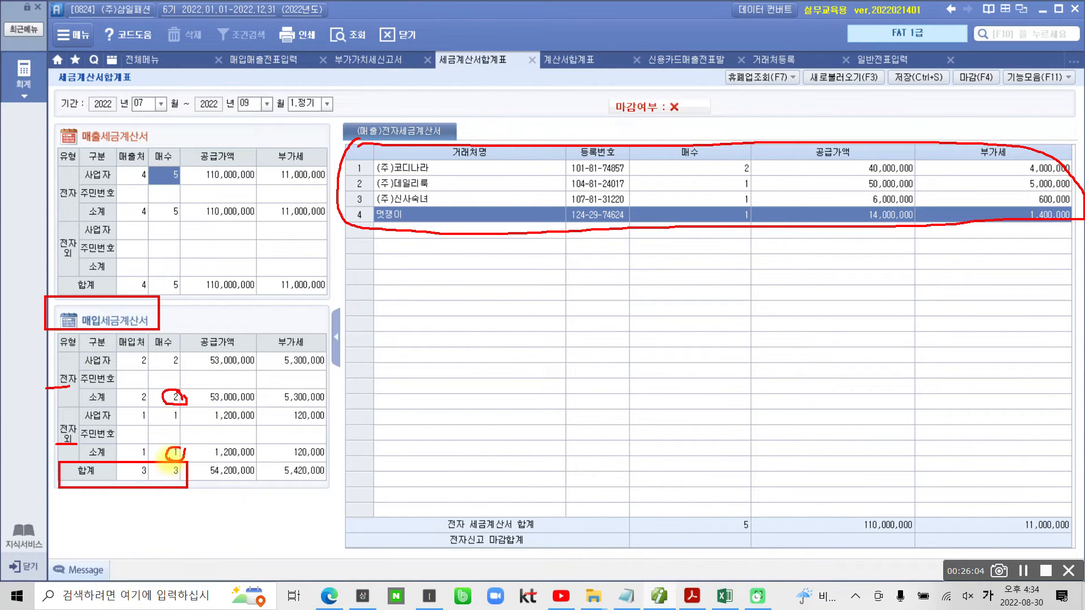
key(Escape)
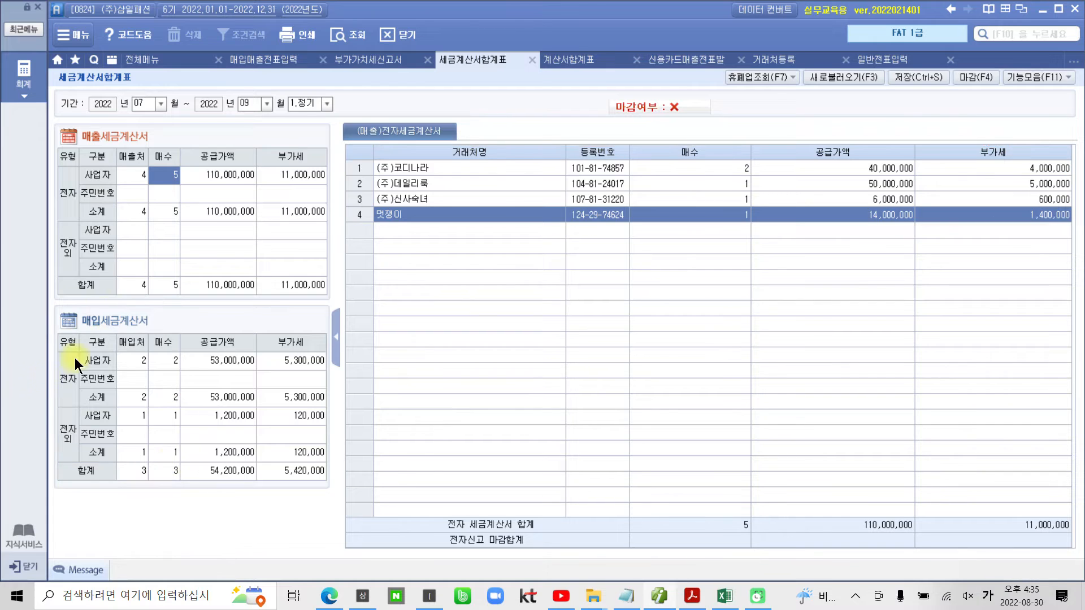
- Reload the 07/01~09/30 부가가치세신고서, giving 5,420,000 input VAT and 5,595,000 payable
mouse_move(90, 119)
mouse_down()
mouse_move(63, 131)
mouse_move(140, 138)
mouse_move(81, 120)
mouse_up()
mouse_move(94, 297)
mouse_down()
mouse_move(92, 341)
mouse_move(93, 307)
mouse_up()
key(Escape)
click(25, 88)
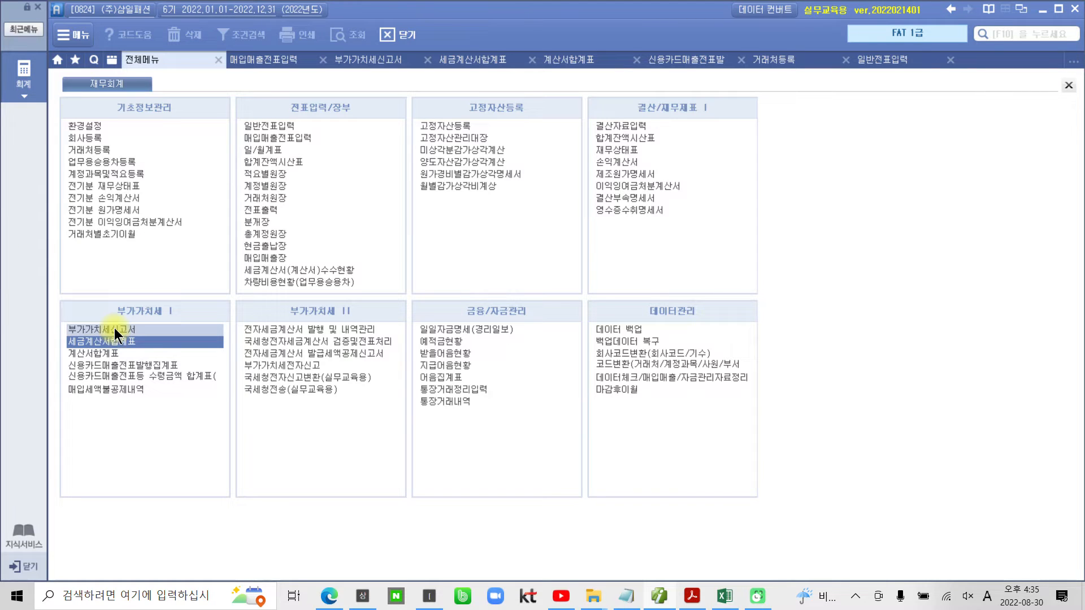
click(83, 326)
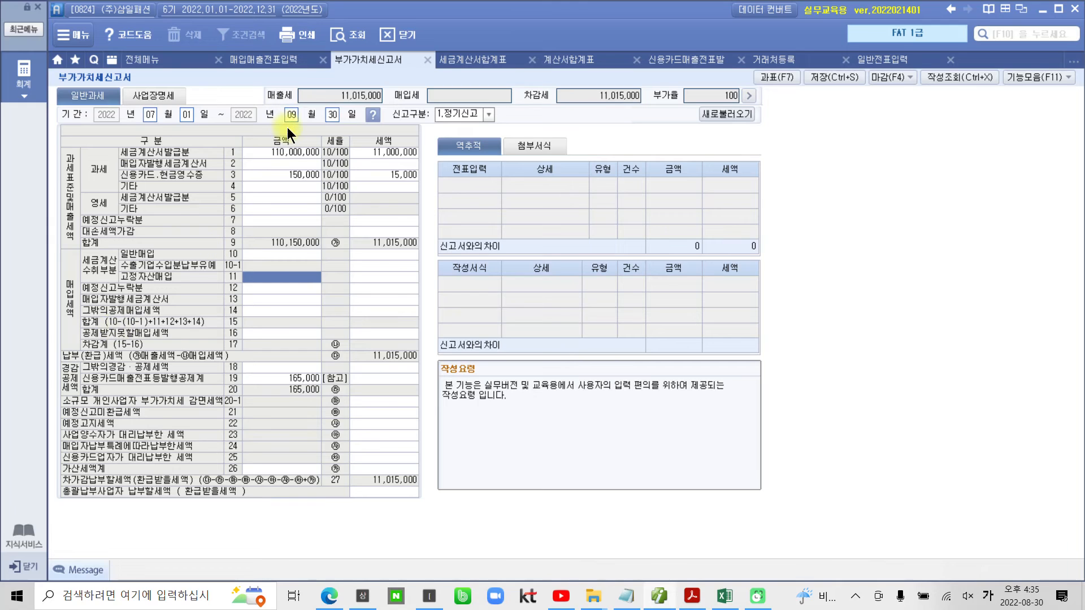
click(717, 115)
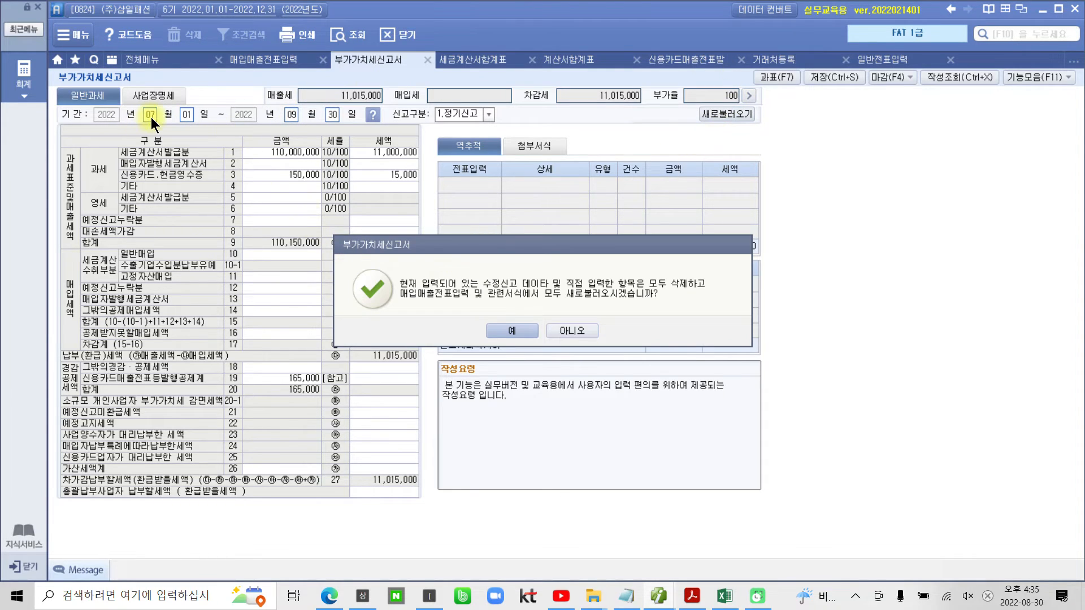
click(516, 333)
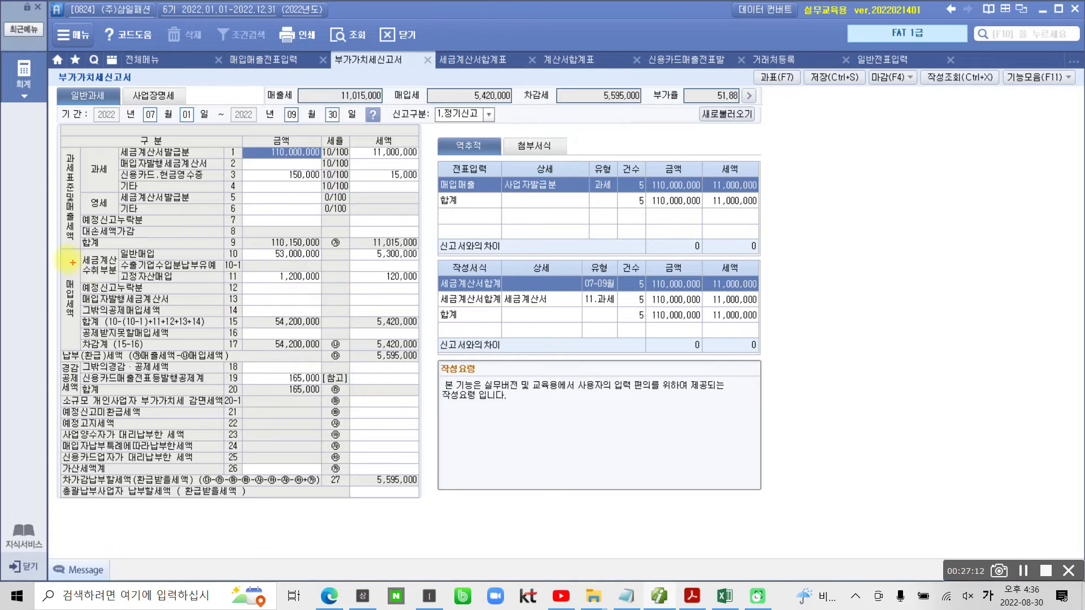
mouse_move(52, 243)
mouse_down()
mouse_move(106, 294)
mouse_move(333, 356)
mouse_move(443, 367)
mouse_move(429, 365)
mouse_up()
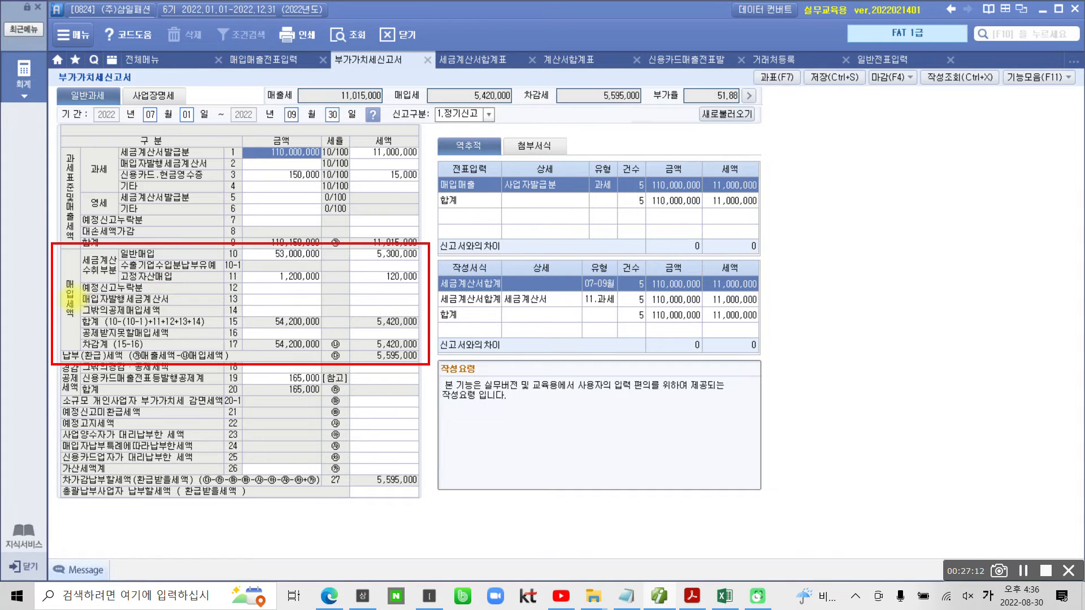
drag(54, 277, 72, 327)
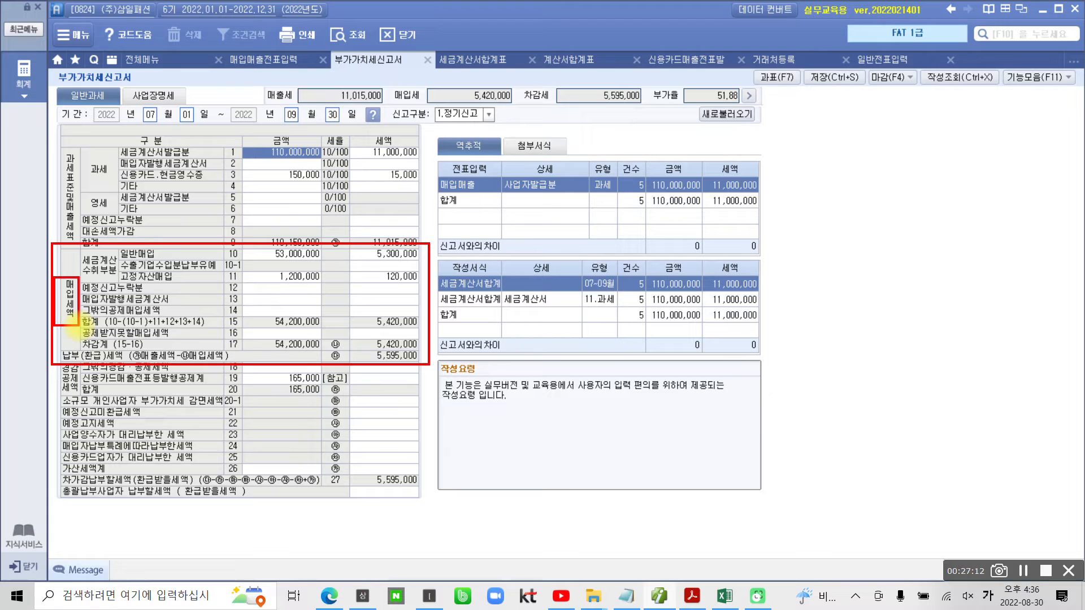
mouse_move(104, 249)
mouse_down()
mouse_move(80, 253)
mouse_move(73, 274)
mouse_move(93, 283)
mouse_move(123, 265)
mouse_move(105, 245)
mouse_up()
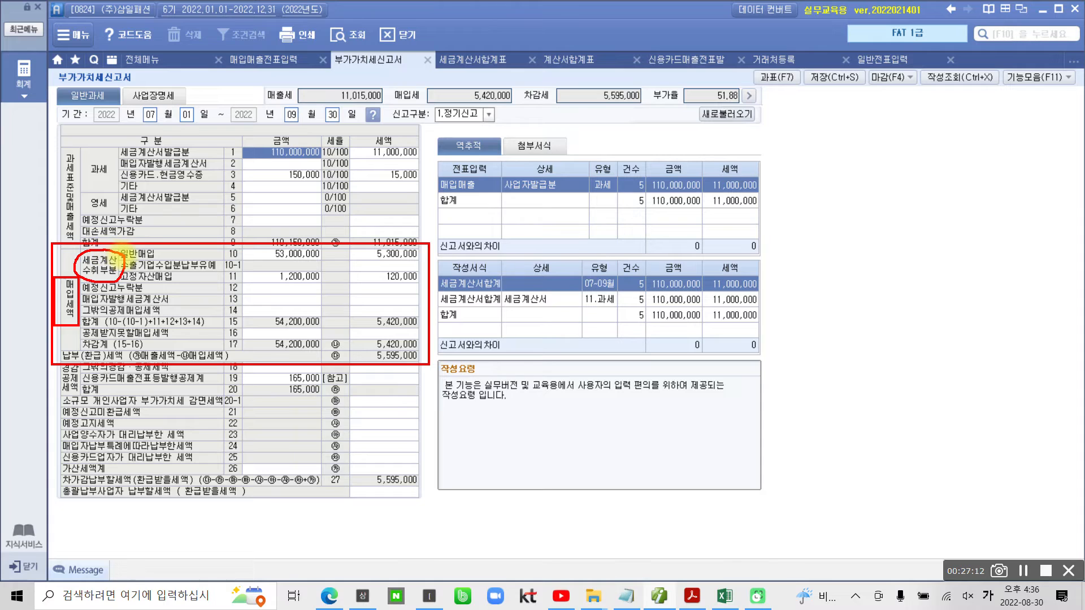
drag(122, 263, 241, 262)
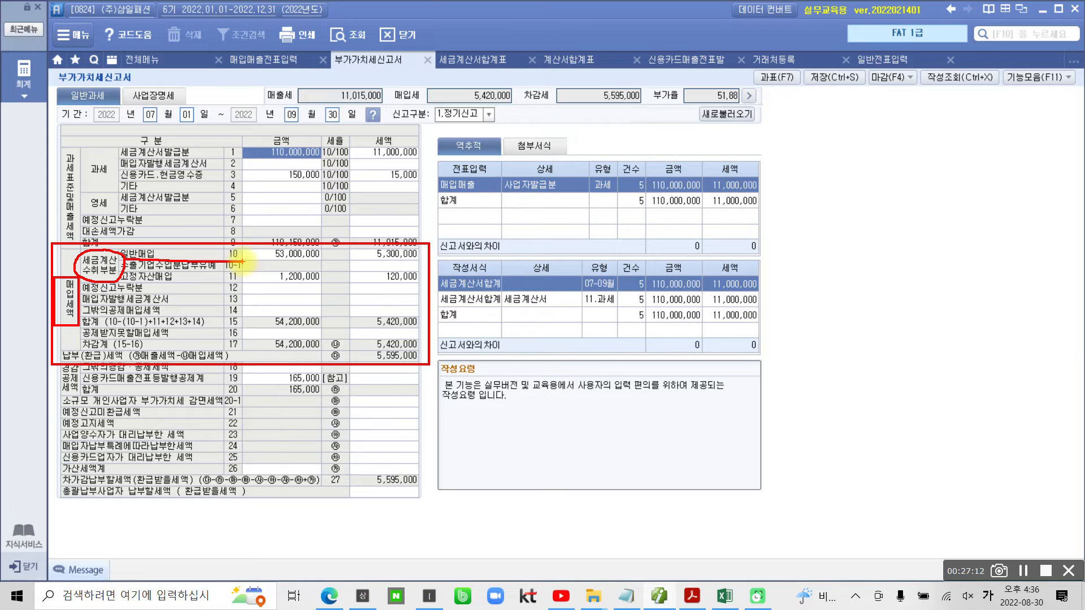
drag(121, 280, 243, 281)
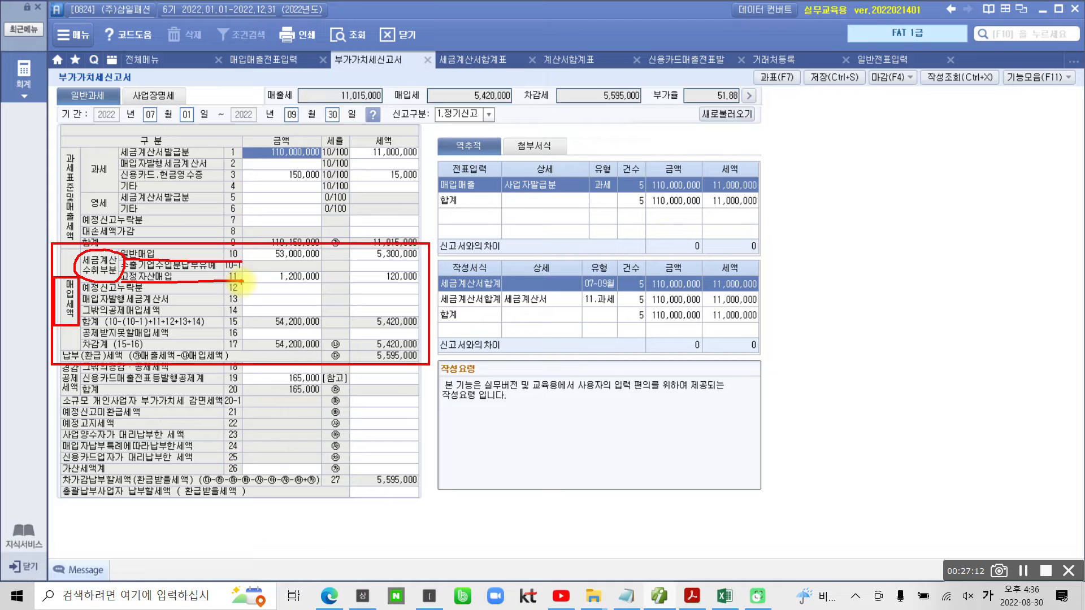
mouse_move(591, 421)
mouse_down()
mouse_move(622, 423)
mouse_move(610, 469)
mouse_move(655, 387)
mouse_move(685, 421)
mouse_move(715, 418)
mouse_move(734, 361)
mouse_move(780, 390)
mouse_move(789, 355)
mouse_move(825, 356)
mouse_move(839, 325)
mouse_move(845, 371)
mouse_move(863, 287)
mouse_move(938, 406)
mouse_up()
drag(879, 181, 885, 185)
mouse_move(872, 248)
mouse_down()
mouse_move(917, 207)
mouse_move(903, 259)
mouse_up()
mouse_move(905, 220)
mouse_down()
mouse_move(918, 246)
mouse_move(927, 174)
mouse_move(964, 169)
mouse_move(981, 219)
mouse_move(998, 155)
mouse_move(1009, 195)
mouse_move(1045, 141)
mouse_move(1064, 148)
mouse_move(1051, 175)
mouse_move(1068, 176)
mouse_up()
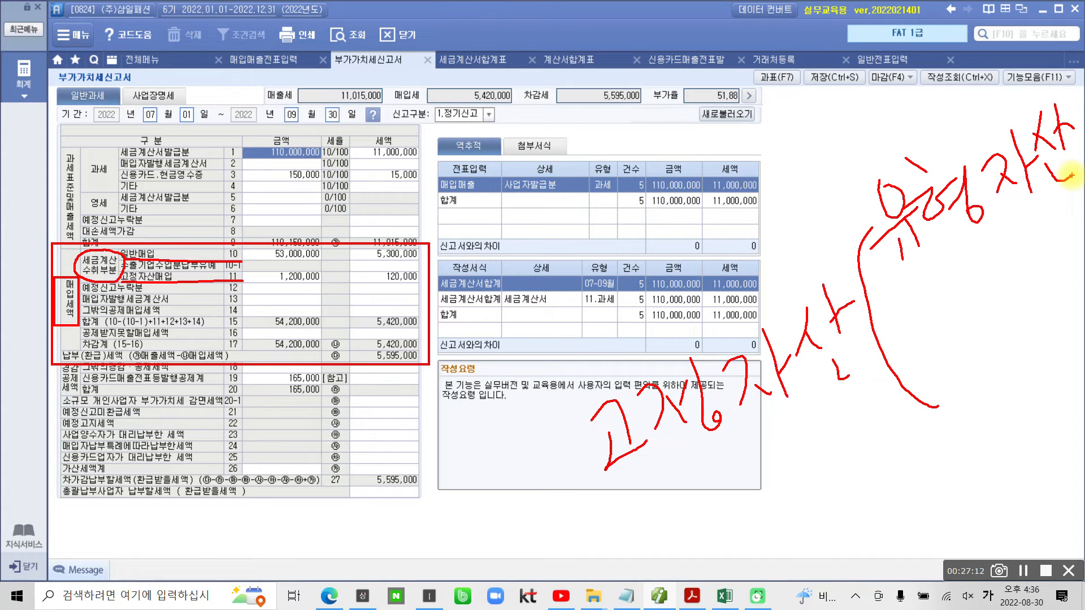
drag(891, 306, 915, 342)
mouse_move(903, 308)
mouse_down()
mouse_move(924, 291)
mouse_move(938, 318)
mouse_up()
drag(915, 375, 961, 335)
drag(935, 362, 945, 389)
drag(939, 267, 959, 291)
mouse_move(950, 306)
mouse_down()
mouse_move(962, 316)
mouse_move(980, 291)
mouse_up()
mouse_move(957, 308)
mouse_down()
mouse_move(998, 264)
mouse_move(1017, 260)
mouse_up()
mouse_move(1006, 299)
mouse_down()
mouse_move(1011, 316)
mouse_move(1022, 305)
mouse_up()
drag(1024, 249, 1055, 261)
mouse_move(1042, 214)
mouse_down()
mouse_move(1060, 271)
mouse_move(1062, 225)
mouse_up()
mouse_move(1058, 201)
mouse_down()
mouse_move(1059, 224)
mouse_move(1077, 233)
mouse_up()
drag(1066, 190, 1084, 226)
mouse_move(1077, 218)
mouse_down()
mouse_move(1082, 209)
mouse_move(1077, 222)
mouse_up()
drag(1067, 230, 1082, 252)
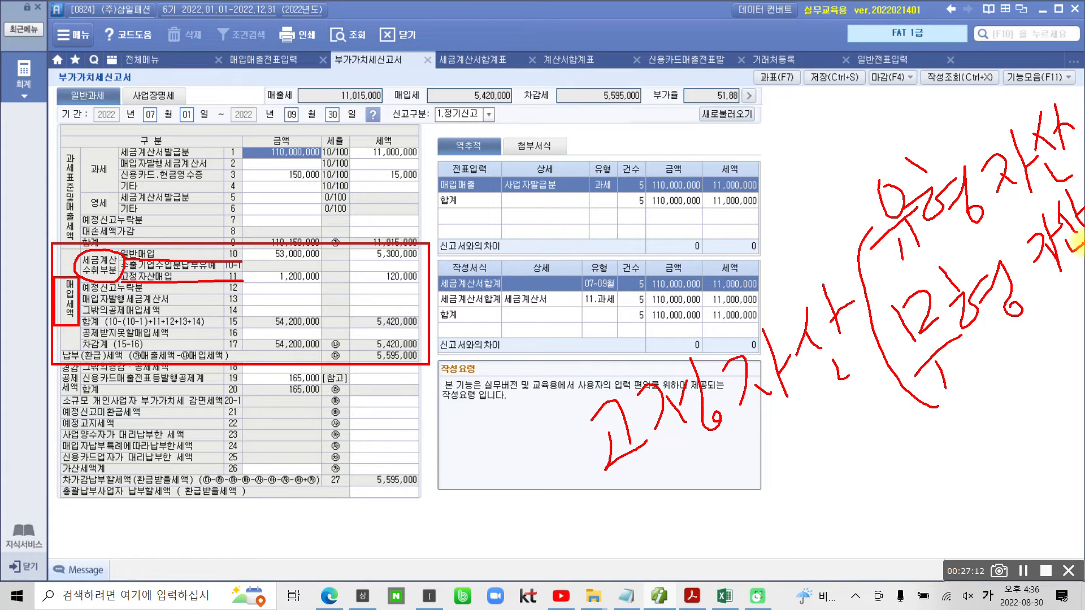
mouse_move(558, 416)
mouse_down()
mouse_move(881, 376)
mouse_move(519, 449)
mouse_up()
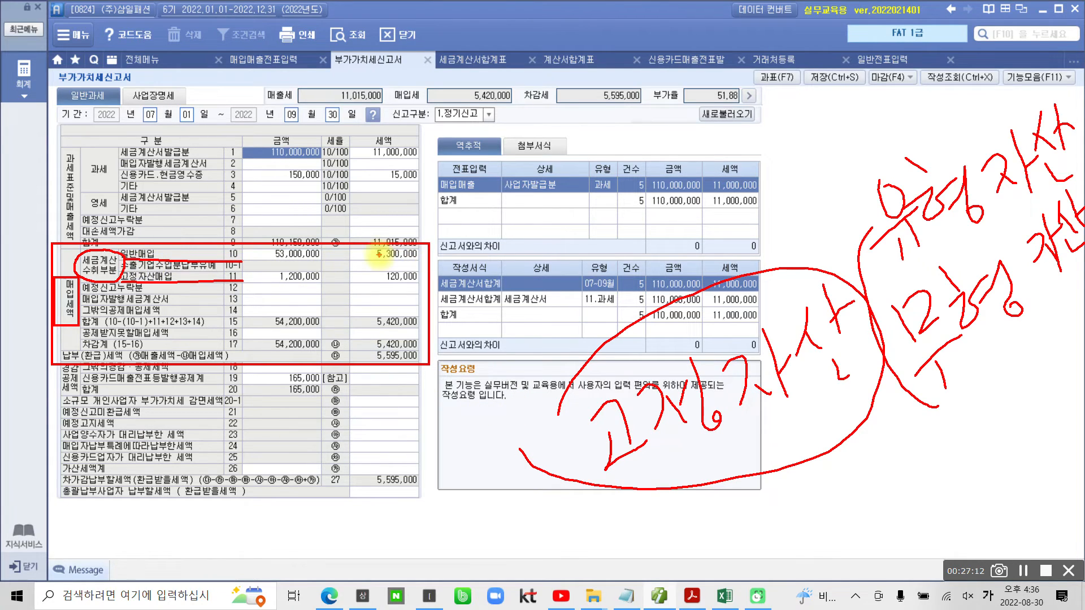
drag(372, 257, 418, 257)
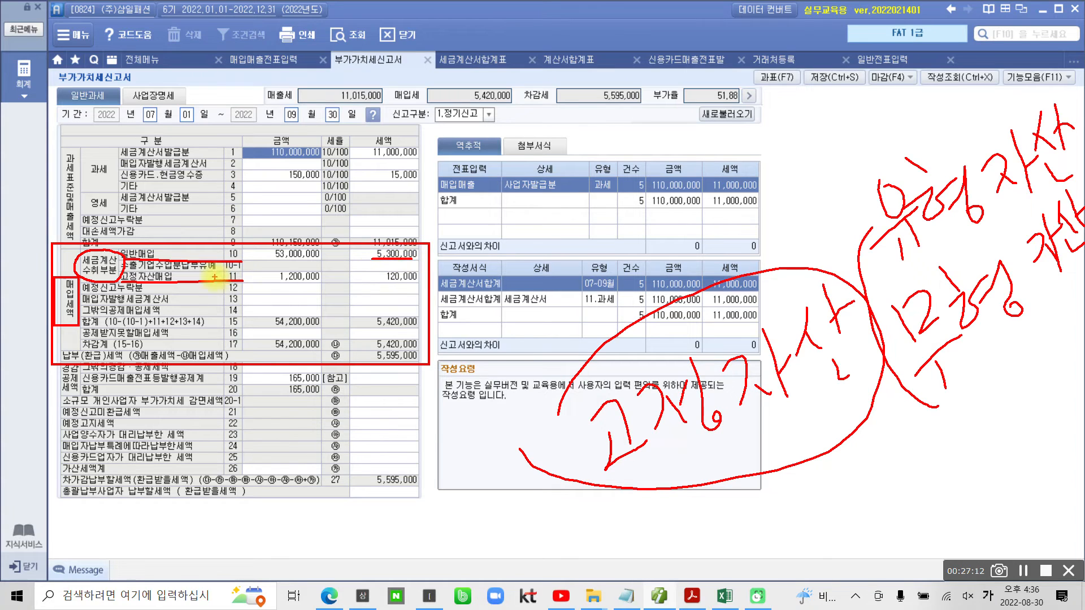
drag(374, 282, 418, 282)
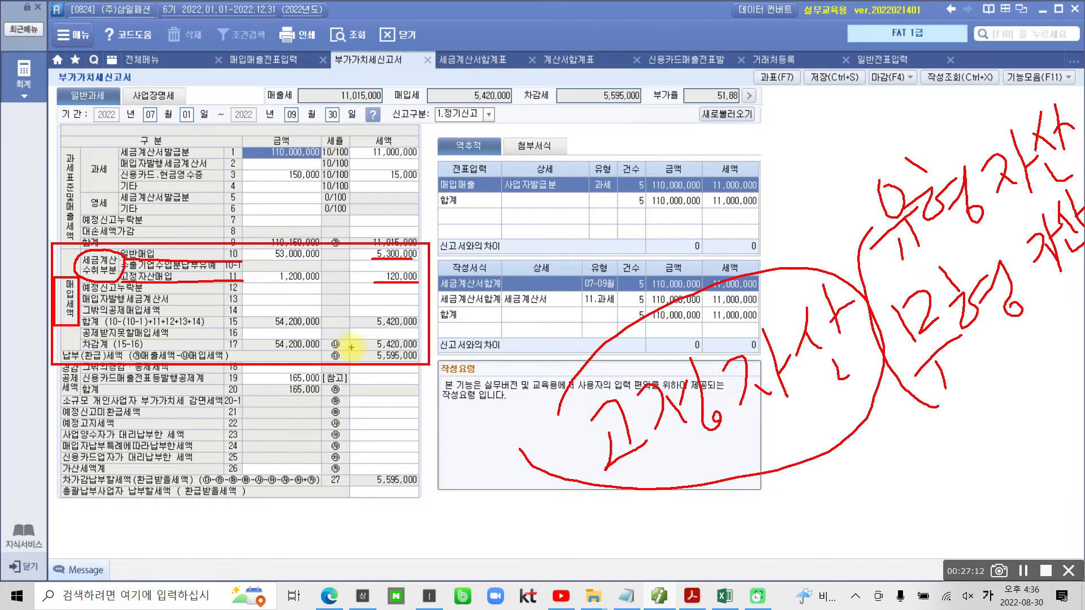
mouse_move(381, 339)
mouse_down()
mouse_move(375, 347)
mouse_move(425, 349)
mouse_move(408, 334)
mouse_move(363, 339)
mouse_up()
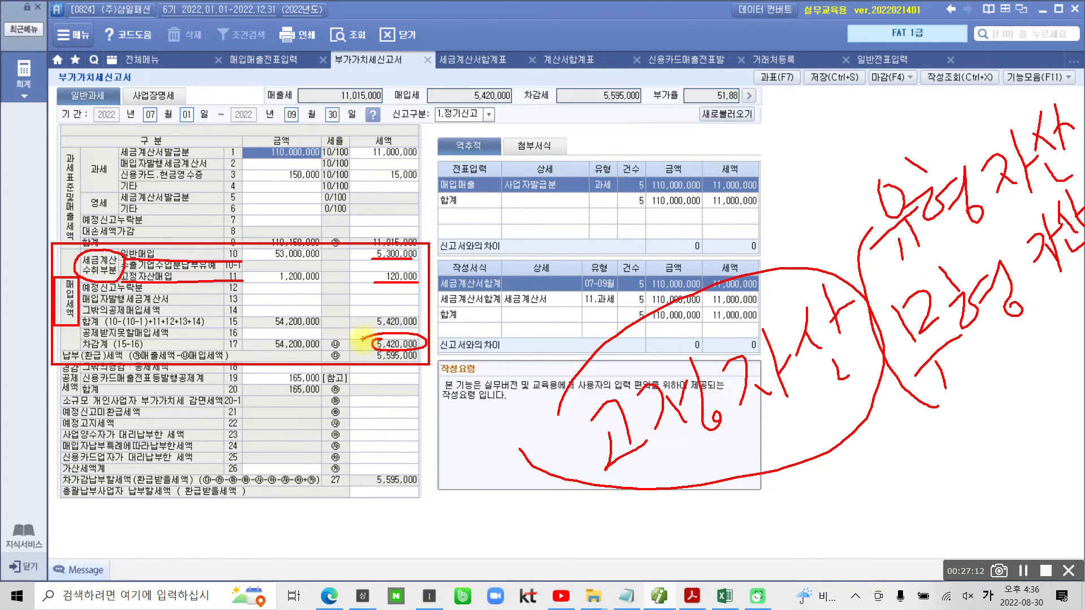
drag(208, 351, 256, 350)
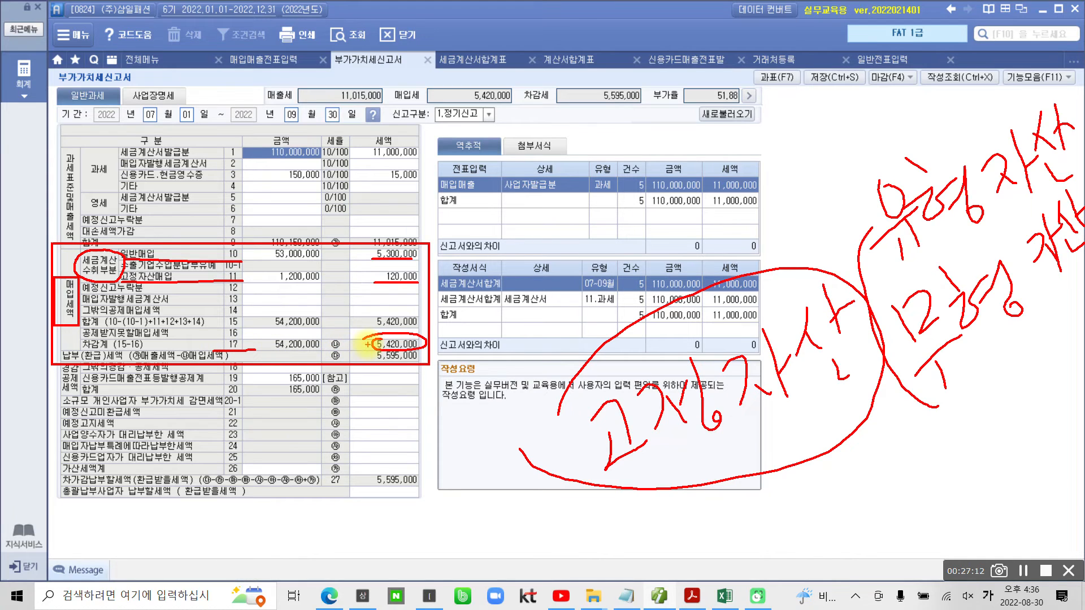
mouse_move(355, 337)
mouse_down()
mouse_move(360, 347)
mouse_move(368, 339)
mouse_up()
mouse_move(385, 231)
mouse_down()
mouse_move(371, 247)
mouse_move(421, 235)
mouse_move(395, 249)
mouse_up()
mouse_move(391, 463)
mouse_down()
mouse_move(368, 474)
mouse_move(415, 489)
mouse_move(389, 458)
mouse_move(469, 462)
mouse_up()
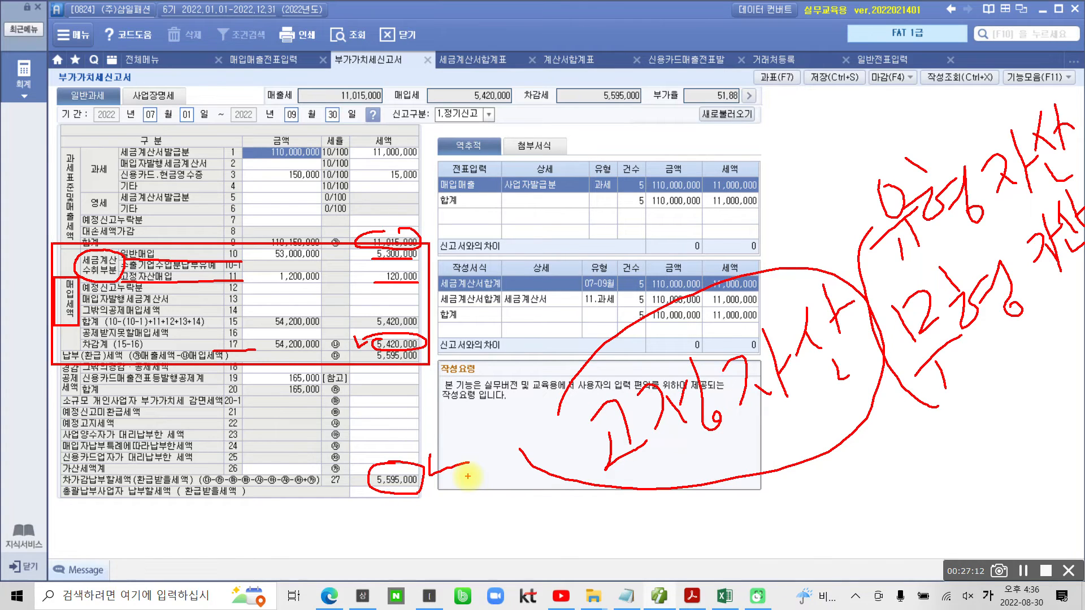
mouse_move(403, 94)
mouse_down()
mouse_move(320, 83)
mouse_move(409, 87)
mouse_move(405, 108)
mouse_up()
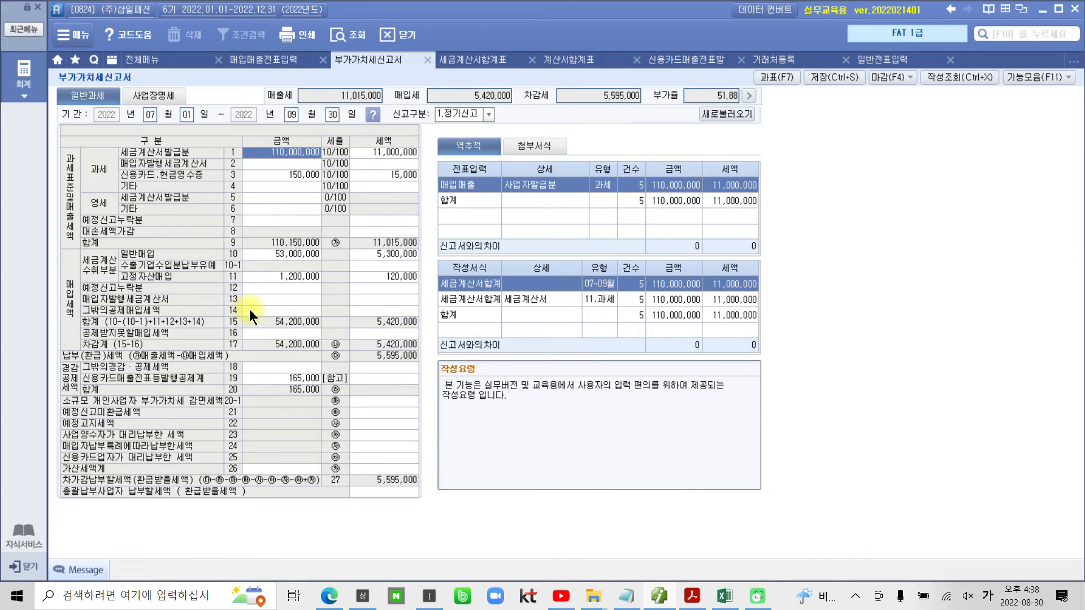
- Review 수행 4: the 9/15 computer as asset 3002, 비품, 1,200,000원, 정률법, 5 years
click(691, 596)
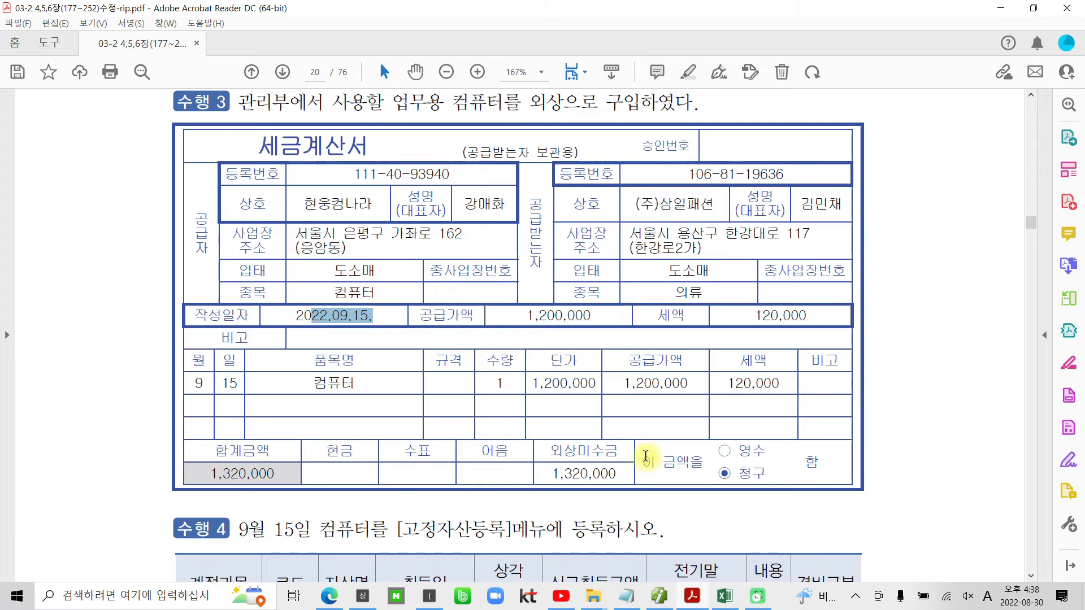
scroll(396, 418, down, 4)
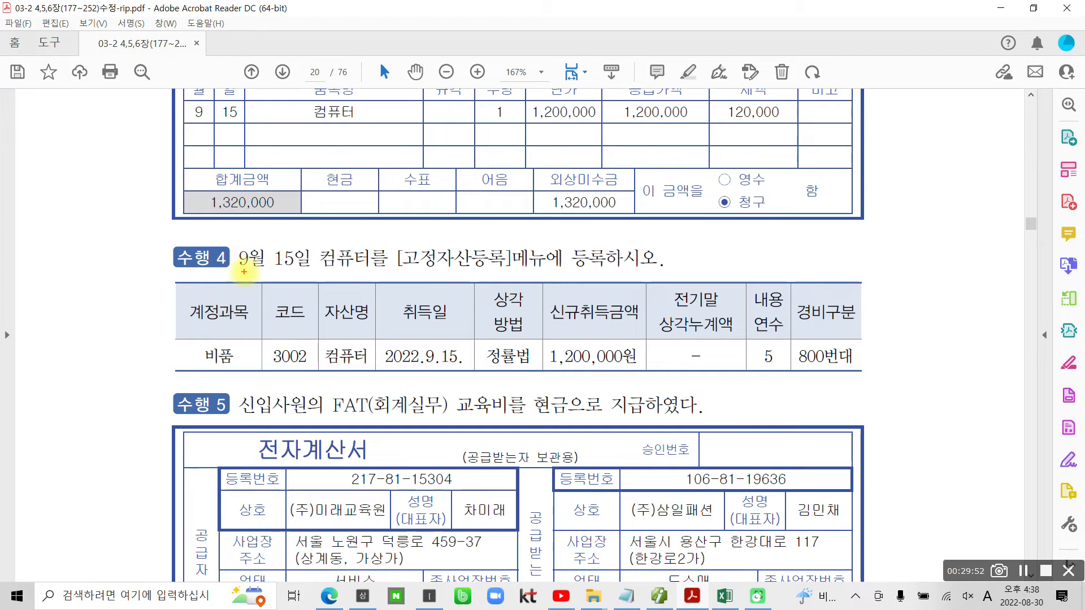
mouse_move(314, 243)
mouse_down()
mouse_move(374, 276)
mouse_move(505, 269)
mouse_up()
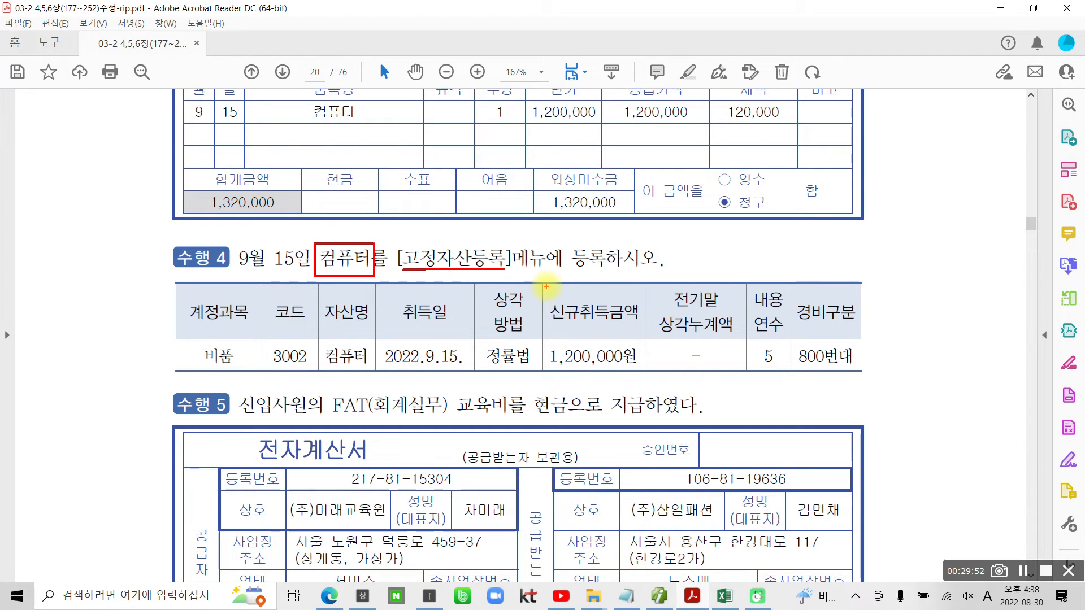
mouse_move(198, 302)
mouse_down()
mouse_move(195, 390)
mouse_move(774, 396)
mouse_move(791, 282)
mouse_move(258, 292)
mouse_up()
key(Escape)
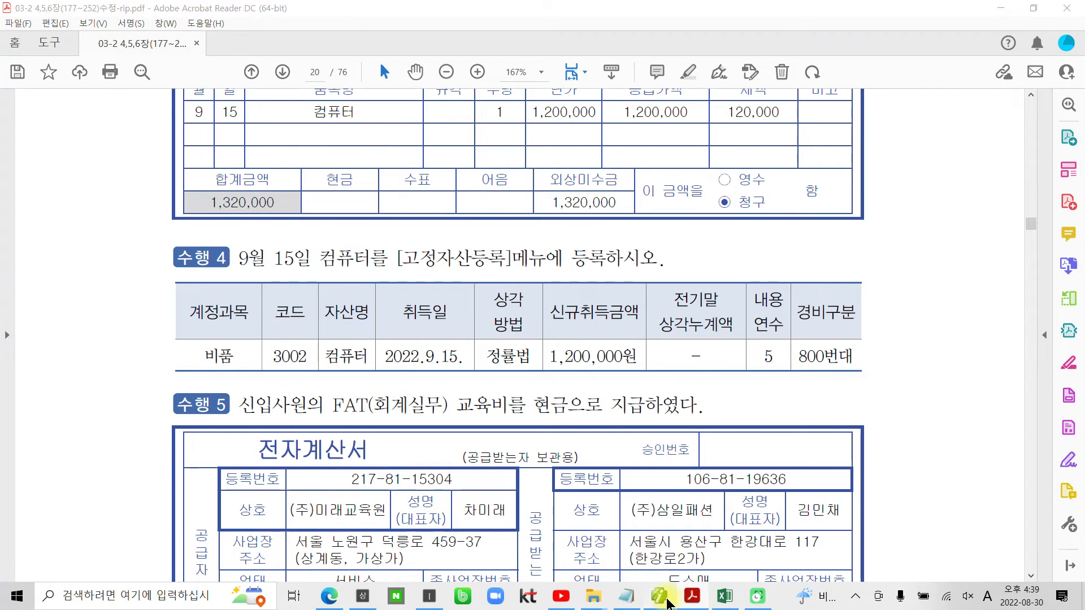
click(697, 603)
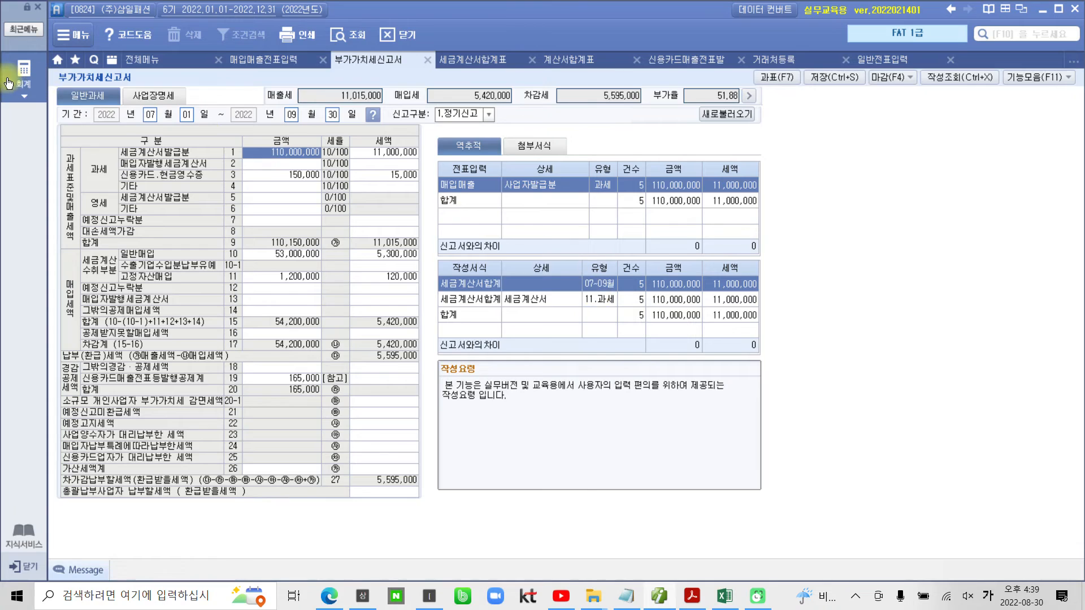
- Open 고정자산등록 from the full menu and load the asset list with default filters
click(61, 60)
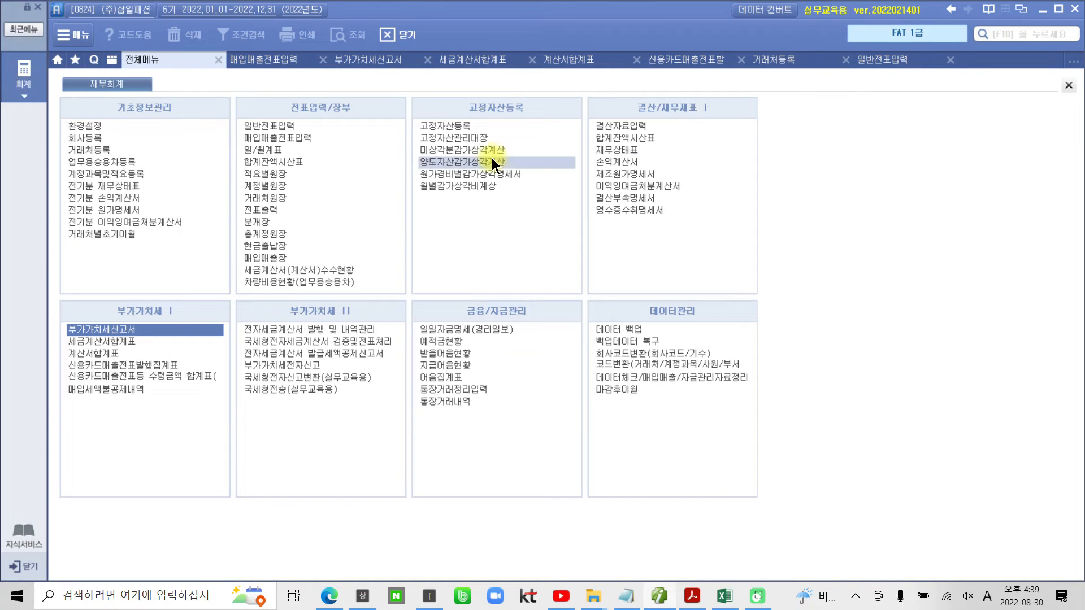
mouse_move(412, 113)
mouse_down()
mouse_move(450, 136)
mouse_move(513, 134)
mouse_up()
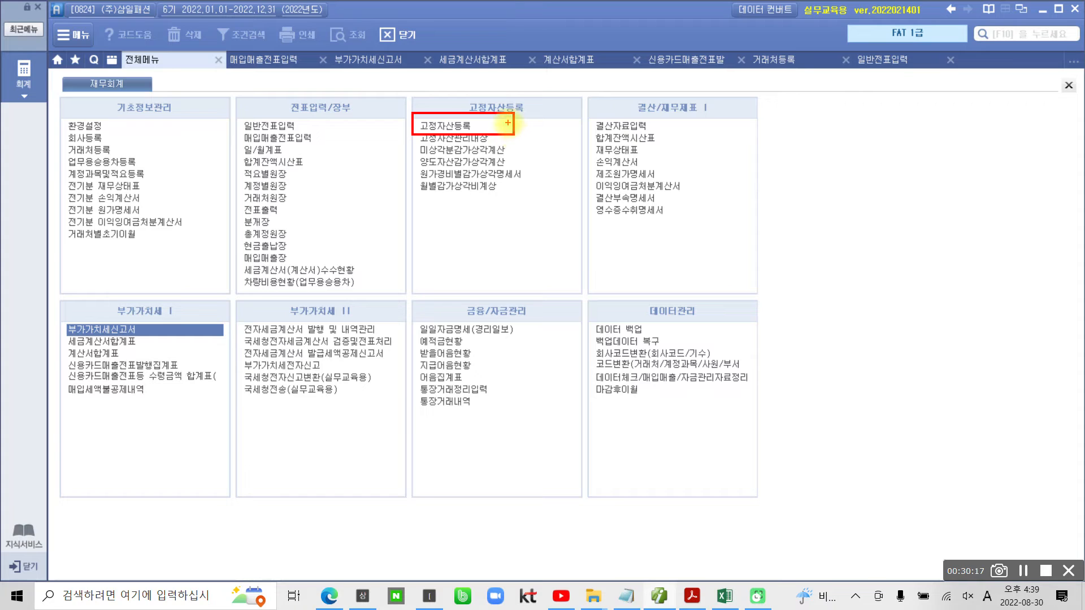
key(Escape)
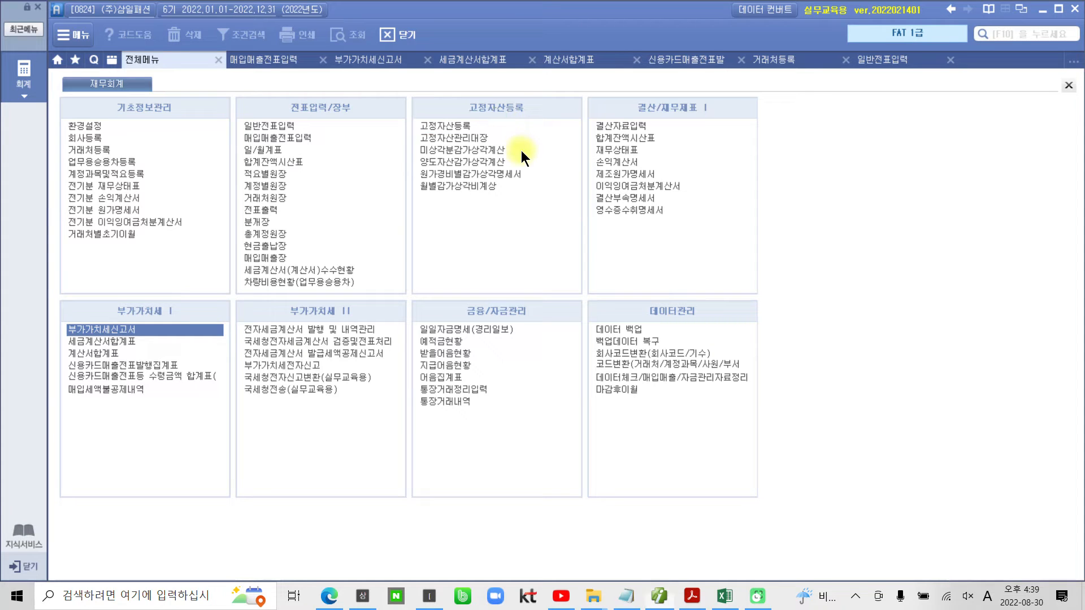
click(453, 128)
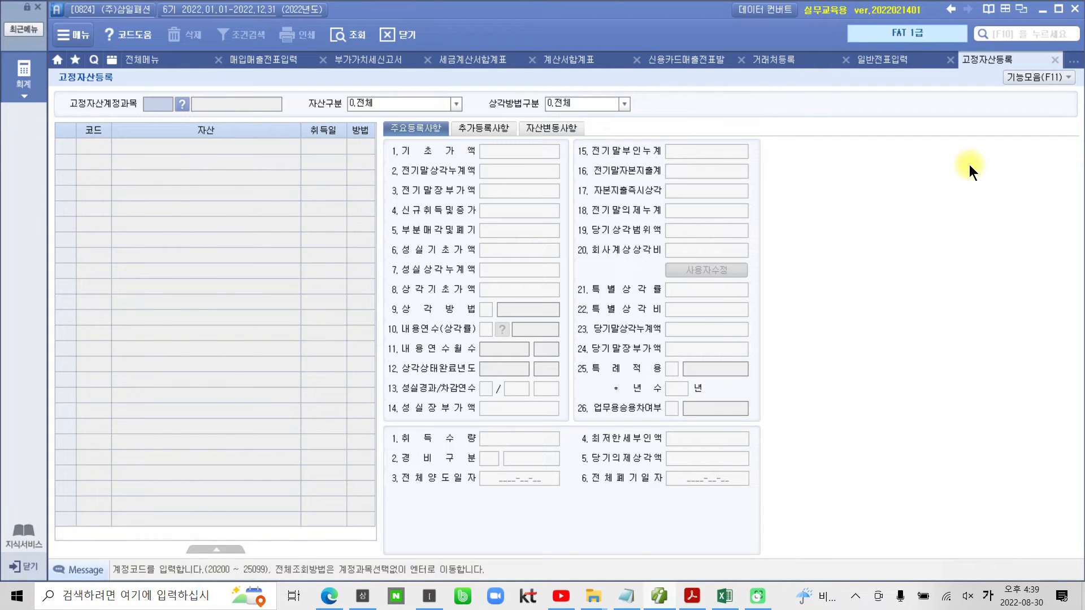
key(Return)
key(Return)
key(Return)
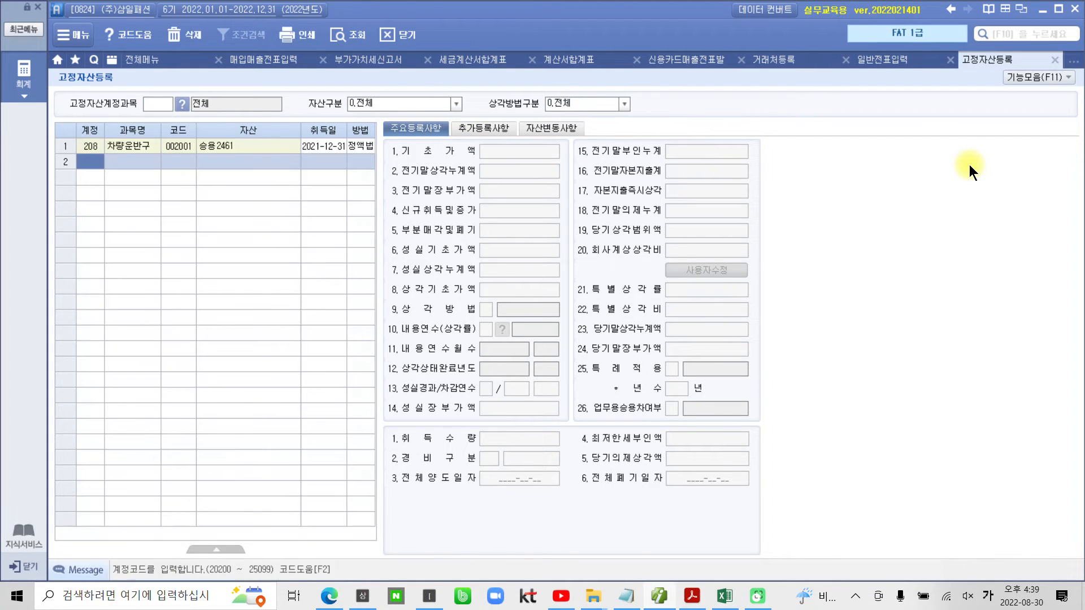
- Set row 2's account to 212 비품 using the F2 code lookup
key(ctrl+2)
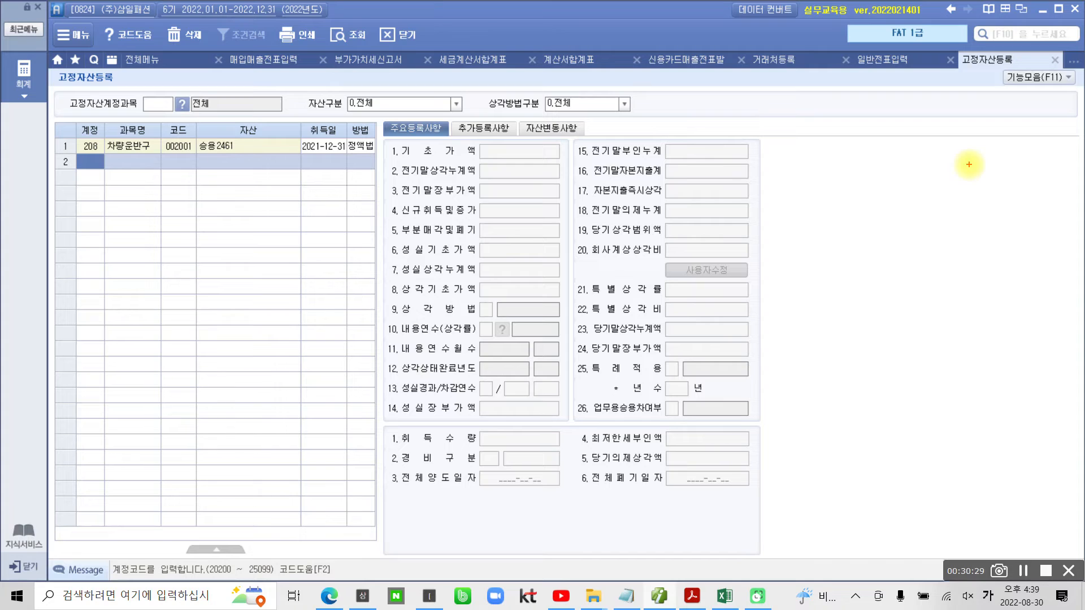
drag(198, 81, 278, 67)
drag(397, 88, 456, 67)
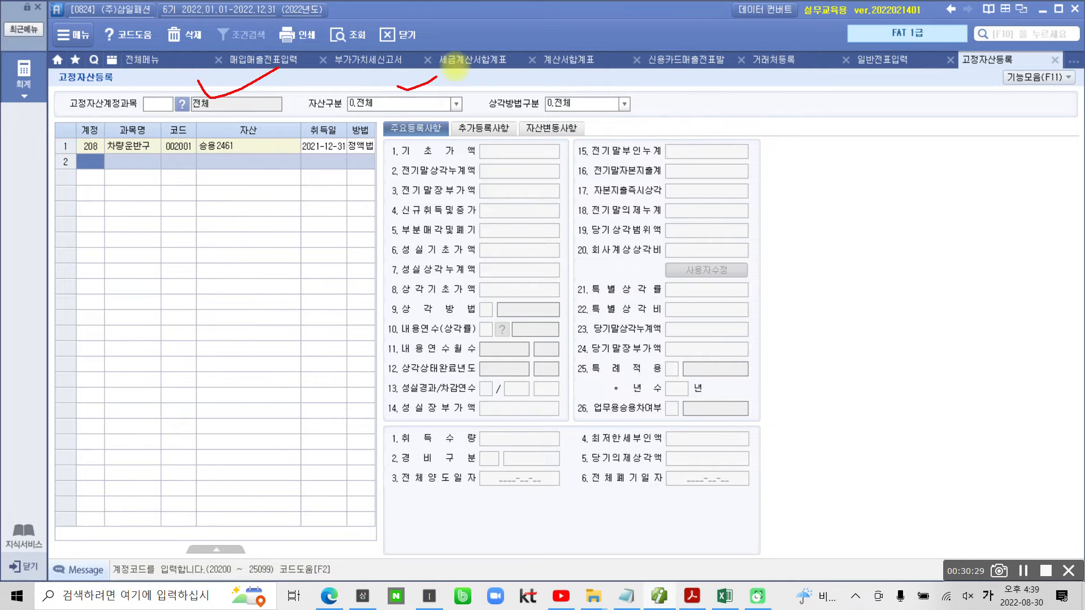
drag(573, 87, 627, 81)
drag(86, 180, 103, 182)
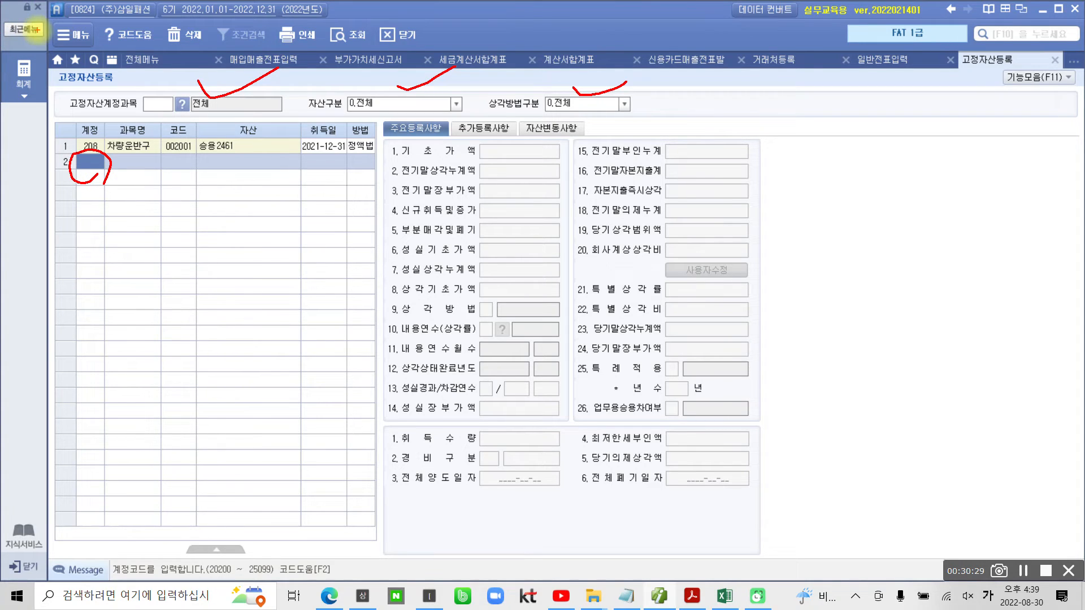
key(Escape)
key(F2)
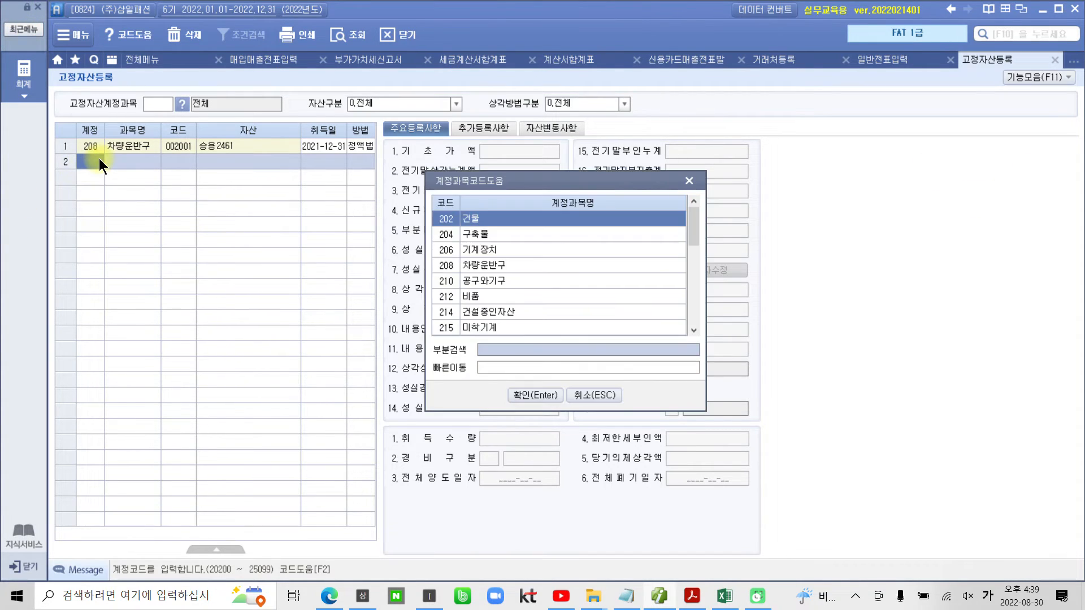
click(482, 296)
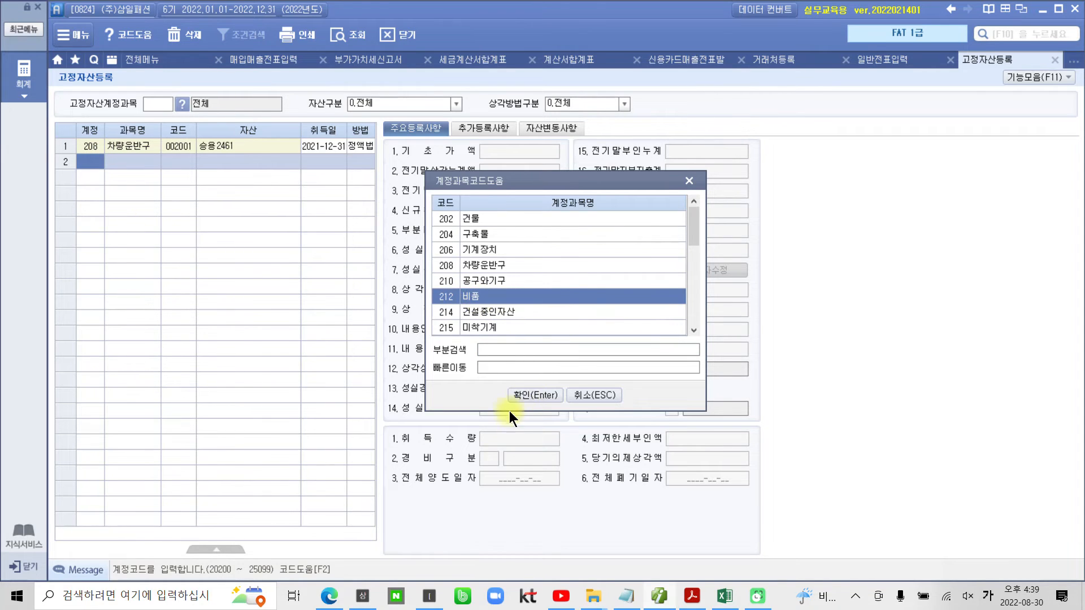
click(525, 394)
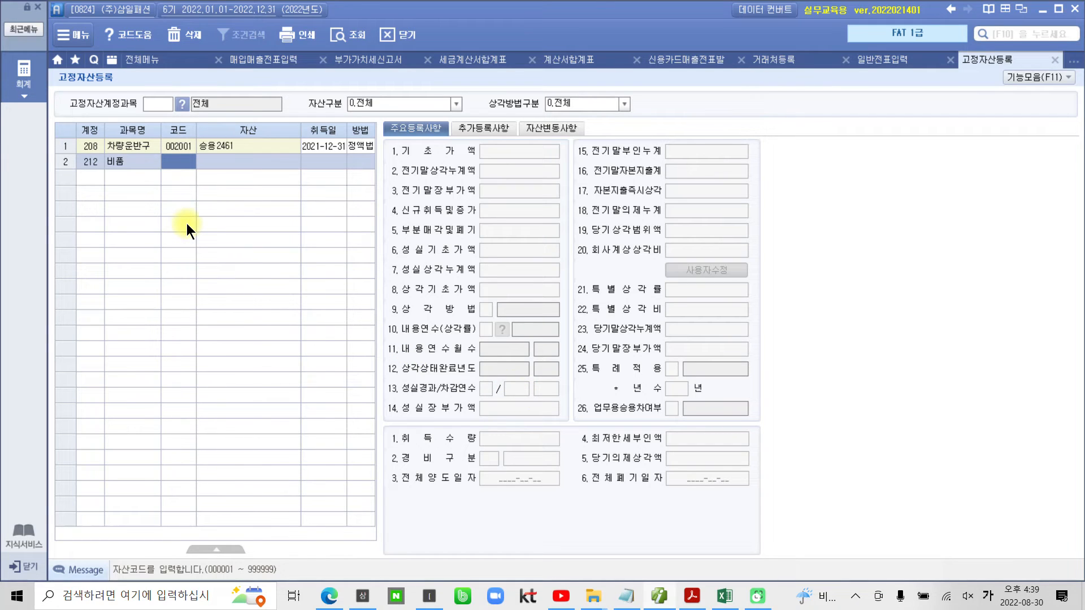
- Enter asset code 003002, name 컴퓨터, and acquisition date 2022-09-15 on row 2
text(3002)
key(Return)
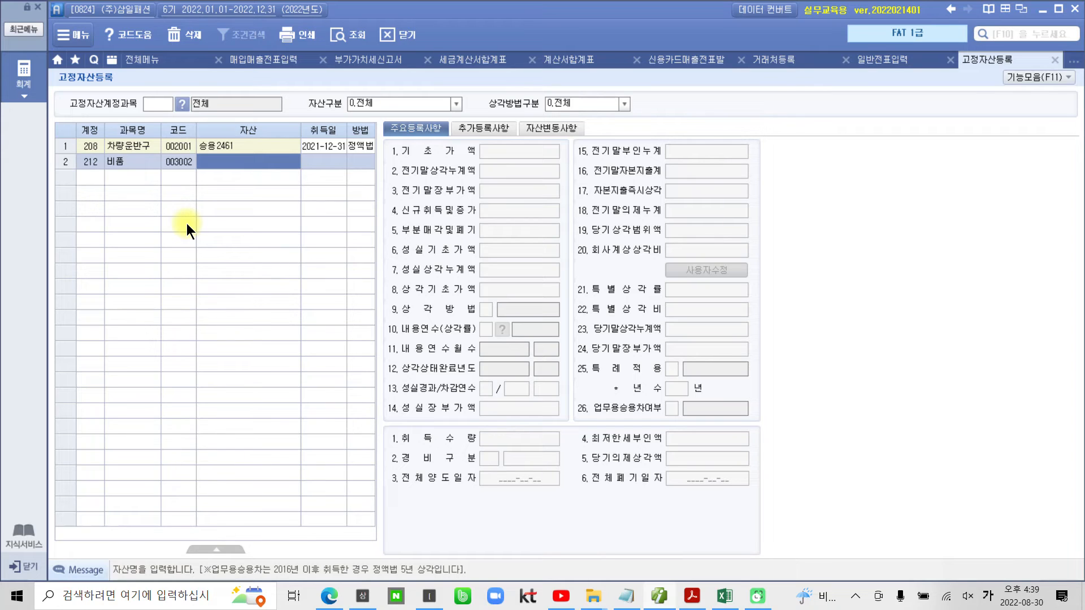
text(프)
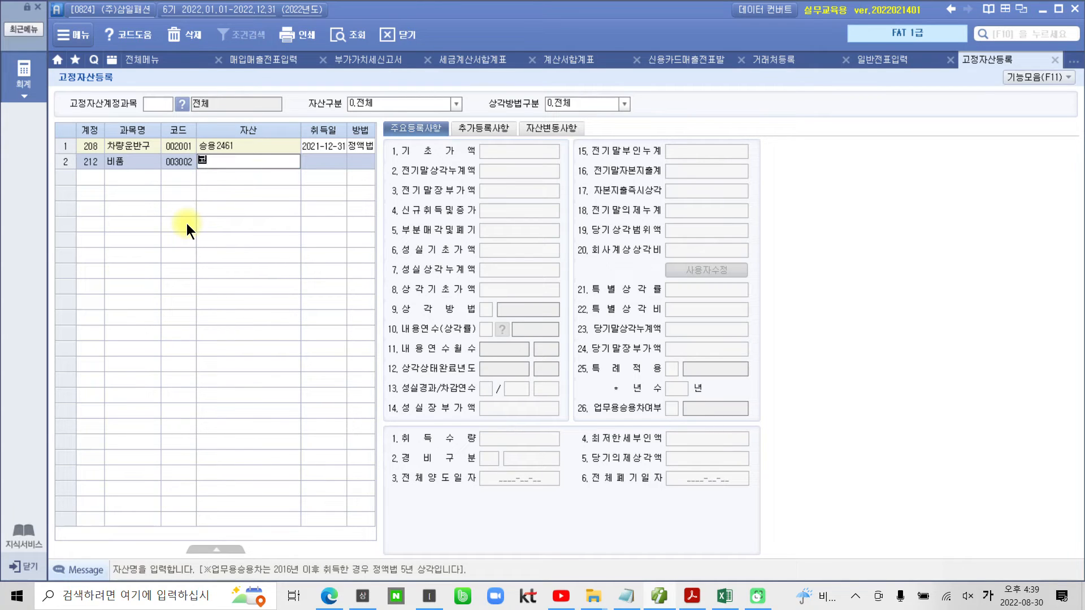
key(BackSpace)
key(BackSpace)
text(컴퓨터)
key(Return)
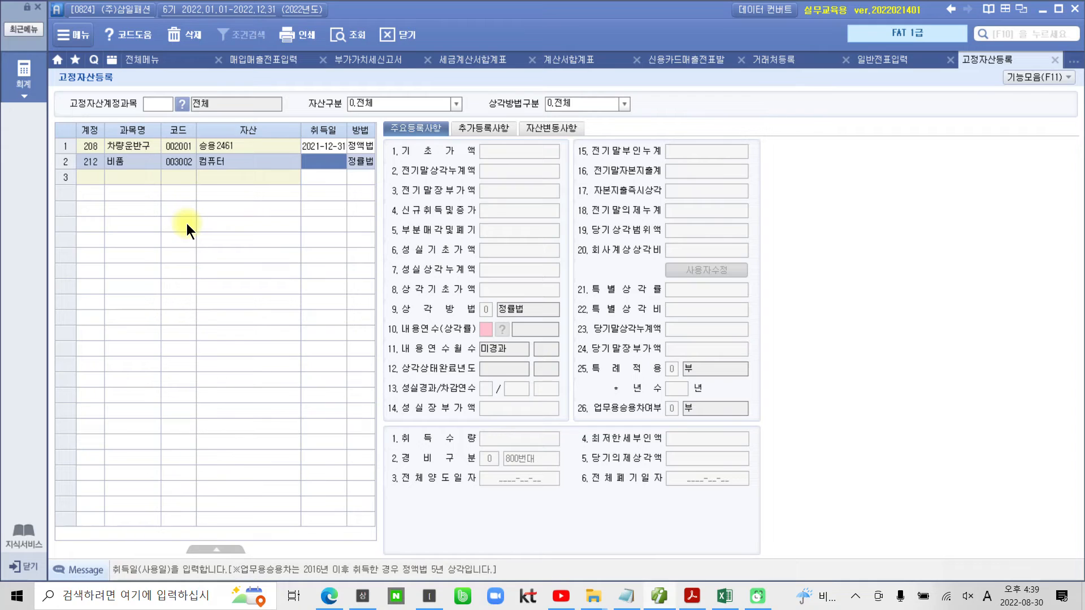
text(2022-)
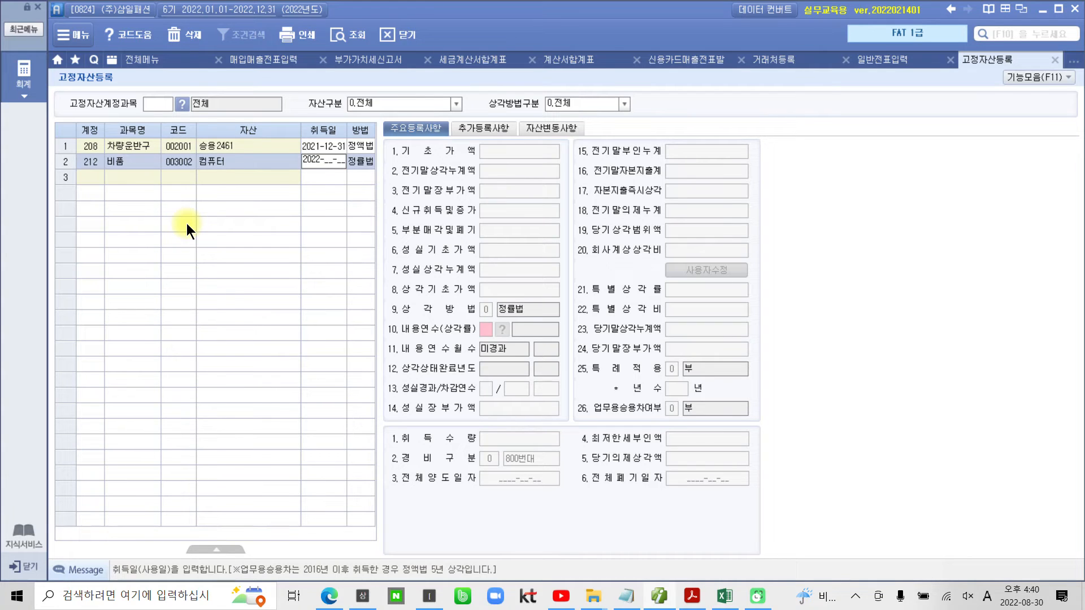
text(09-15)
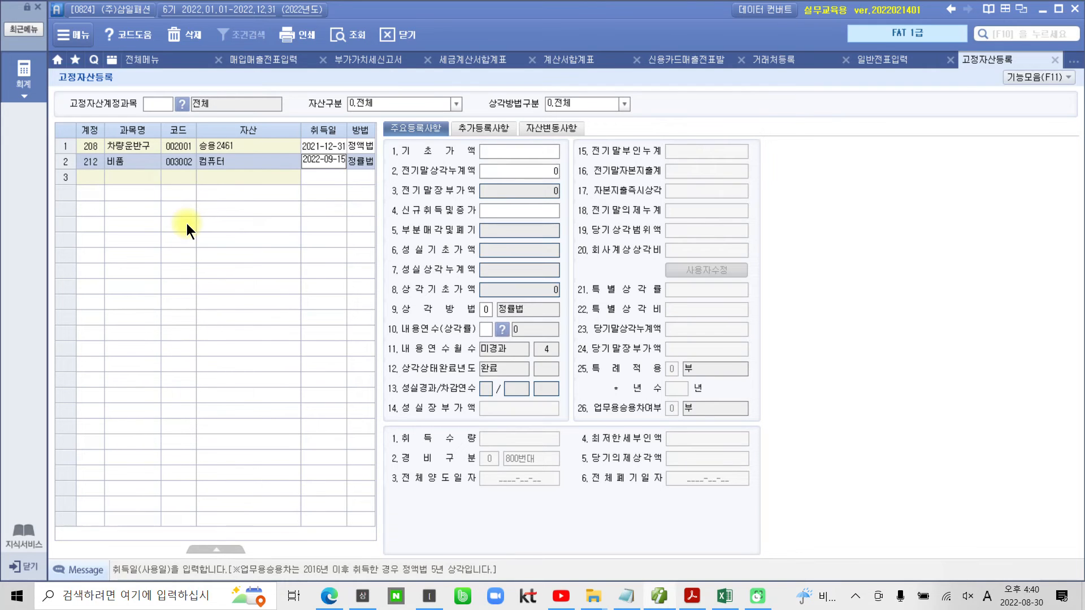
key(Return)
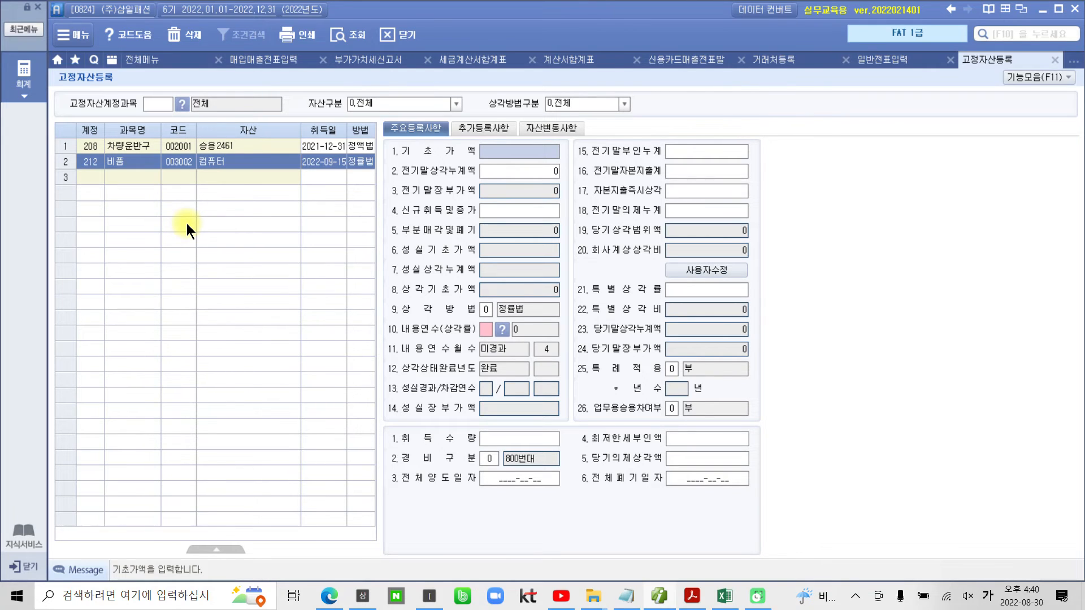
- Mark the acquisition date and show the cost belongs in 신규취득및증가, not 기초가액
key(ctrl+2)
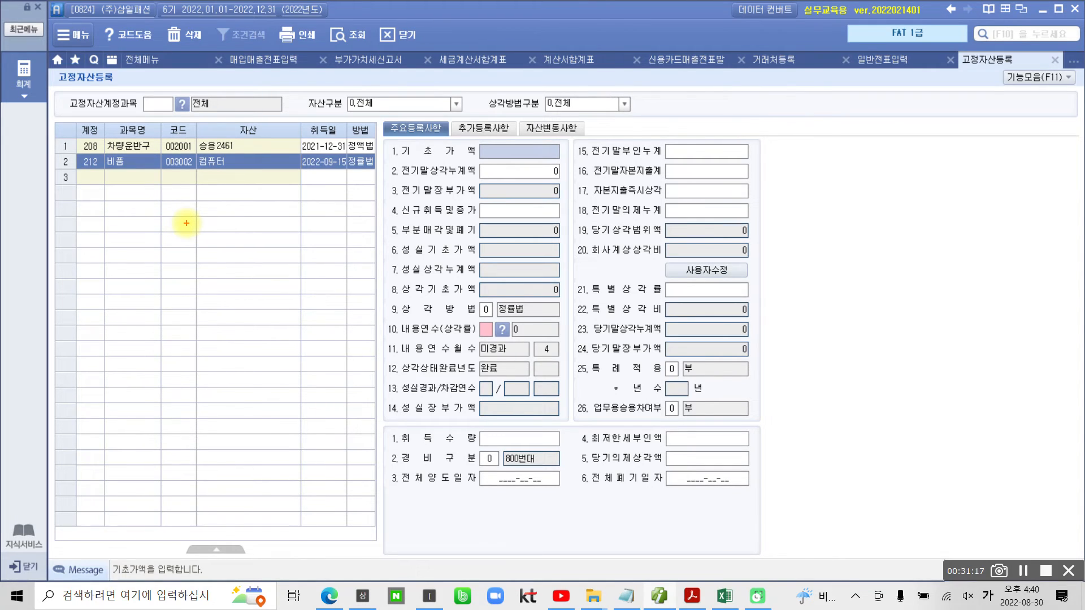
mouse_move(342, 182)
mouse_down()
mouse_move(291, 169)
mouse_move(352, 160)
mouse_move(360, 185)
mouse_up()
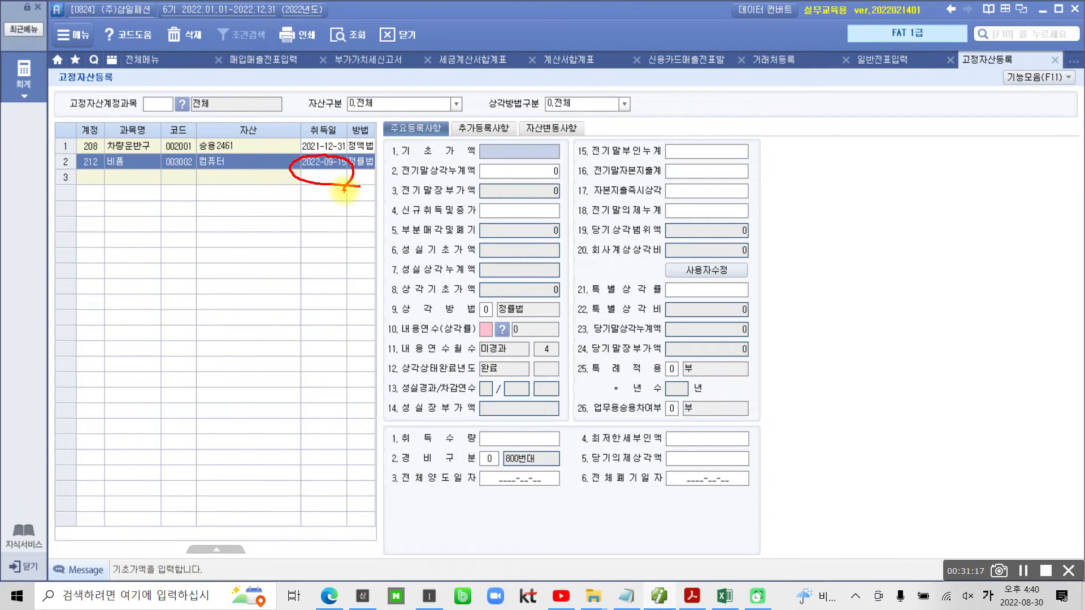
mouse_move(378, 214)
mouse_down()
mouse_move(385, 229)
mouse_move(526, 225)
mouse_move(573, 200)
mouse_move(432, 193)
mouse_move(367, 210)
mouse_up()
mouse_move(460, 129)
mouse_down()
mouse_move(425, 165)
mouse_move(457, 158)
mouse_up()
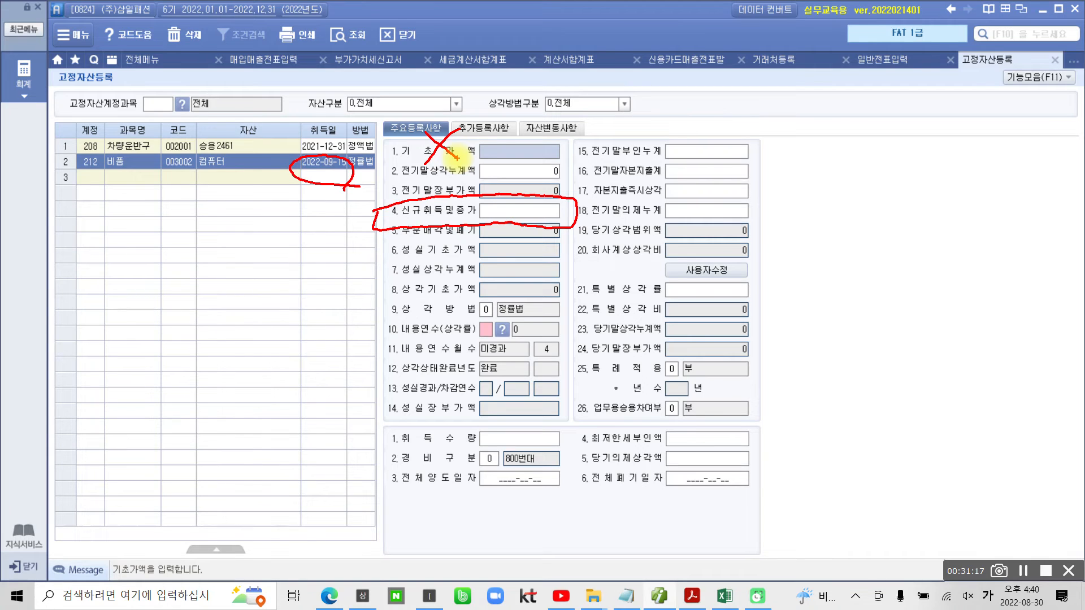
- Enter 1,200,000 as the computer's 신규취득및증가 amount
key(Escape)
click(527, 215)
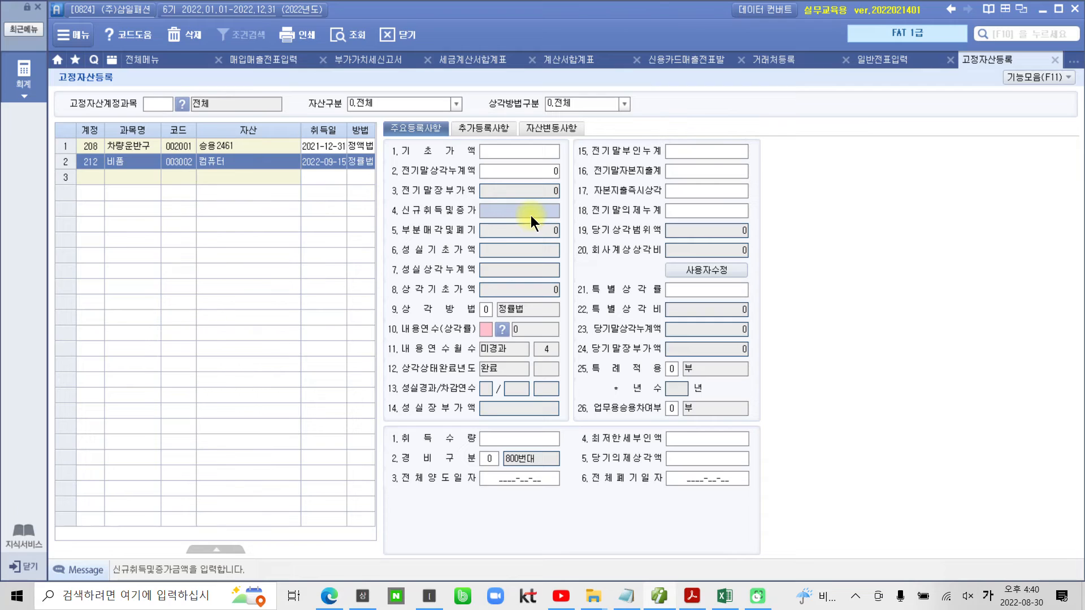
text(12)
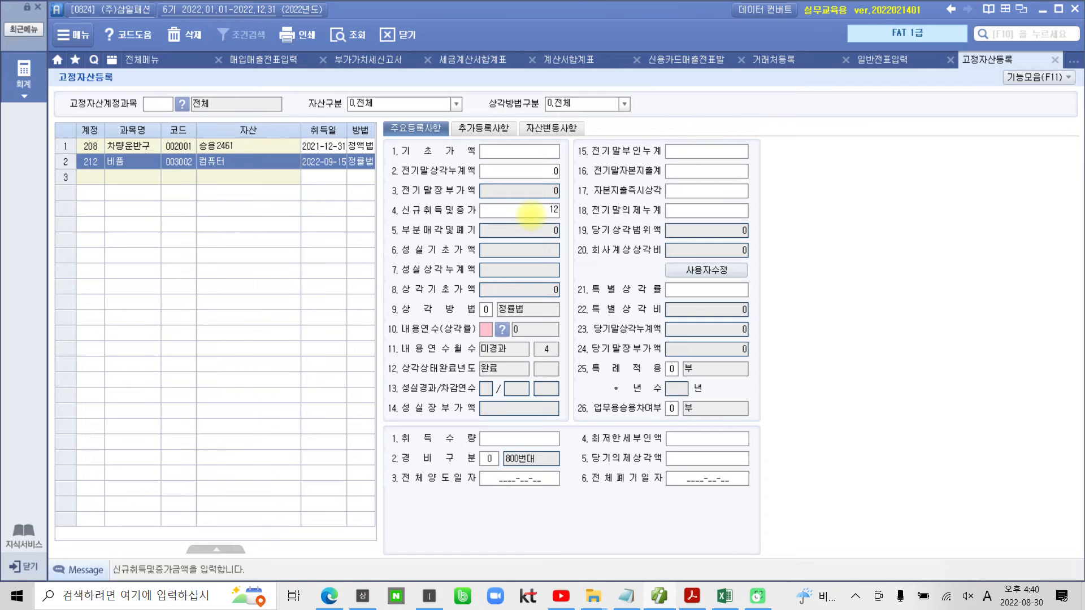
text(00,000)
key(Return)
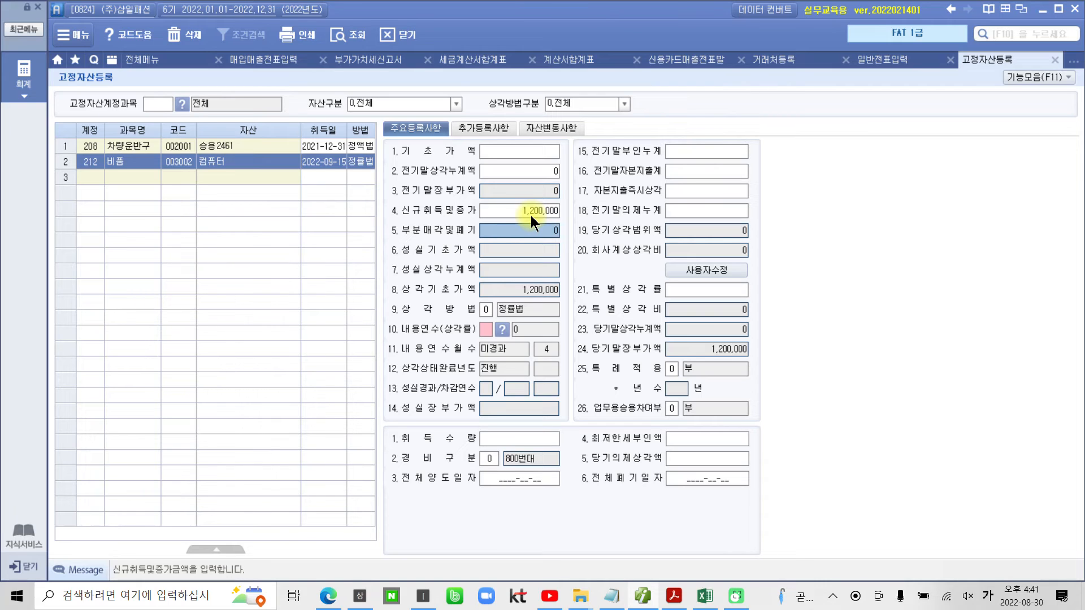
- Set the useful life to 5 years, yielding 180,400 depreciation this year
click(486, 311)
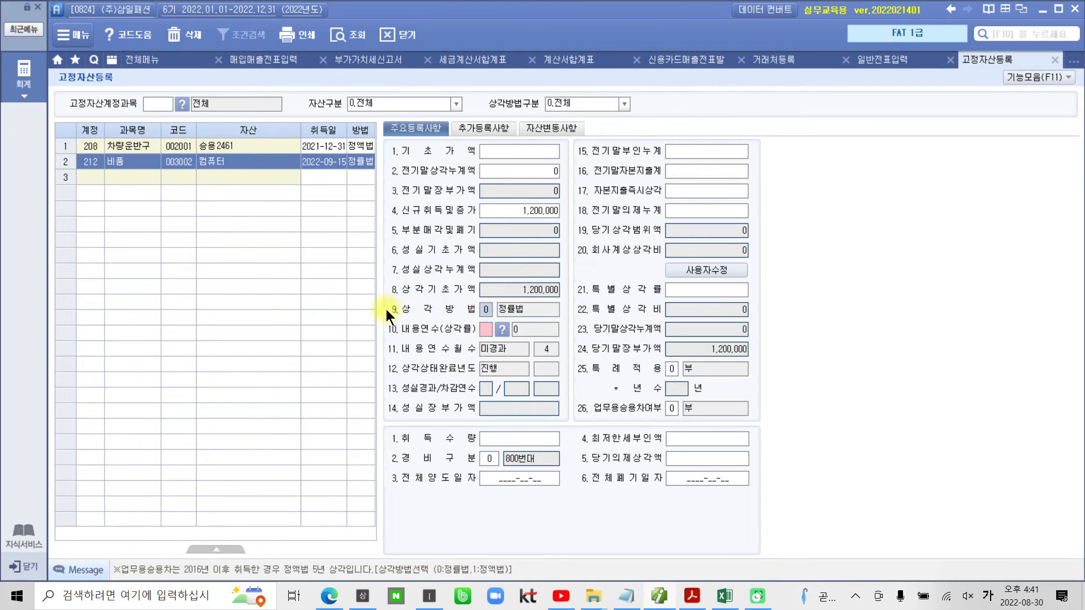
click(486, 329)
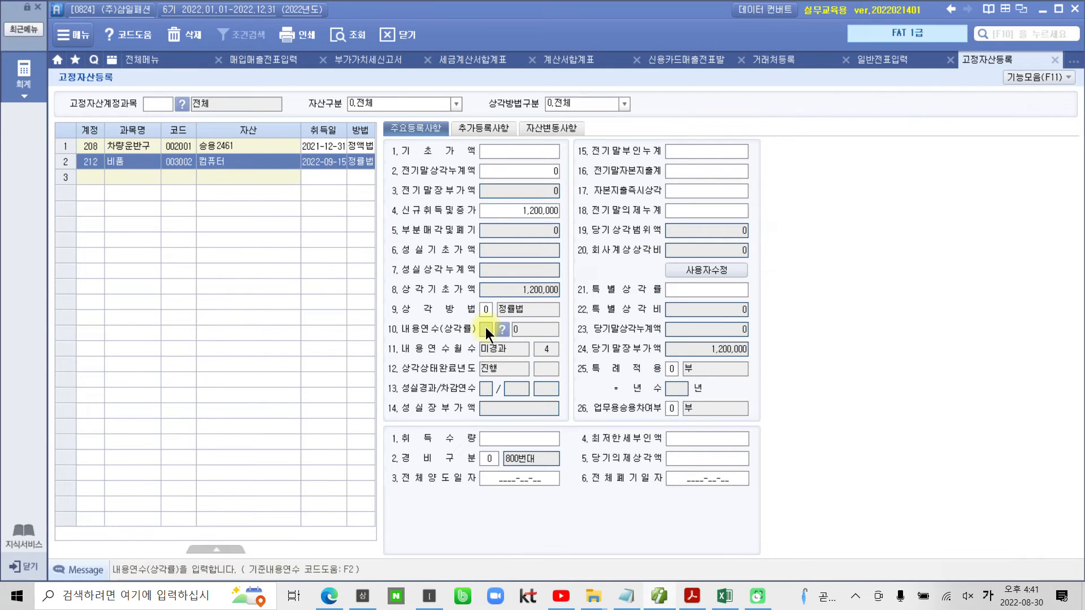
key(Hangul)
text(5)
key(Return)
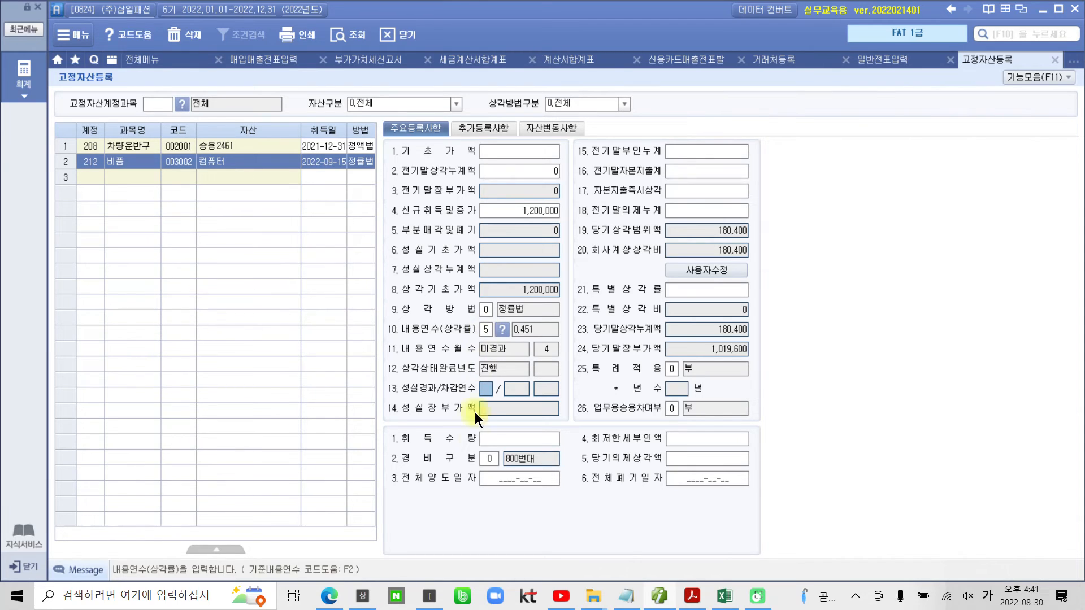
drag(373, 450, 589, 465)
mouse_move(475, 452)
mouse_down()
mouse_move(496, 472)
mouse_move(480, 483)
mouse_up()
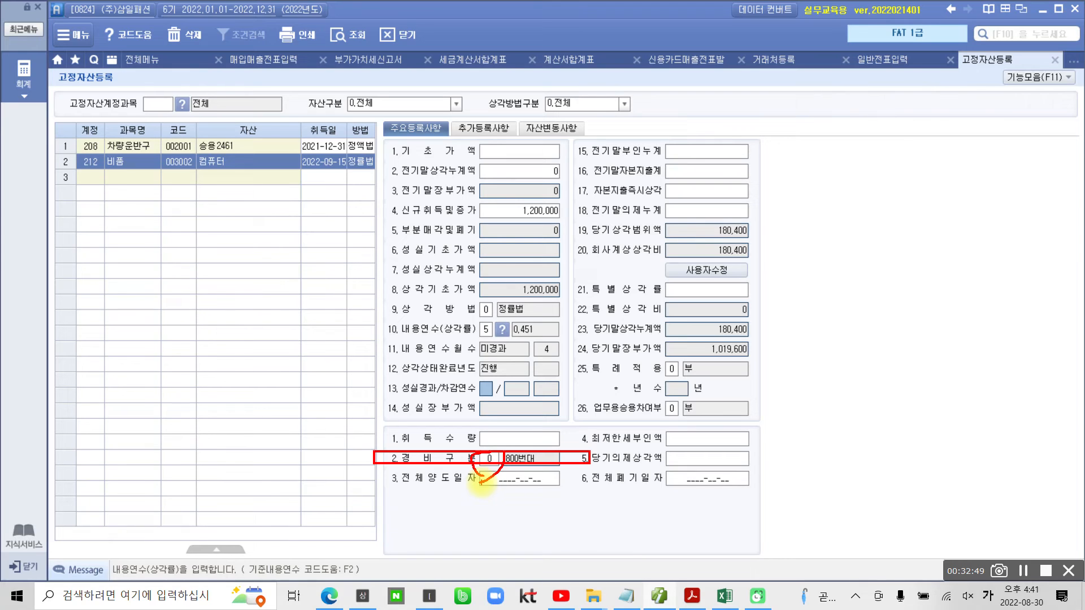
drag(568, 237, 765, 262)
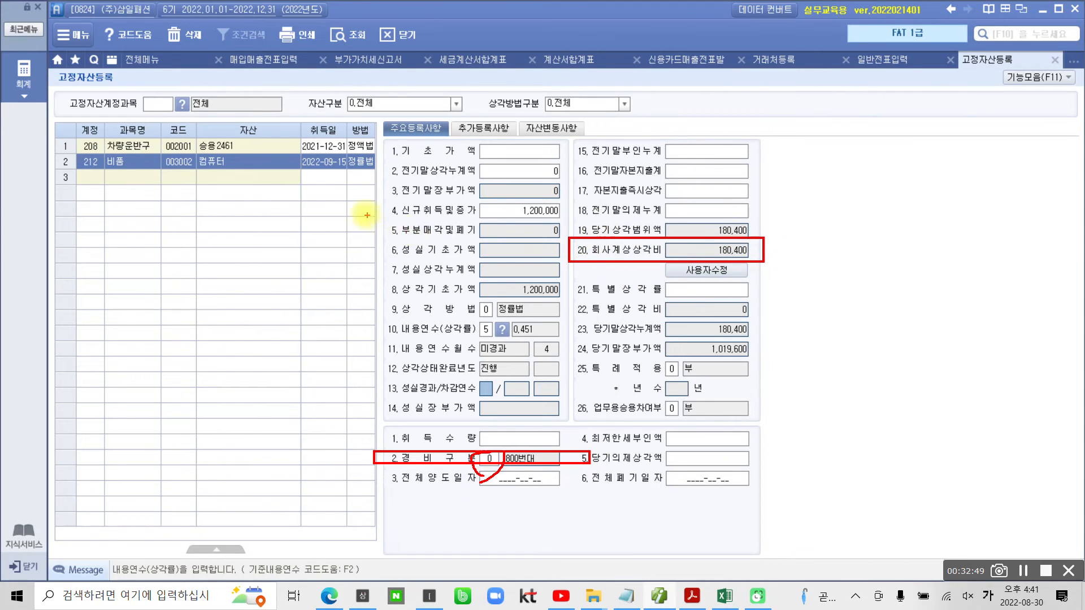
mouse_move(326, 169)
mouse_down()
mouse_move(353, 152)
mouse_move(362, 184)
mouse_up()
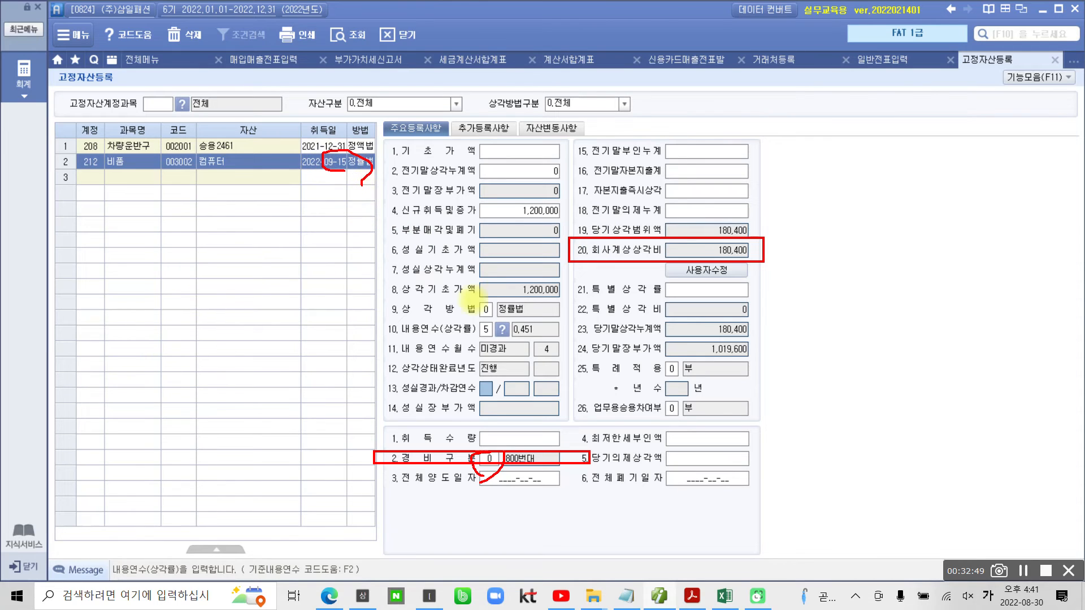
drag(784, 252, 810, 258)
mouse_move(870, 227)
mouse_down()
mouse_move(856, 273)
mouse_move(932, 261)
mouse_up()
drag(962, 233, 952, 270)
drag(968, 240, 990, 270)
drag(864, 213, 877, 296)
drag(1011, 226, 1003, 285)
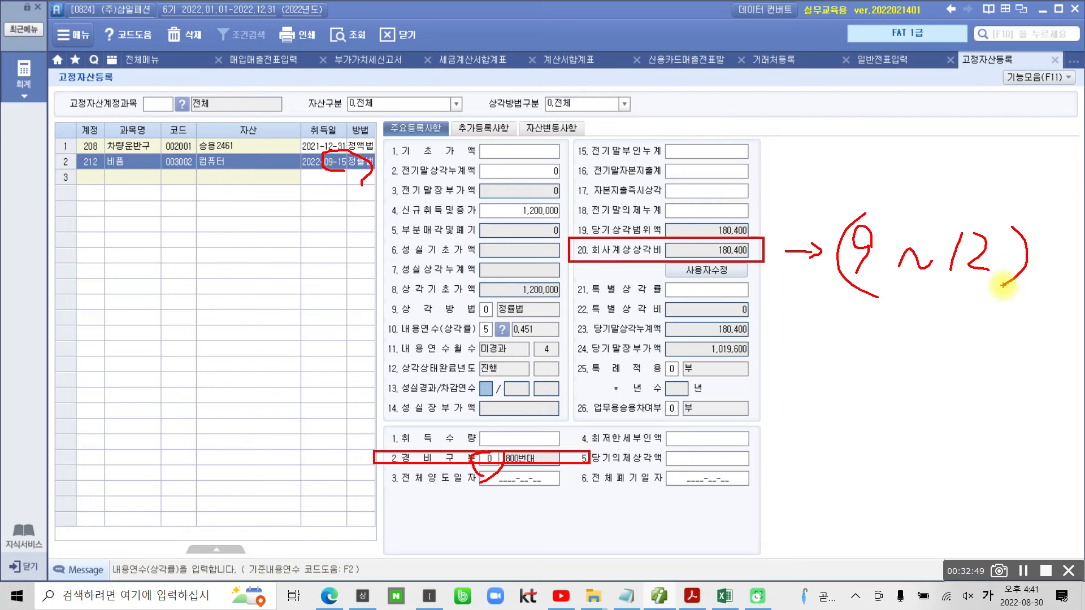
mouse_move(152, 289)
mouse_down()
mouse_move(145, 330)
mouse_move(171, 350)
mouse_up()
mouse_move(184, 283)
mouse_down()
mouse_move(195, 306)
mouse_move(221, 295)
mouse_up()
mouse_move(244, 270)
mouse_down()
mouse_move(233, 291)
mouse_move(267, 263)
mouse_move(277, 319)
mouse_up()
drag(294, 258, 333, 238)
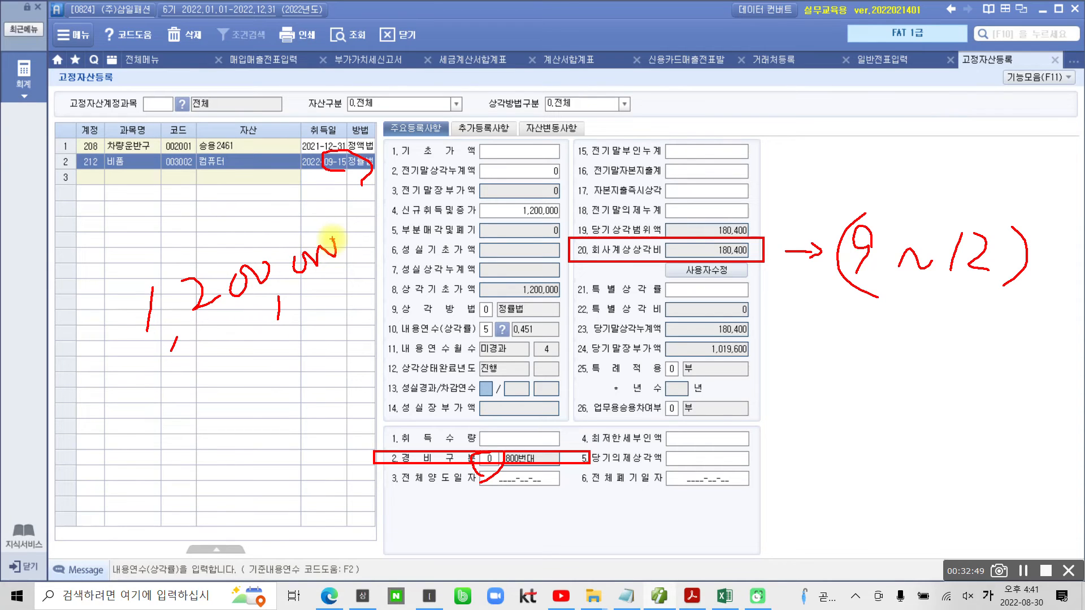
drag(489, 326, 501, 338)
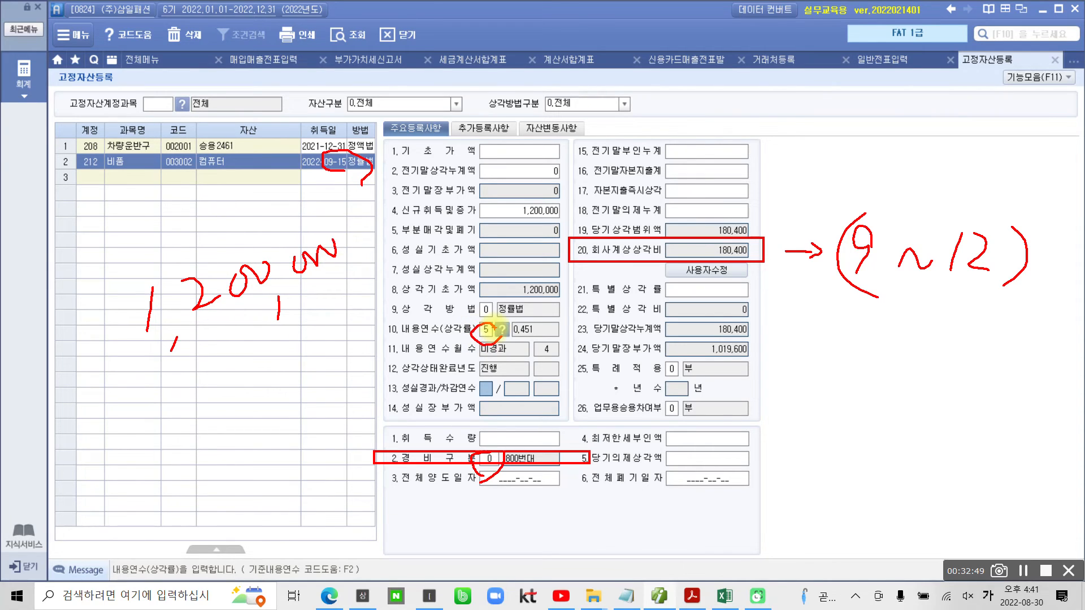
drag(371, 194, 352, 282)
drag(396, 195, 393, 251)
drag(402, 212, 425, 202)
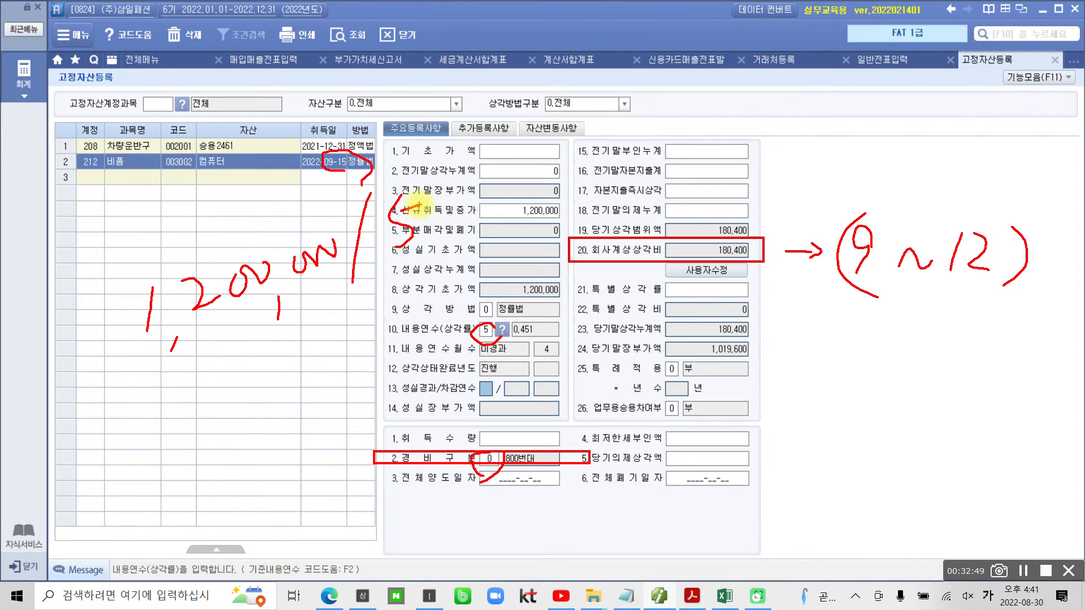
mouse_move(484, 157)
mouse_down()
mouse_move(458, 203)
mouse_move(480, 190)
mouse_up()
drag(535, 148, 517, 154)
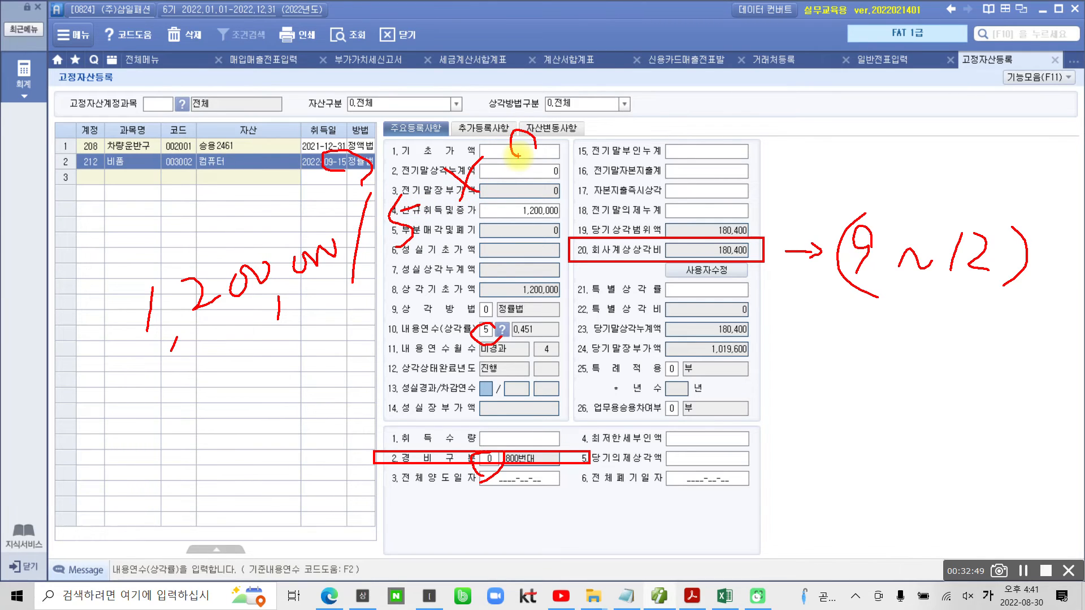
key(ctrl+z)
mouse_move(517, 126)
mouse_down()
mouse_move(501, 169)
mouse_move(543, 162)
mouse_up()
drag(524, 124, 521, 176)
drag(572, 95, 558, 173)
mouse_move(604, 114)
mouse_down()
mouse_move(601, 150)
mouse_move(694, 88)
mouse_move(700, 100)
mouse_up()
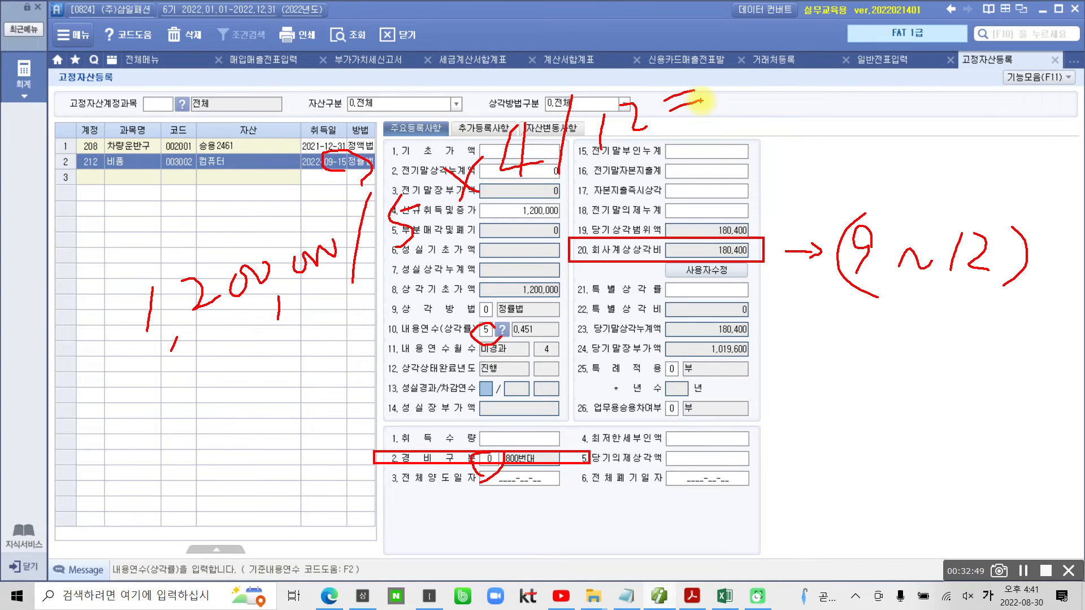
drag(740, 214, 761, 270)
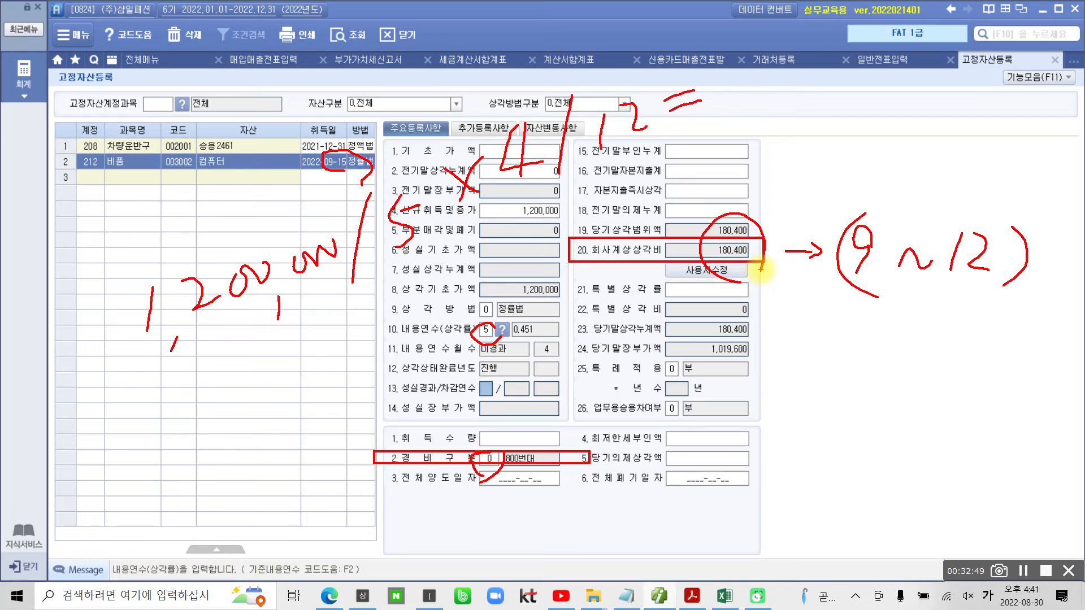
mouse_move(757, 73)
mouse_down()
mouse_move(737, 122)
mouse_move(757, 71)
mouse_move(793, 60)
mouse_up()
drag(808, 112, 808, 133)
mouse_move(835, 79)
mouse_down()
mouse_move(831, 100)
mouse_move(864, 62)
mouse_move(882, 85)
mouse_move(899, 51)
mouse_up()
drag(146, 406, 633, 151)
mouse_move(248, 405)
mouse_down()
mouse_move(281, 452)
mouse_move(315, 448)
mouse_up()
drag(310, 386, 328, 429)
mouse_move(353, 362)
mouse_down()
mouse_move(418, 370)
mouse_move(424, 339)
mouse_move(449, 316)
mouse_move(455, 357)
mouse_move(467, 364)
mouse_move(521, 339)
mouse_up()
drag(89, 319, 65, 376)
drag(51, 339, 115, 384)
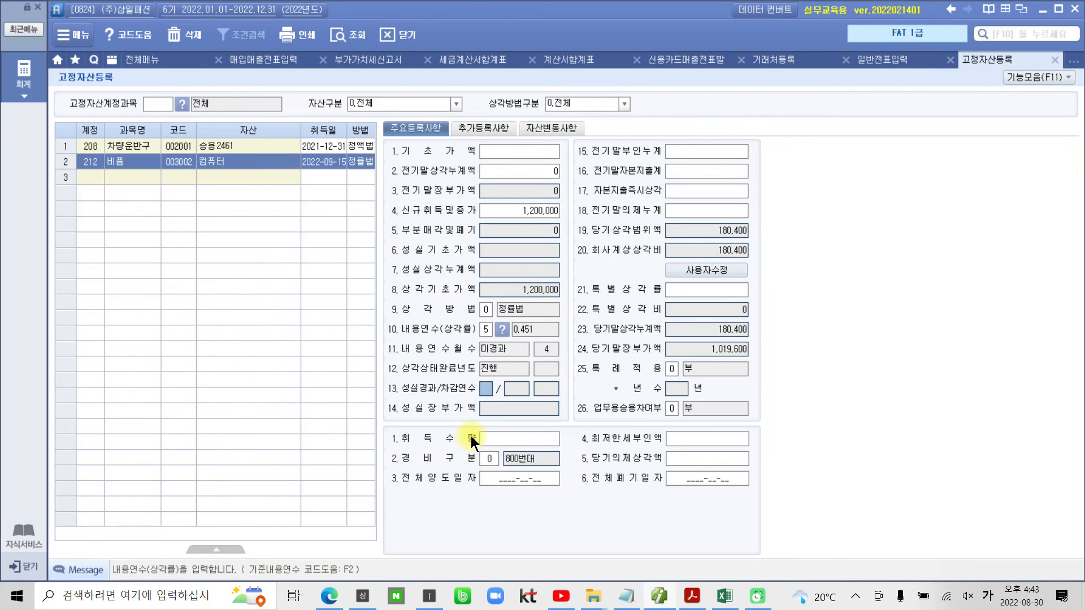
mouse_move(581, 219)
mouse_down()
mouse_move(526, 184)
mouse_move(564, 249)
mouse_up()
mouse_move(137, 338)
mouse_down()
mouse_move(144, 391)
mouse_move(169, 416)
mouse_up()
mouse_move(173, 326)
mouse_down()
mouse_move(222, 341)
mouse_move(259, 320)
mouse_move(271, 362)
mouse_up()
mouse_move(283, 288)
mouse_down()
mouse_move(286, 305)
mouse_move(303, 266)
mouse_move(327, 269)
mouse_up()
drag(369, 216, 354, 261)
drag(341, 228, 391, 267)
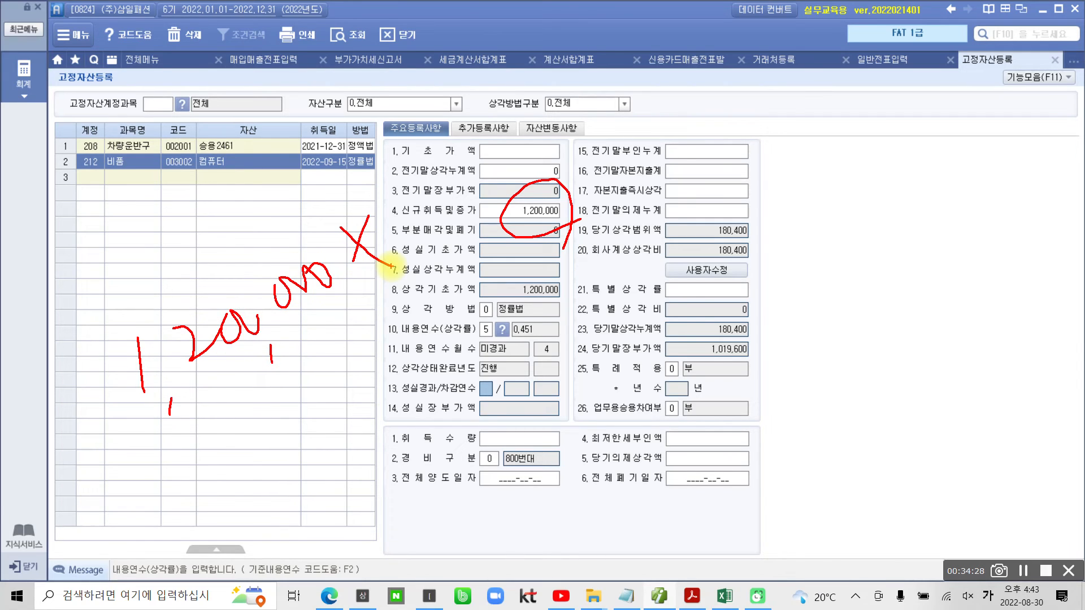
mouse_move(551, 348)
mouse_down()
mouse_move(493, 329)
mouse_move(557, 351)
mouse_up()
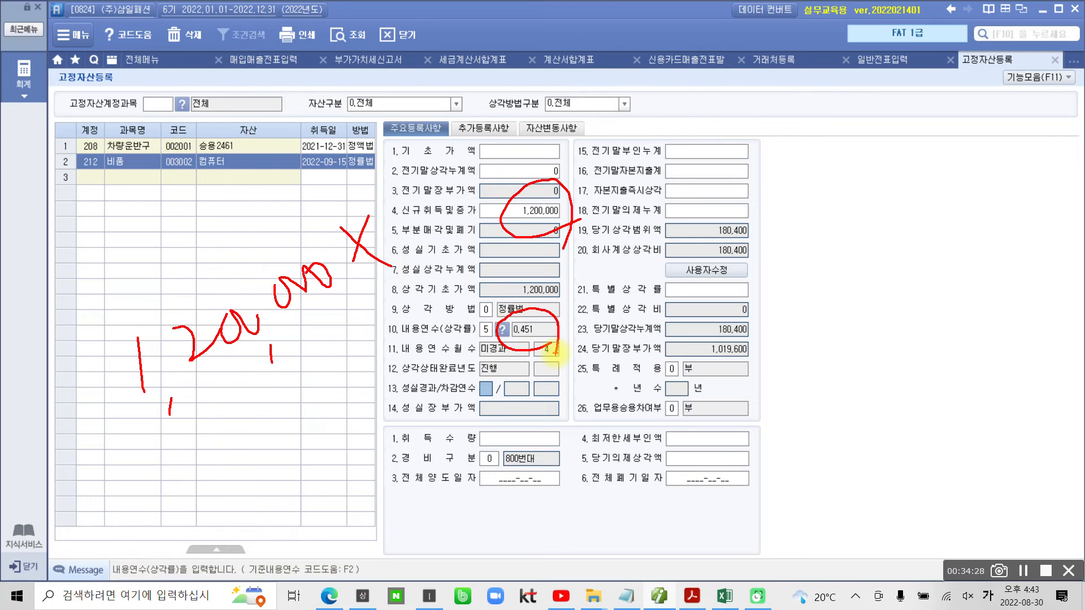
mouse_move(411, 202)
mouse_down()
mouse_move(428, 221)
mouse_move(414, 197)
mouse_up()
drag(435, 228, 449, 247)
mouse_move(442, 171)
mouse_down()
mouse_move(477, 179)
mouse_move(467, 209)
mouse_up()
drag(478, 137, 480, 189)
mouse_move(485, 153)
mouse_down()
mouse_move(500, 148)
mouse_move(512, 163)
mouse_up()
drag(566, 97, 547, 148)
drag(536, 110, 578, 138)
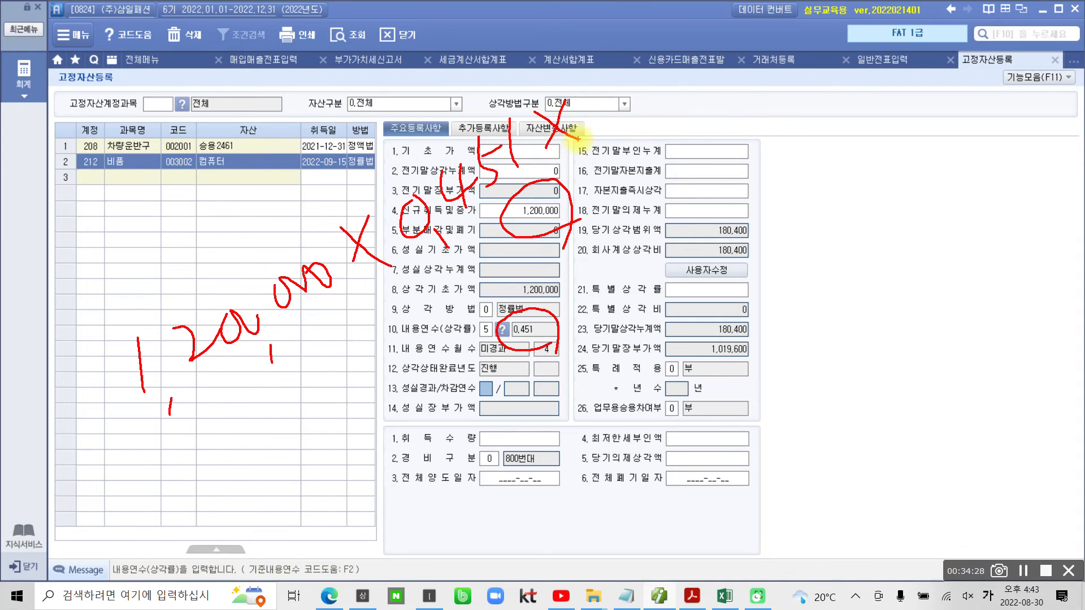
mouse_move(603, 87)
mouse_down()
mouse_move(640, 104)
mouse_move(626, 125)
mouse_up()
drag(675, 56, 672, 116)
mouse_move(701, 71)
mouse_down()
mouse_move(706, 100)
mouse_move(814, 70)
mouse_up()
drag(786, 92, 817, 87)
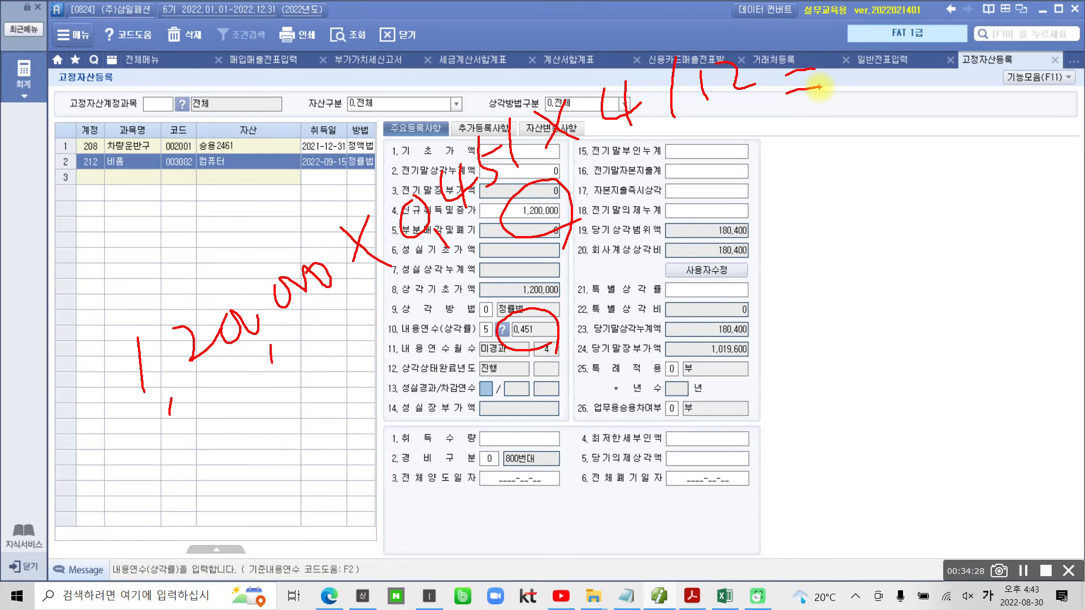
mouse_move(751, 272)
mouse_down()
mouse_move(697, 273)
mouse_move(738, 280)
mouse_move(774, 264)
mouse_up()
mouse_move(844, 75)
mouse_down()
mouse_move(842, 95)
mouse_move(885, 82)
mouse_move(904, 59)
mouse_up()
drag(922, 112, 919, 125)
mouse_move(957, 65)
mouse_down()
mouse_move(986, 93)
mouse_move(964, 127)
mouse_up()
drag(989, 79, 1030, 70)
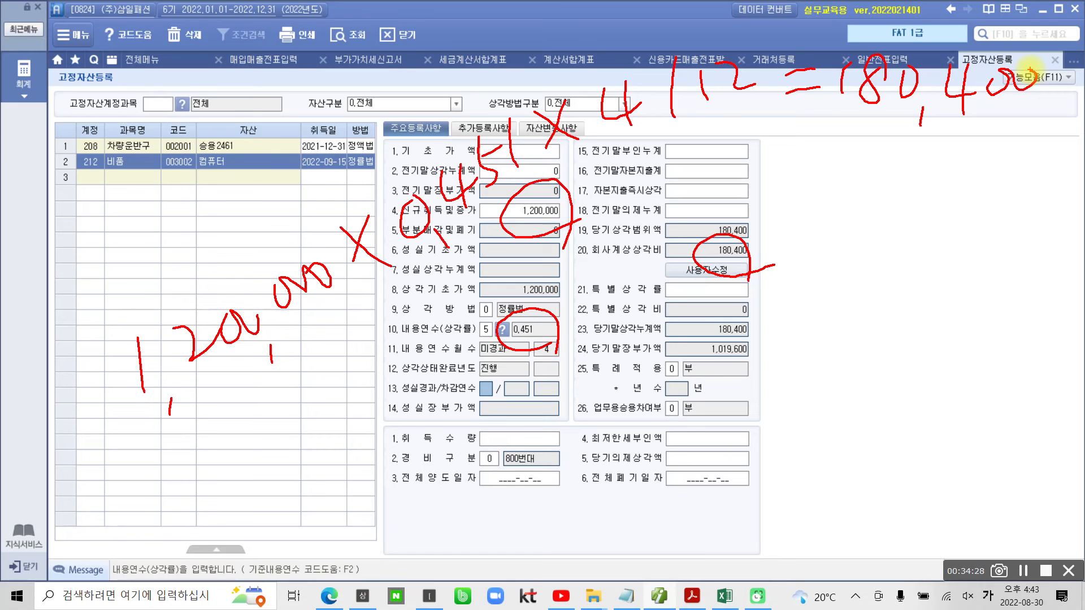
mouse_move(839, 62)
mouse_down()
mouse_move(954, 148)
mouse_move(1062, 42)
mouse_move(810, 46)
mouse_up()
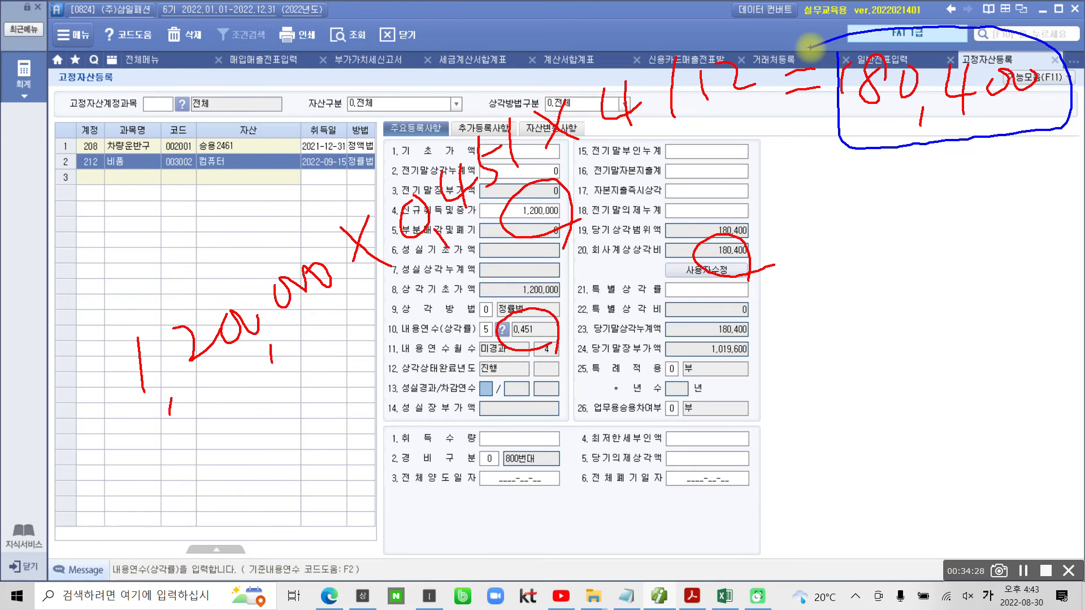
mouse_move(148, 458)
mouse_down()
mouse_move(593, 164)
mouse_move(740, 31)
mouse_move(418, 128)
mouse_move(97, 431)
mouse_move(145, 451)
mouse_move(565, 144)
mouse_move(788, 93)
mouse_move(588, 135)
mouse_move(794, 102)
mouse_move(780, 164)
mouse_move(730, 183)
mouse_up()
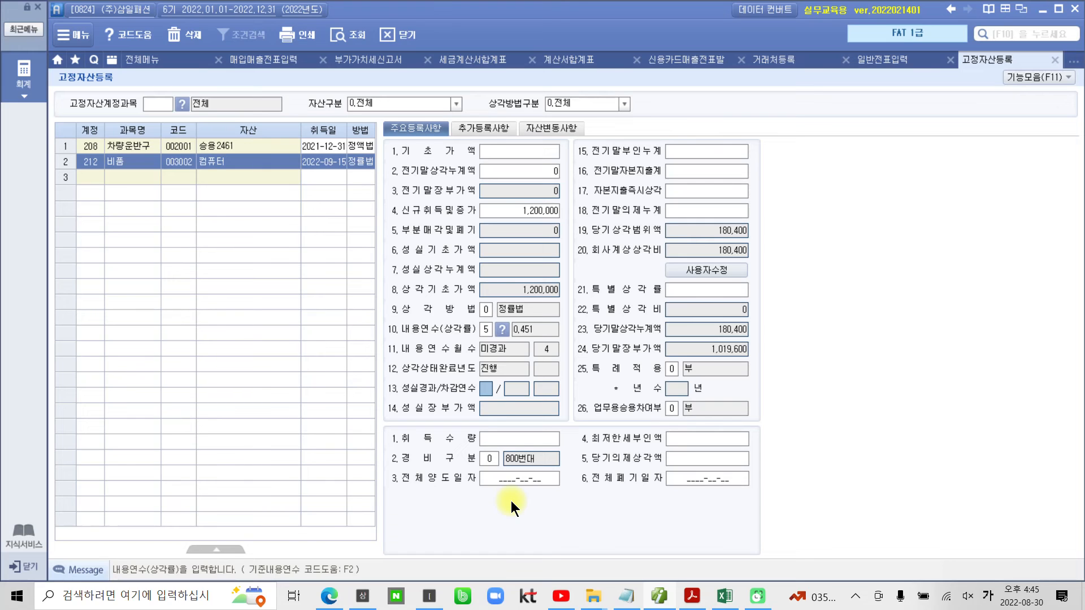
- Highlight the 전자계산서 heading of the 수행 5 invoice with 텍스트 강조
click(687, 602)
scroll(574, 429, down, 10)
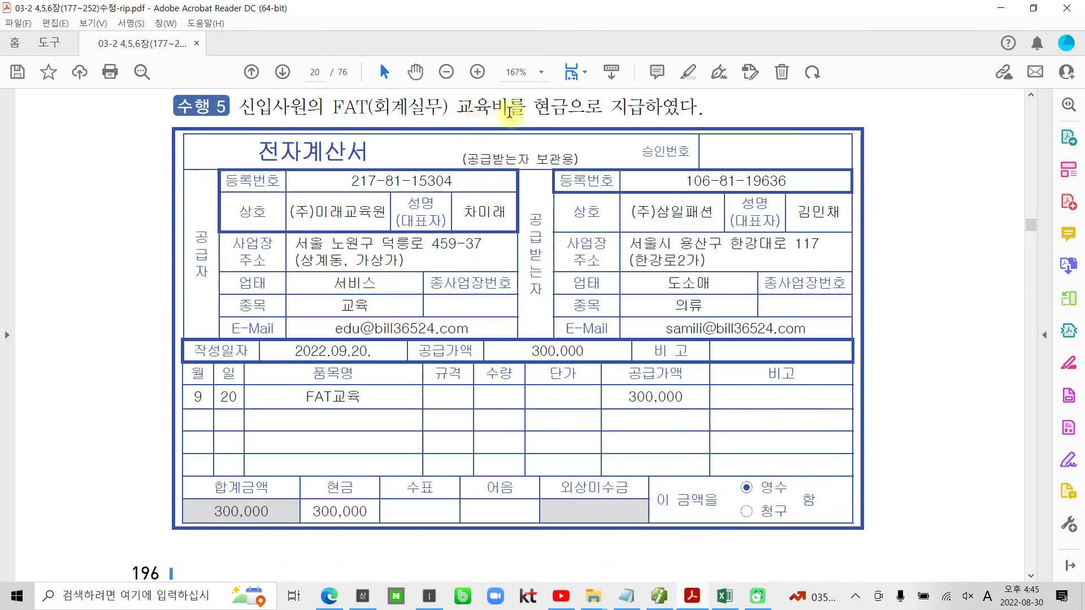
drag(531, 109, 704, 107)
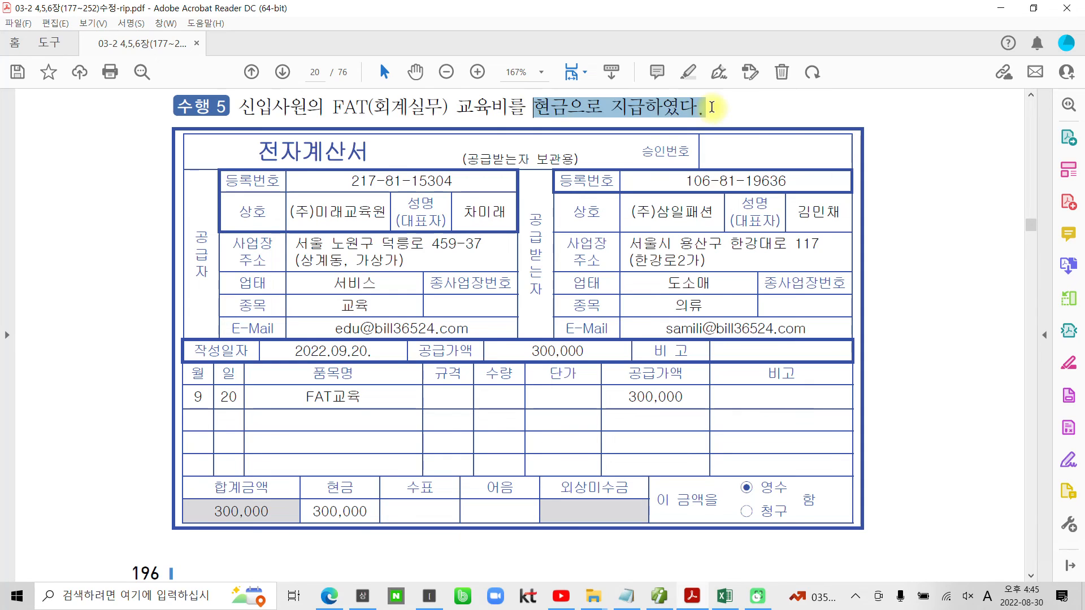
click(282, 123)
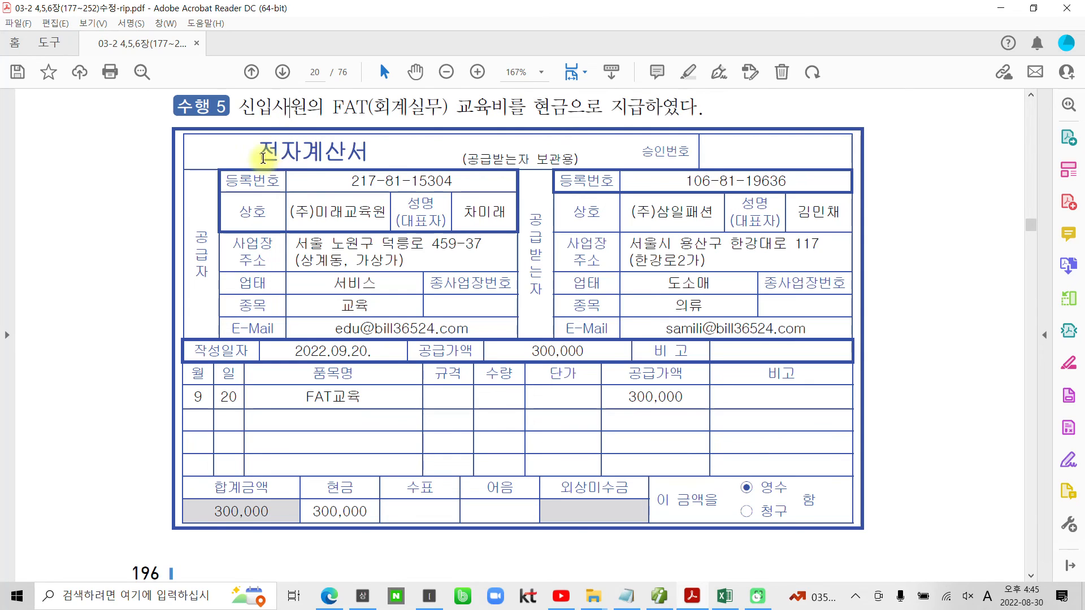
drag(257, 149, 364, 151)
right_click(363, 150)
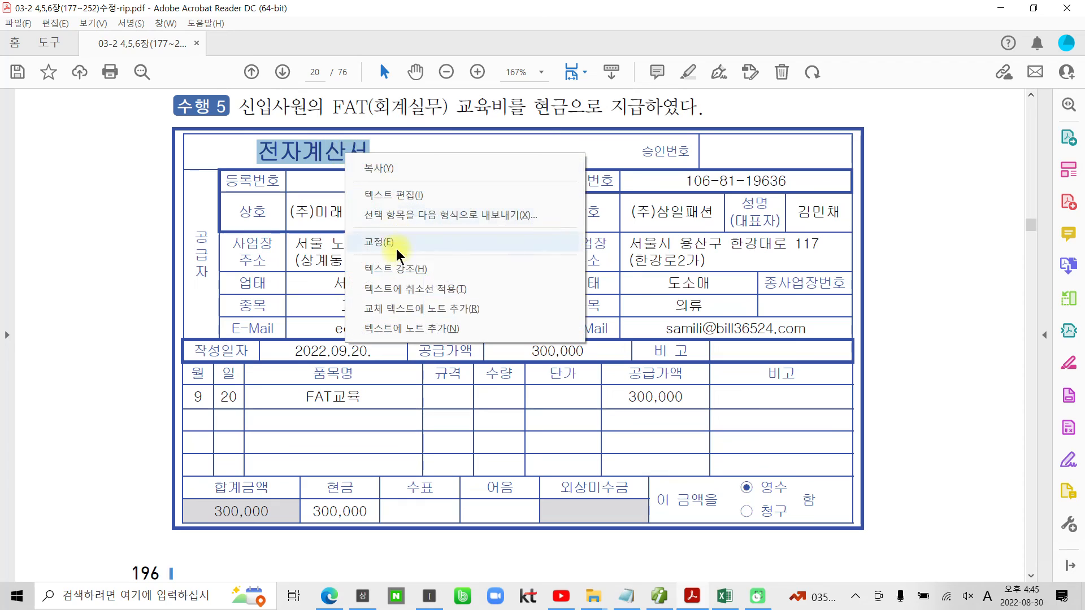
click(413, 272)
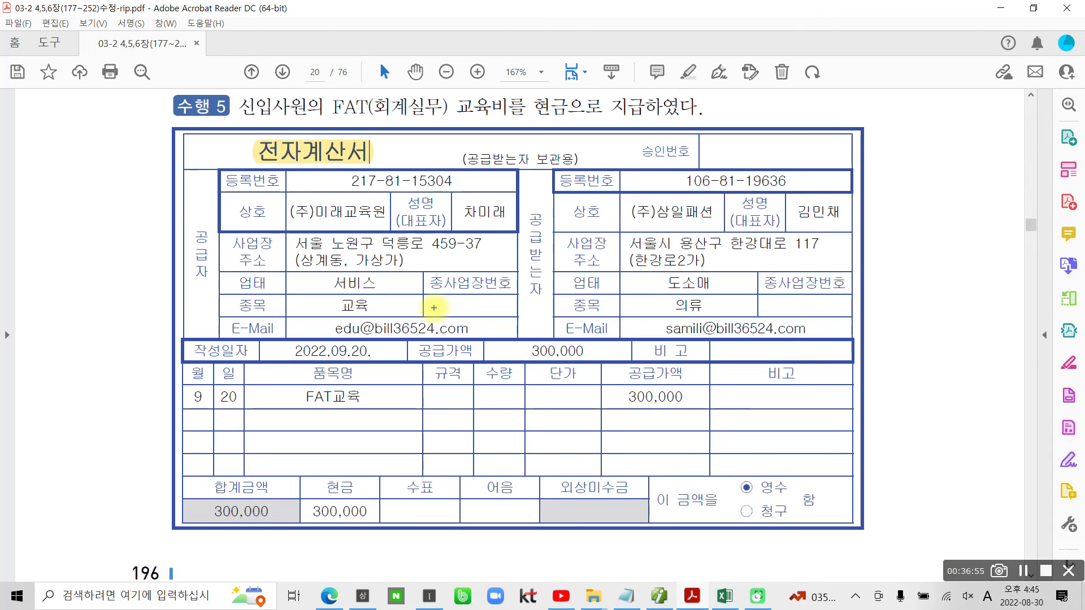
- Note 53 in the margin beside the invoice, circle 계산서 in its title, and return to Smart A
mouse_move(77, 160)
mouse_down()
mouse_move(85, 229)
mouse_move(61, 239)
mouse_up()
drag(115, 182, 121, 248)
mouse_move(147, 299)
mouse_down()
mouse_move(24, 242)
mouse_move(183, 245)
mouse_move(147, 303)
mouse_up()
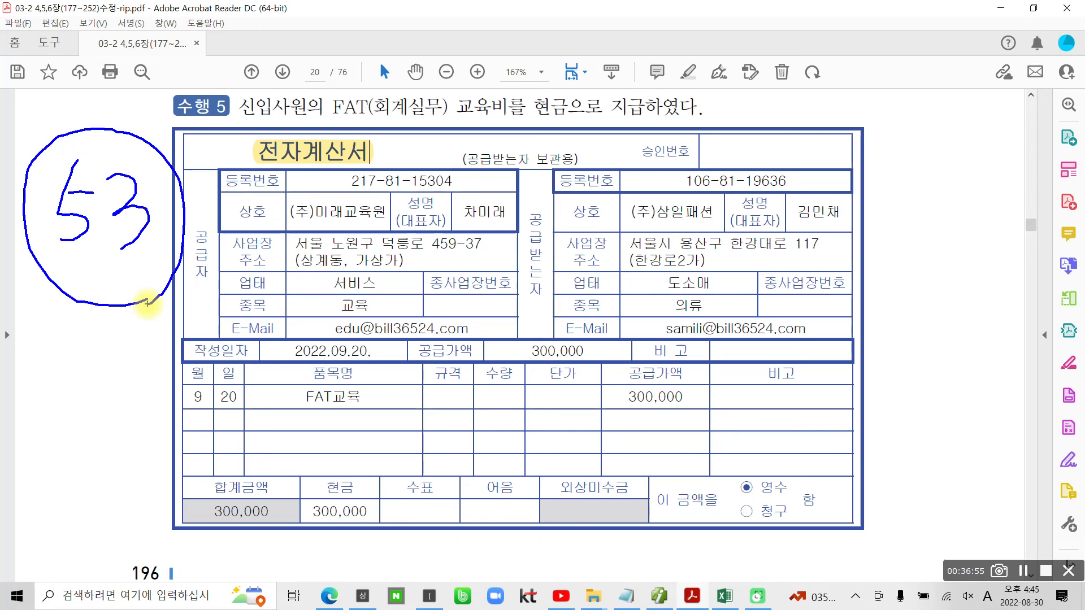
drag(369, 182, 371, 193)
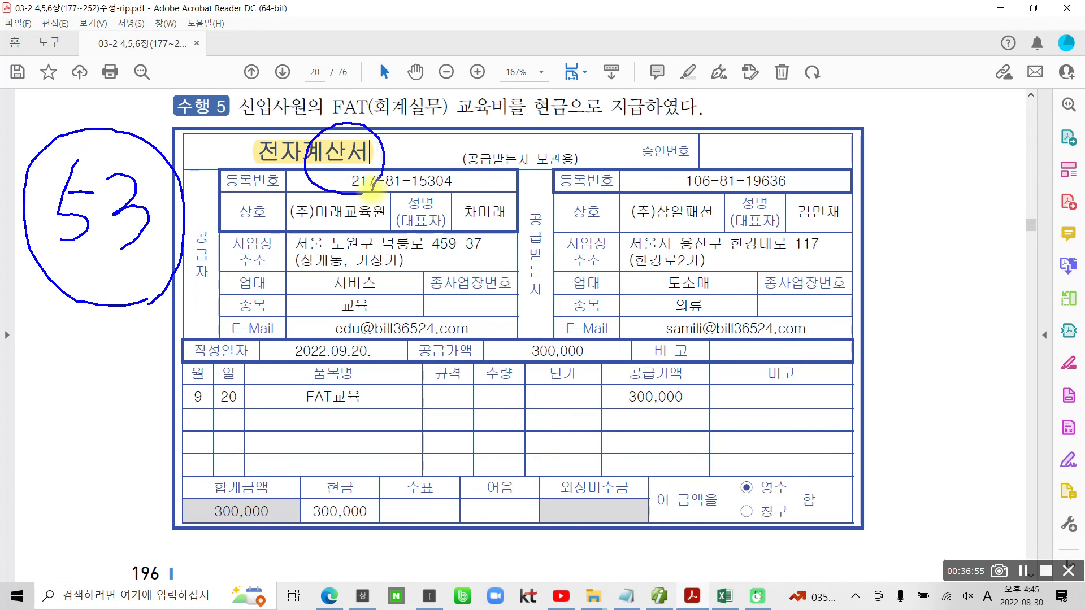
key(Escape)
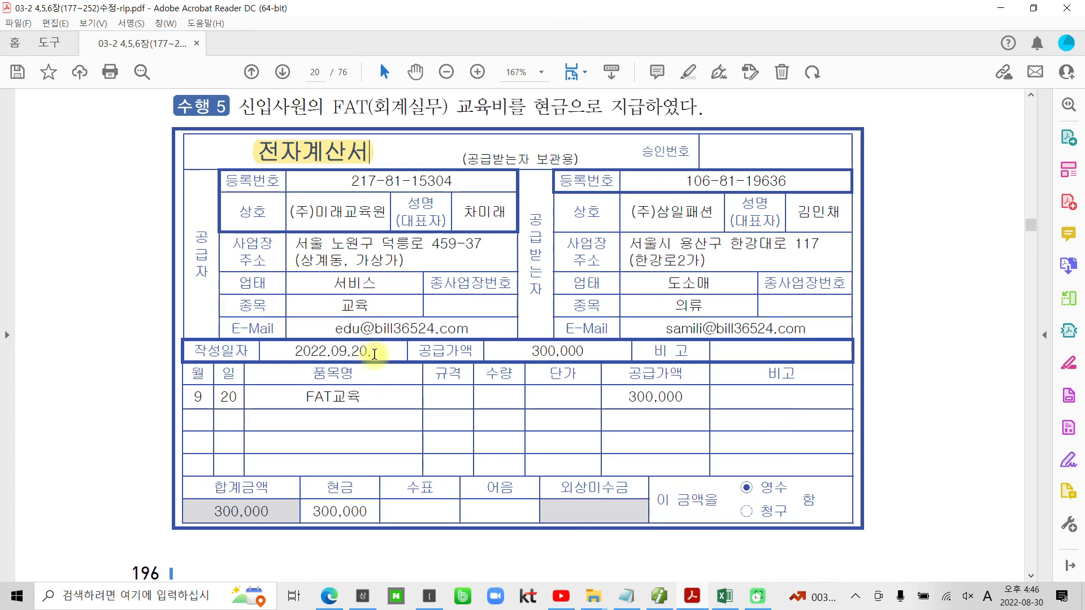
click(656, 594)
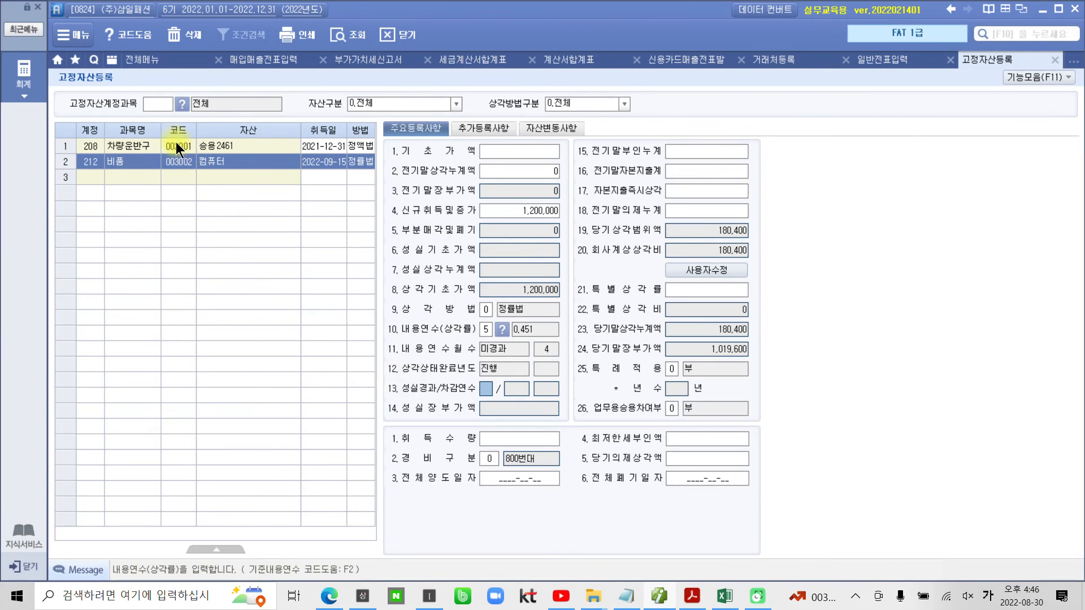
- Start a 9/20 매입매출전표 entry with type 13 면세
click(265, 62)
click(198, 107)
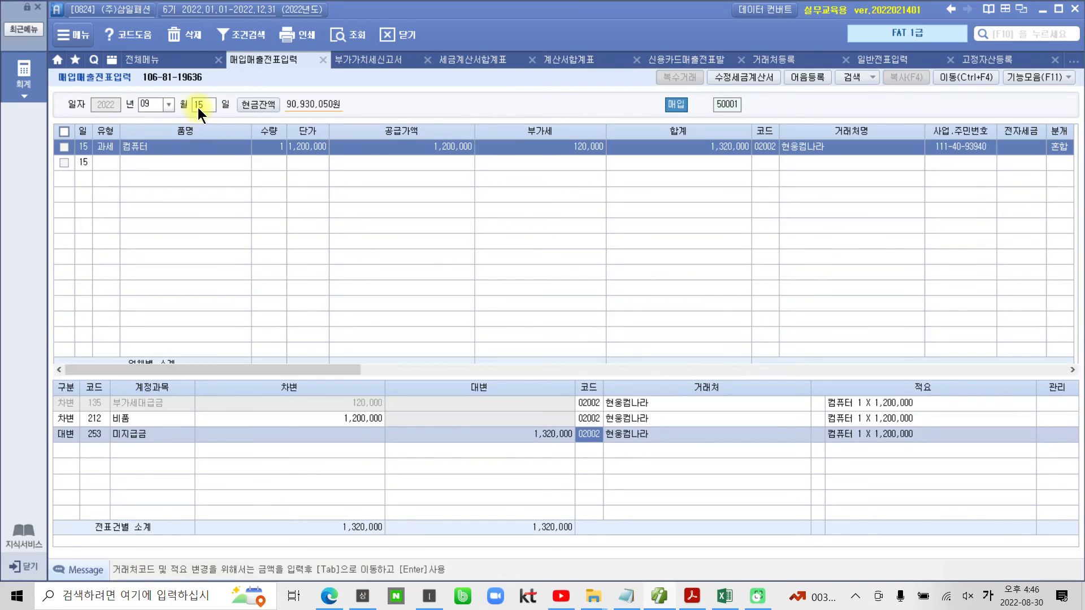
text(20)
key(Return)
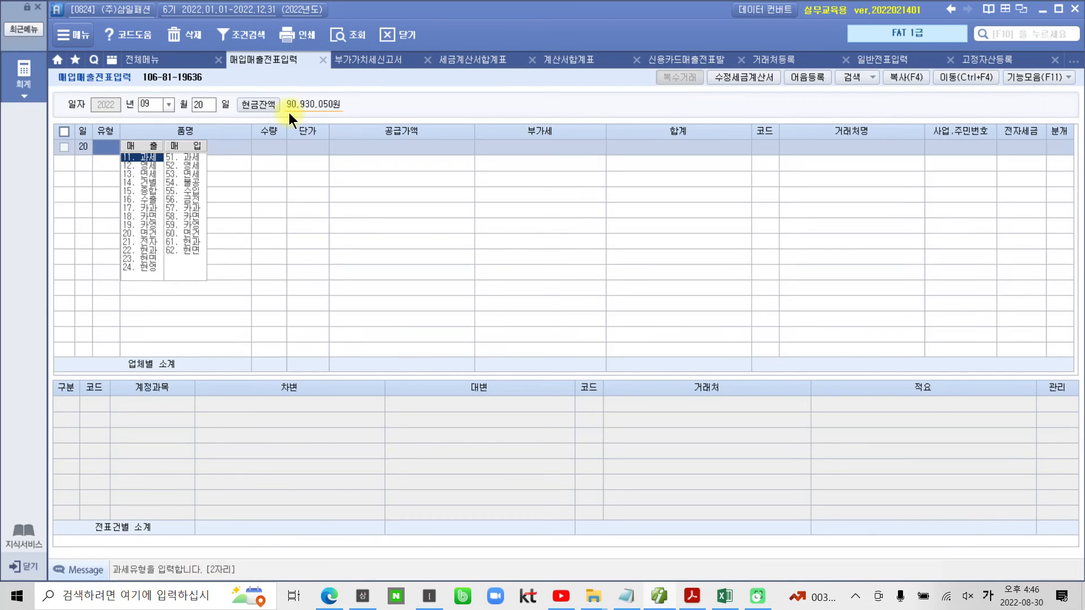
text(13)
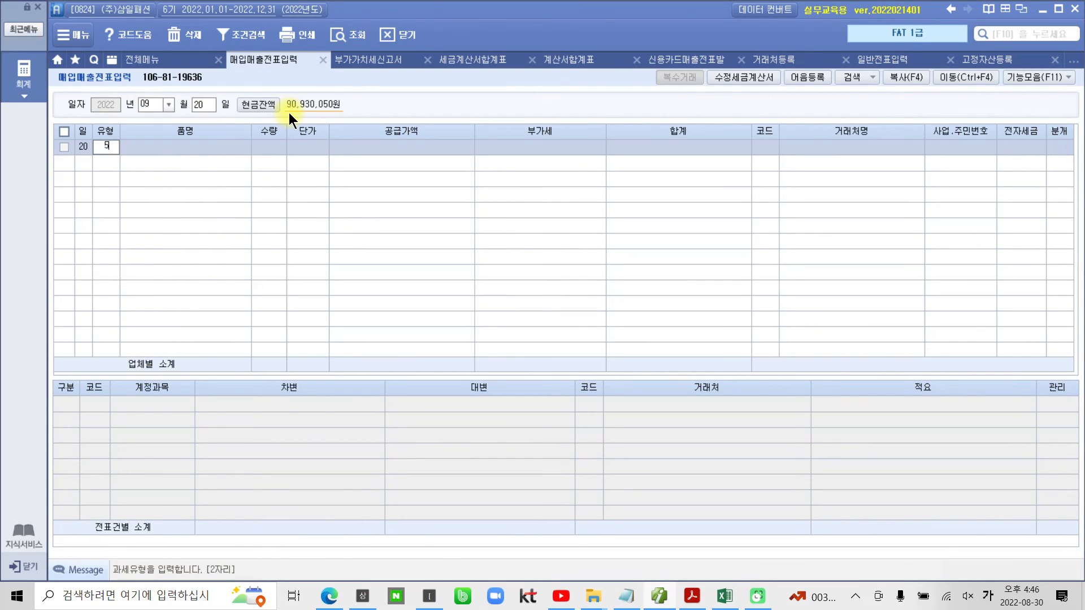
key(Return)
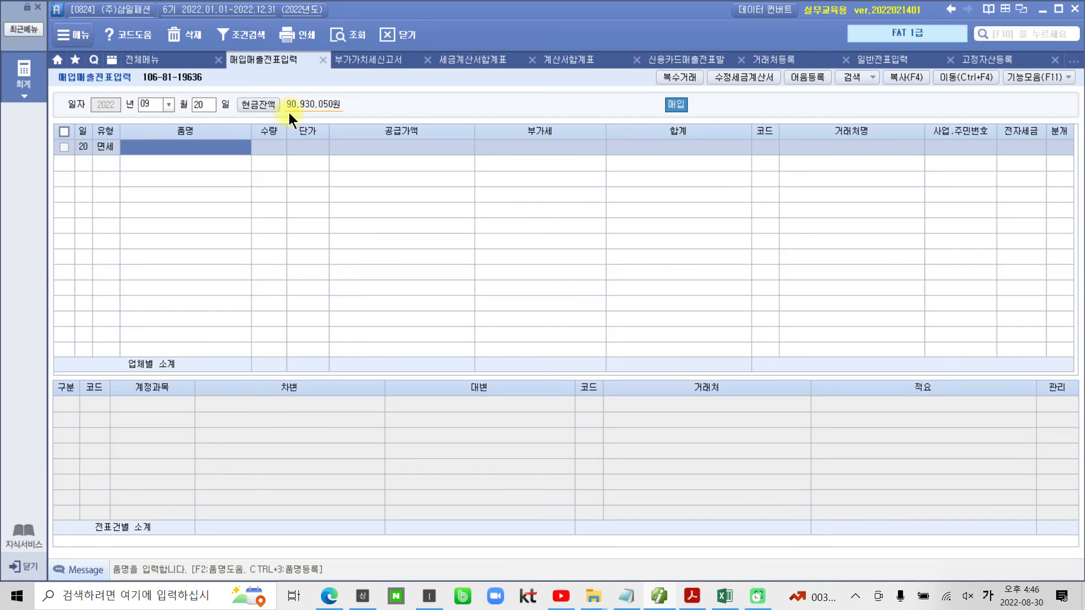
- Enter item FAT교육 with a 300,000 supply amount
text(토)
key(BackSpace)
key(Hangul)
text(FAT)
key(Hangul)
text(교육)
key(Return)
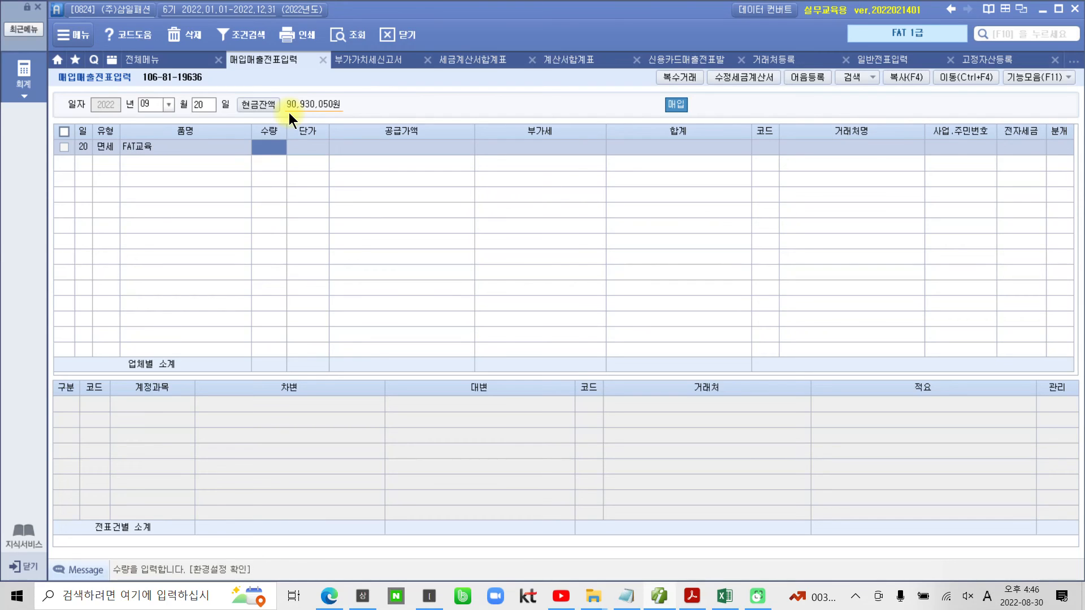
key(Return)
key(Return)
text(300000)
key(Return)
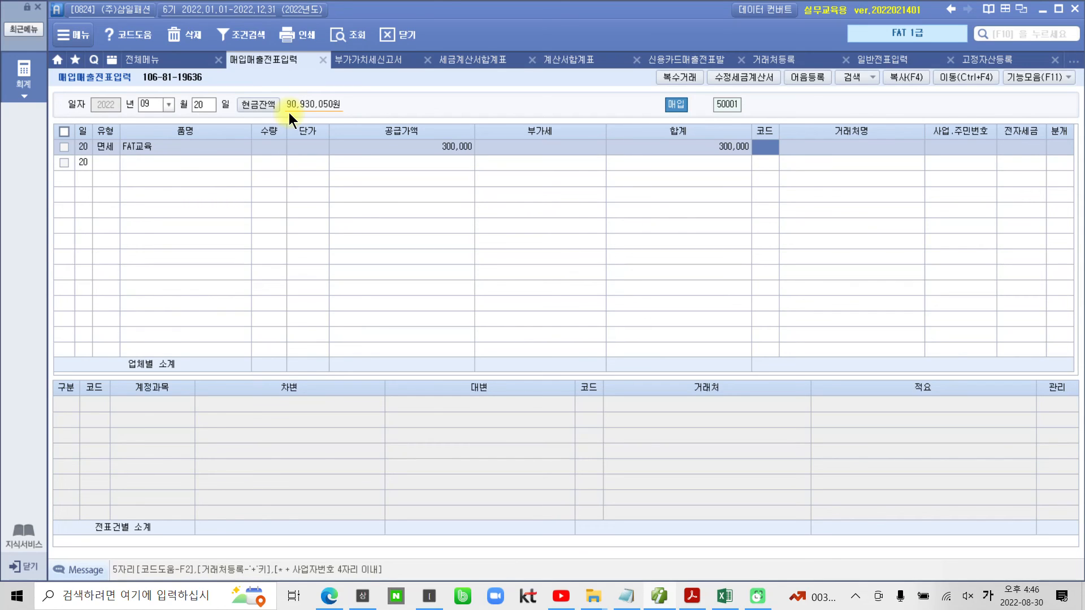
- Select vendor (주)미래교육원 and mark the invoice 1 (전자입력)
text(미래)
key(Return)
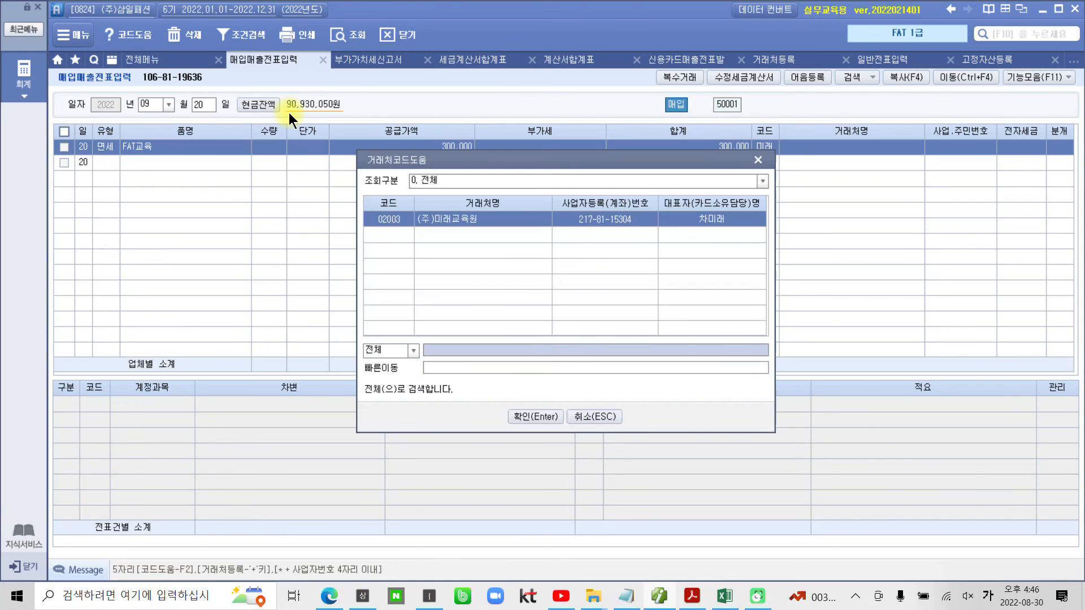
key(Return)
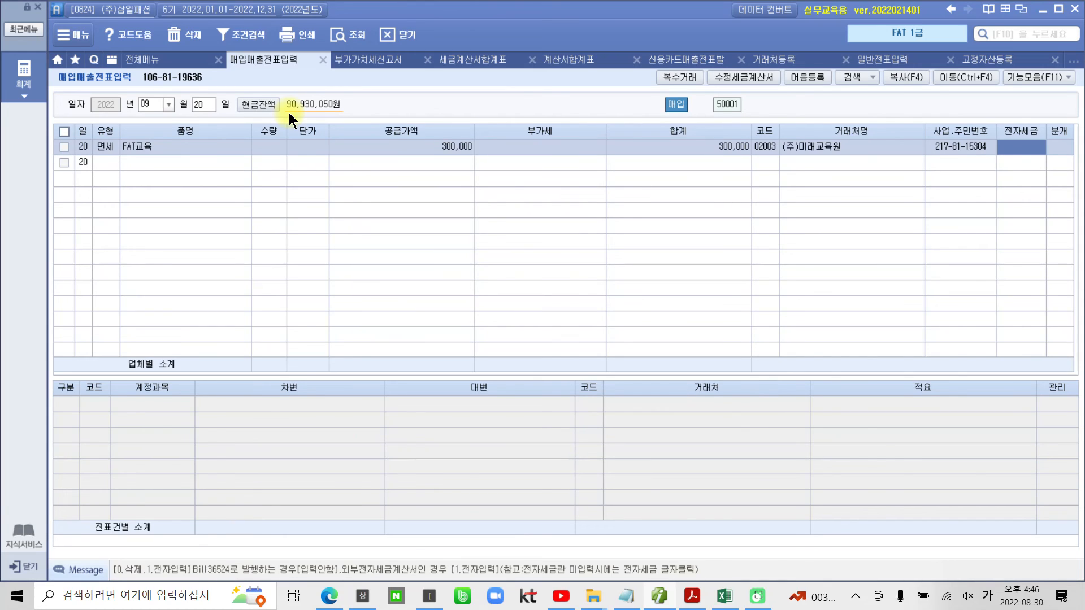
key(1)
key(Return)
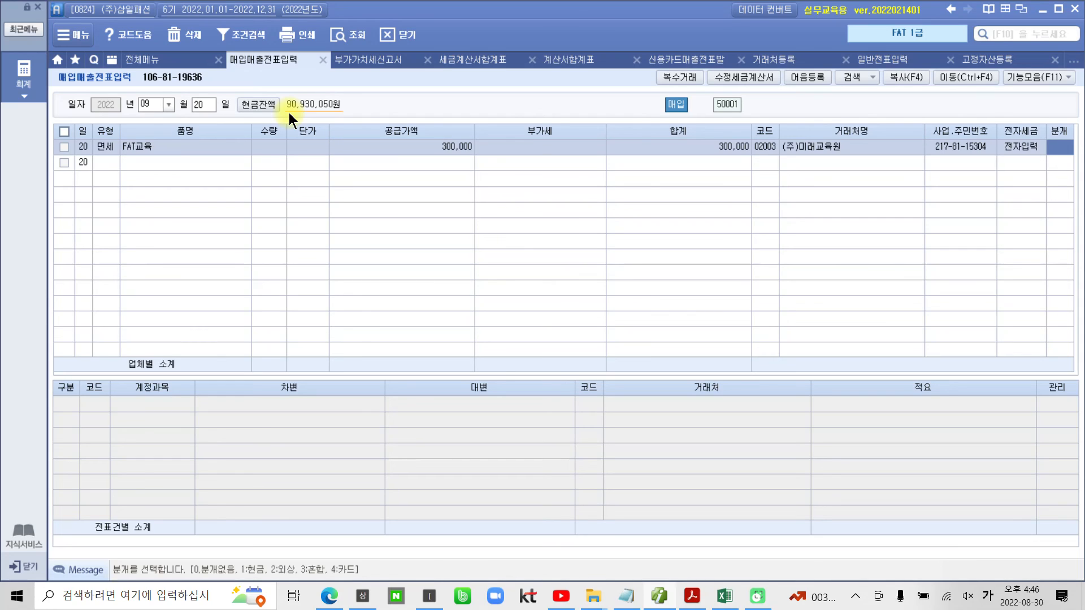
- Journalize it as cash (분개 1): 146 상품 debit 300,000 against 현금 300,000
text(1)
key(Return)
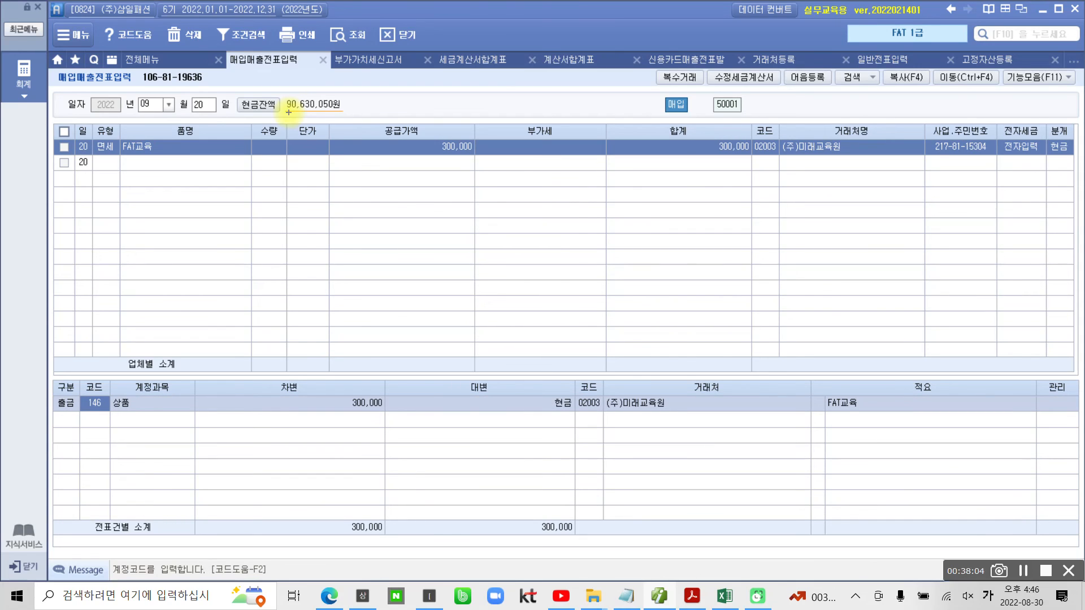
mouse_move(536, 552)
mouse_down()
mouse_move(480, 436)
mouse_move(625, 431)
mouse_move(560, 562)
mouse_up()
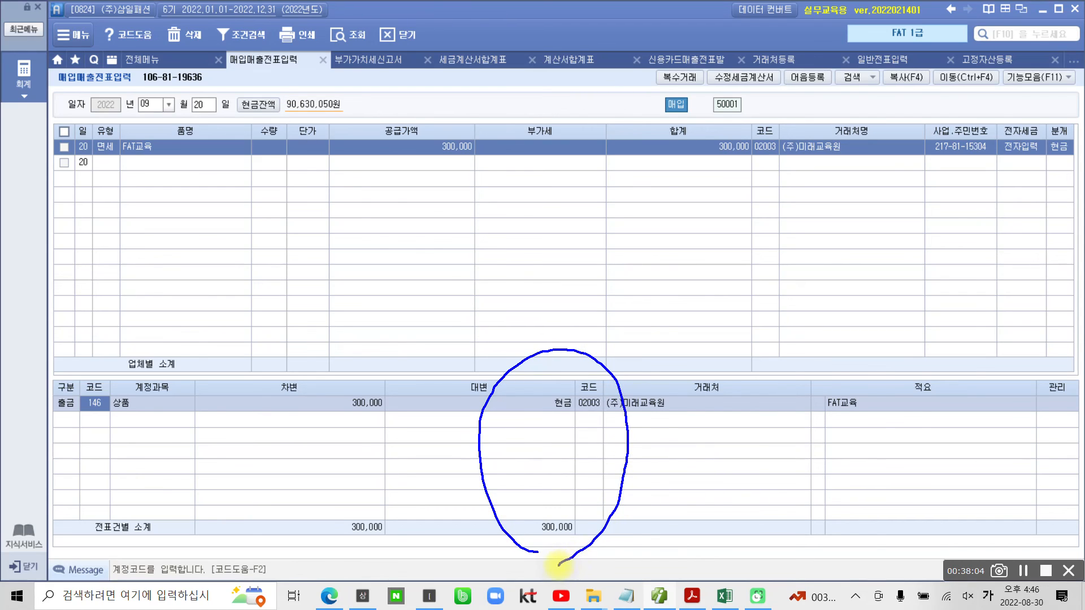
mouse_move(373, 557)
mouse_down()
mouse_move(310, 528)
mouse_move(429, 416)
mouse_move(394, 550)
mouse_up()
mouse_move(104, 429)
mouse_down()
mouse_move(130, 383)
mouse_move(116, 450)
mouse_up()
mouse_move(164, 169)
mouse_down()
mouse_move(118, 141)
mouse_move(172, 167)
mouse_move(110, 399)
mouse_move(115, 389)
mouse_up()
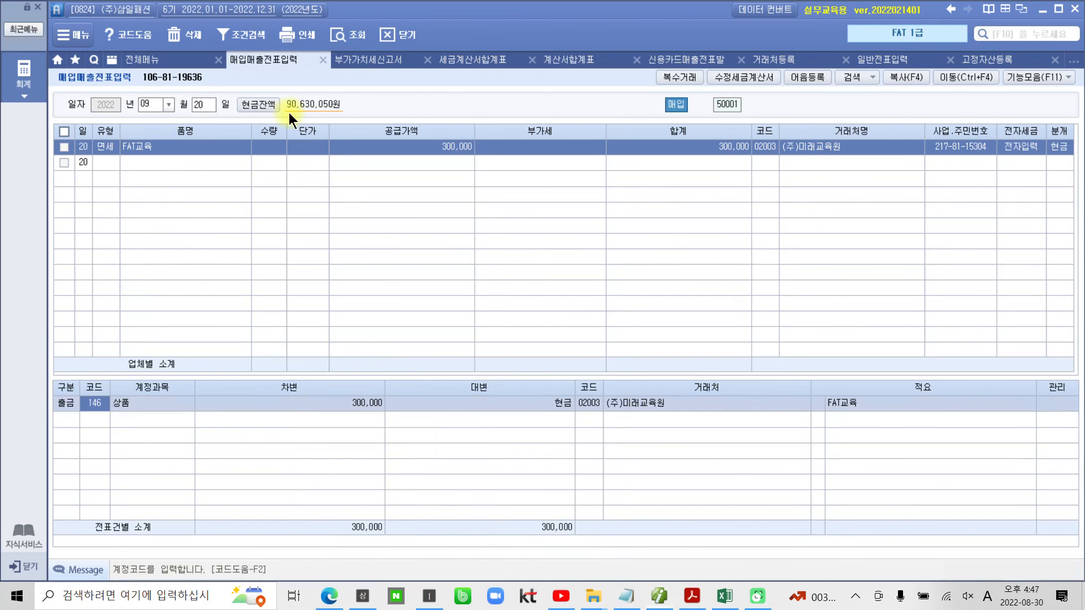
- Change the 9/20 FAT교육 cash entry's debit account from 146 상품 to 825 교육훈련비 (300,000)
text(교육)
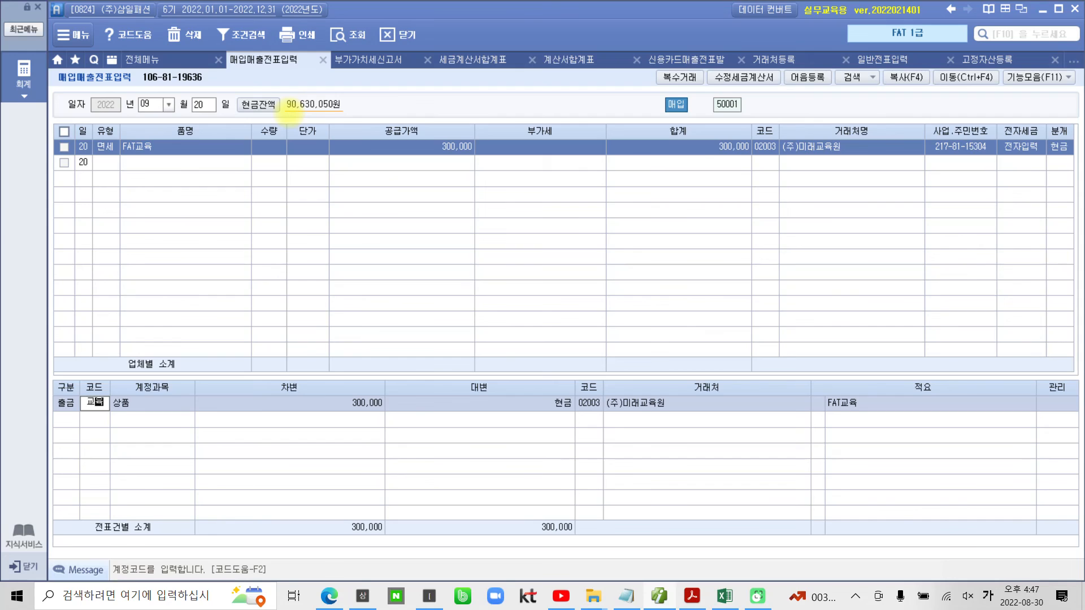
key(Return)
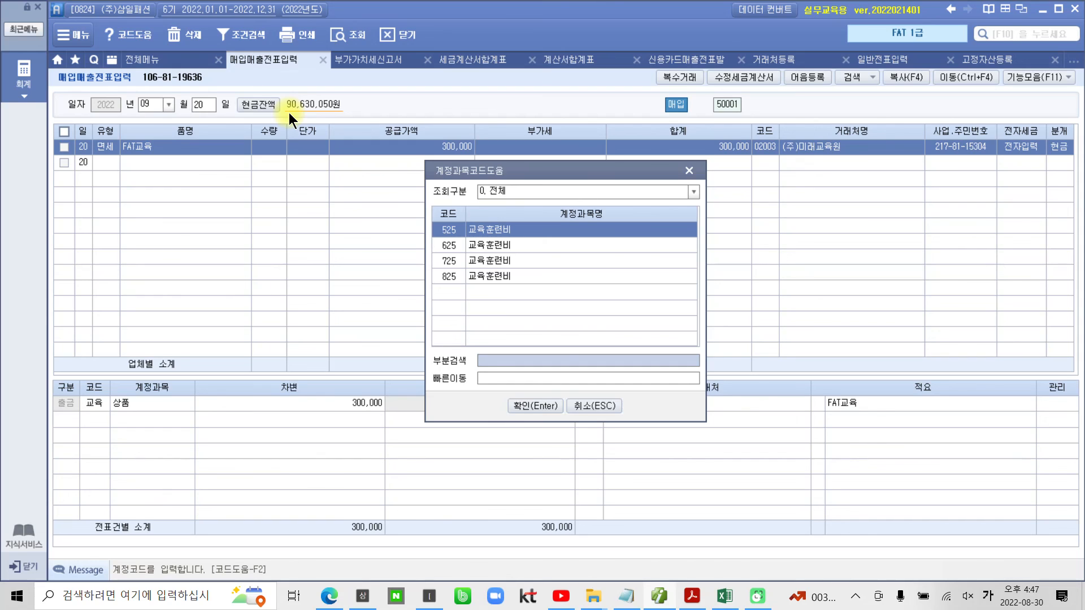
key(Down)
key(Down)
key(Down)
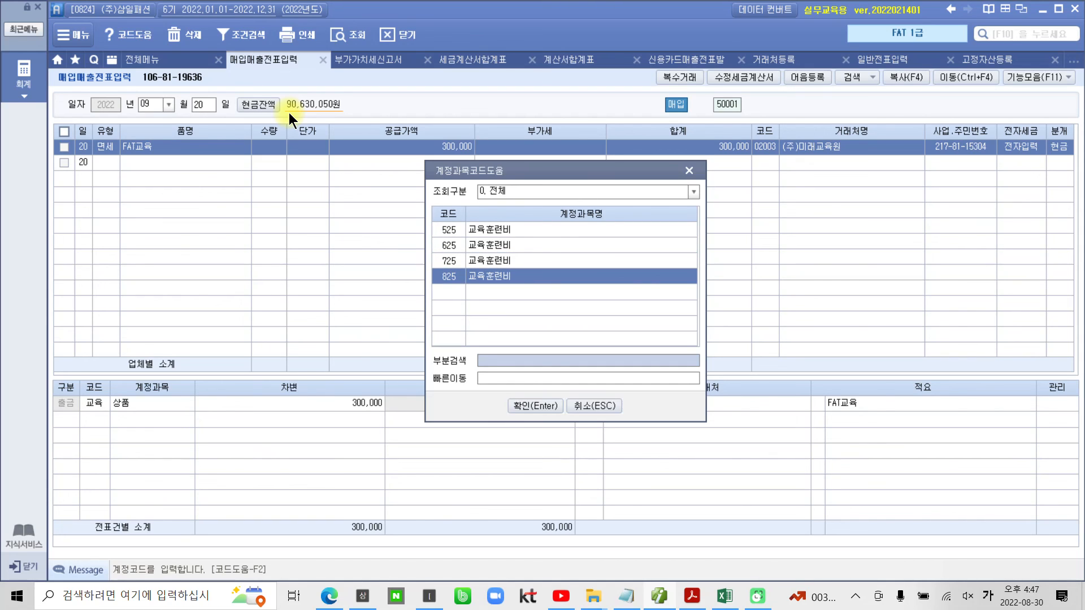
key(Return)
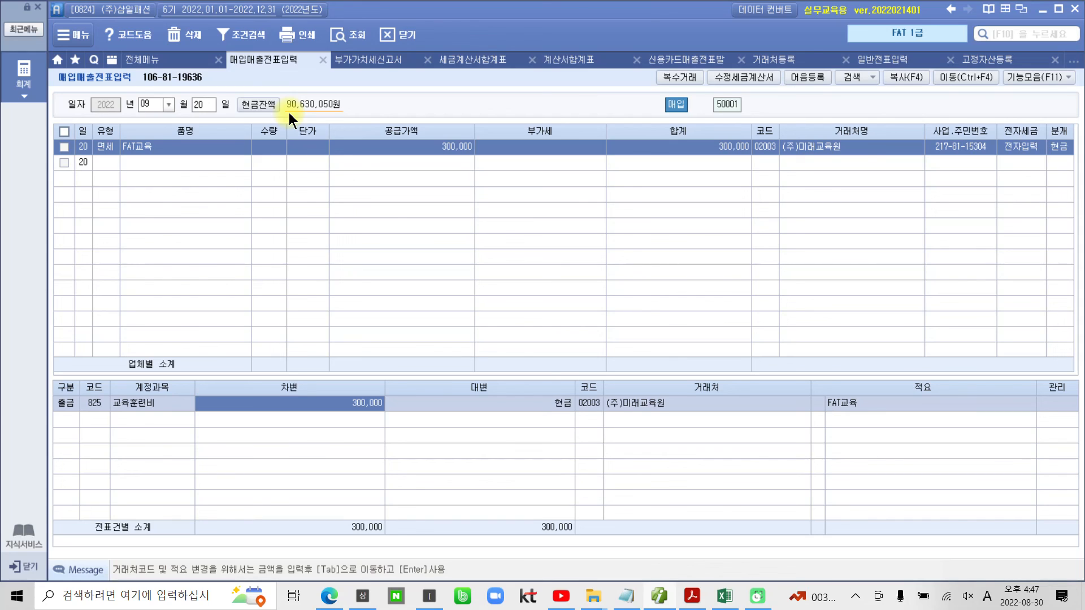
mouse_move(133, 180)
mouse_down()
mouse_move(80, 186)
mouse_move(126, 181)
mouse_up()
mouse_move(99, 221)
mouse_down()
mouse_move(87, 277)
mouse_move(112, 230)
mouse_move(149, 248)
mouse_move(145, 274)
mouse_up()
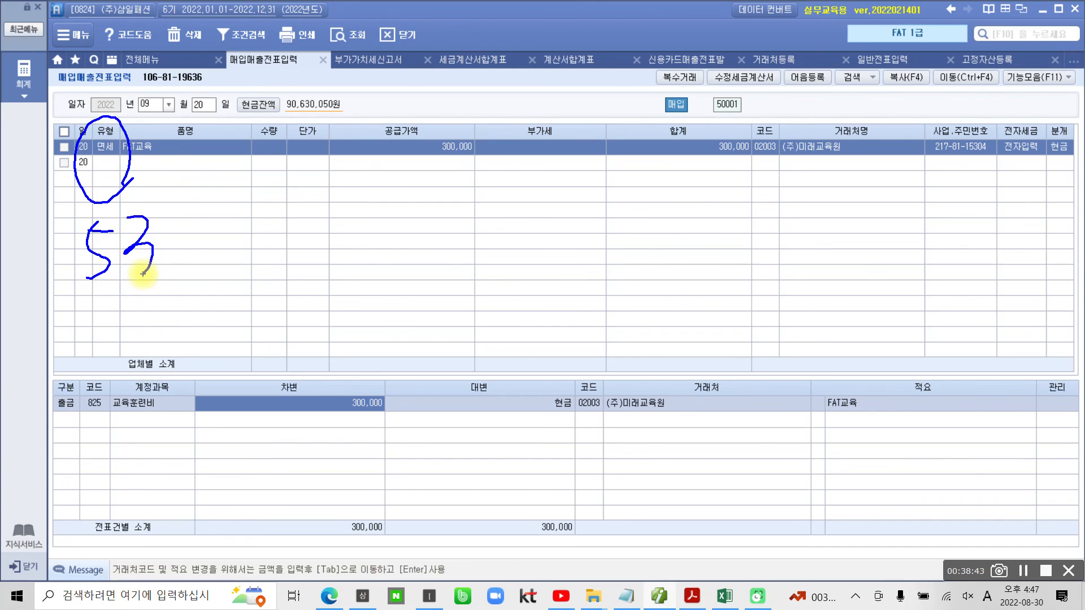
key(Escape)
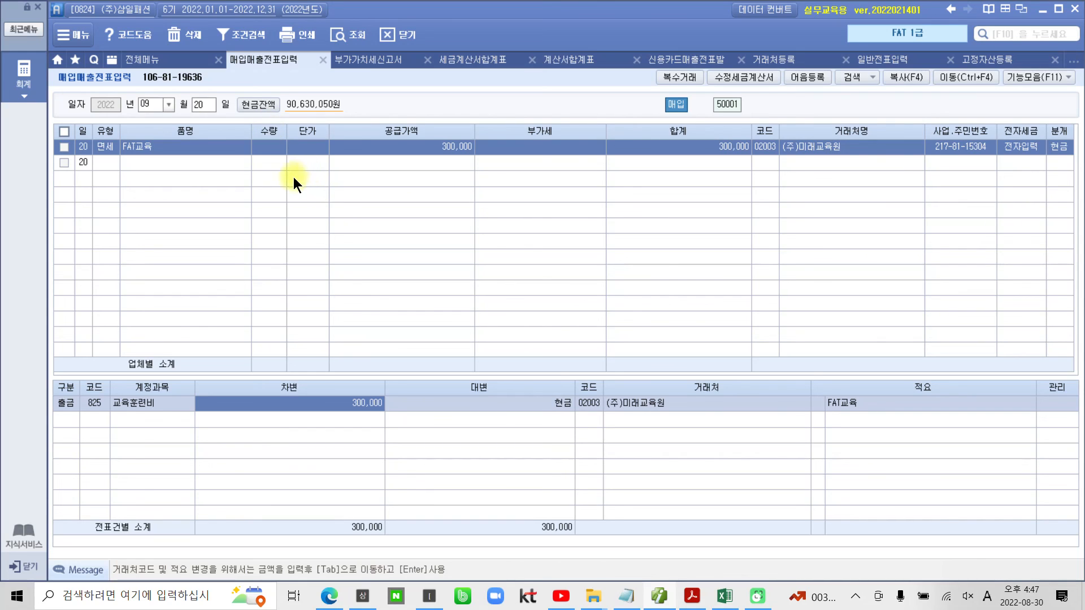
- Open the 계산서합계표 for the July–September period
click(39, 86)
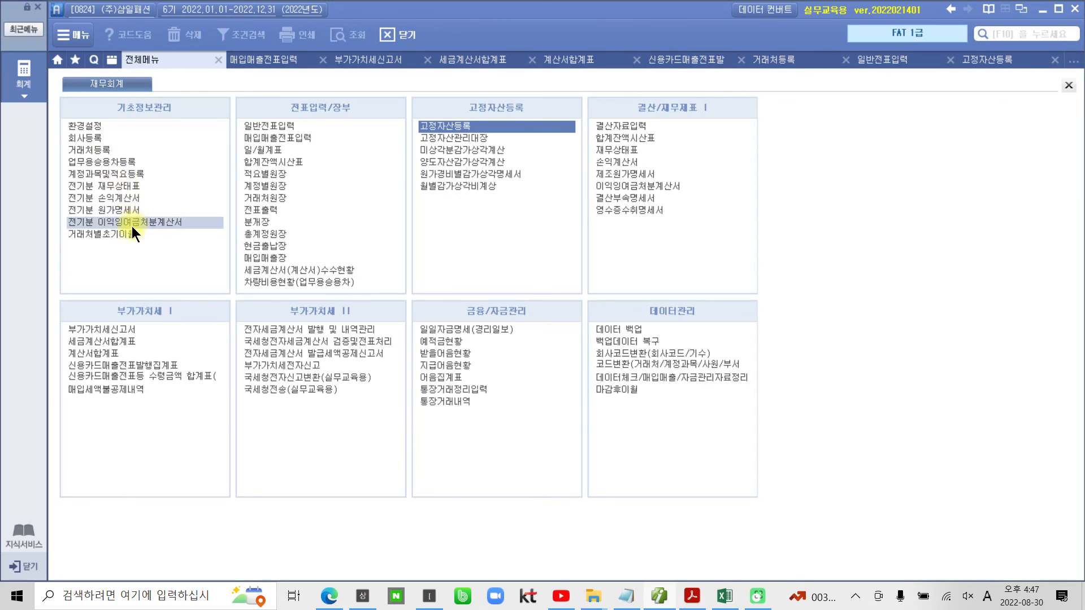
drag(63, 345, 171, 362)
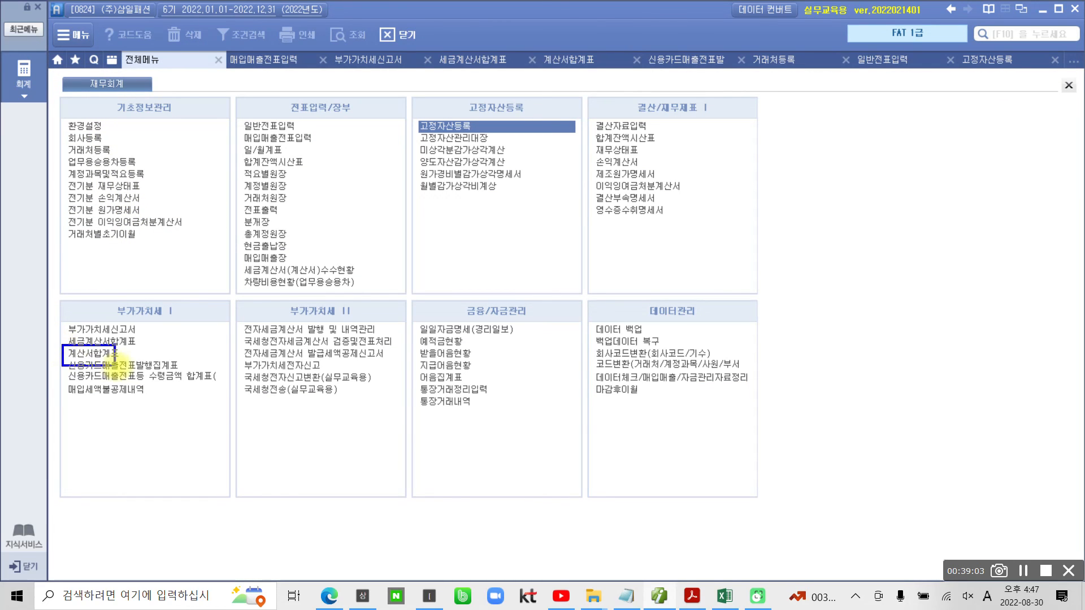
mouse_move(44, 349)
mouse_down()
mouse_move(51, 357)
mouse_move(59, 346)
mouse_up()
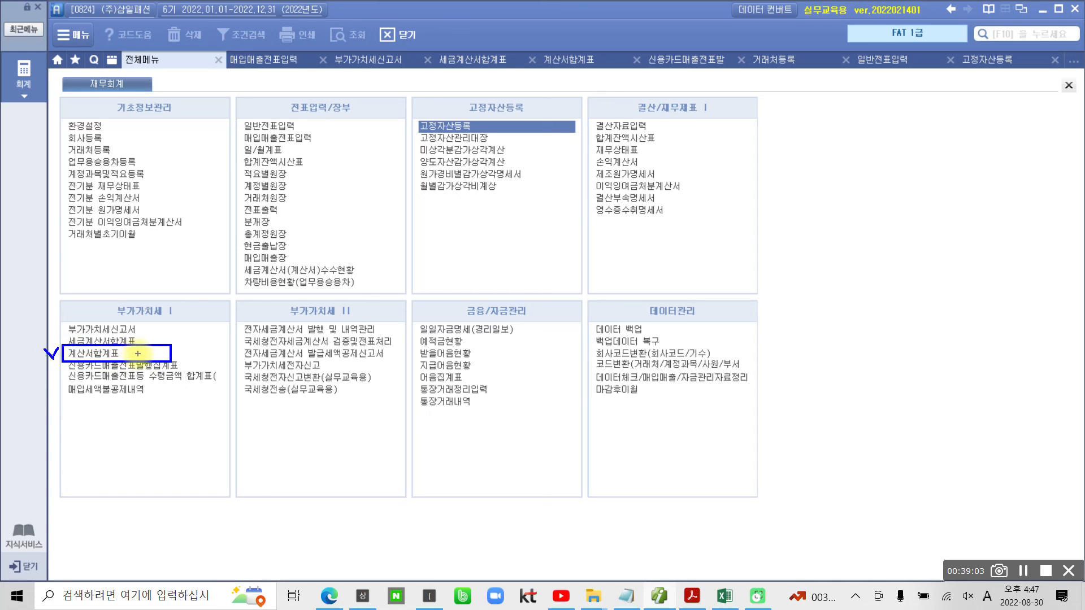
click(87, 353)
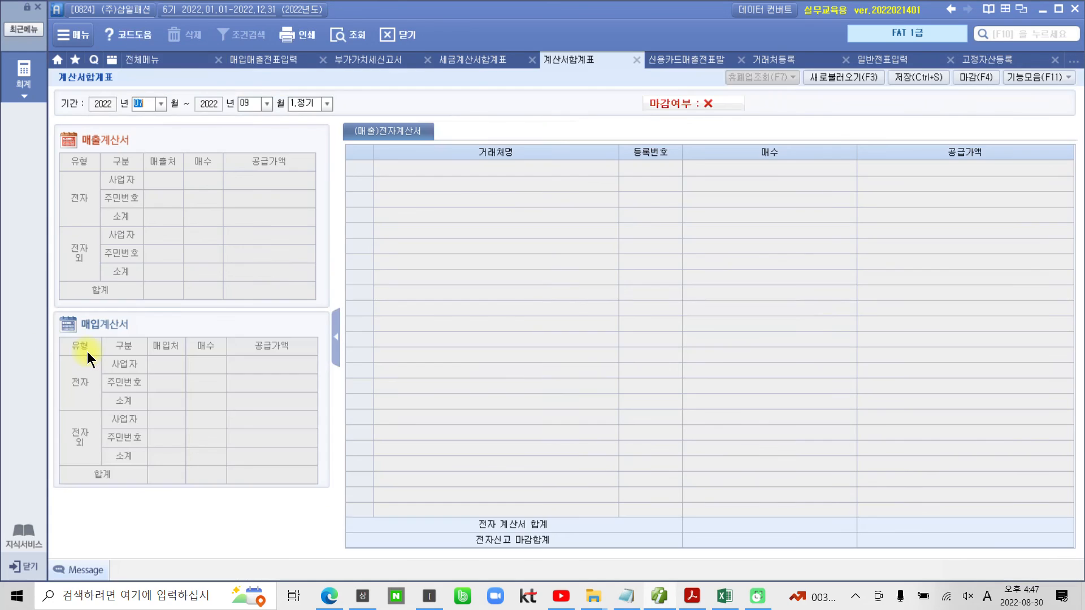
key(Return)
key(Return)
key(Return)
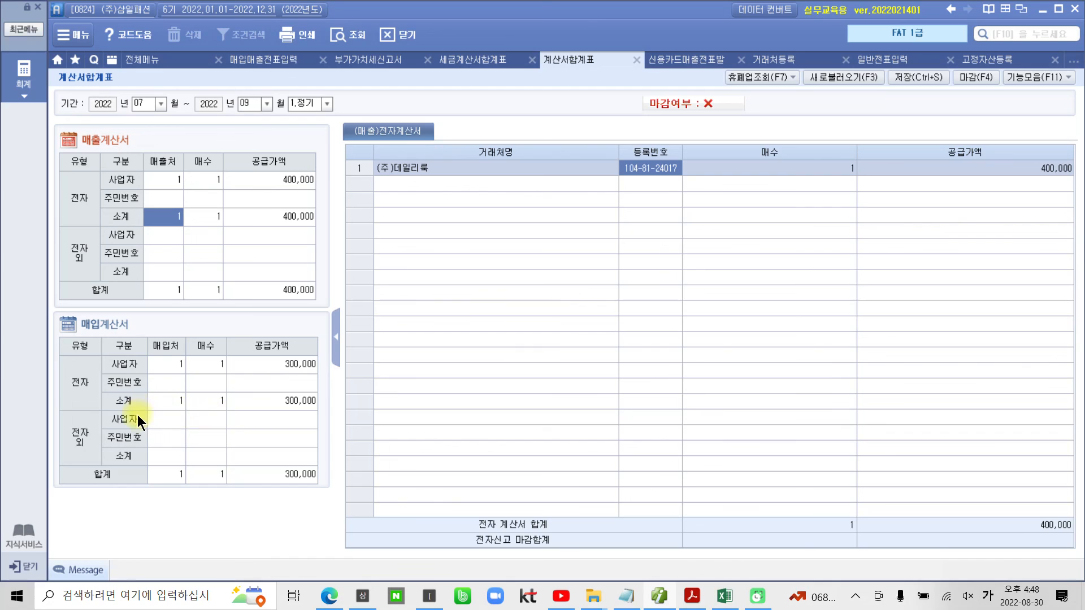
- Check the 매입 invoices: one 300,000 electronic invoice from (주)미래교육원, then return to 전체메뉴
mouse_move(82, 316)
mouse_down()
mouse_move(189, 513)
mouse_move(218, 300)
mouse_up()
mouse_move(813, 57)
mouse_down()
mouse_move(876, 104)
mouse_move(833, 93)
mouse_move(812, 212)
mouse_up()
drag(836, 93, 829, 97)
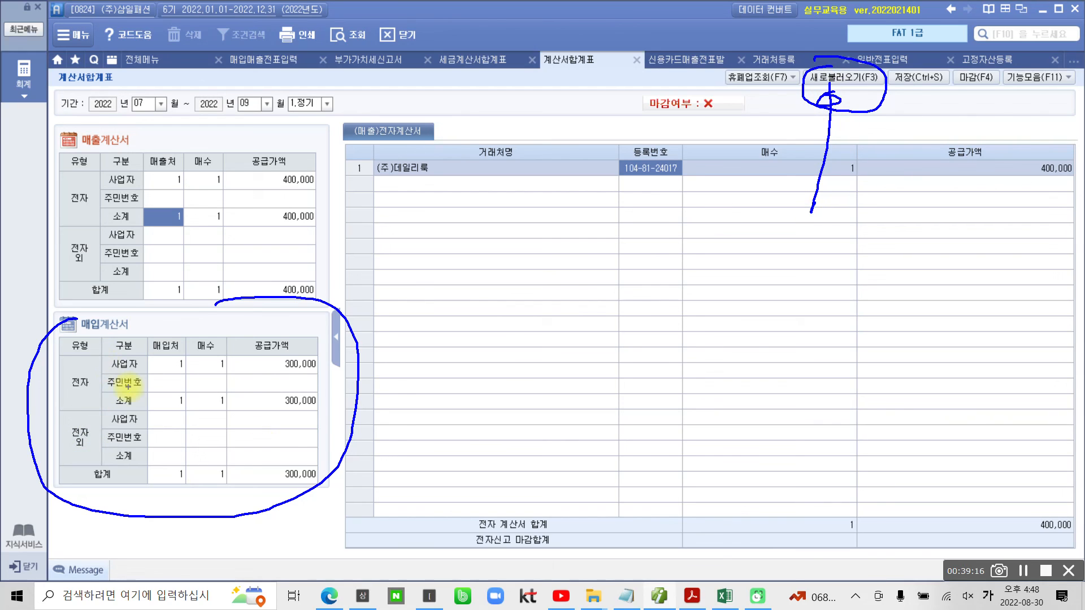
key(Escape)
click(182, 365)
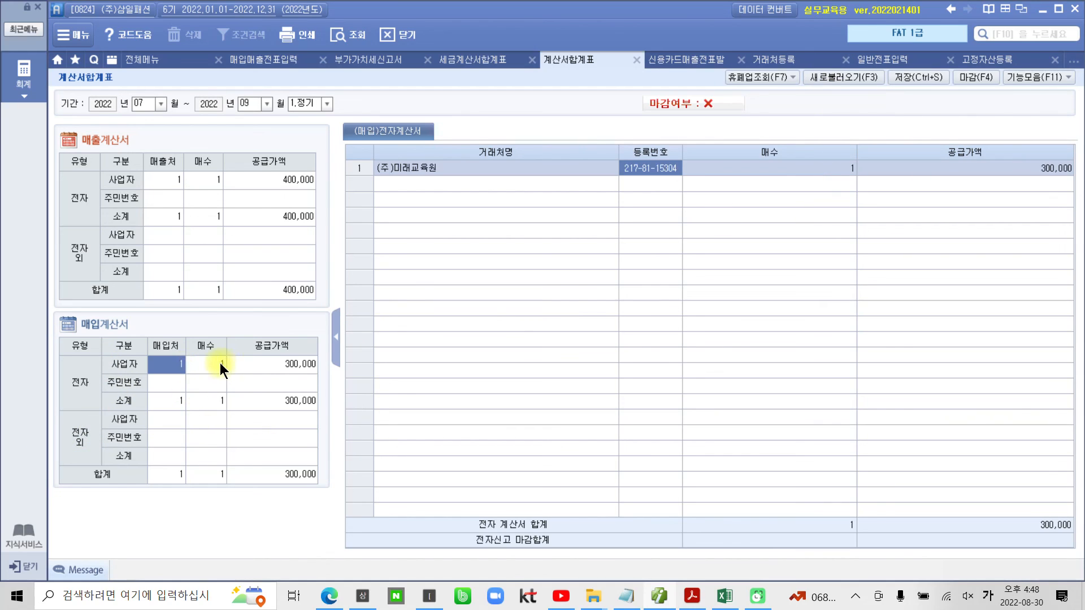
click(216, 397)
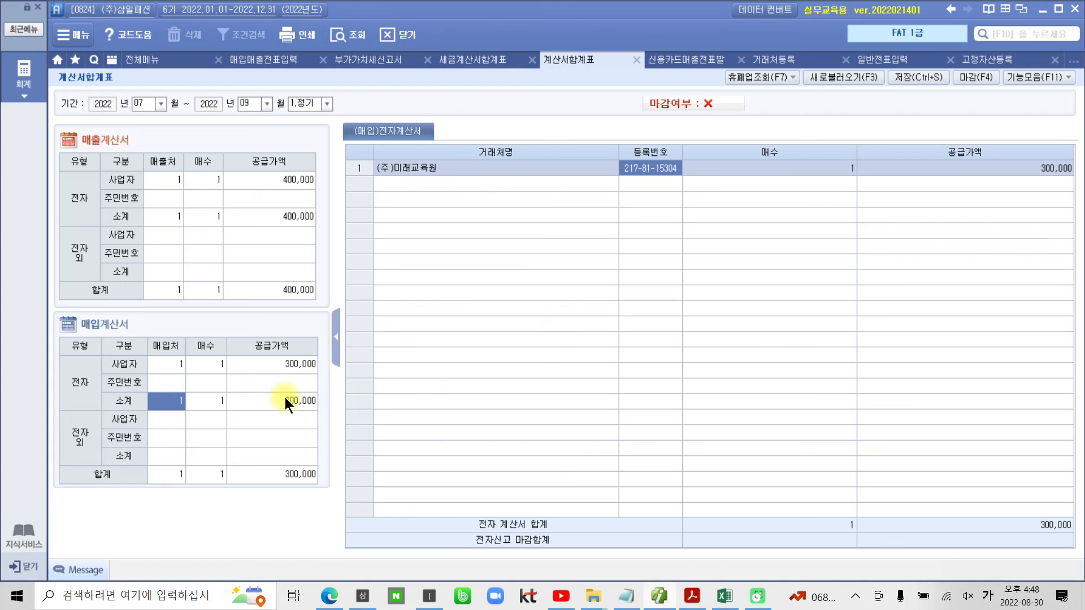
click(20, 86)
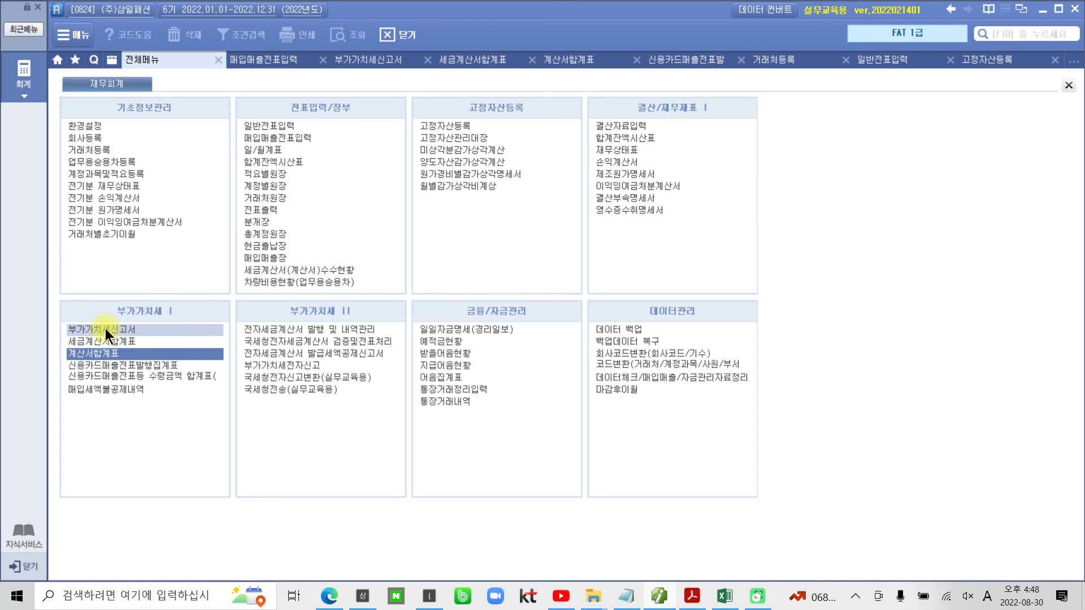
- Open the 부가가치세신고서 and reload it from the entered vouchers with 새로불러오기
click(124, 327)
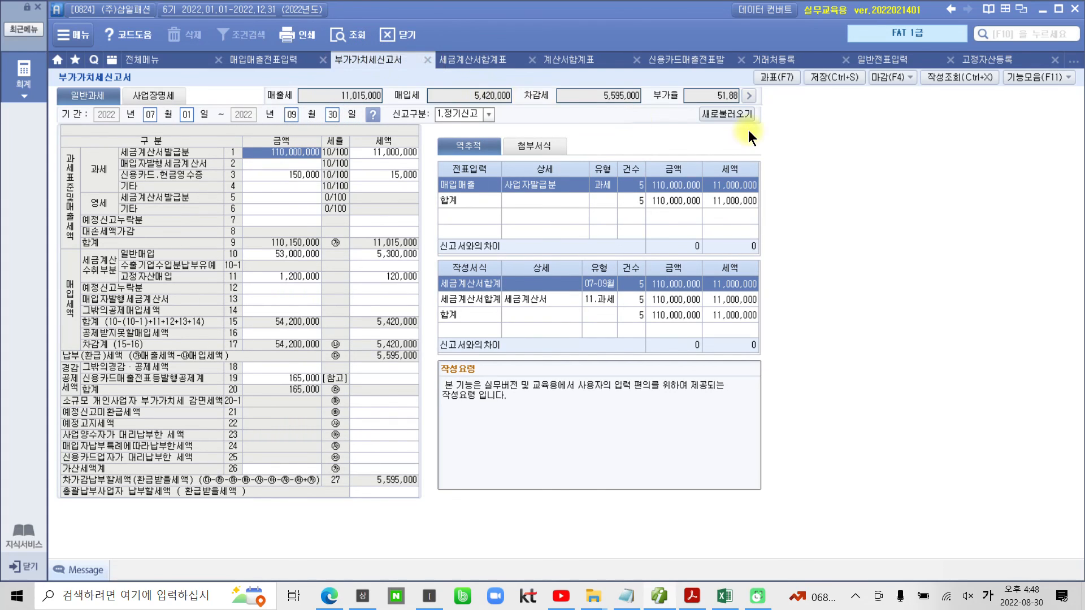
click(737, 113)
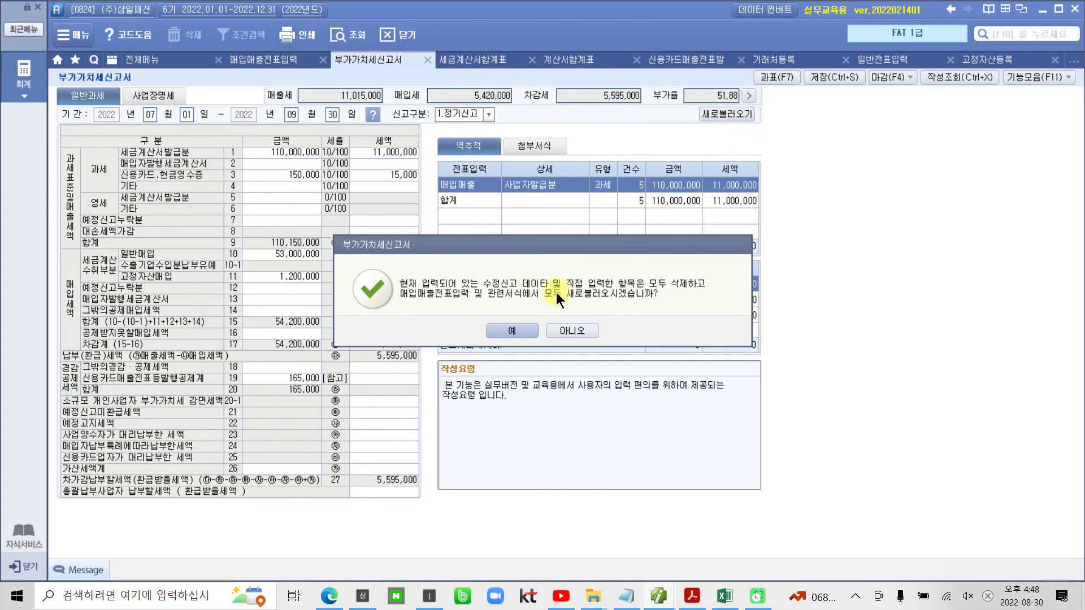
click(506, 332)
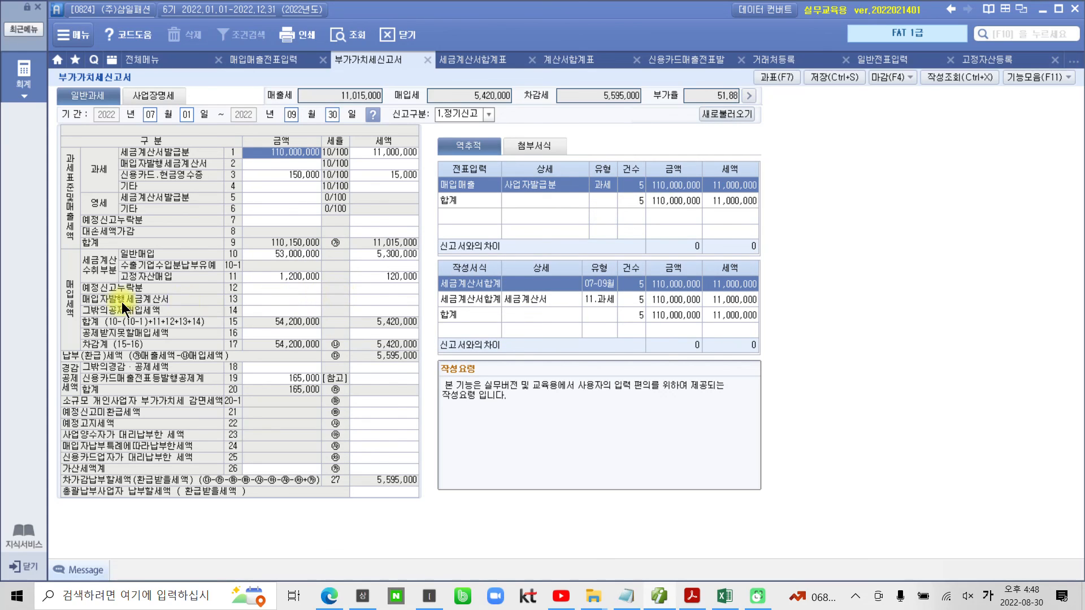
- Review the refreshed return: 5,420,000 input tax and 5,595,000 payable
mouse_move(62, 249)
mouse_down()
mouse_move(180, 334)
mouse_move(429, 361)
mouse_up()
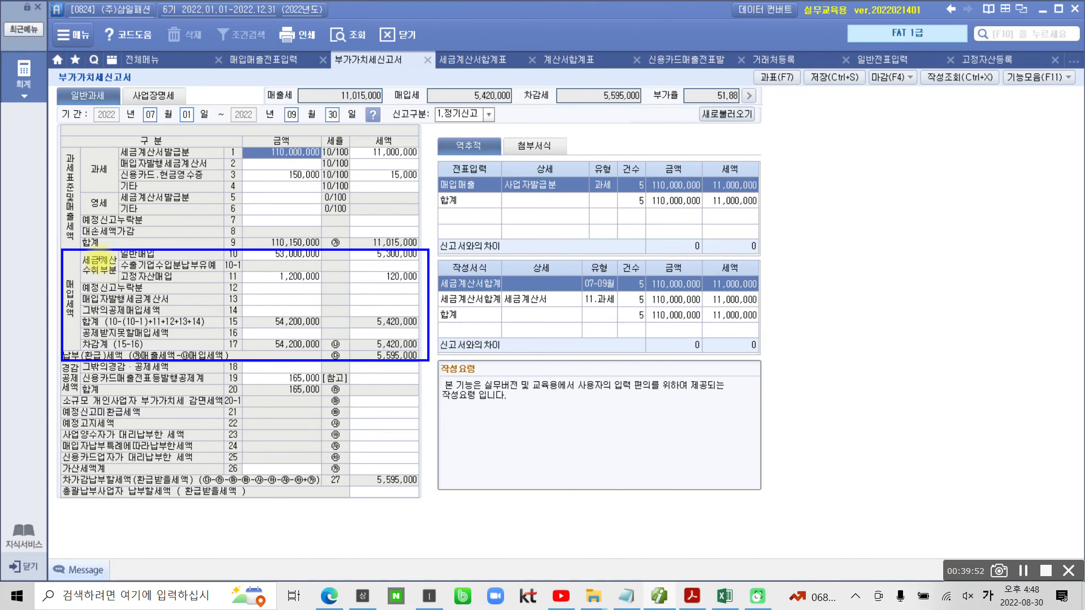
mouse_move(93, 255)
mouse_down()
mouse_move(75, 270)
mouse_move(107, 278)
mouse_move(110, 258)
mouse_move(85, 255)
mouse_up()
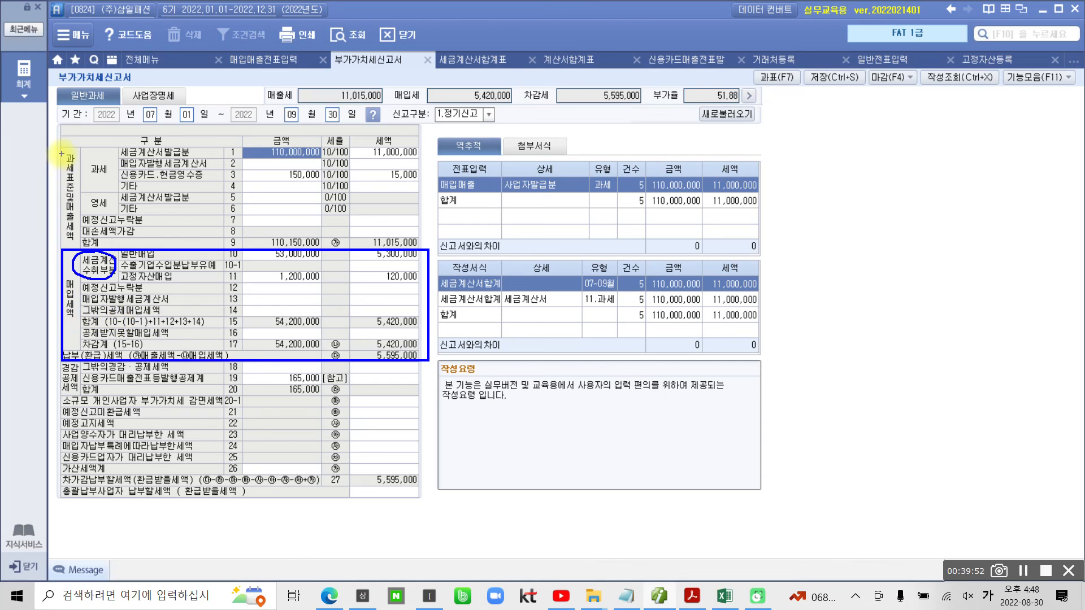
drag(63, 150, 83, 240)
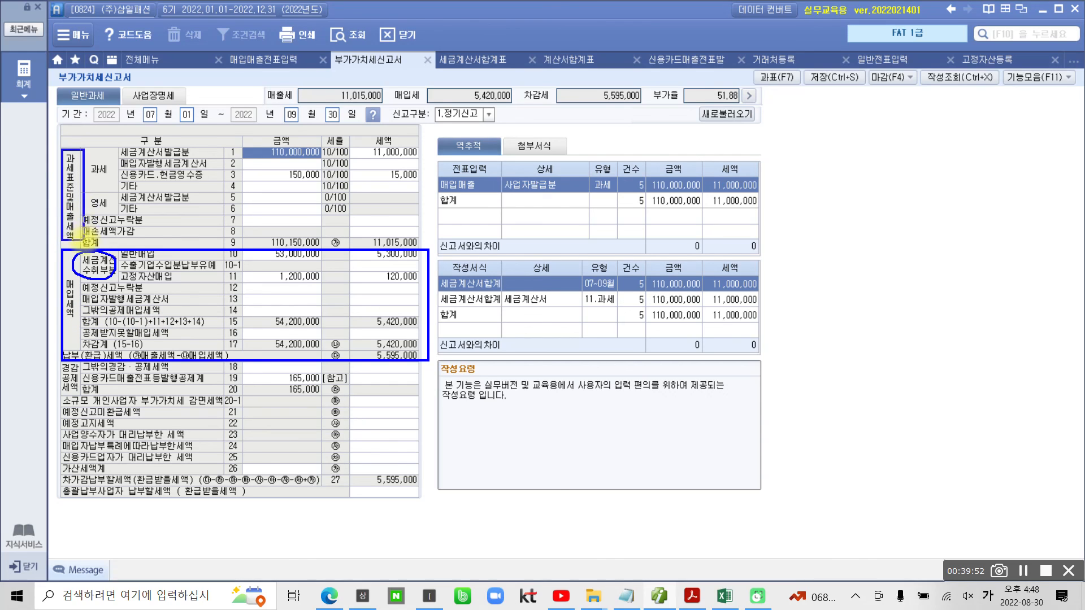
drag(89, 178, 110, 177)
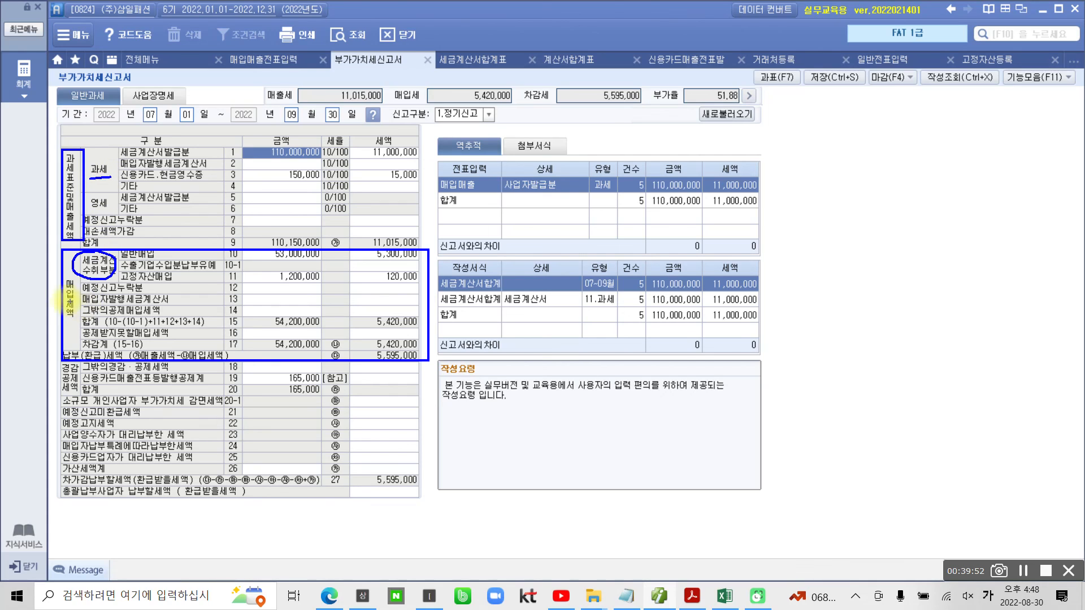
drag(59, 276, 79, 329)
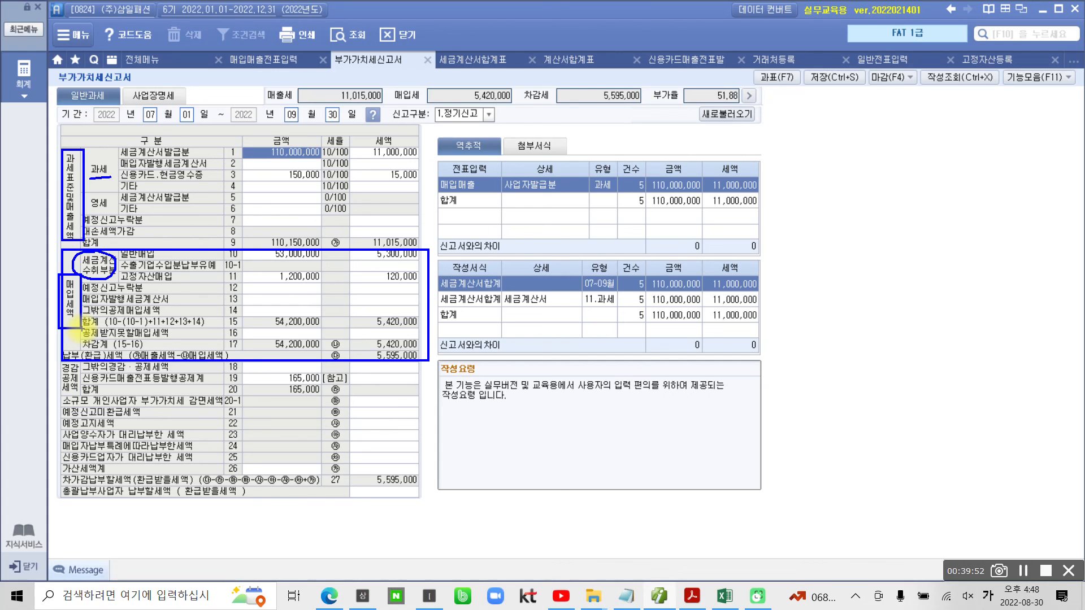
mouse_move(771, 153)
mouse_down()
mouse_move(813, 85)
mouse_move(788, 151)
mouse_move(760, 330)
mouse_up()
mouse_move(771, 104)
mouse_down()
mouse_move(757, 113)
mouse_move(776, 105)
mouse_up()
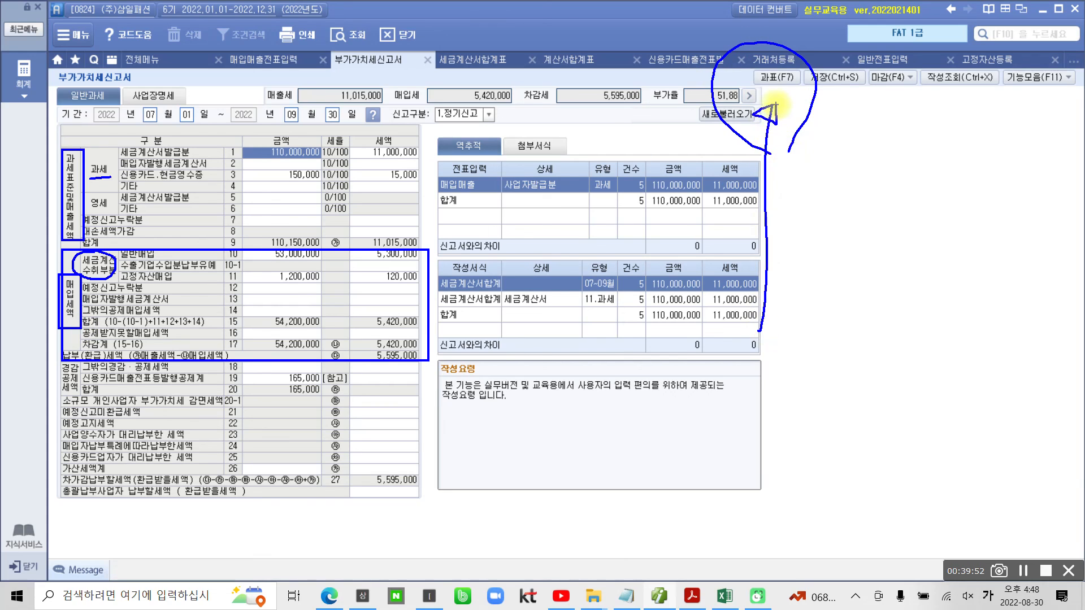
click(774, 76)
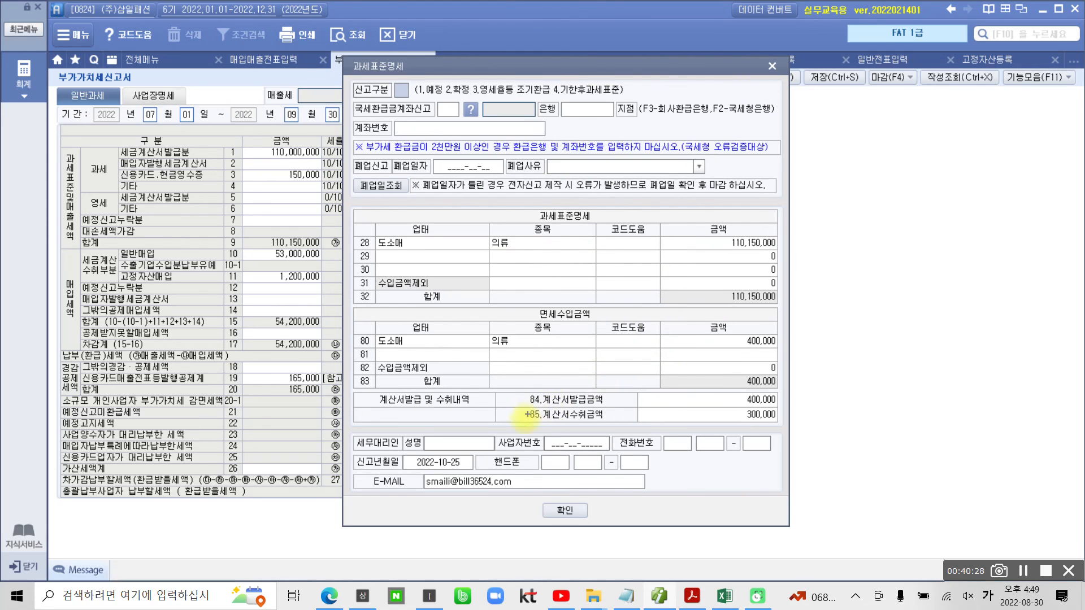
drag(515, 389, 621, 405)
drag(732, 406, 792, 406)
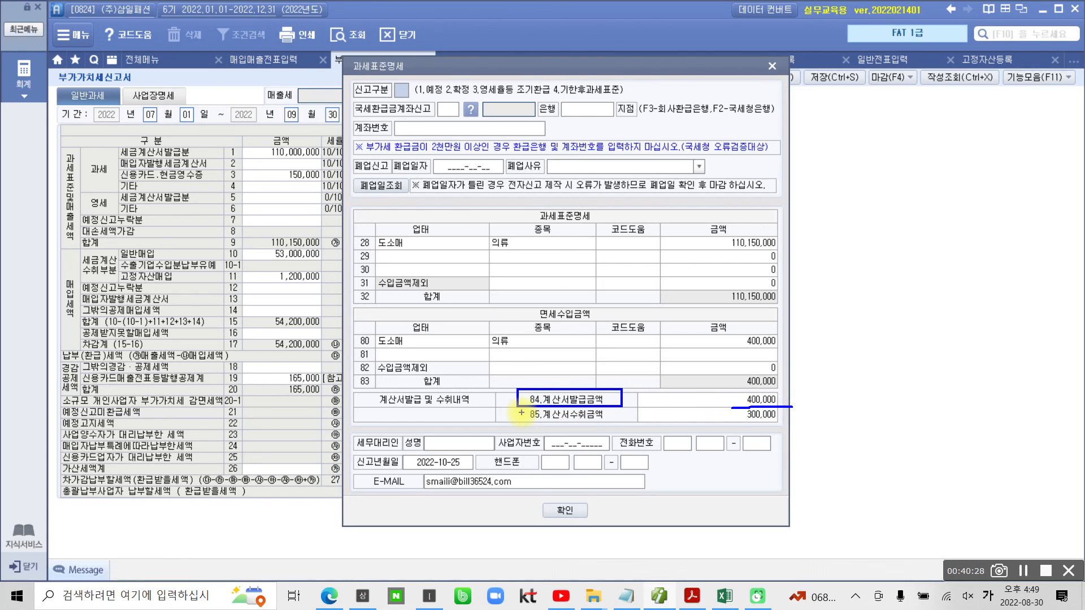
drag(521, 410, 620, 426)
drag(734, 421, 792, 421)
drag(701, 417, 711, 414)
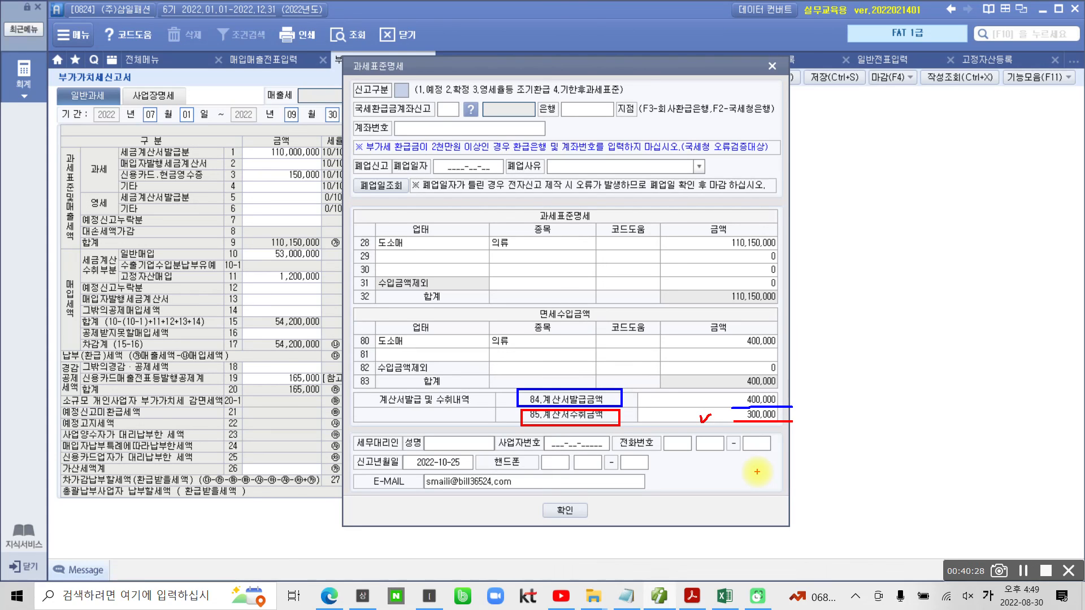
key(Escape)
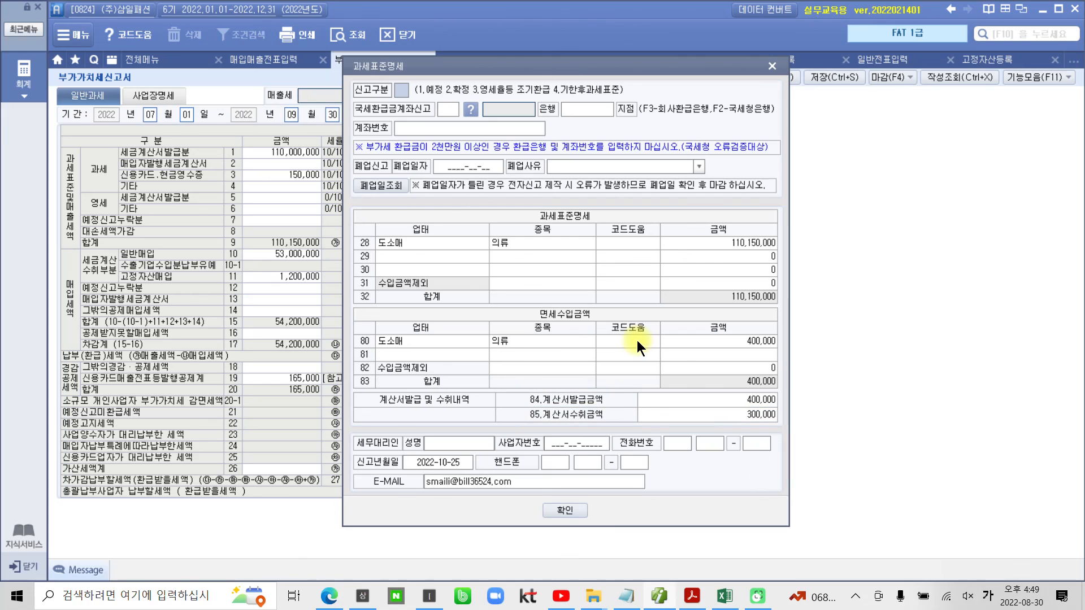
click(547, 515)
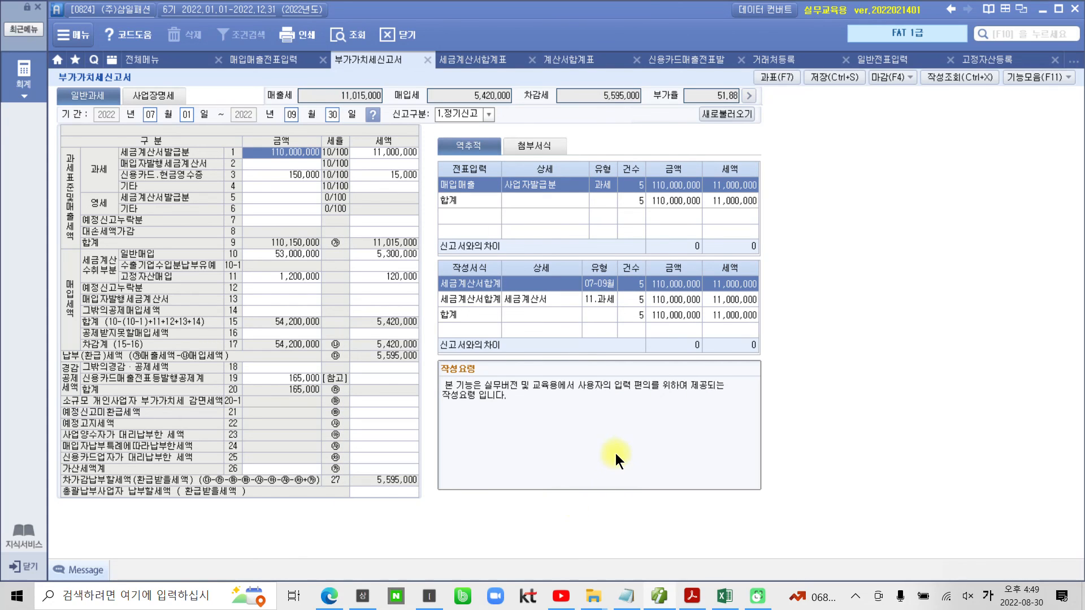